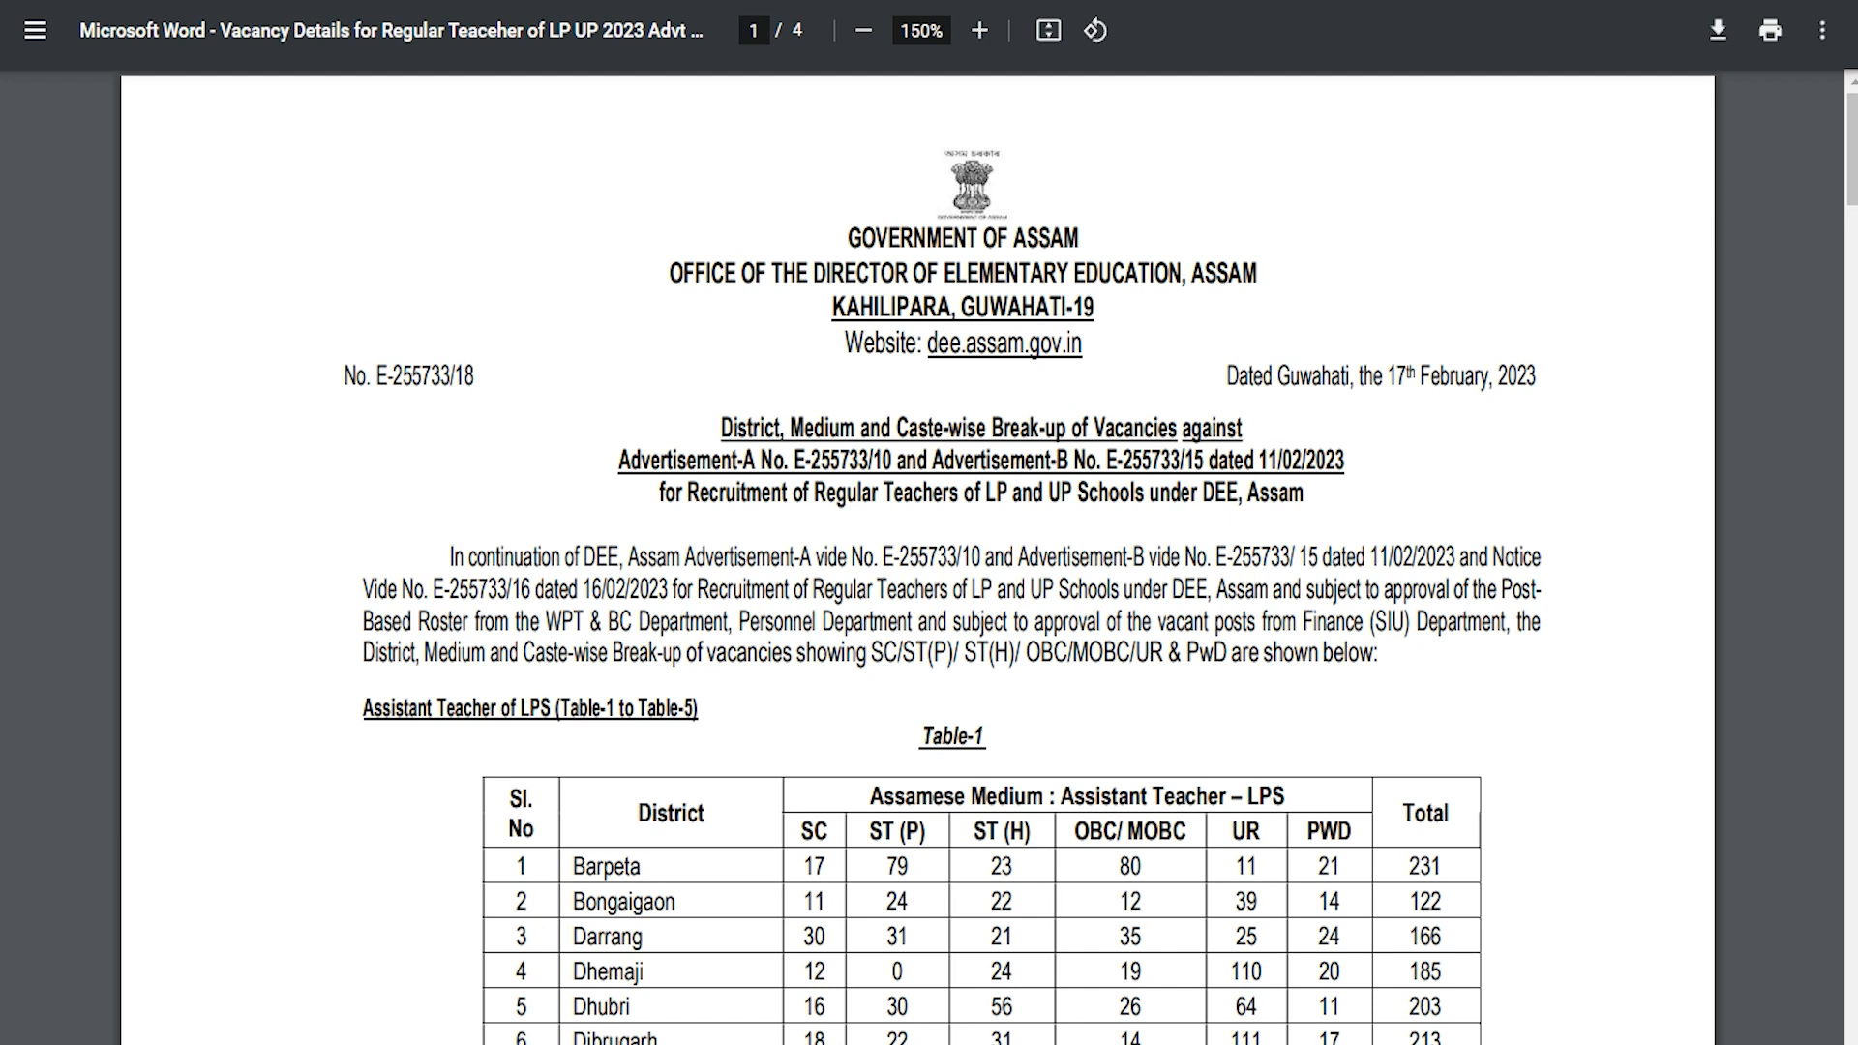
Step: Highlight 'LP' in the vacancy PDF subtitle, then clear the selection
{"action": "double_click", "coordinate": [983, 491]}
{"action": "left_click", "coordinate": [924, 594]}
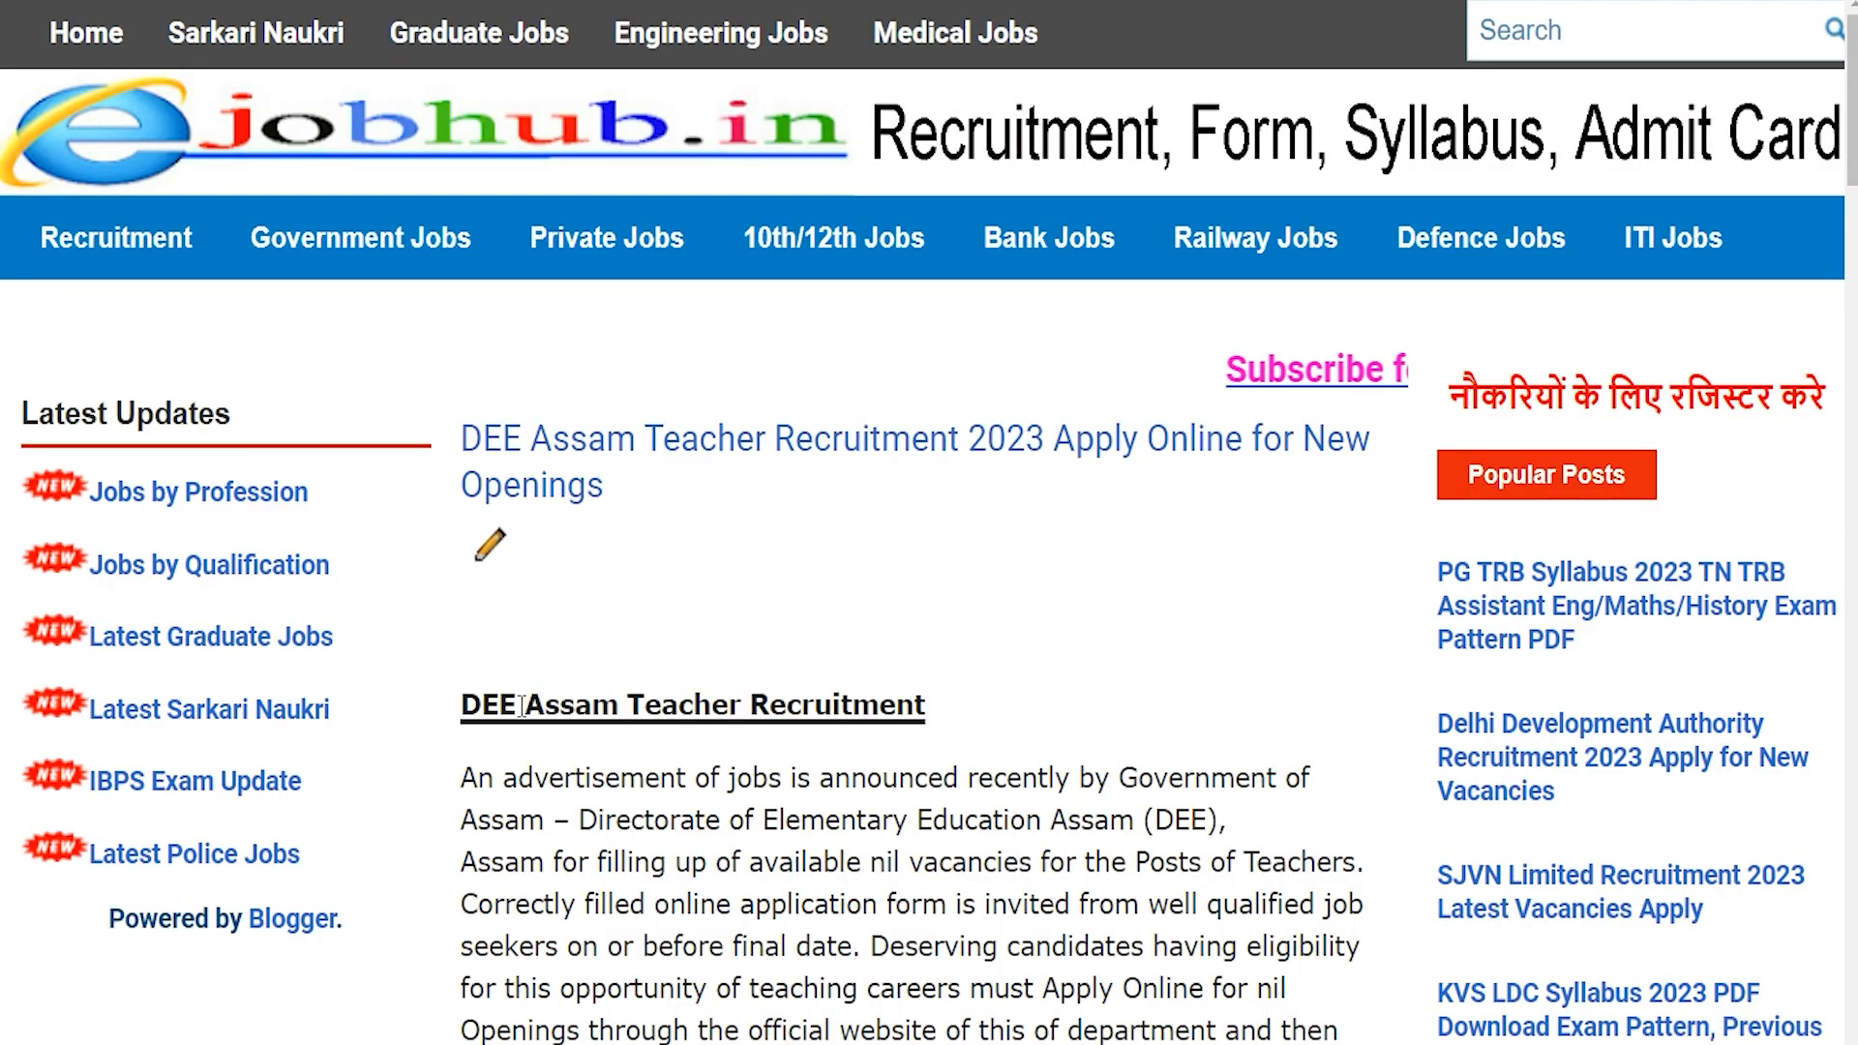
Step: Highlight the organisation name and the Lower Primary and Upper Primary post names in the article
{"action": "left_click_drag", "start_coordinate": [499, 704], "coordinate": [769, 706]}
{"action": "scroll", "coordinate": [774, 705], "scroll_direction": "down", "scroll_amount": 6}
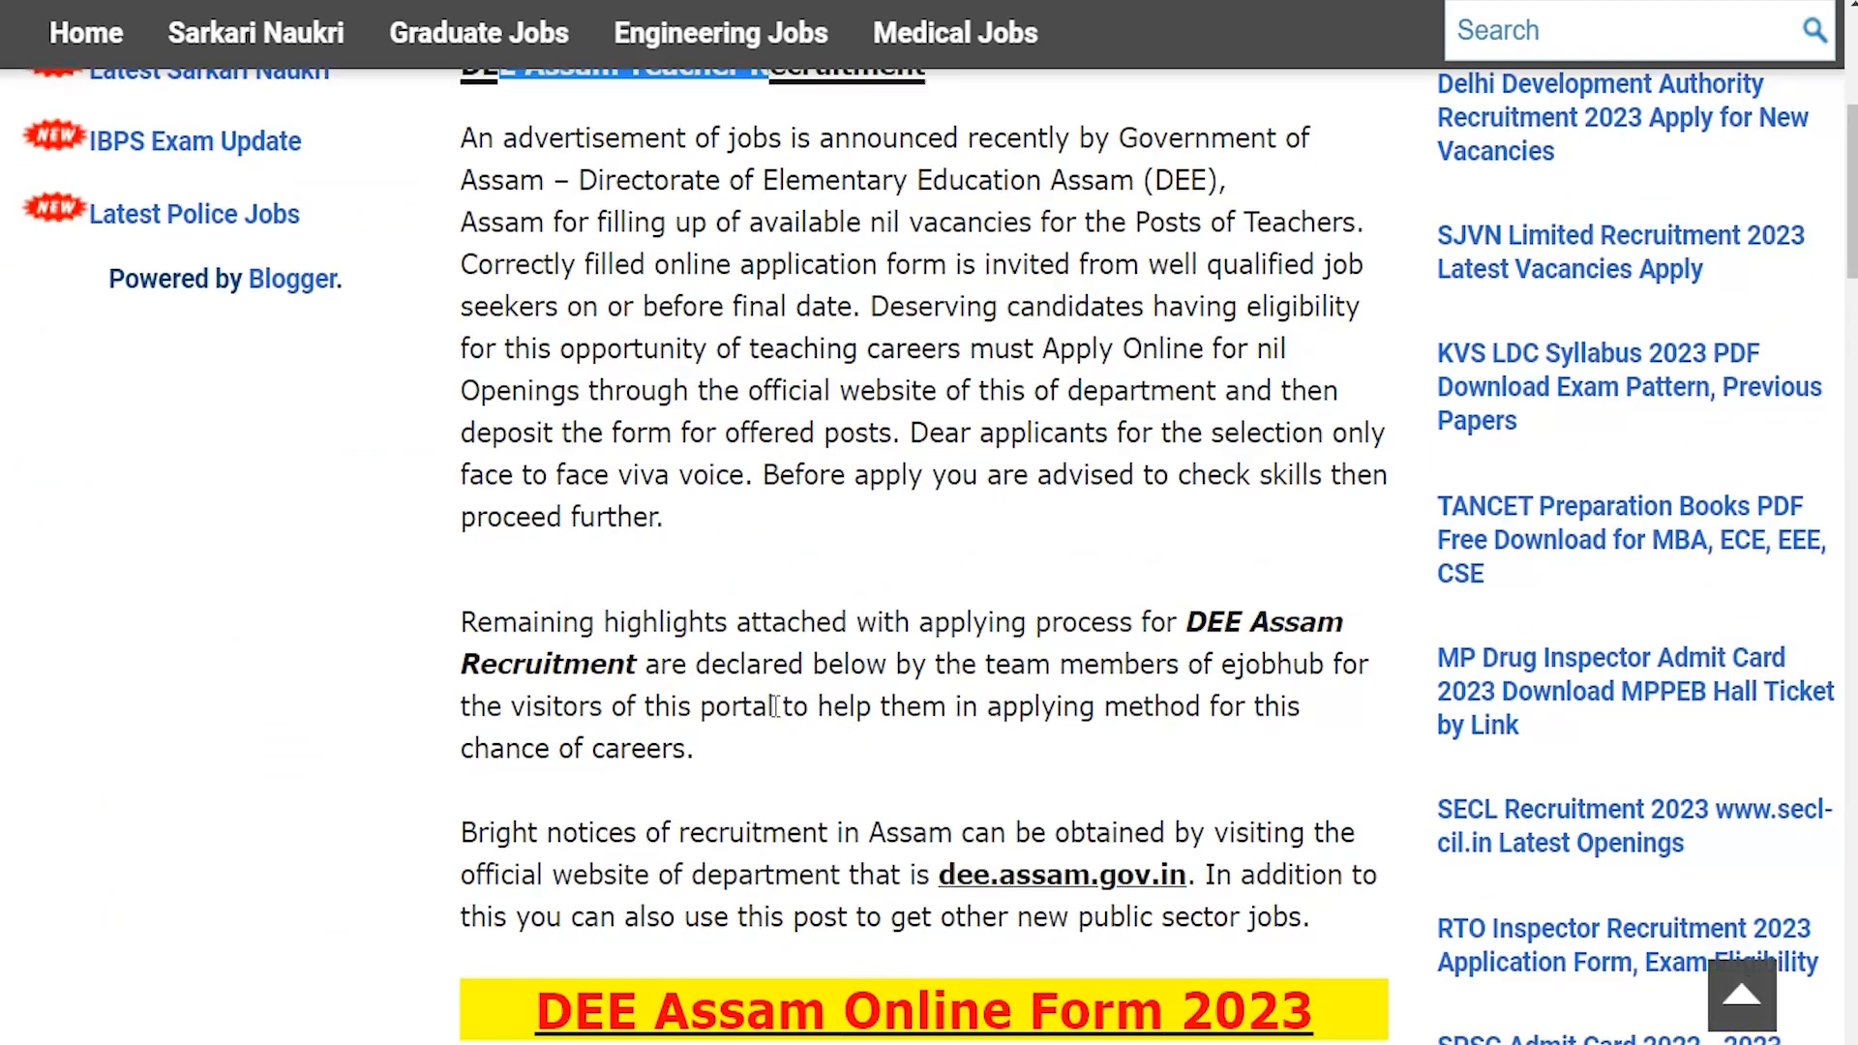
{"action": "scroll", "coordinate": [774, 705], "scroll_direction": "down", "scroll_amount": 4}
{"action": "left_click_drag", "start_coordinate": [590, 576], "coordinate": [1279, 581]}
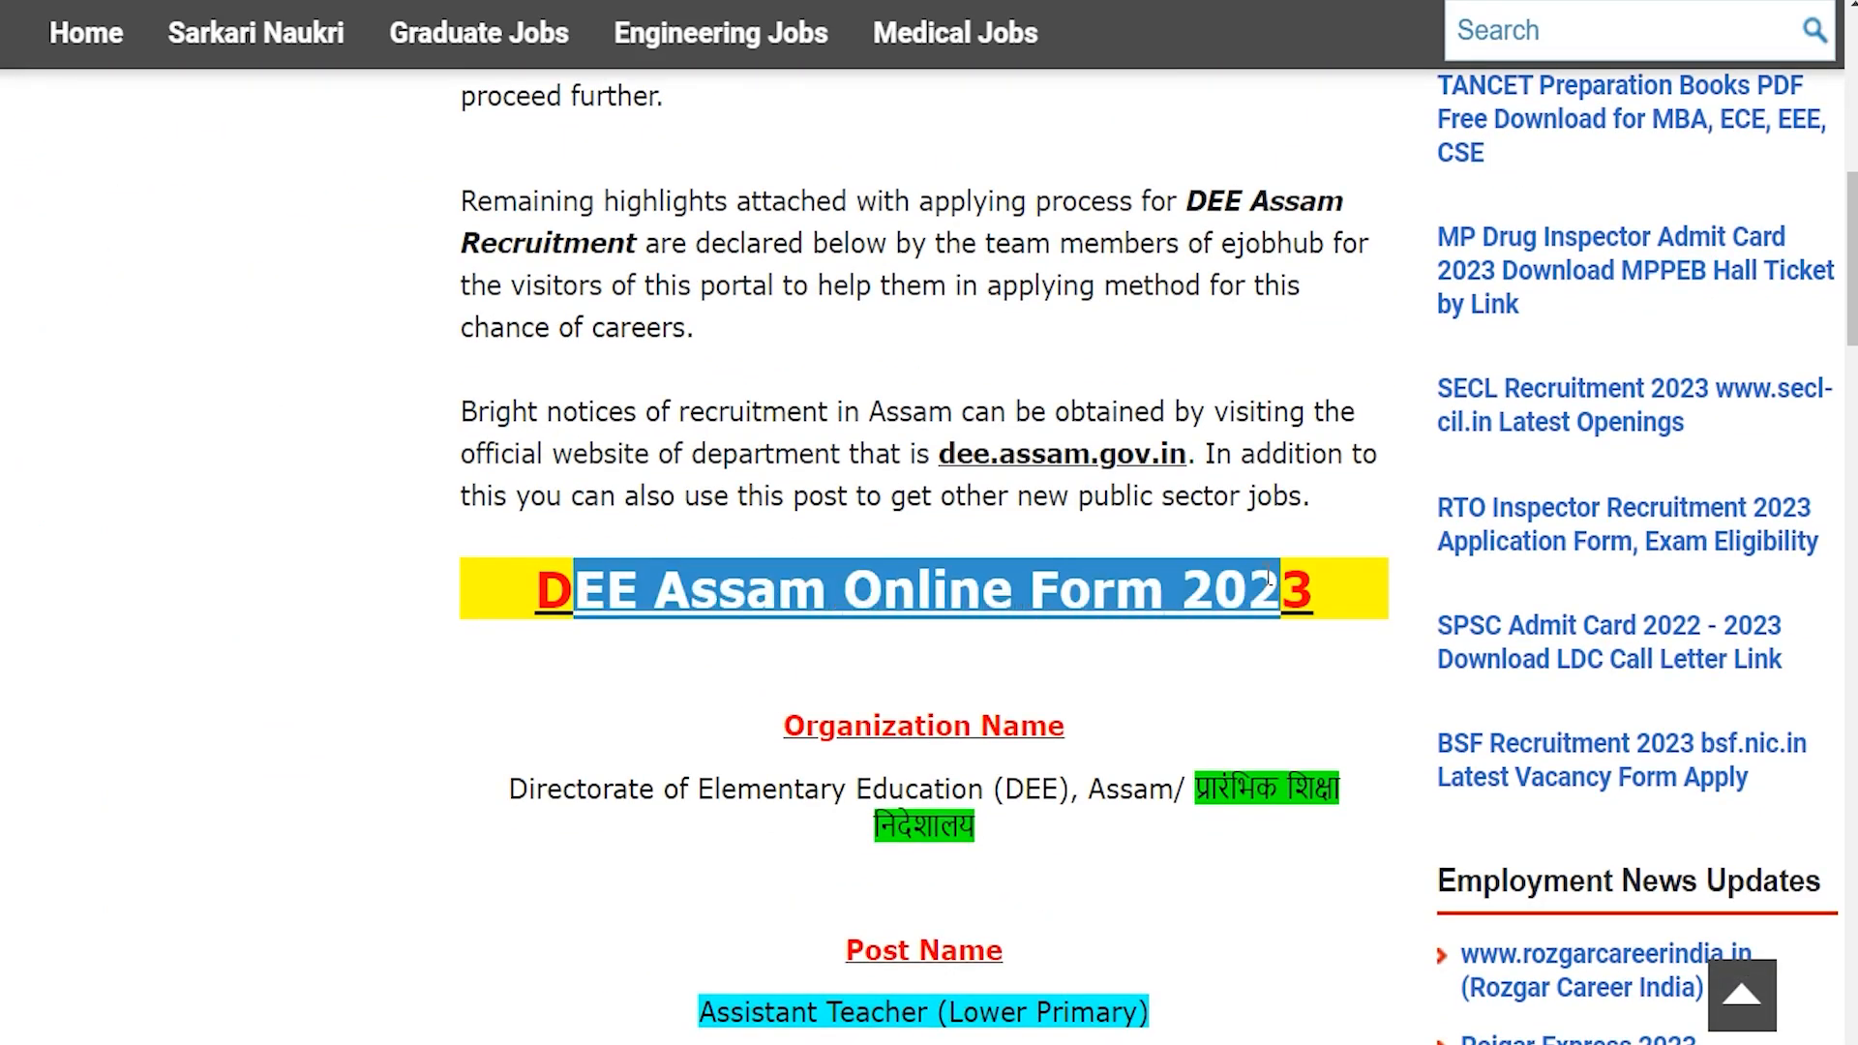
{"action": "scroll", "coordinate": [996, 572], "scroll_direction": "down", "scroll_amount": 4}
{"action": "left_click_drag", "start_coordinate": [583, 367], "coordinate": [1161, 373]}
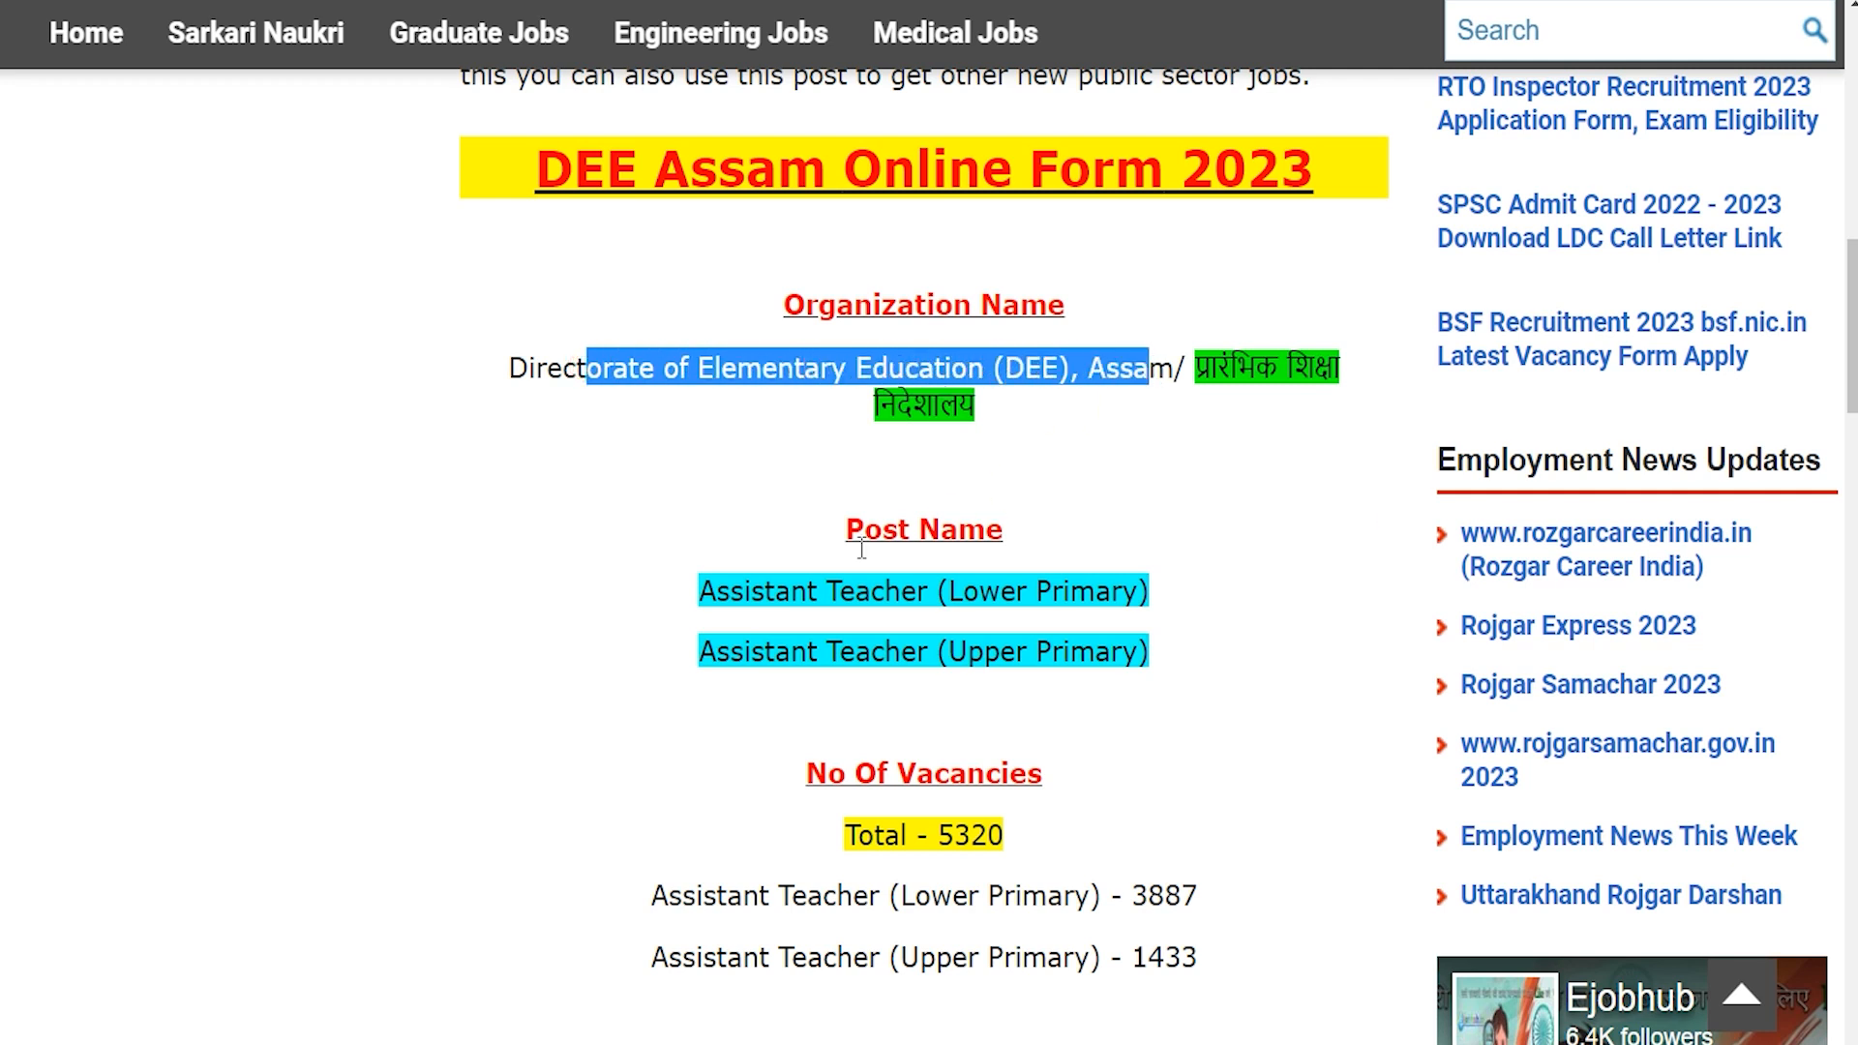
{"action": "left_click_drag", "start_coordinate": [750, 581], "coordinate": [1038, 580]}
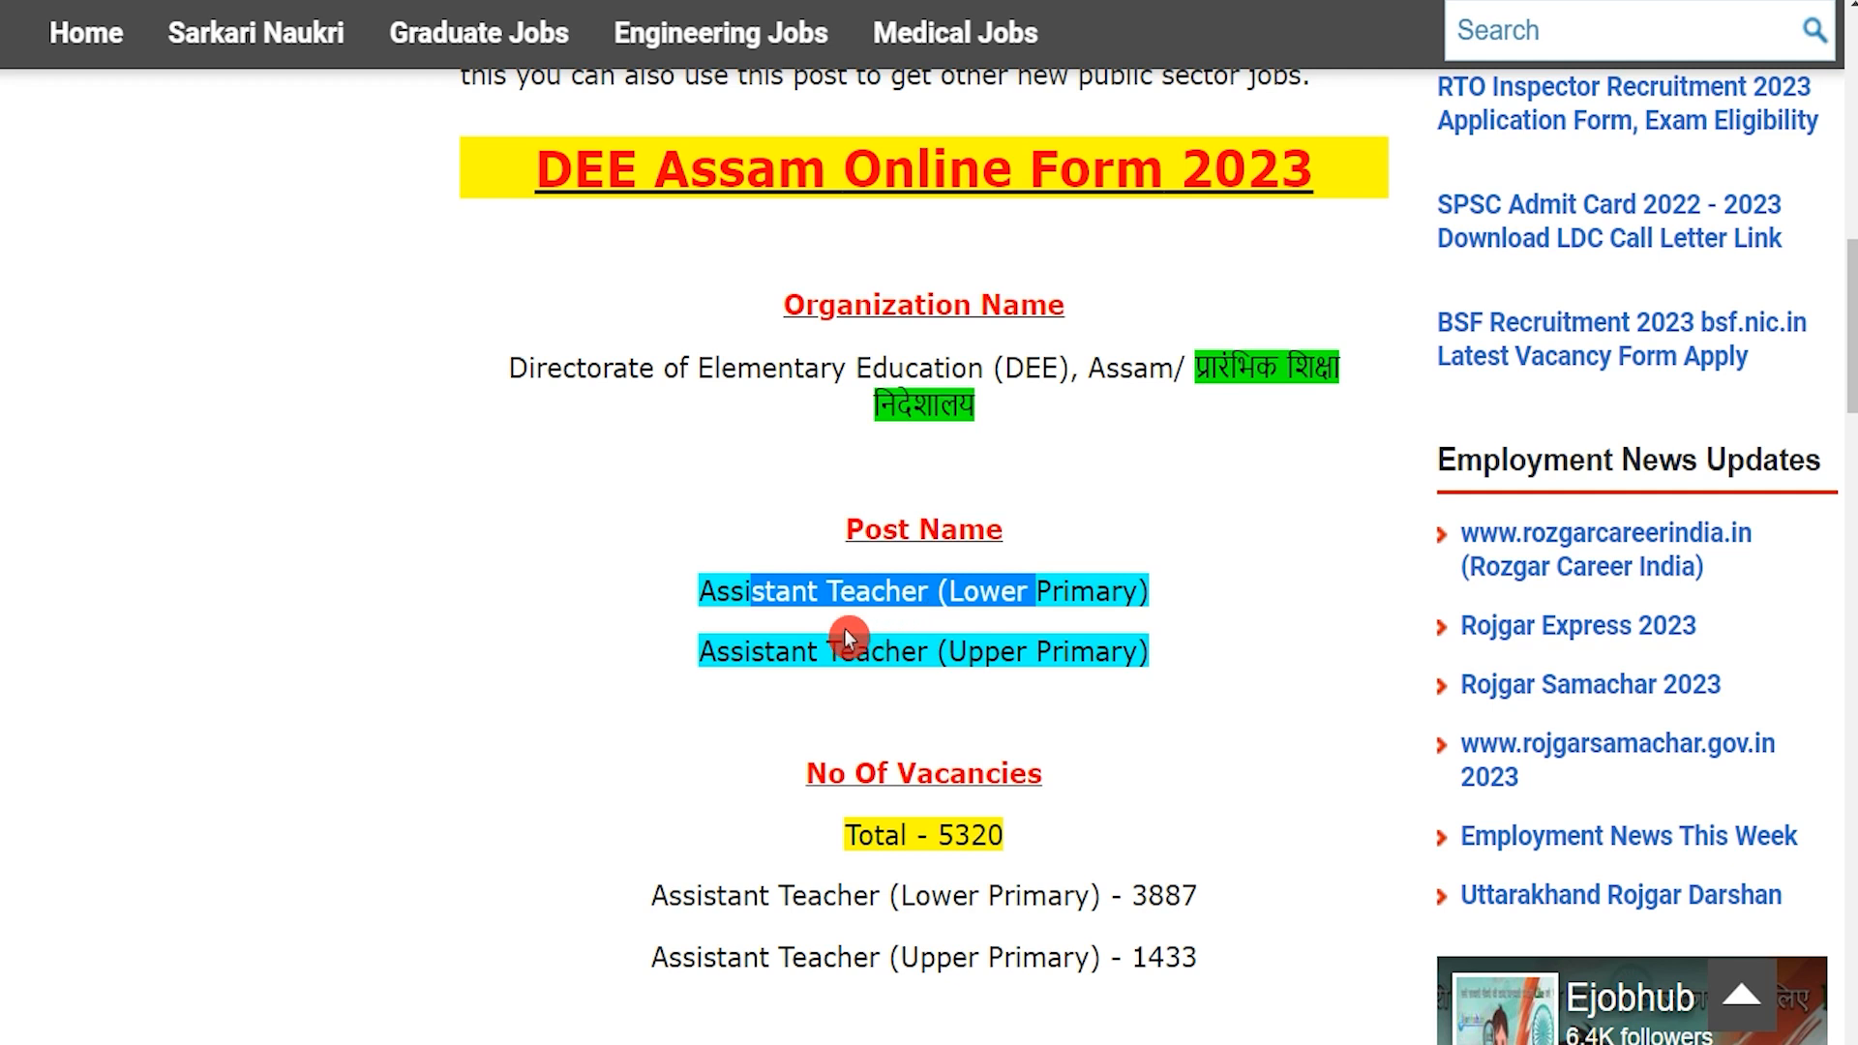
{"action": "left_click_drag", "start_coordinate": [765, 639], "coordinate": [1069, 641]}
{"action": "left_click_drag", "start_coordinate": [938, 830], "coordinate": [1001, 818]}
{"action": "scroll", "coordinate": [999, 784], "scroll_direction": "down", "scroll_amount": 3}
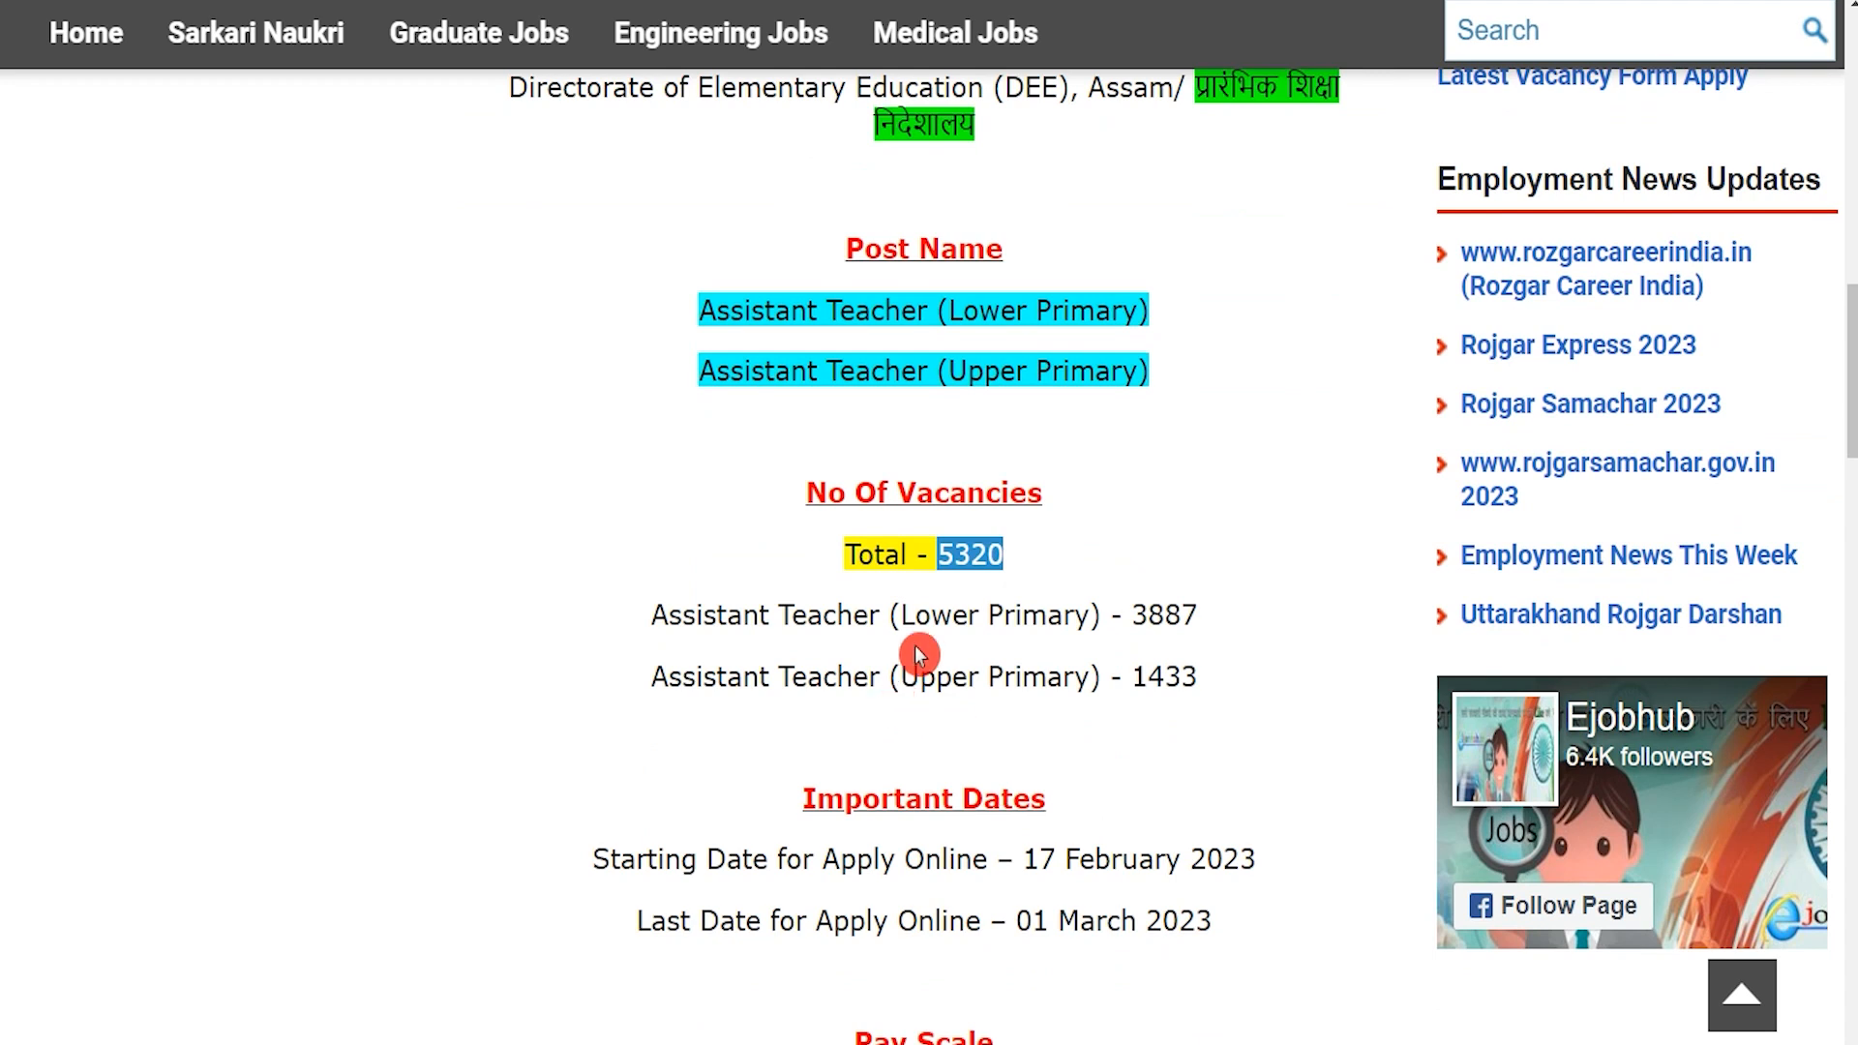
{"action": "scroll", "coordinate": [915, 647], "scroll_direction": "down", "scroll_amount": 3}
Step: Highlight the application start date of 17 February 2023 and the other key dates
{"action": "left_click", "coordinate": [1029, 579]}
{"action": "left_click_drag", "start_coordinate": [1029, 579], "coordinate": [1256, 581]}
{"action": "left_click_drag", "start_coordinate": [1024, 640], "coordinate": [1197, 640]}
{"action": "scroll", "coordinate": [991, 639], "scroll_direction": "down", "scroll_amount": 5}
{"action": "scroll", "coordinate": [991, 643], "scroll_direction": "down", "scroll_amount": 11}
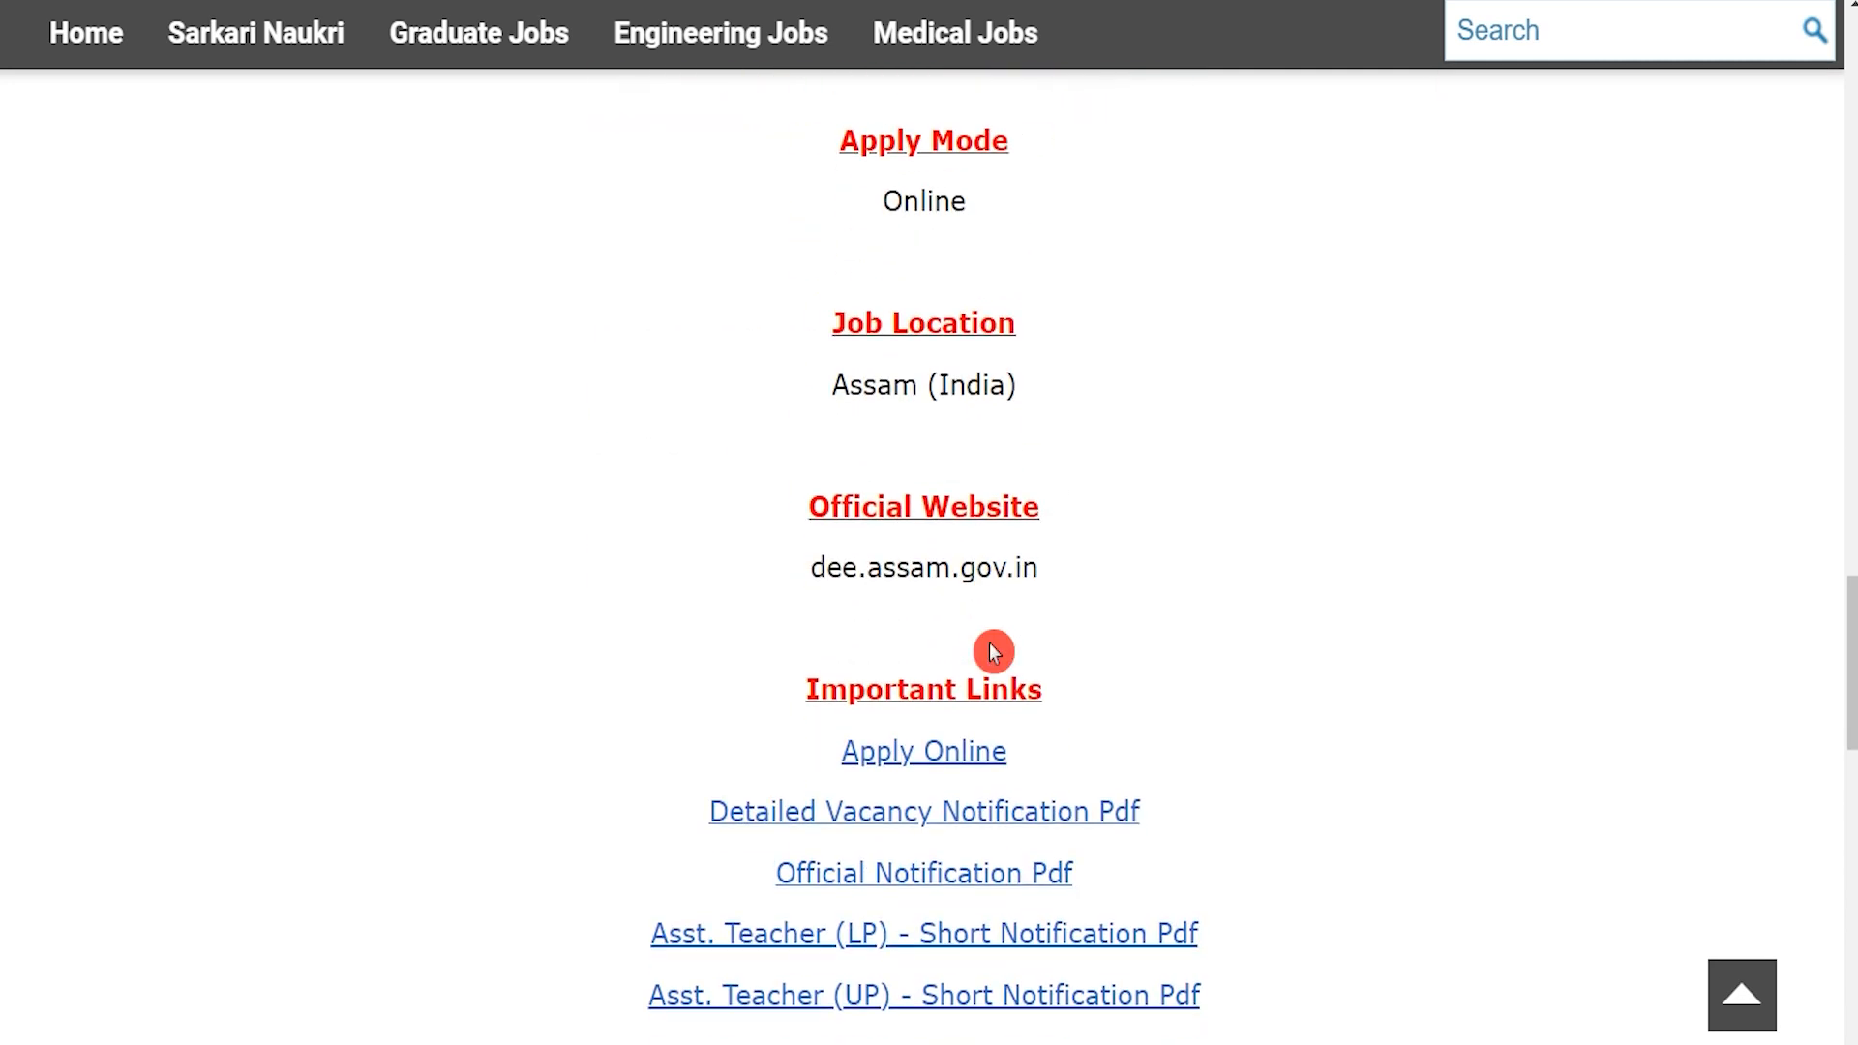
{"action": "scroll", "coordinate": [920, 651], "scroll_direction": "down", "scroll_amount": 1}
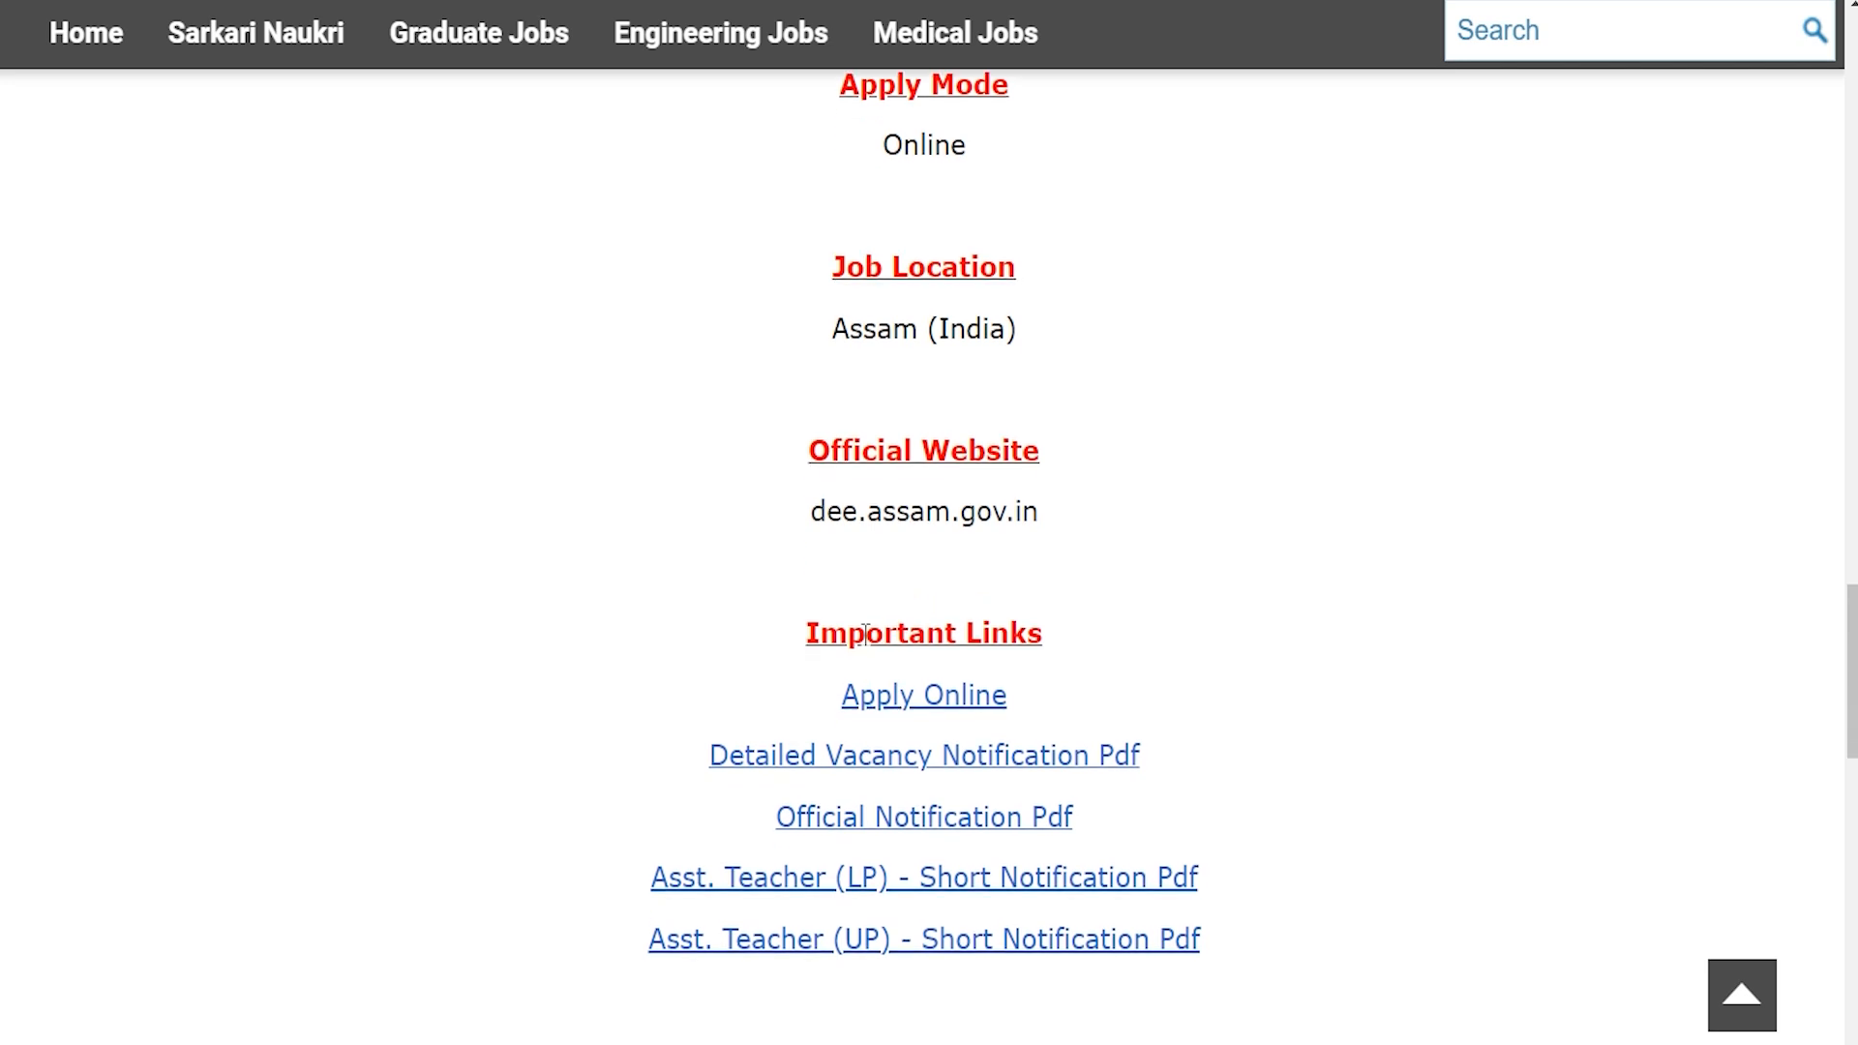
Step: Point out the Important Links section and its Apply Online link
{"action": "left_click_drag", "start_coordinate": [857, 629], "coordinate": [1001, 634]}
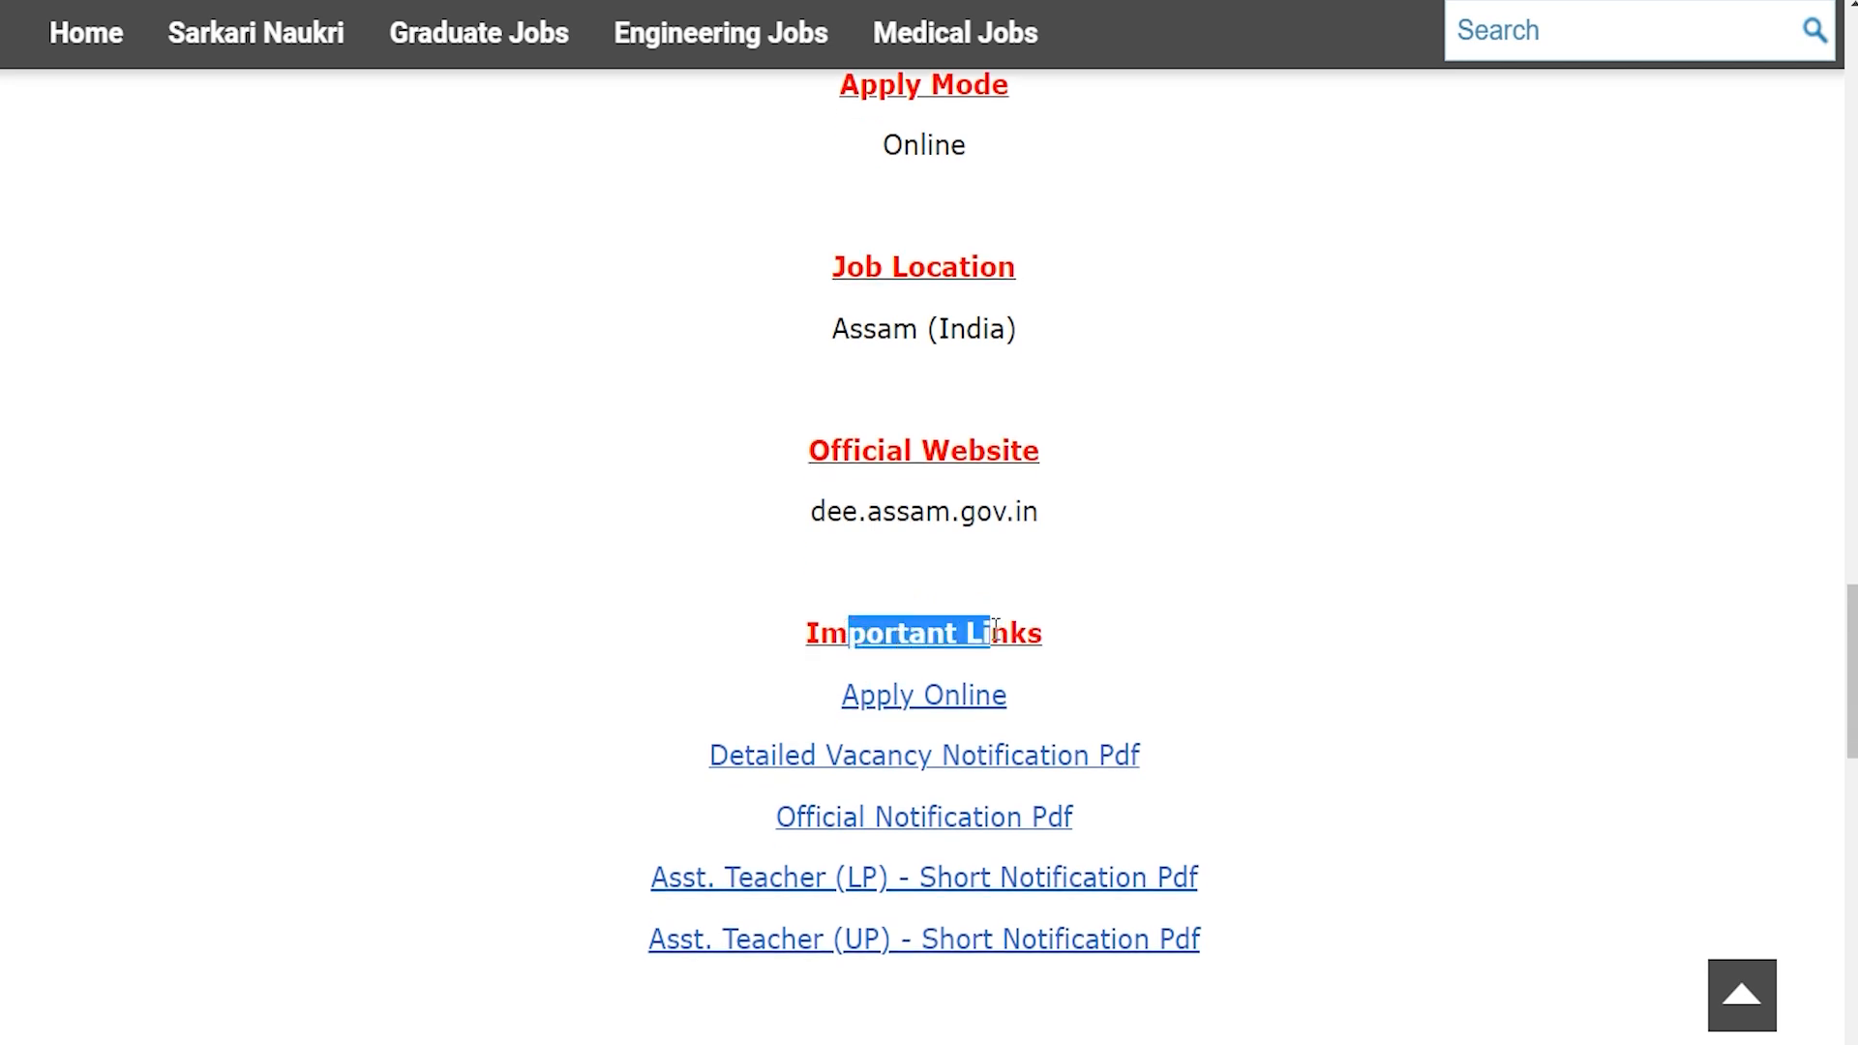
{"action": "left_click", "coordinate": [709, 754]}
{"action": "left_click_drag", "start_coordinate": [709, 754], "coordinate": [1205, 945]}
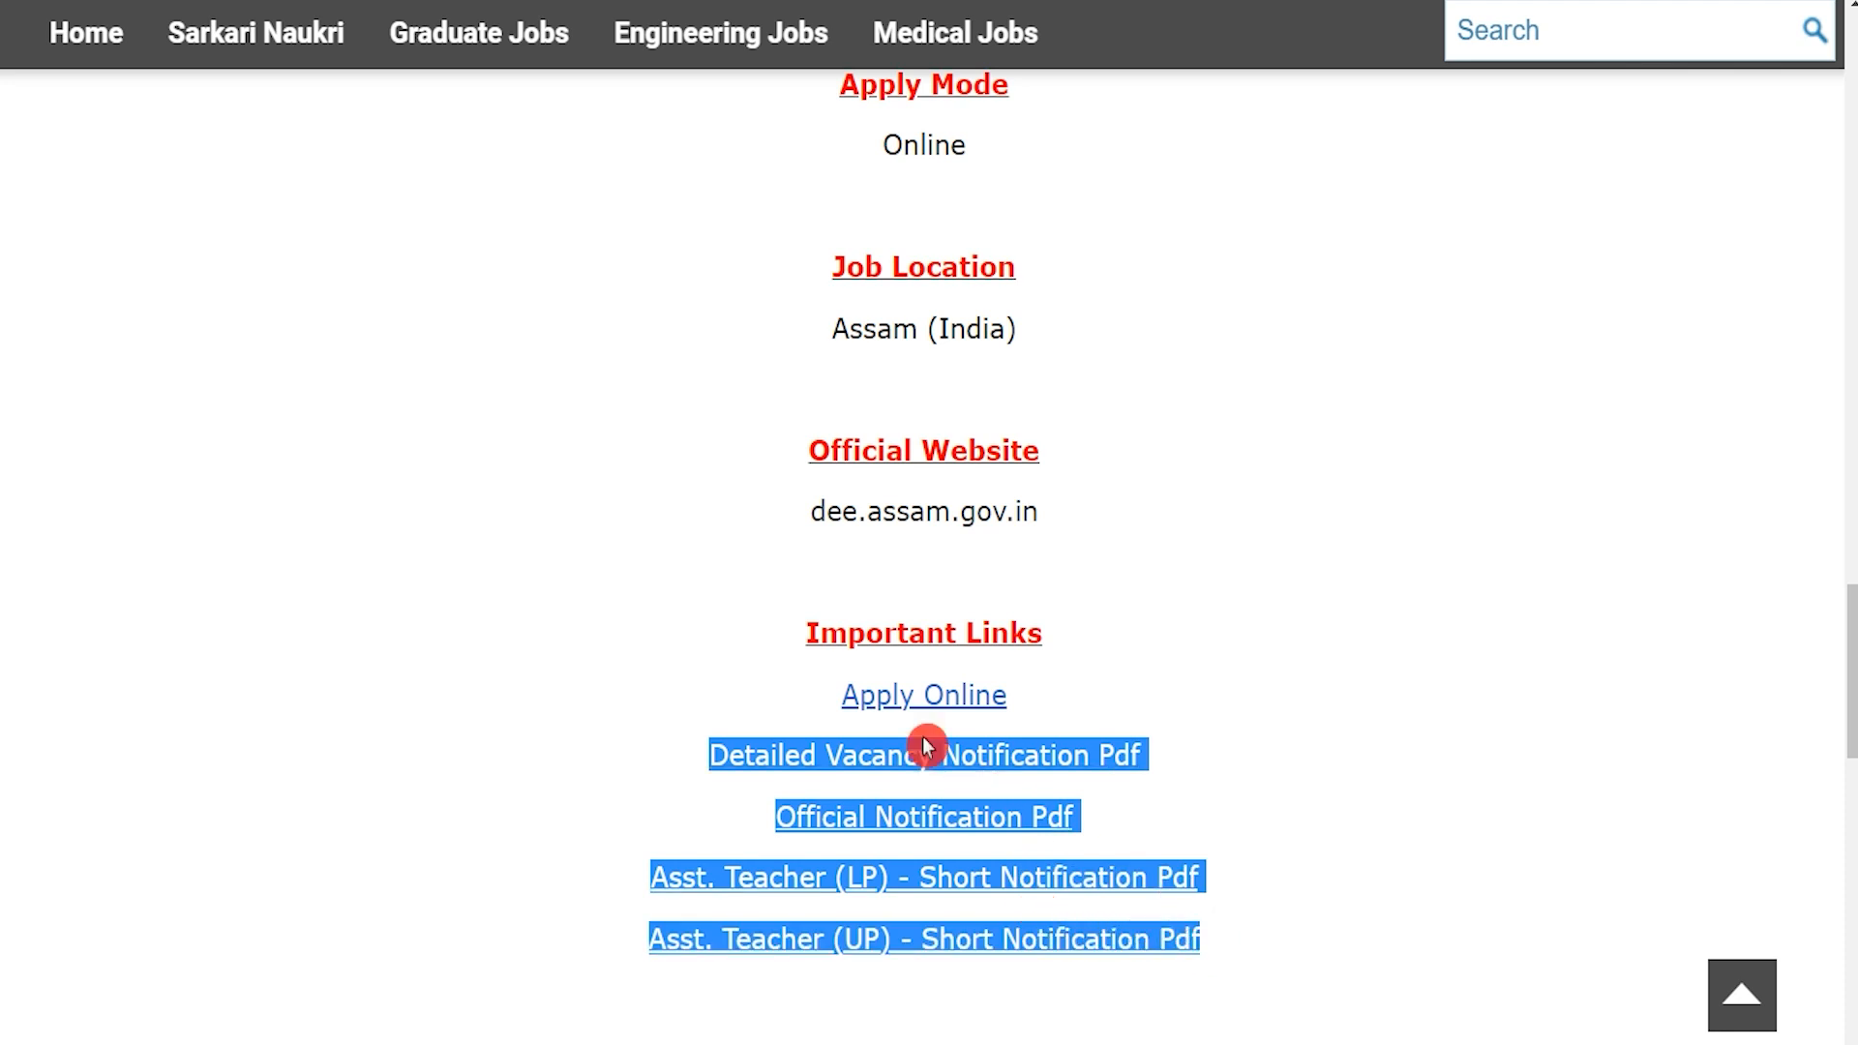
{"action": "left_click", "coordinate": [797, 698]}
{"action": "left_click_drag", "start_coordinate": [796, 698], "coordinate": [1017, 701]}
{"action": "left_click_drag", "start_coordinate": [796, 689], "coordinate": [1014, 704]}
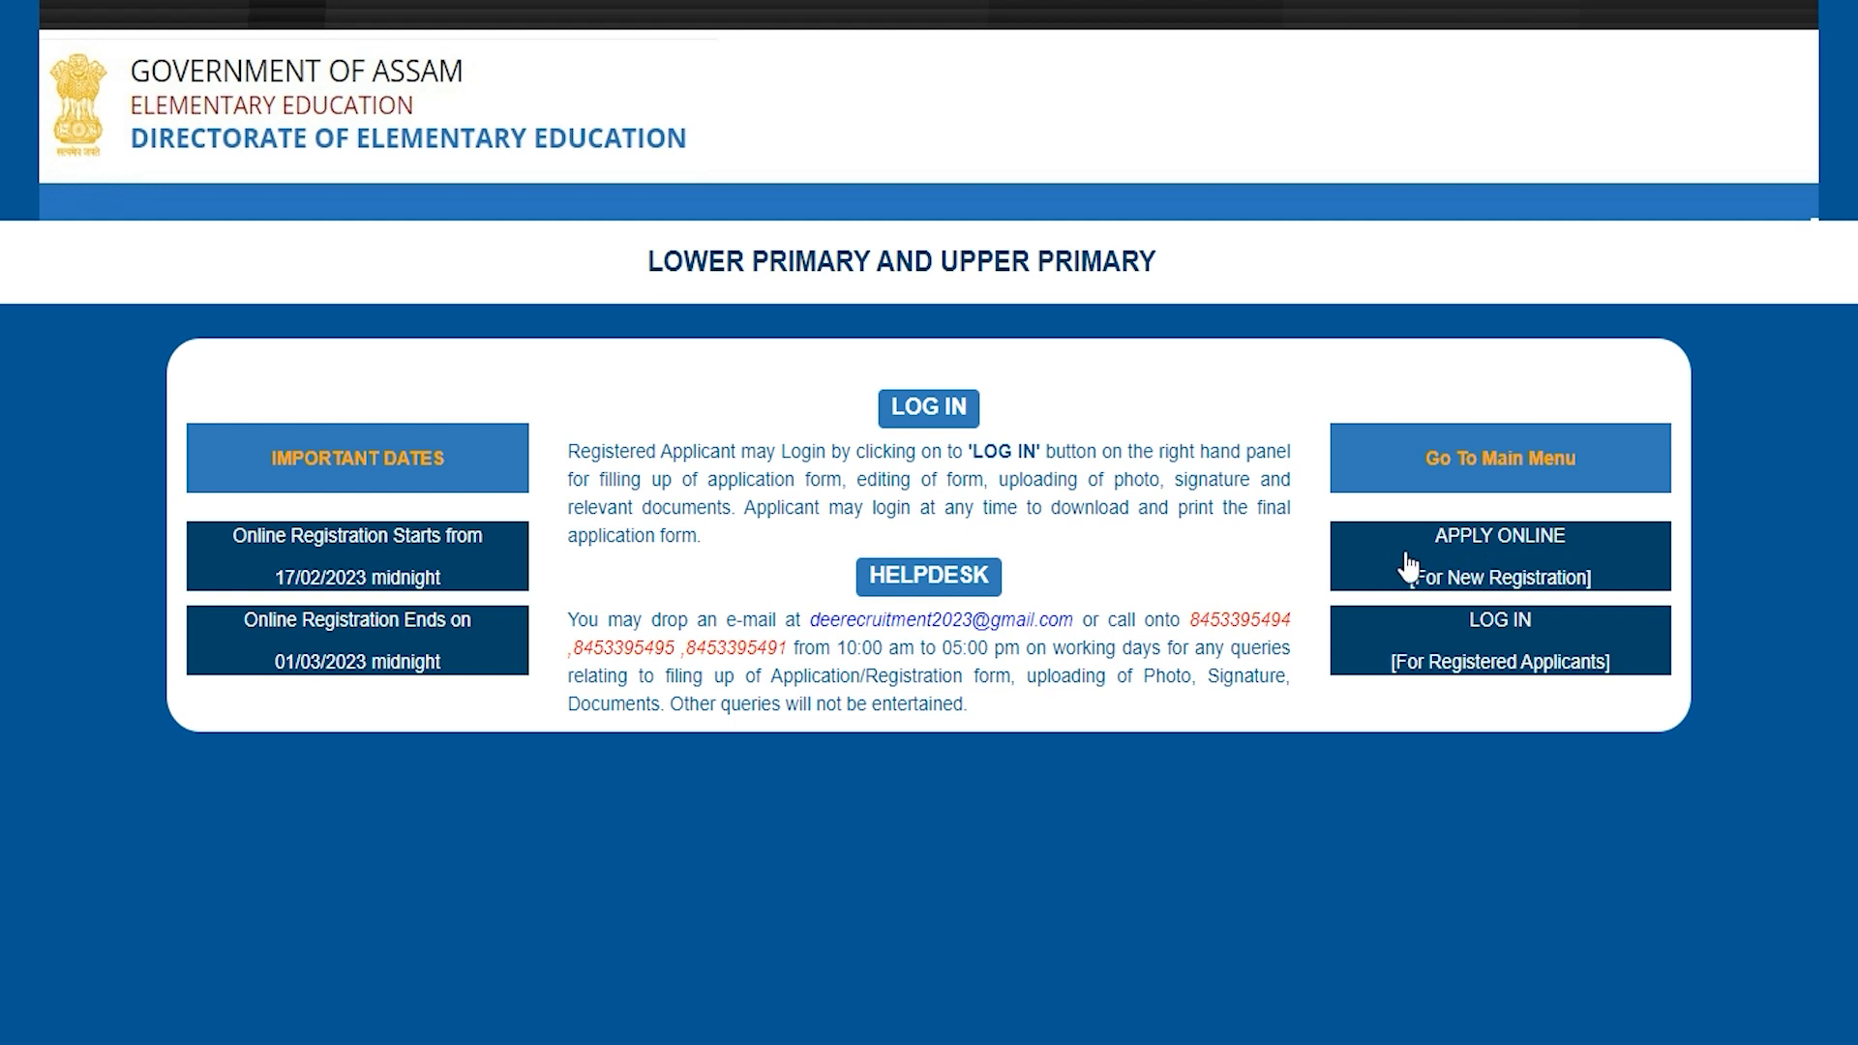
Step: Start a new registration with post category LOWER PRIMARY and applied TET CENTRAL - TET
{"action": "left_click", "coordinate": [1495, 556]}
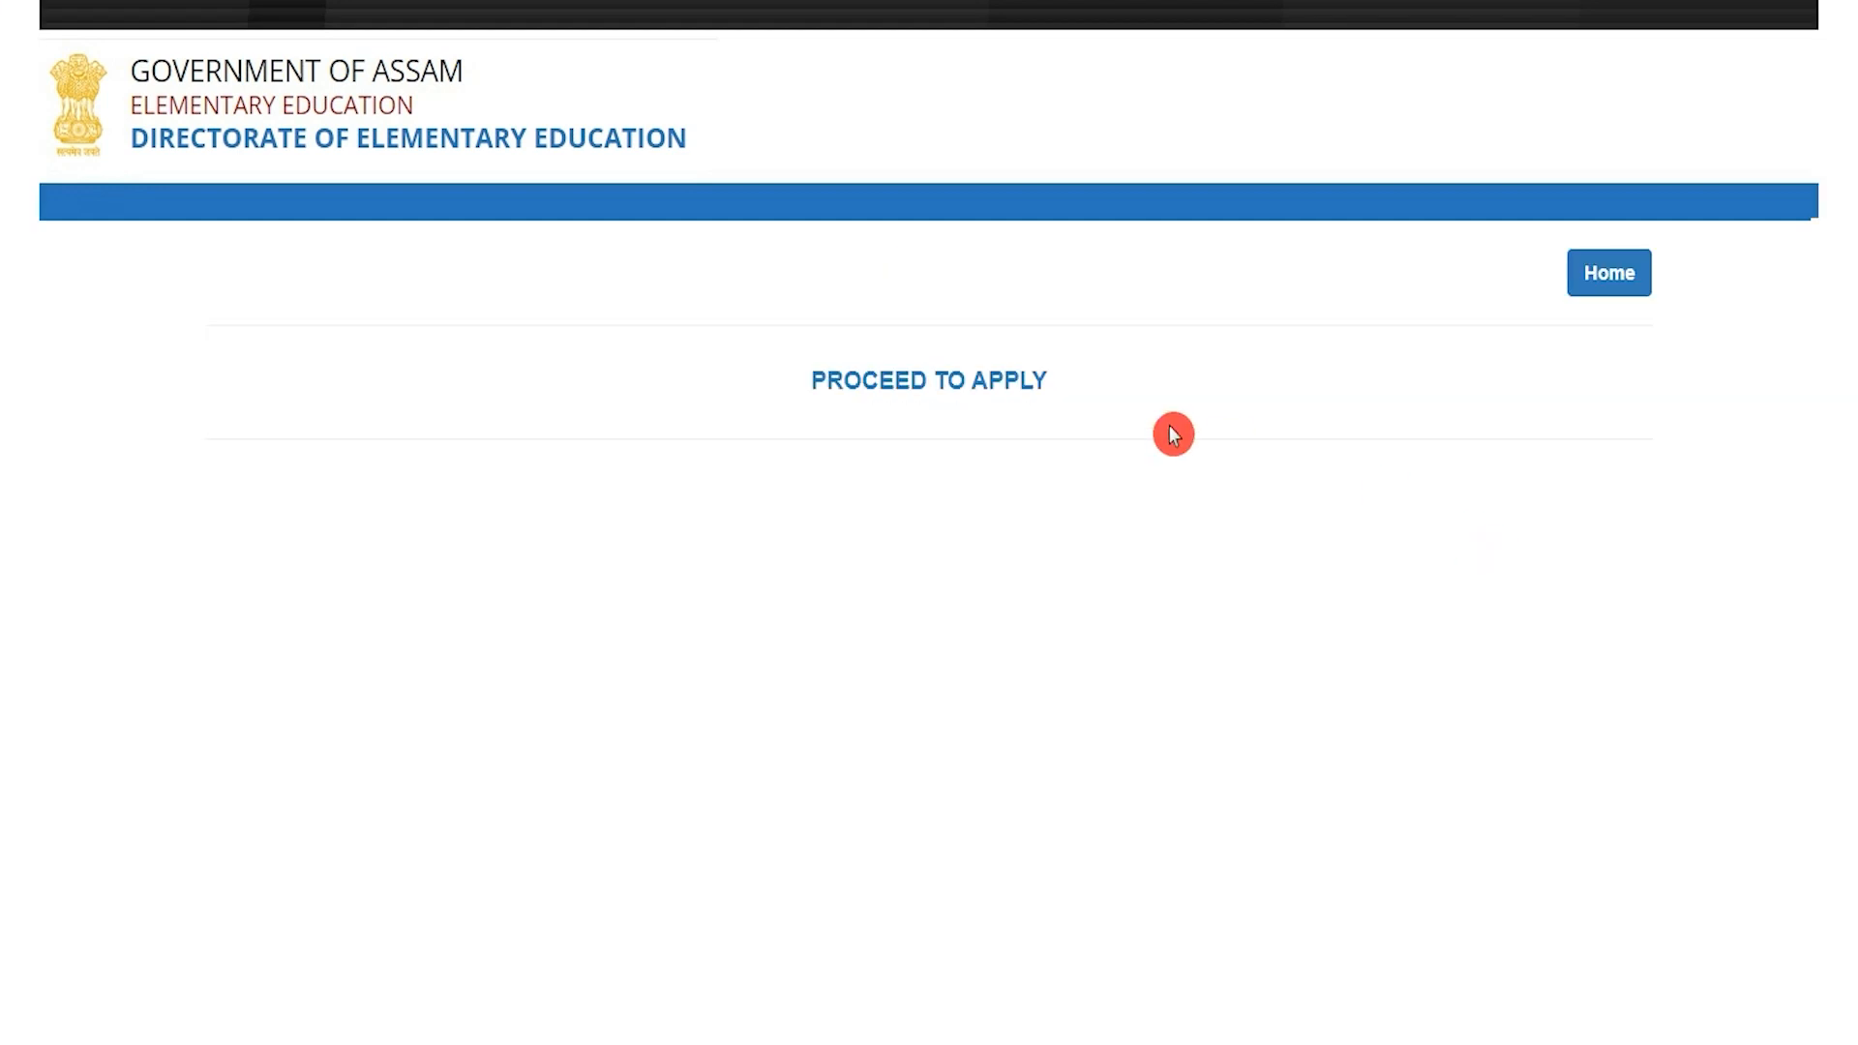
{"action": "left_click", "coordinate": [931, 383]}
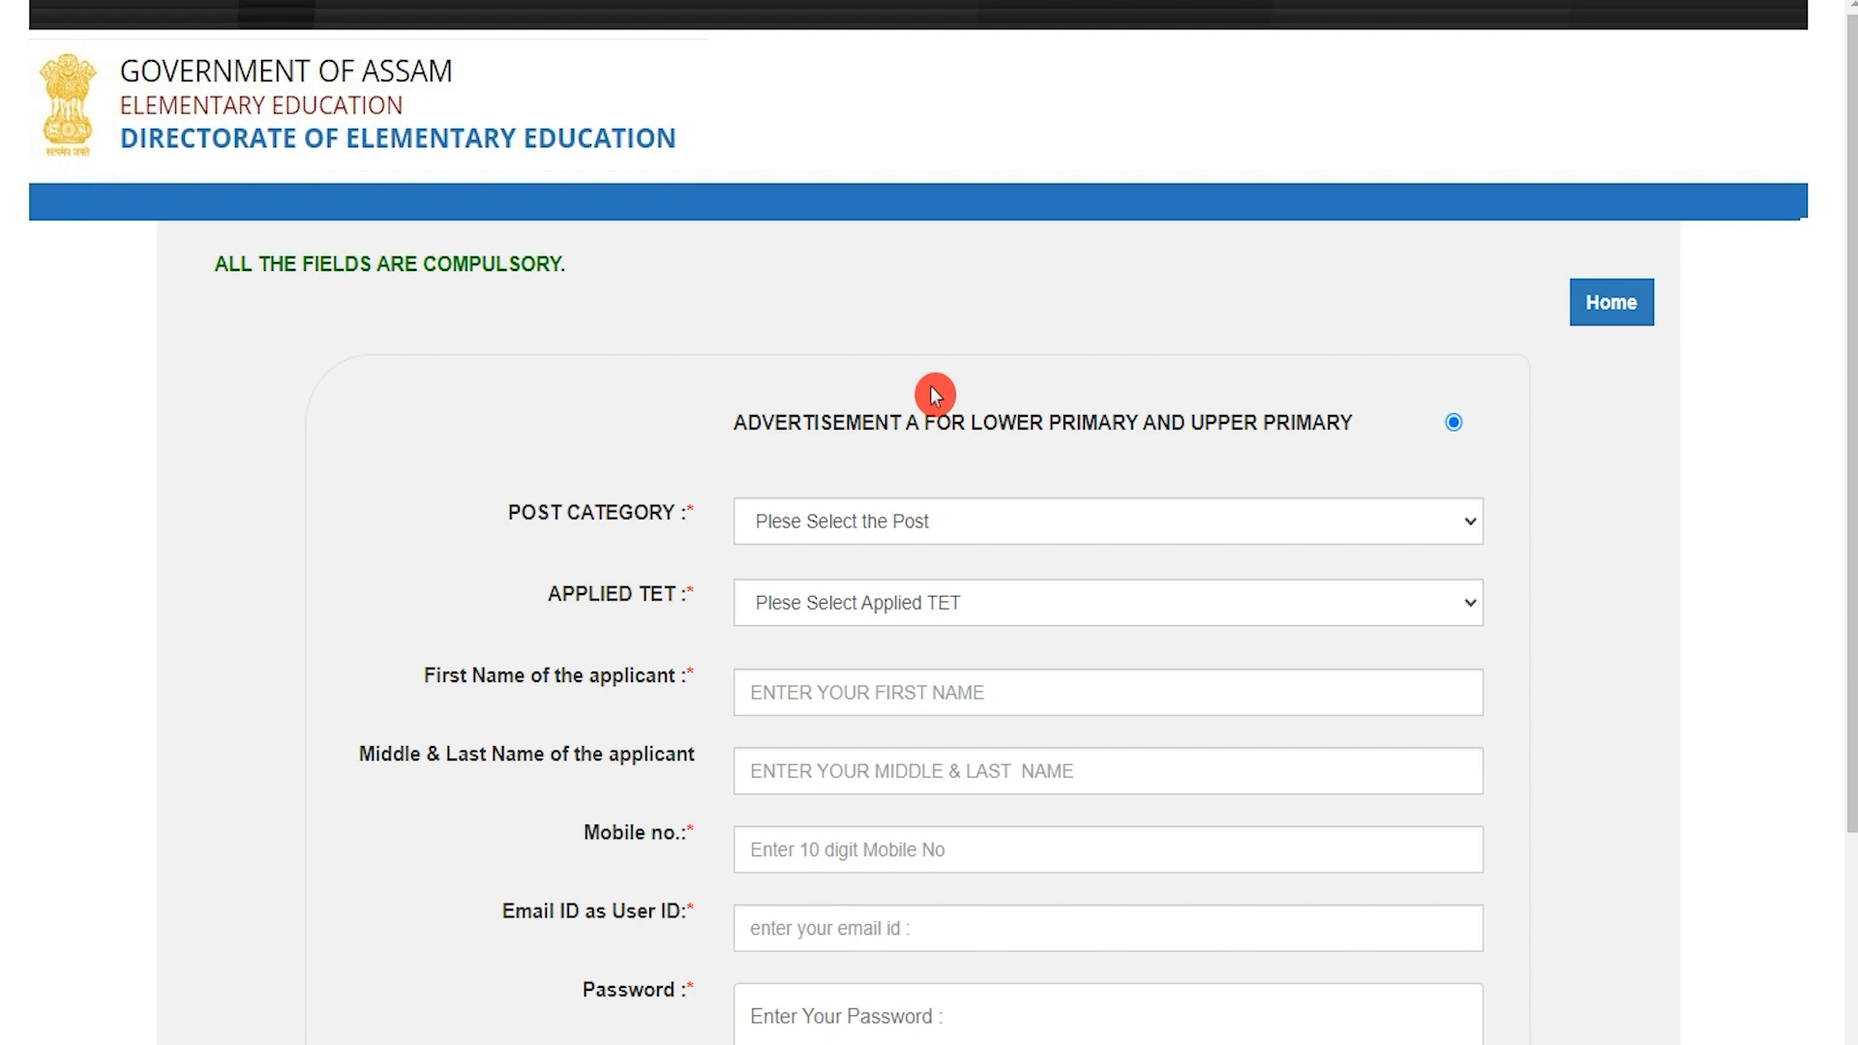
{"action": "left_click_drag", "start_coordinate": [901, 422], "coordinate": [1032, 420]}
{"action": "scroll", "coordinate": [1036, 426], "scroll_direction": "down", "scroll_amount": 2}
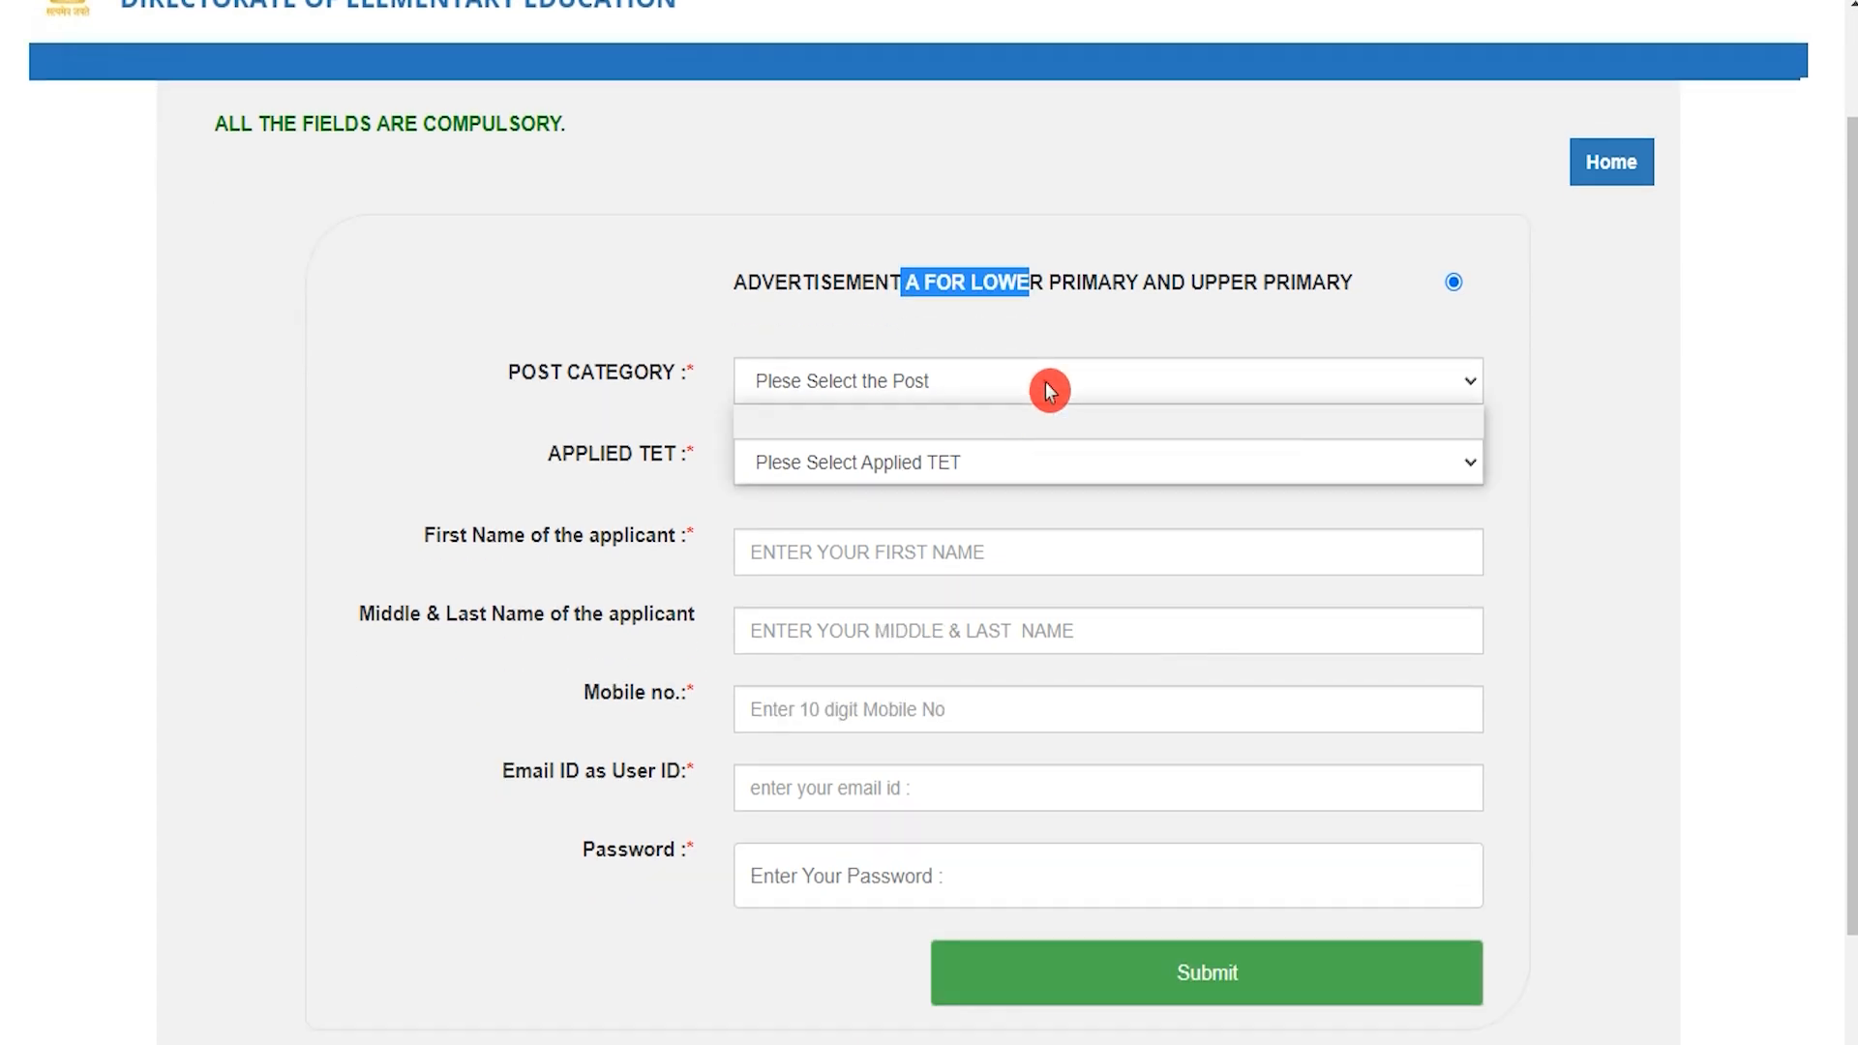
{"action": "left_click", "coordinate": [1046, 385]}
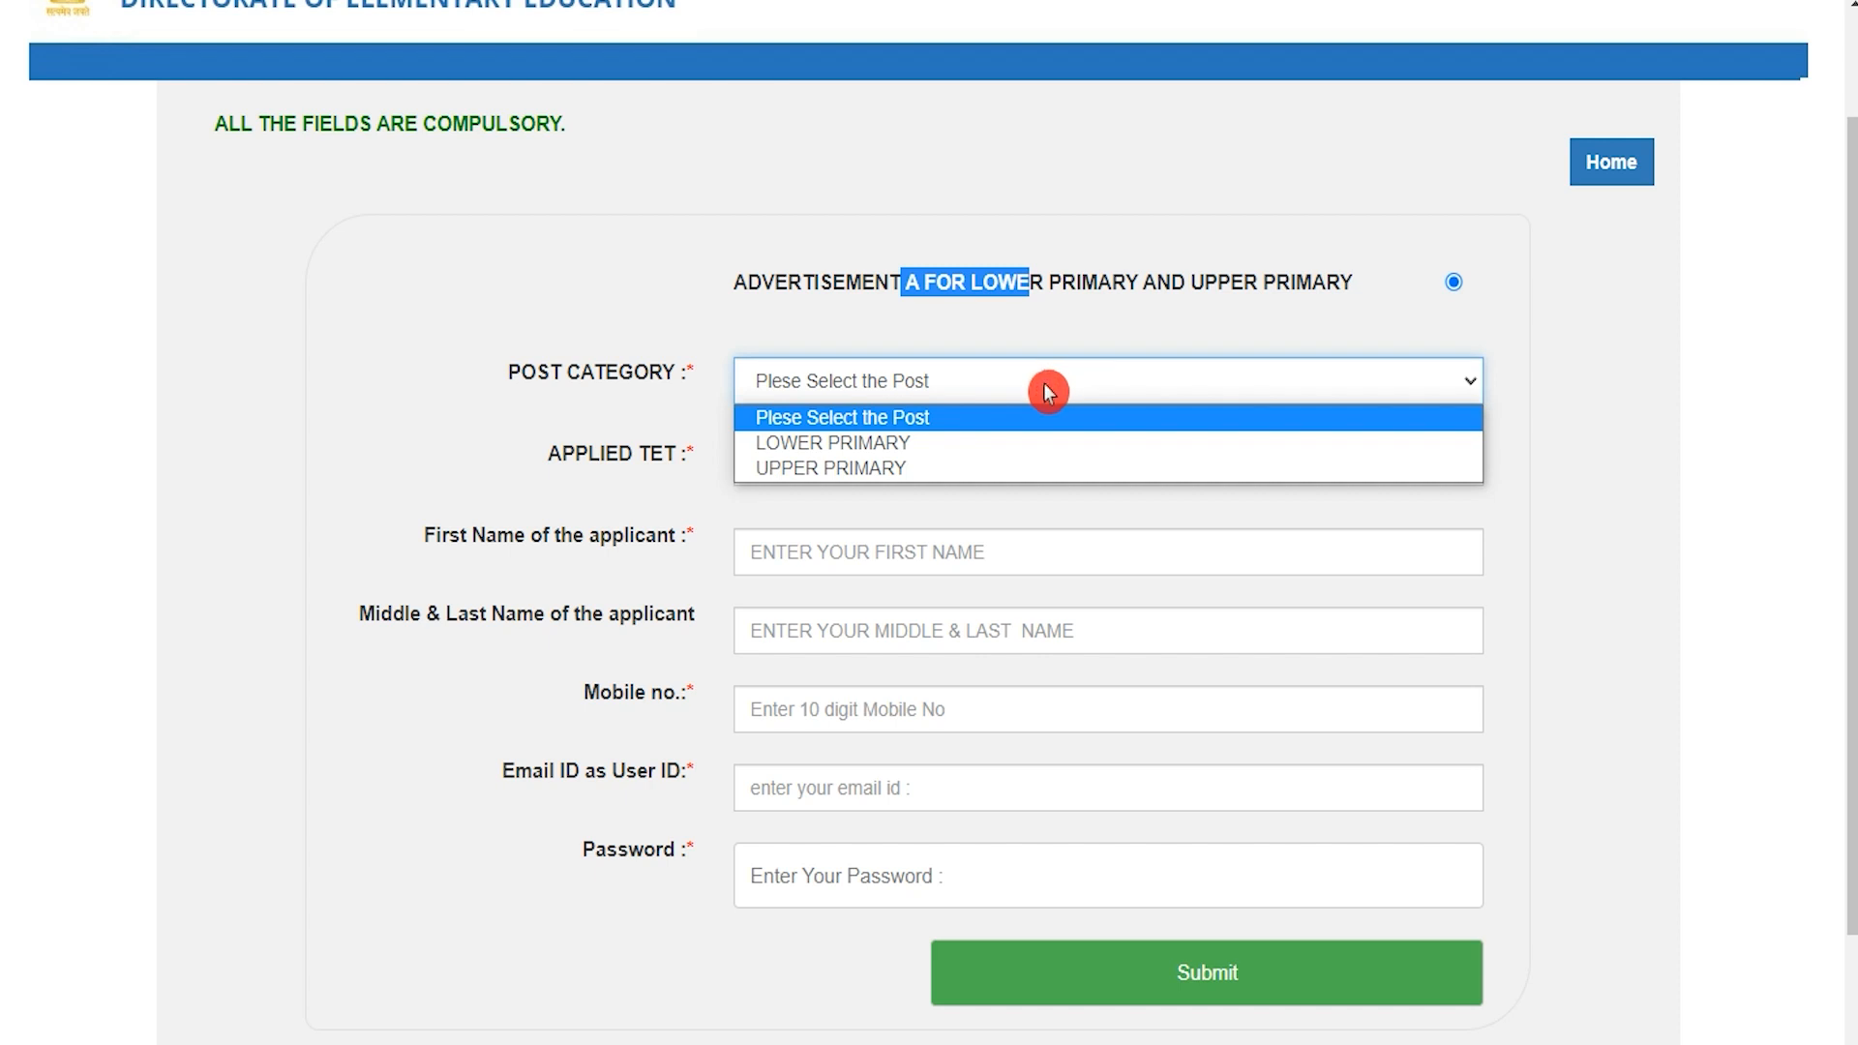
{"action": "left_click", "coordinate": [891, 445]}
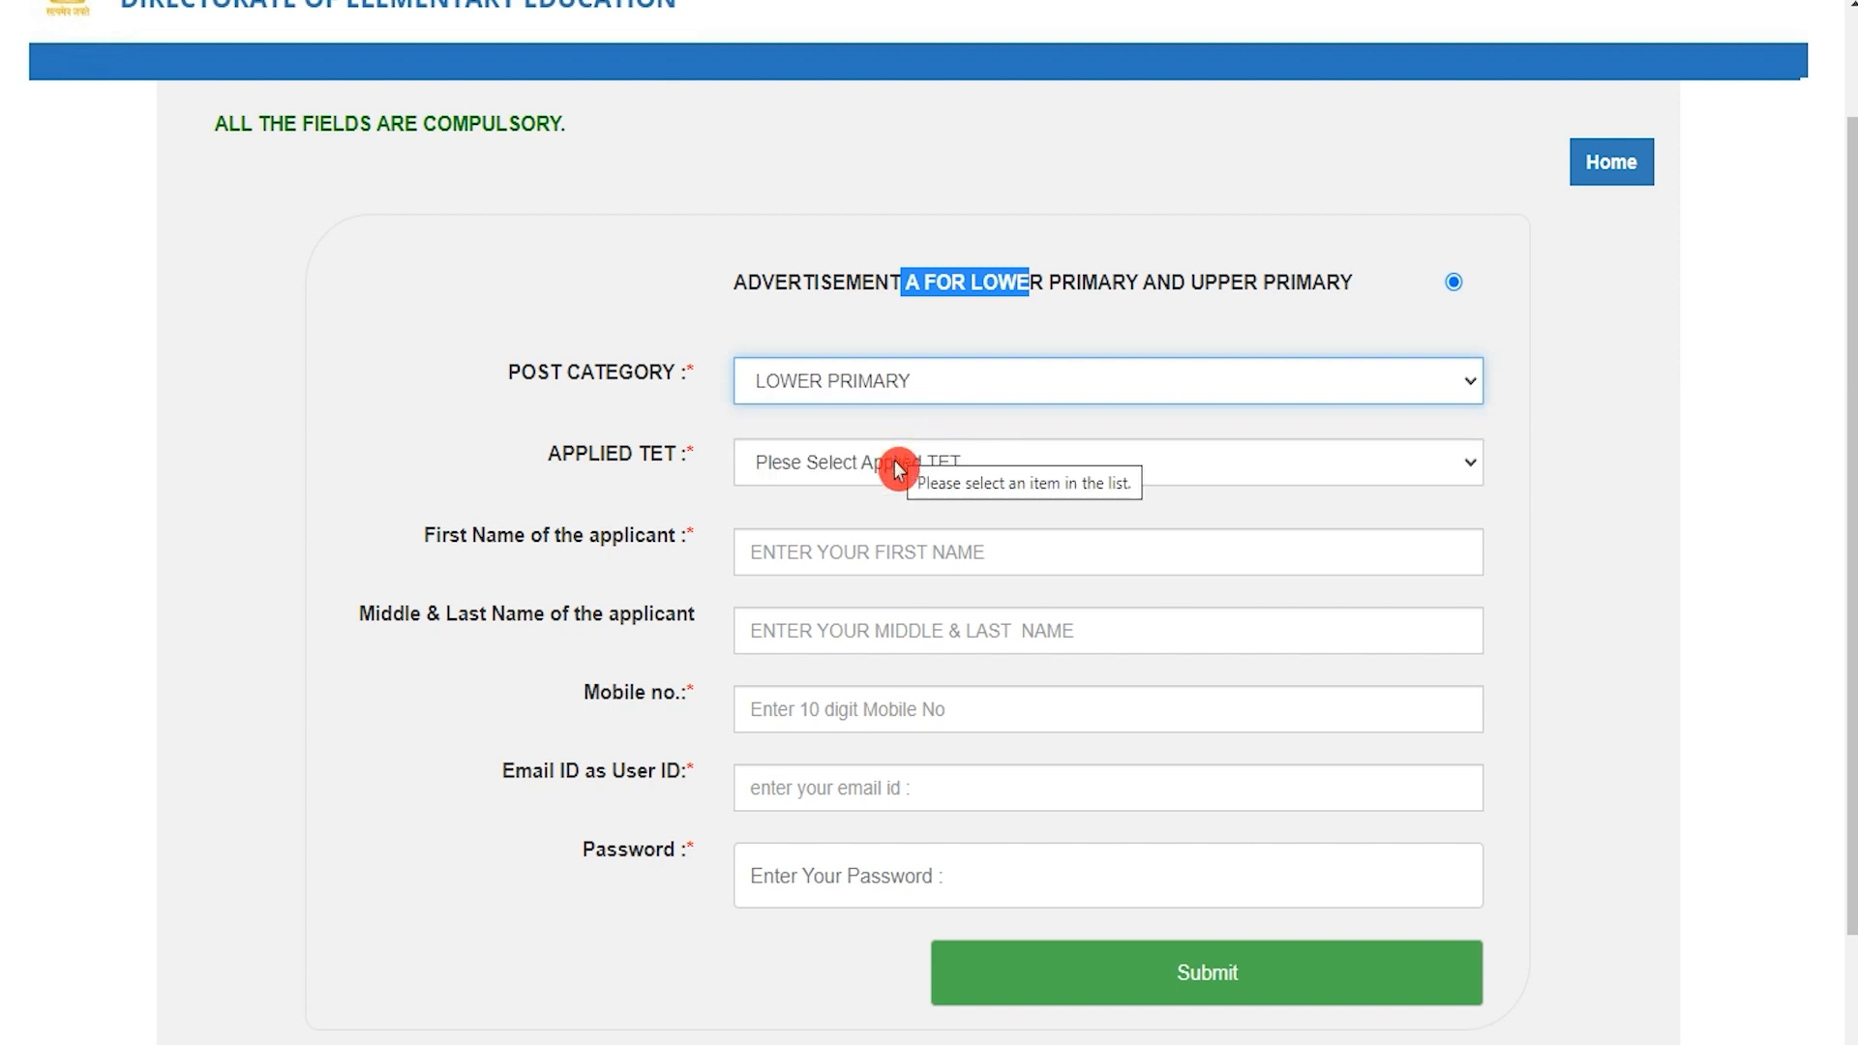
{"action": "left_click", "coordinate": [902, 470]}
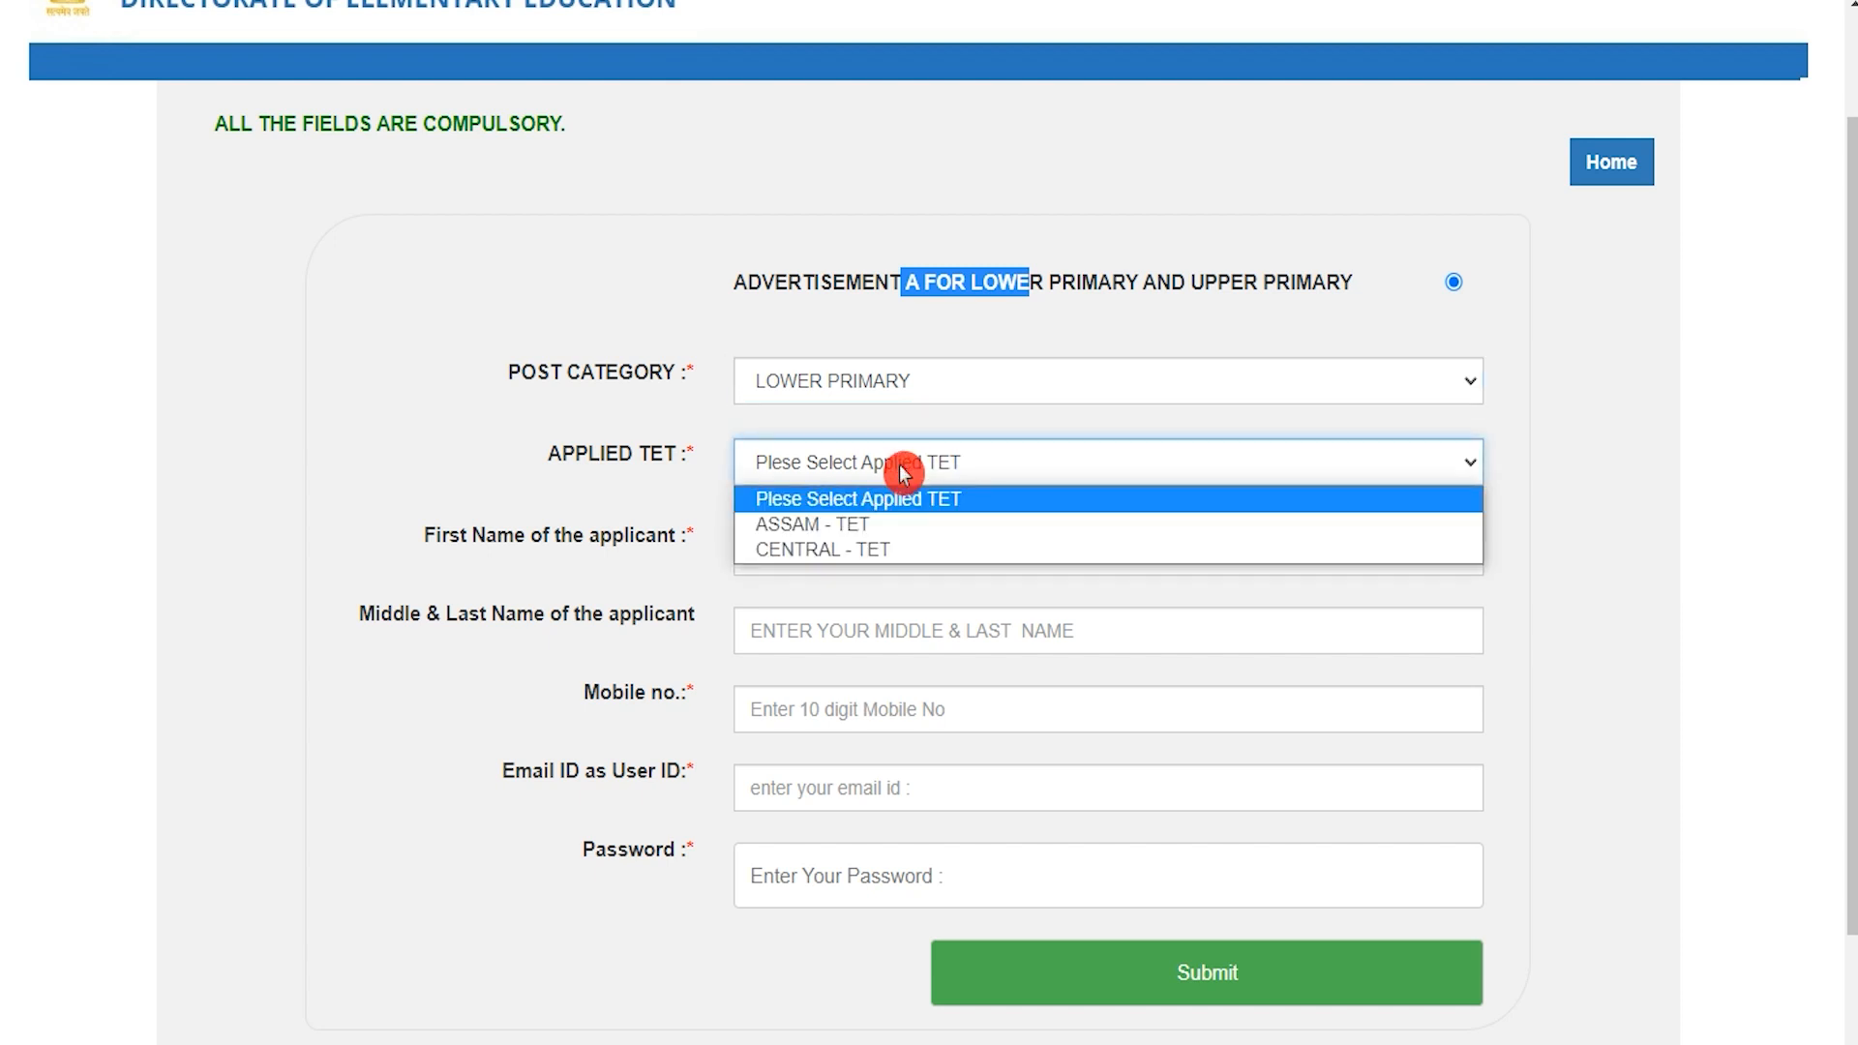
{"action": "left_click", "coordinate": [867, 551]}
Step: Enter the applicant's first and last name, mobile number and e-mail address, then the password
{"action": "left_click", "coordinate": [863, 551]}
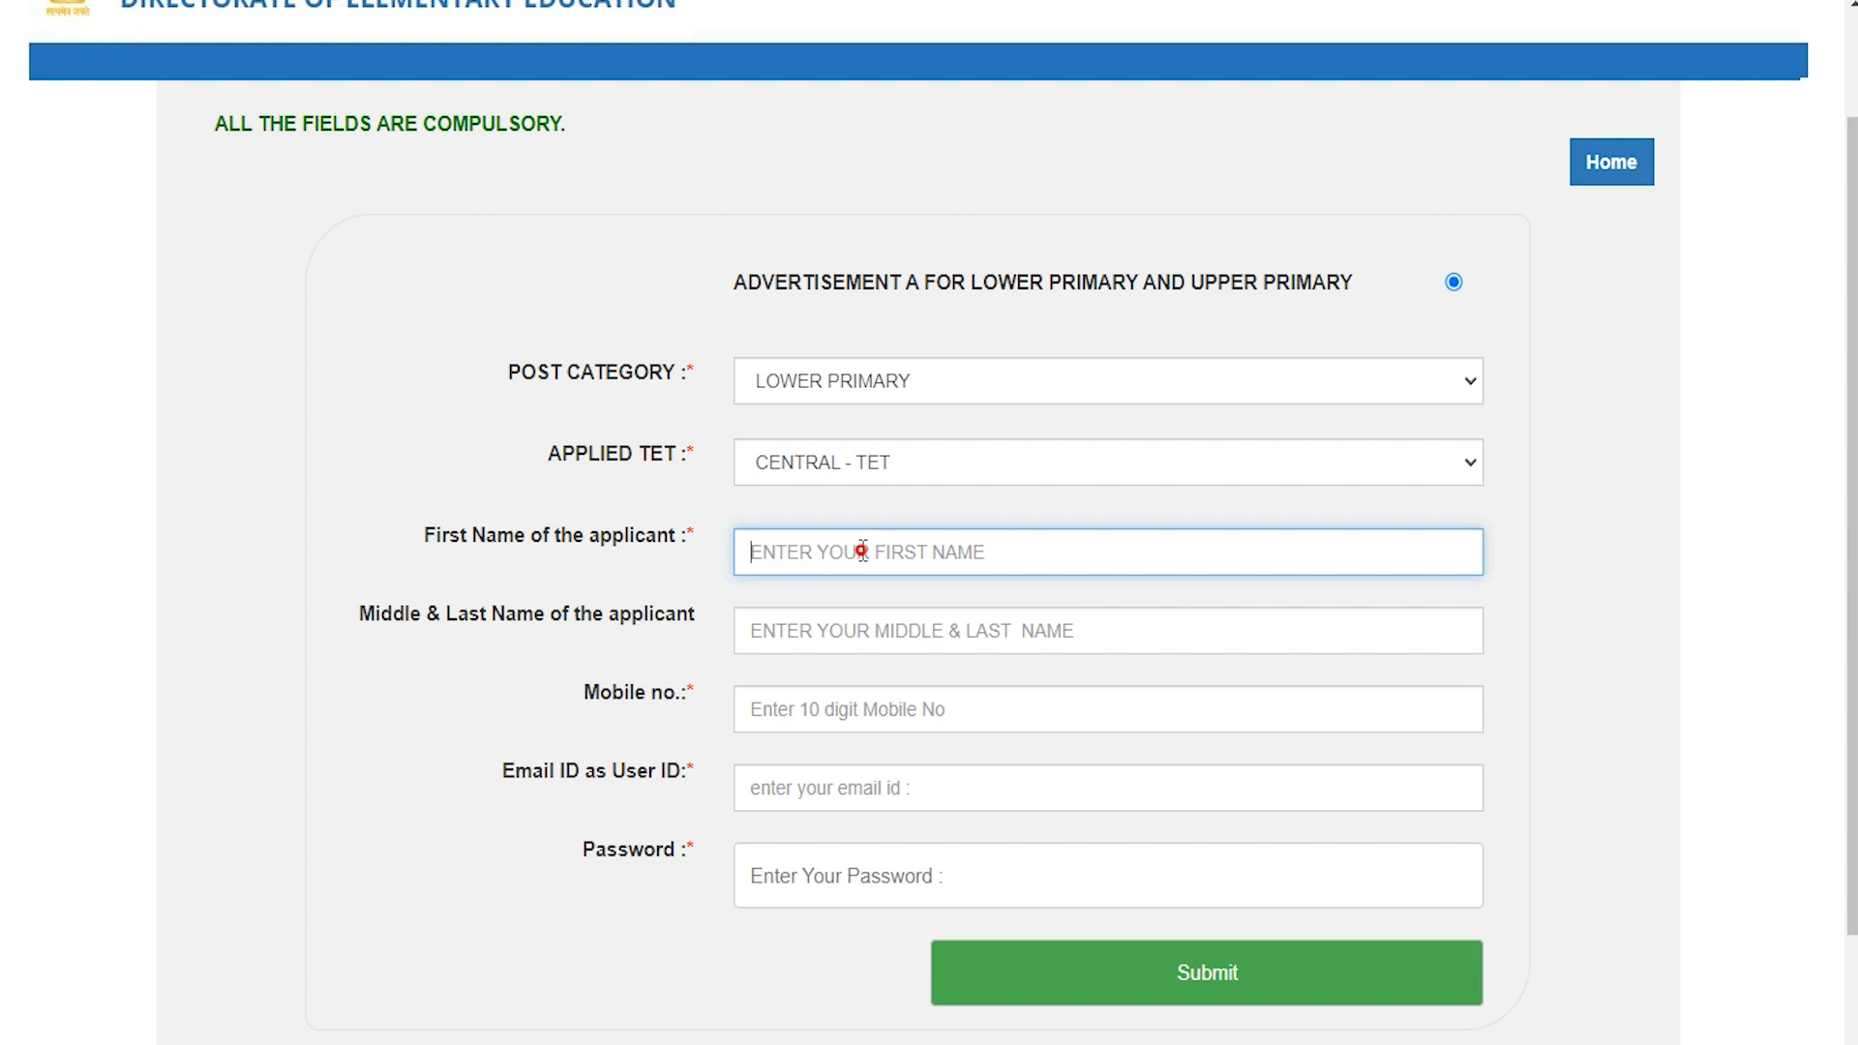
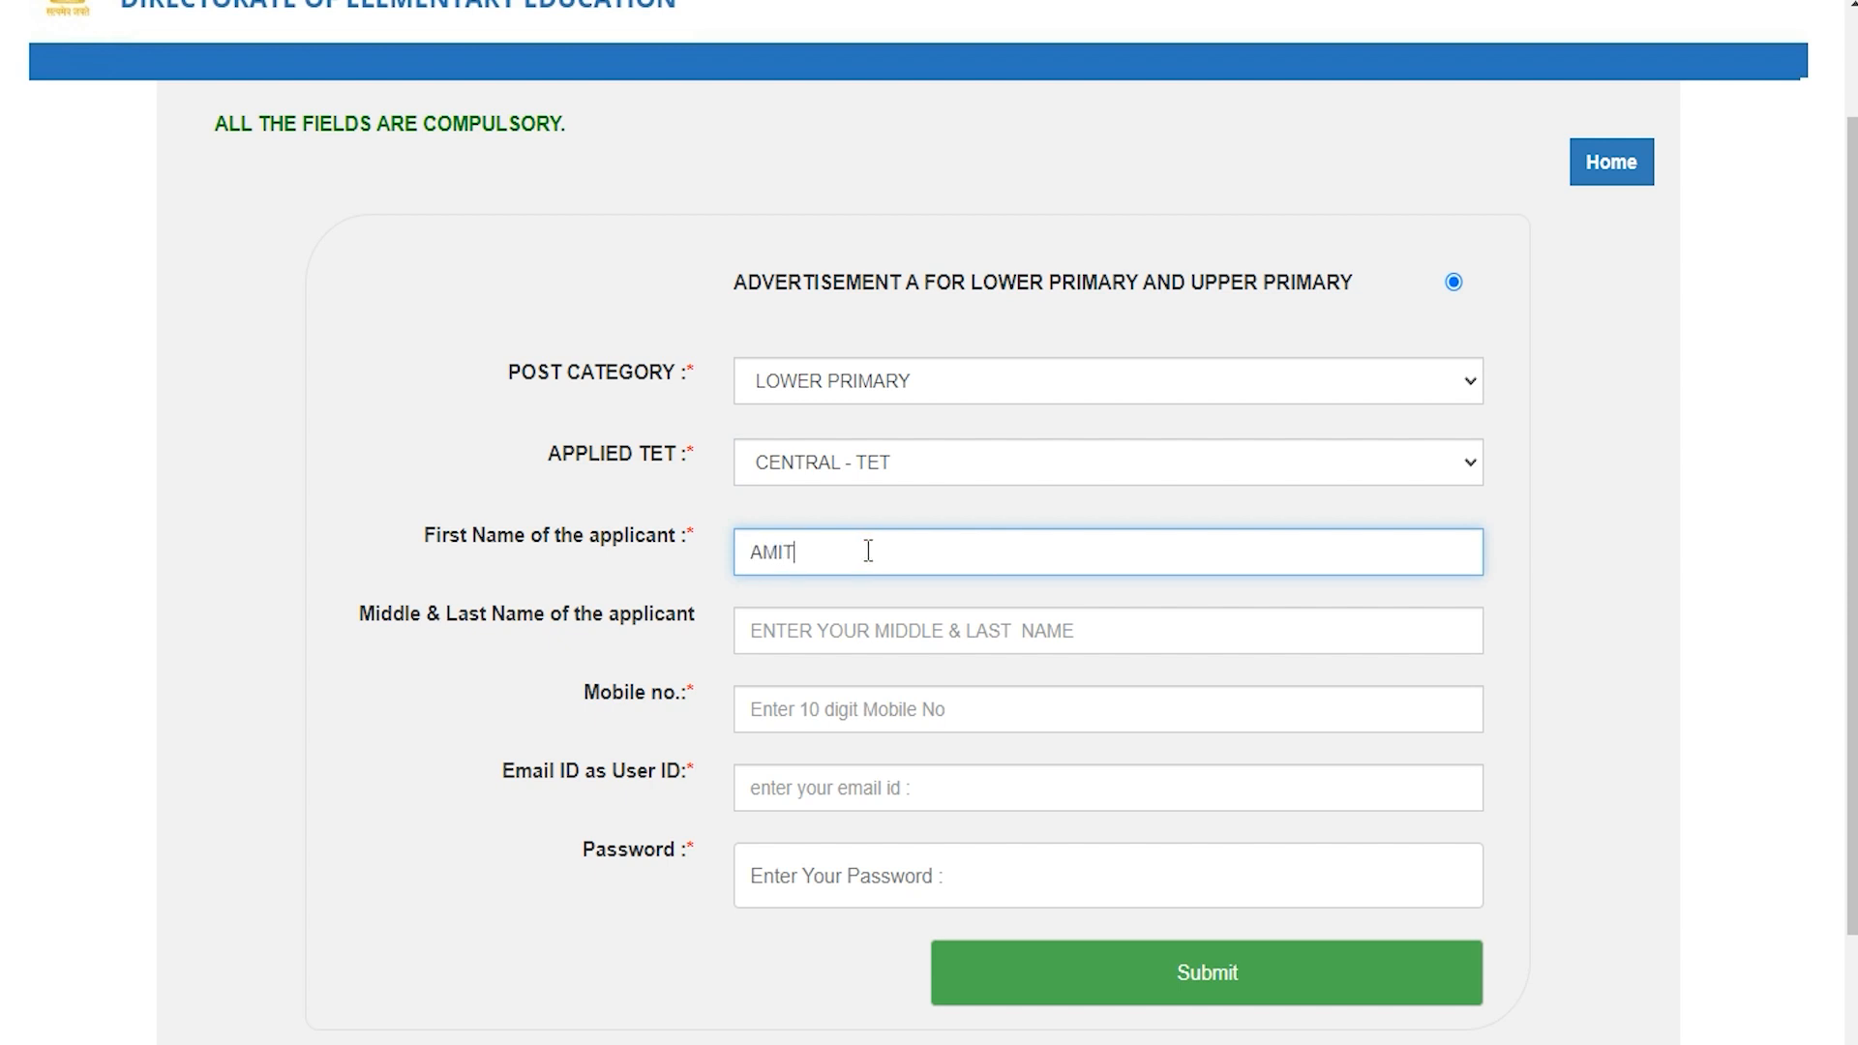
{"action": "left_click", "coordinate": [815, 629]}
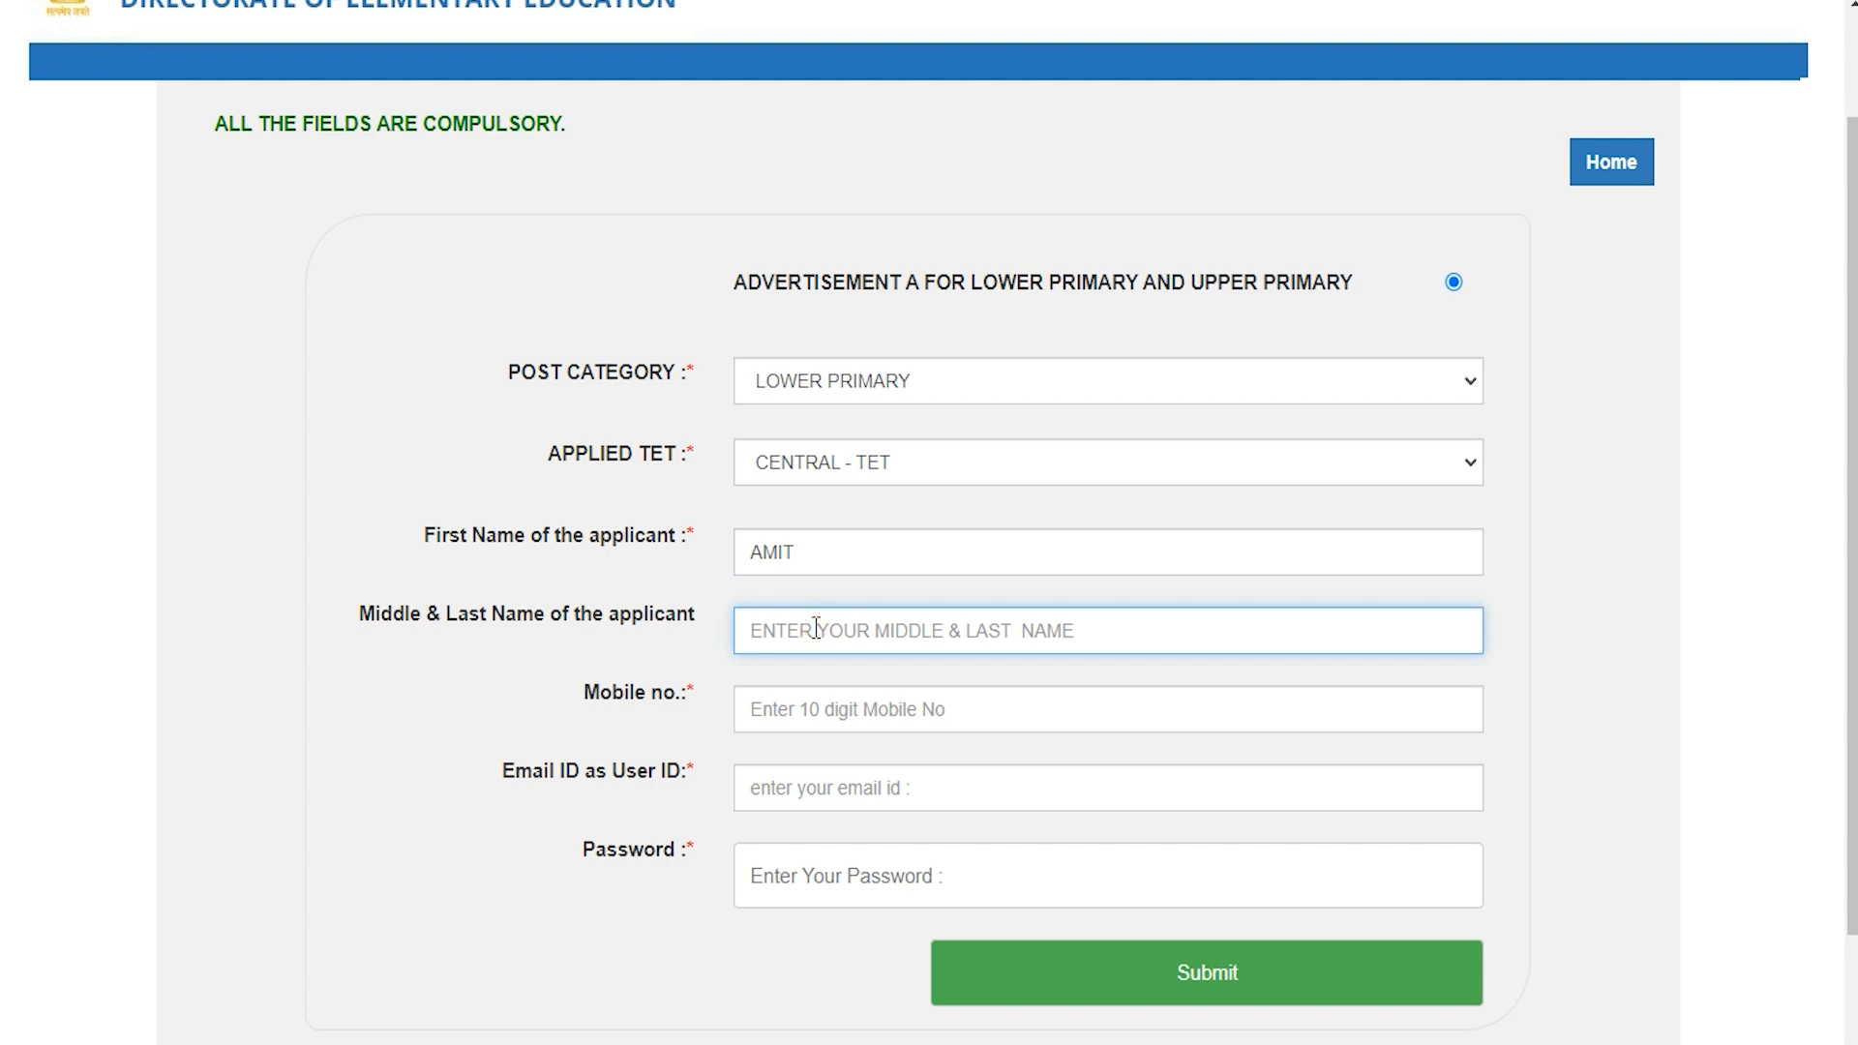
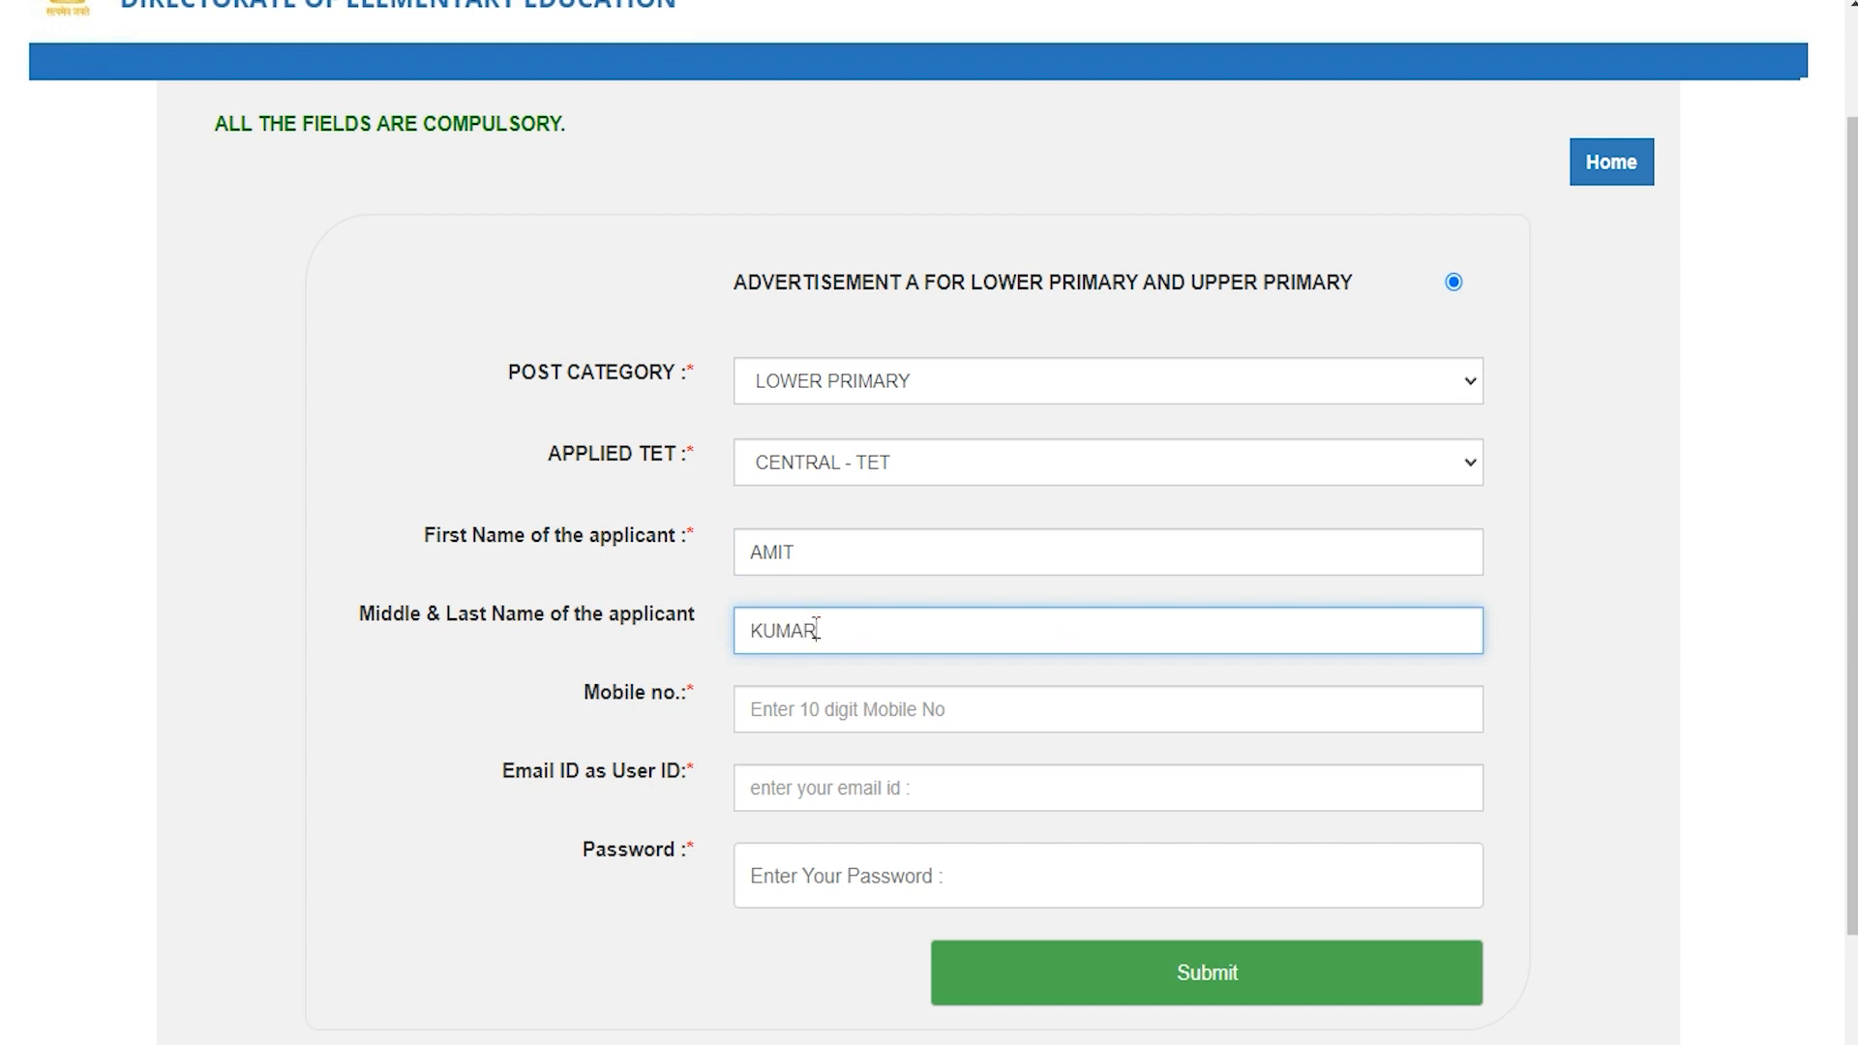
{"action": "left_click", "coordinate": [818, 712]}
{"action": "type", "text": "123456"}
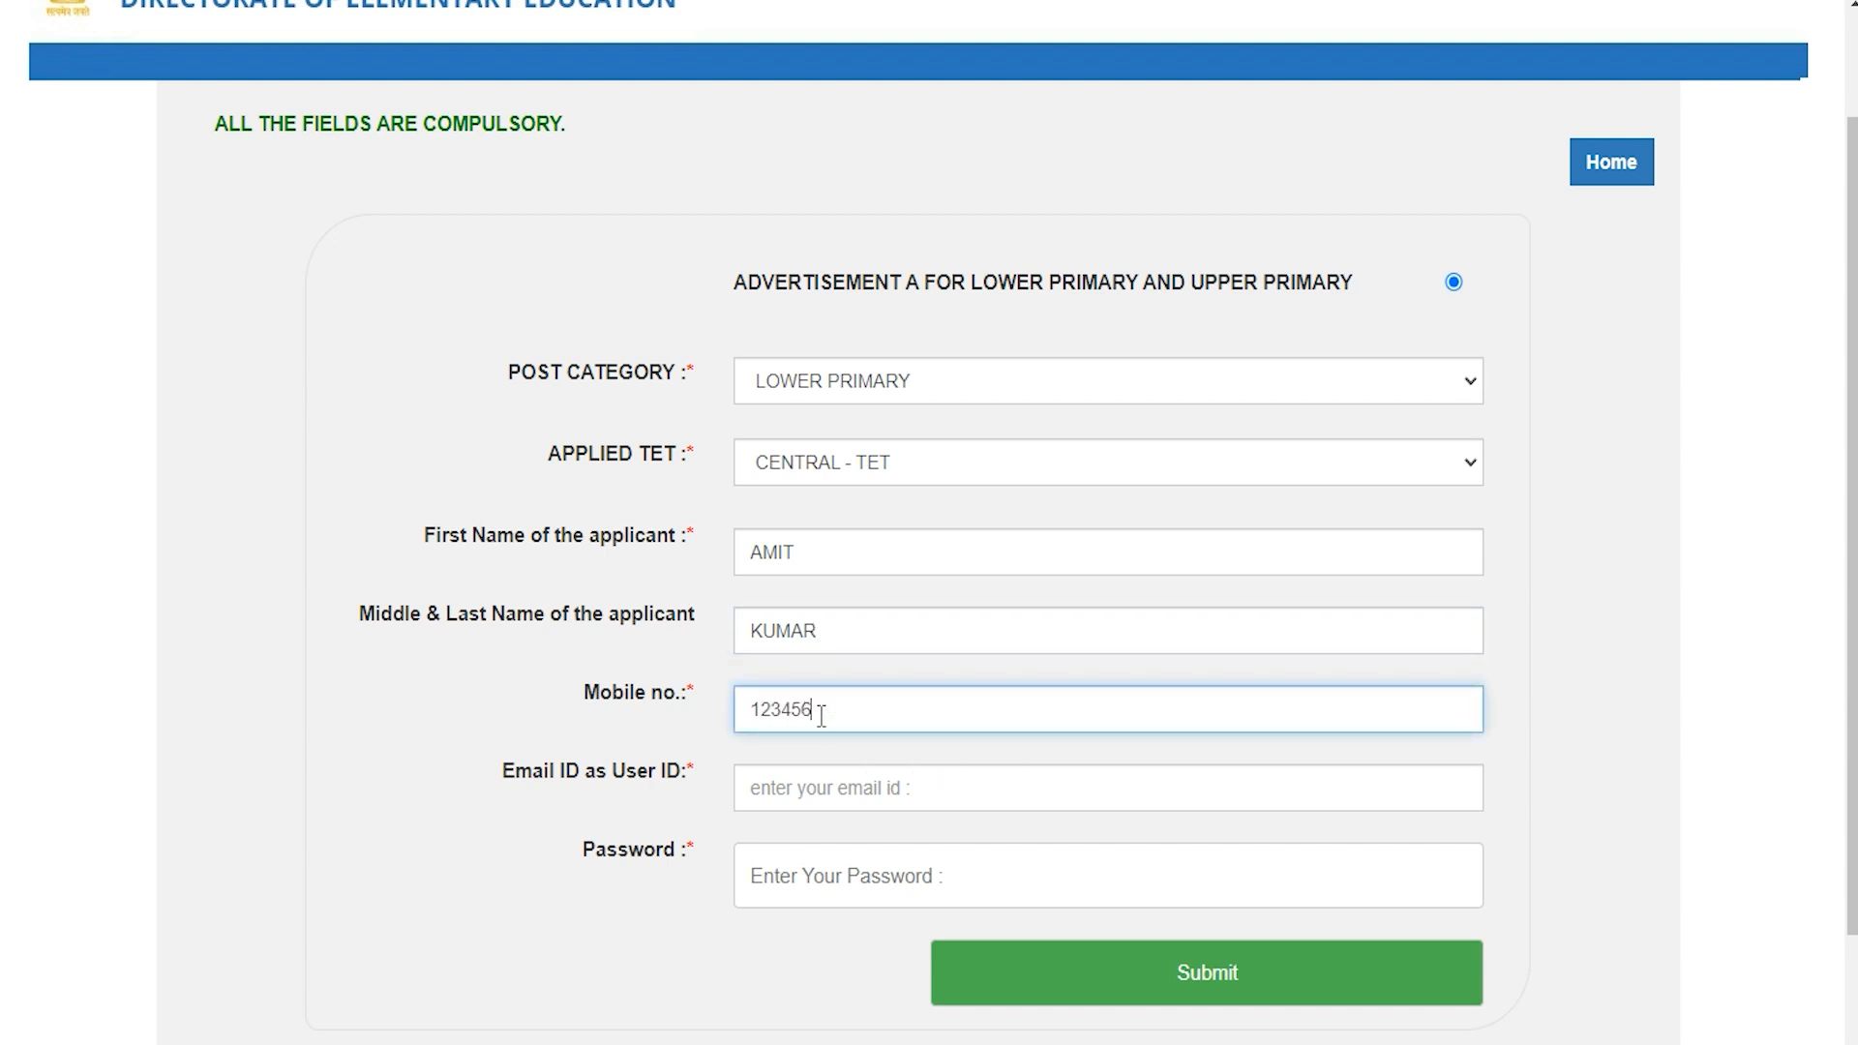
{"action": "type", "text": "7891"}
{"action": "left_click", "coordinate": [793, 785]}
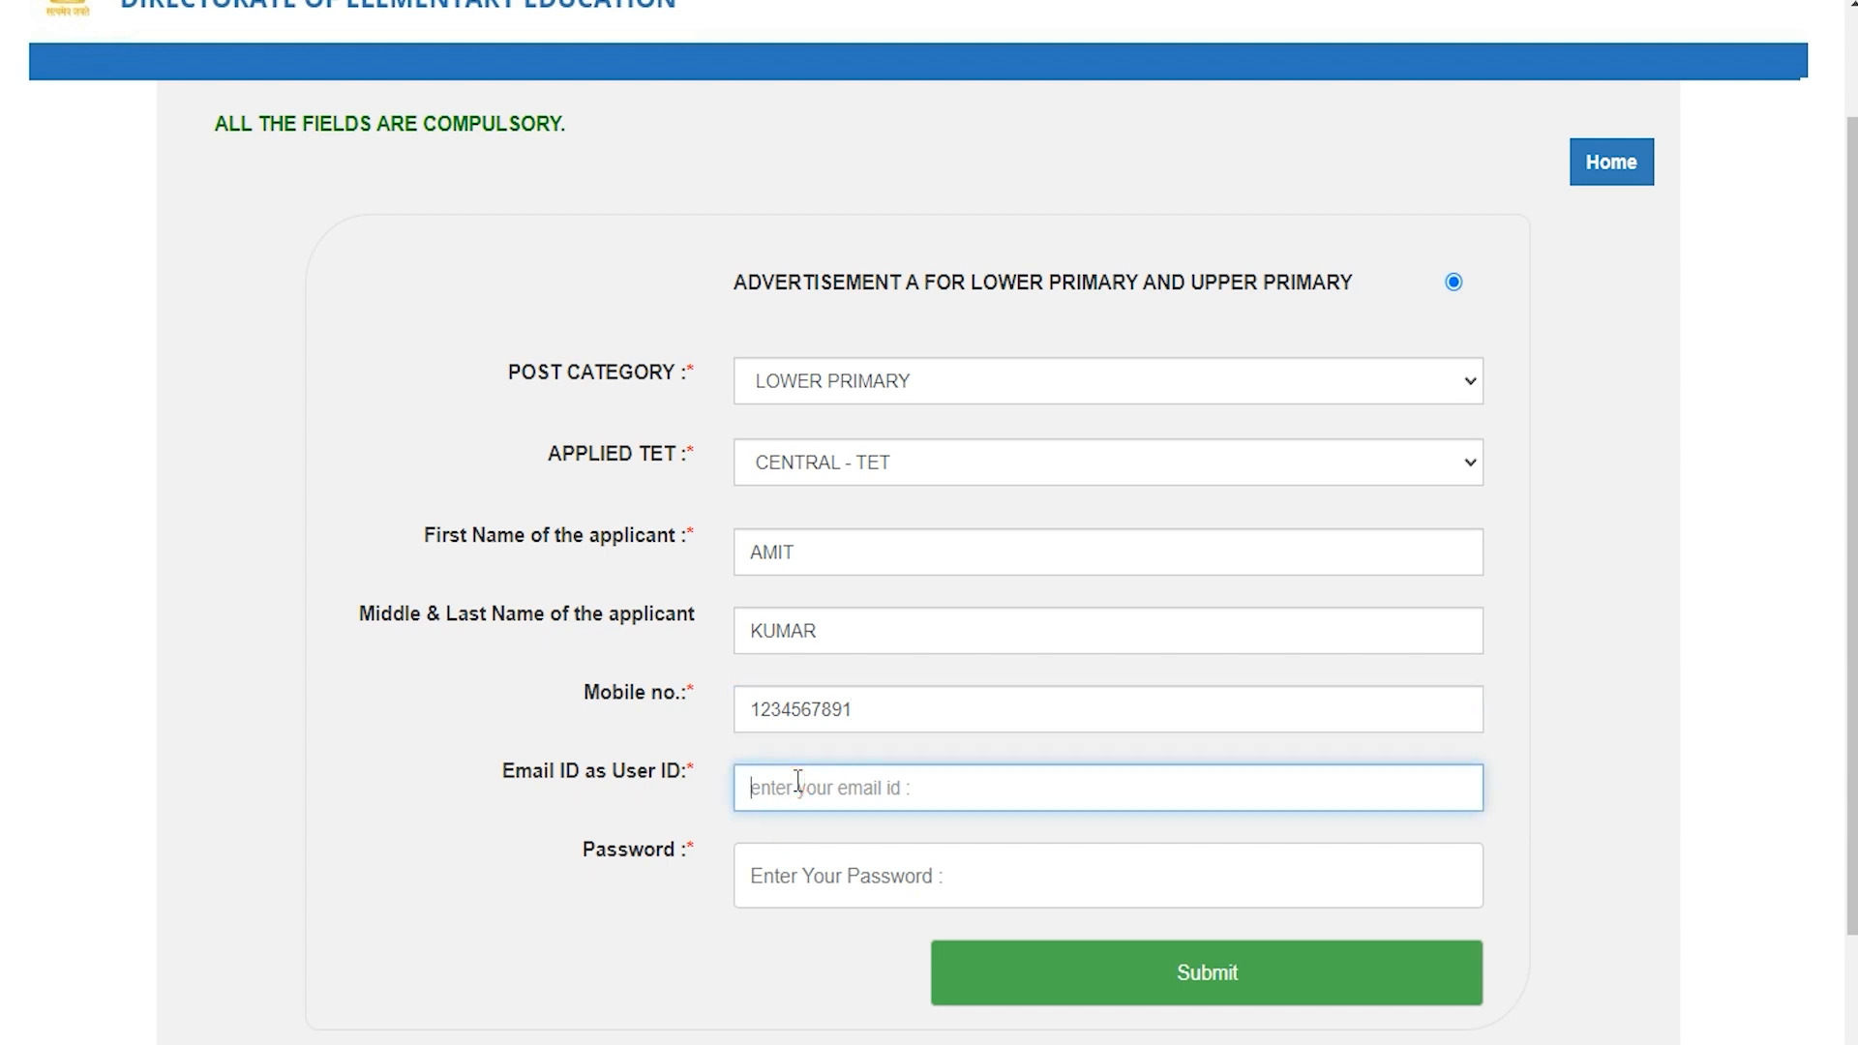
{"action": "type", "text": "abc@gmail.com"}
{"action": "left_click", "coordinate": [838, 876]}
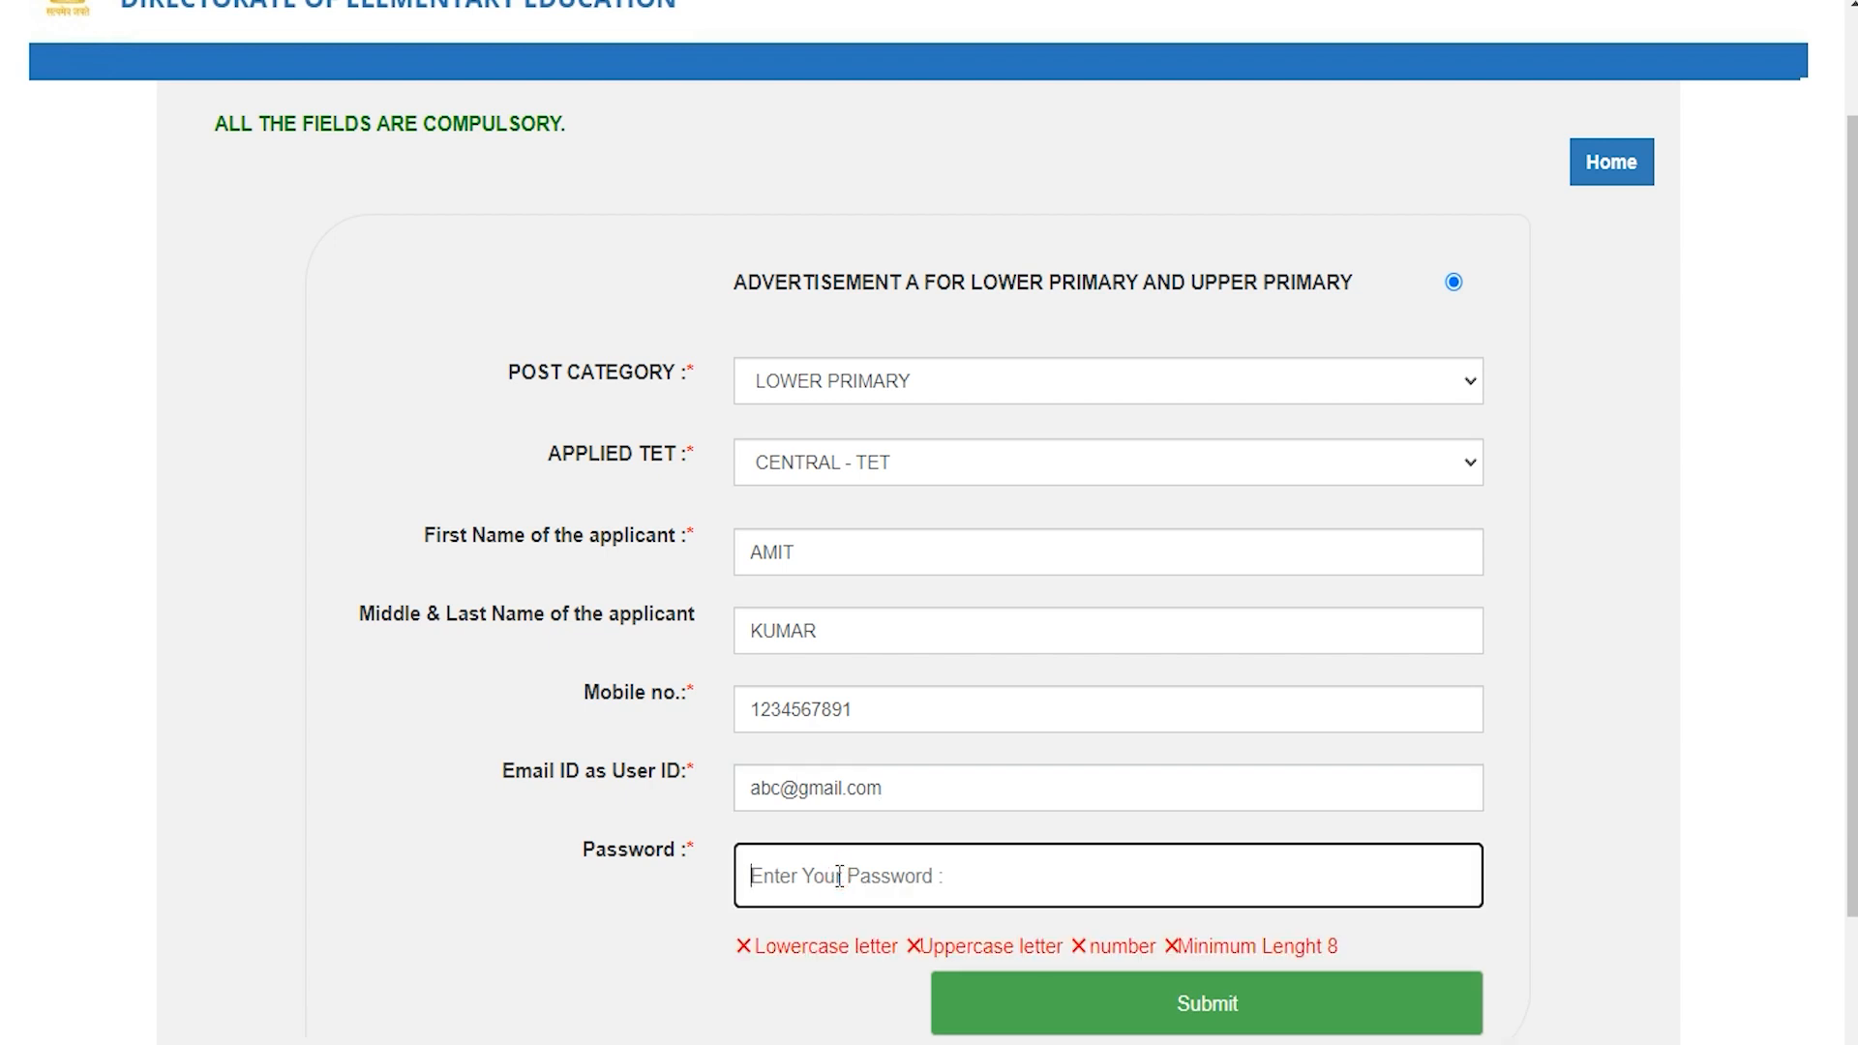
{"action": "scroll", "coordinate": [838, 876], "scroll_direction": "down", "scroll_amount": 2}
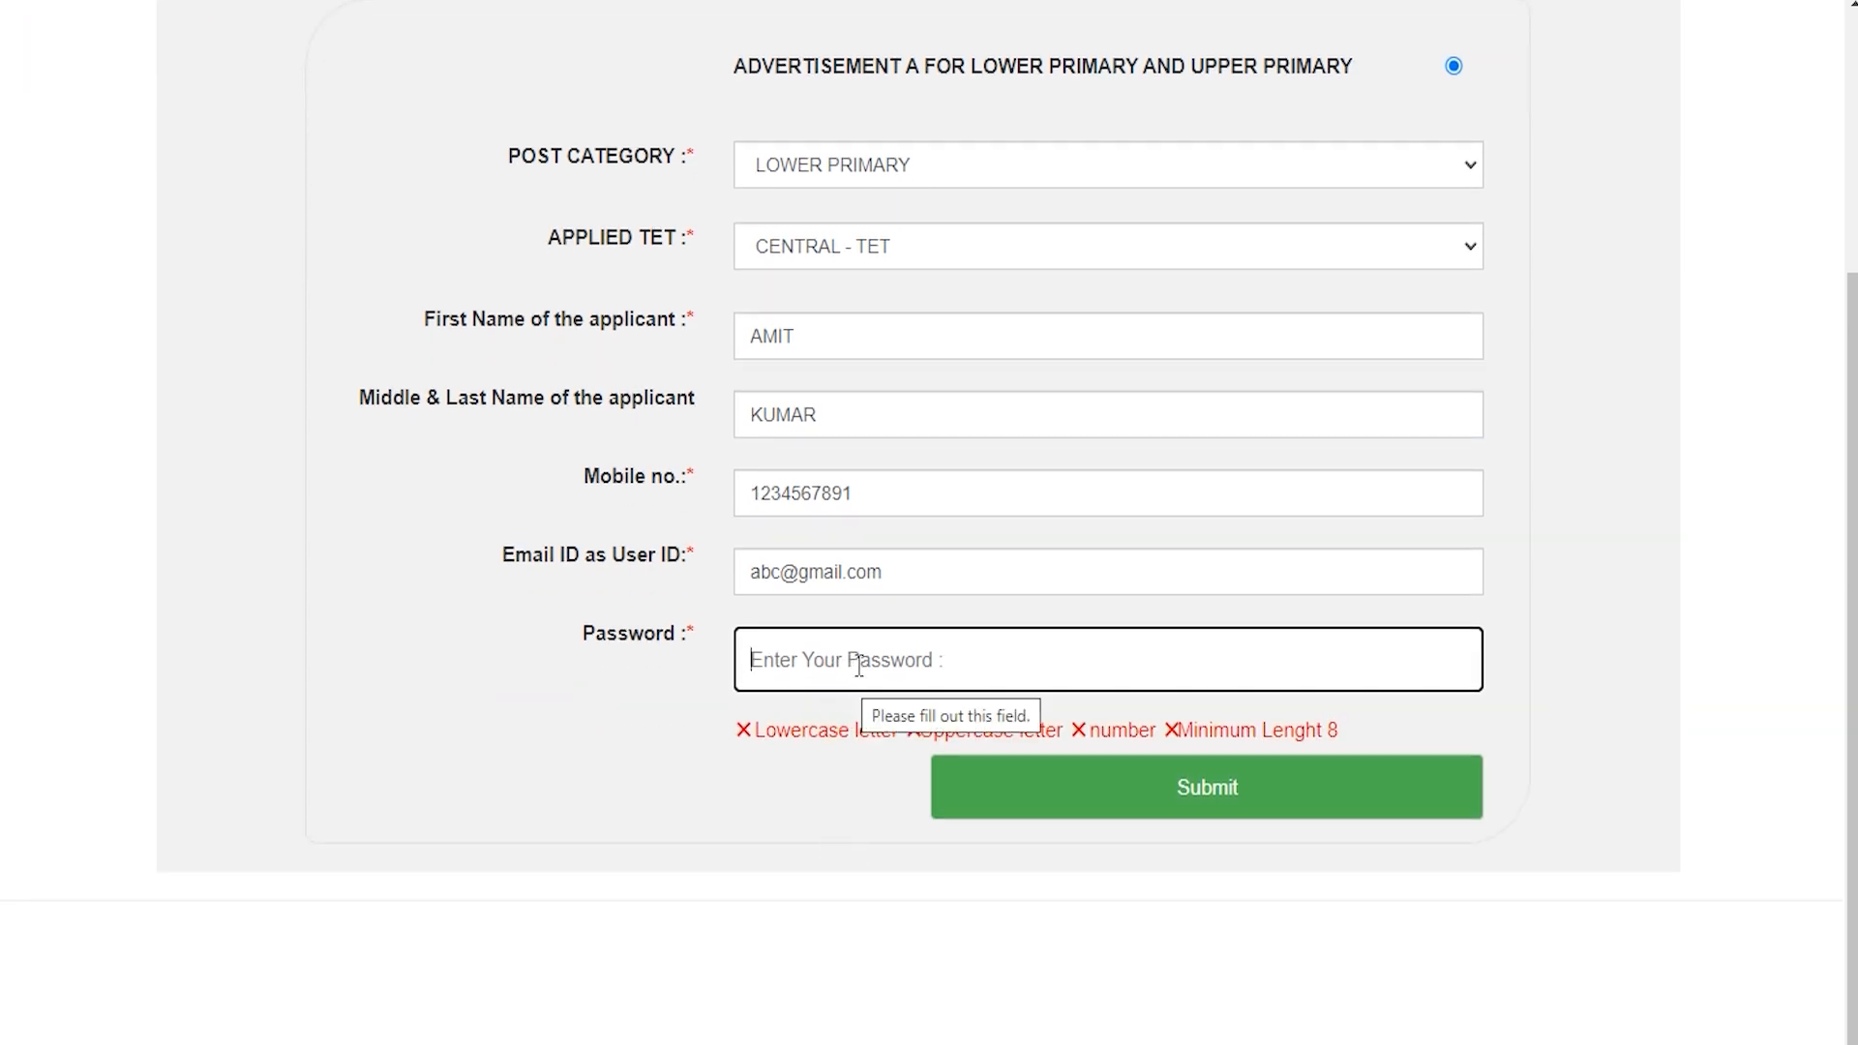
{"action": "left_click", "coordinate": [919, 658]}
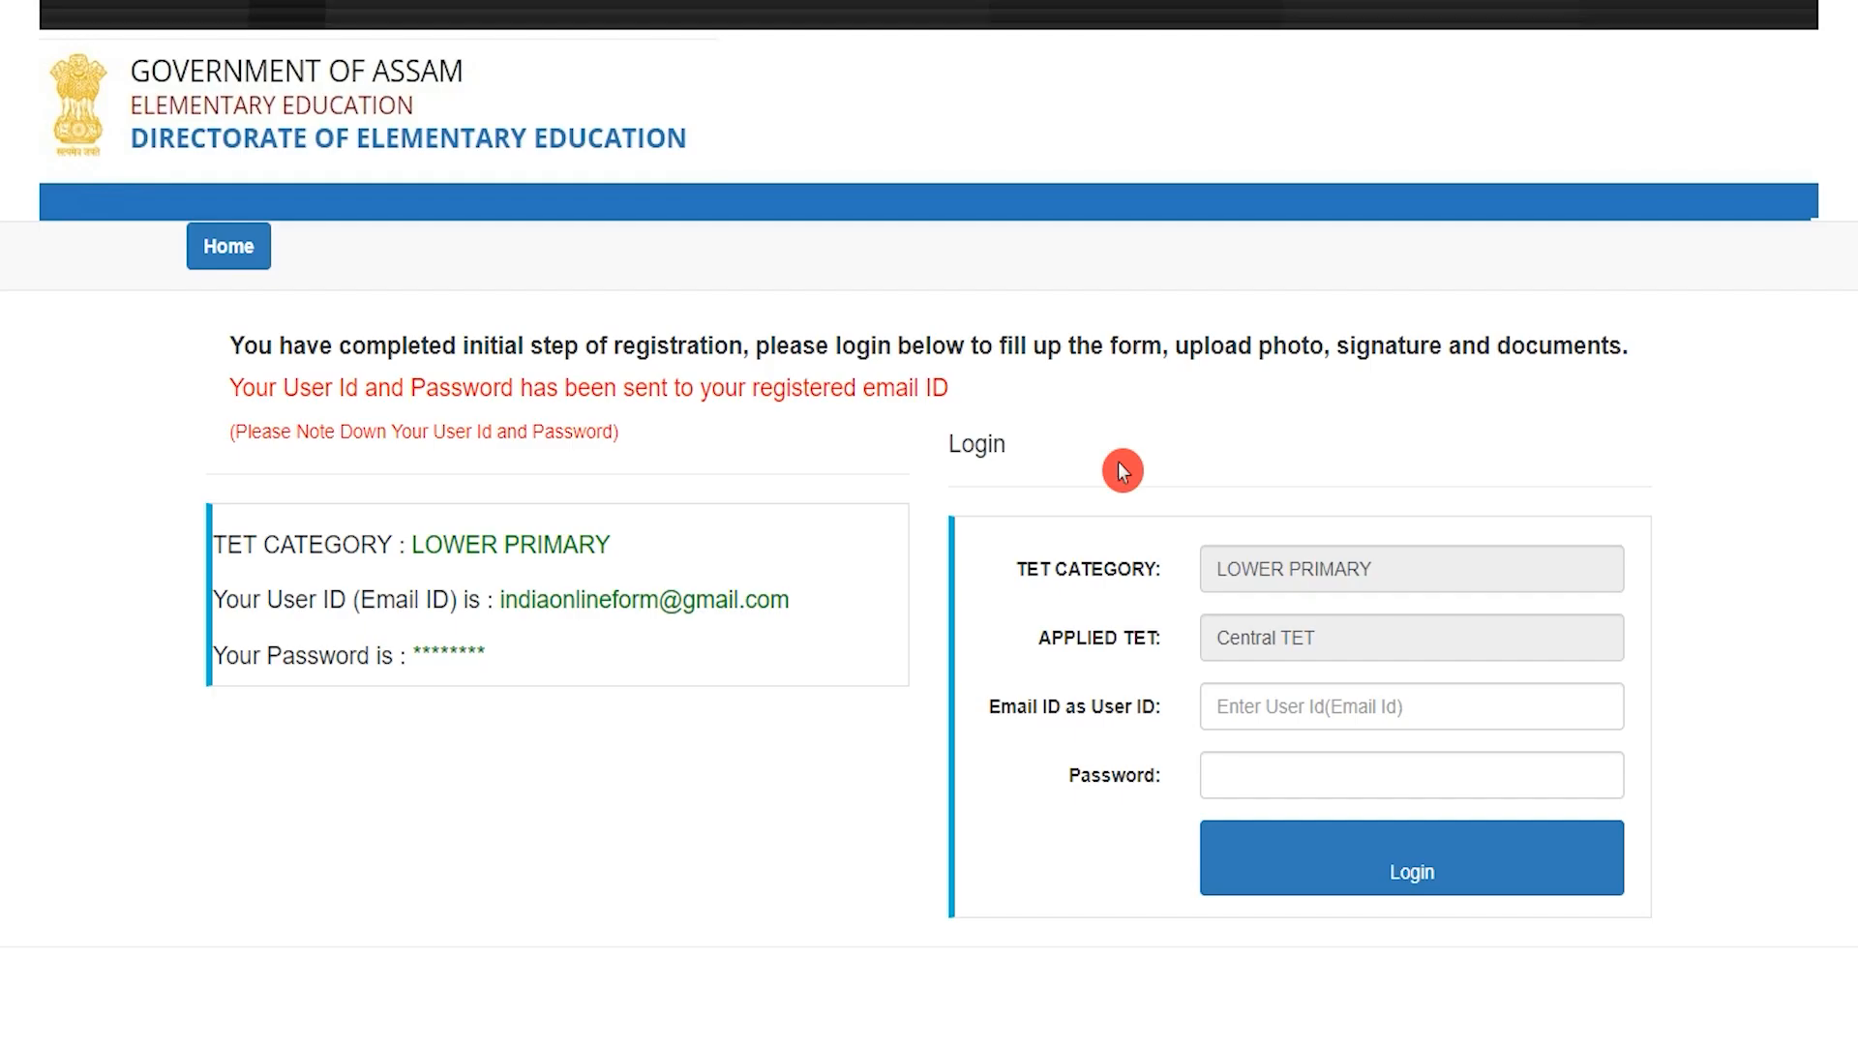
Step: Log in with the registered e-mail ID and password
{"action": "left_click", "coordinate": [1284, 710]}
{"action": "left_click", "coordinate": [1270, 770]}
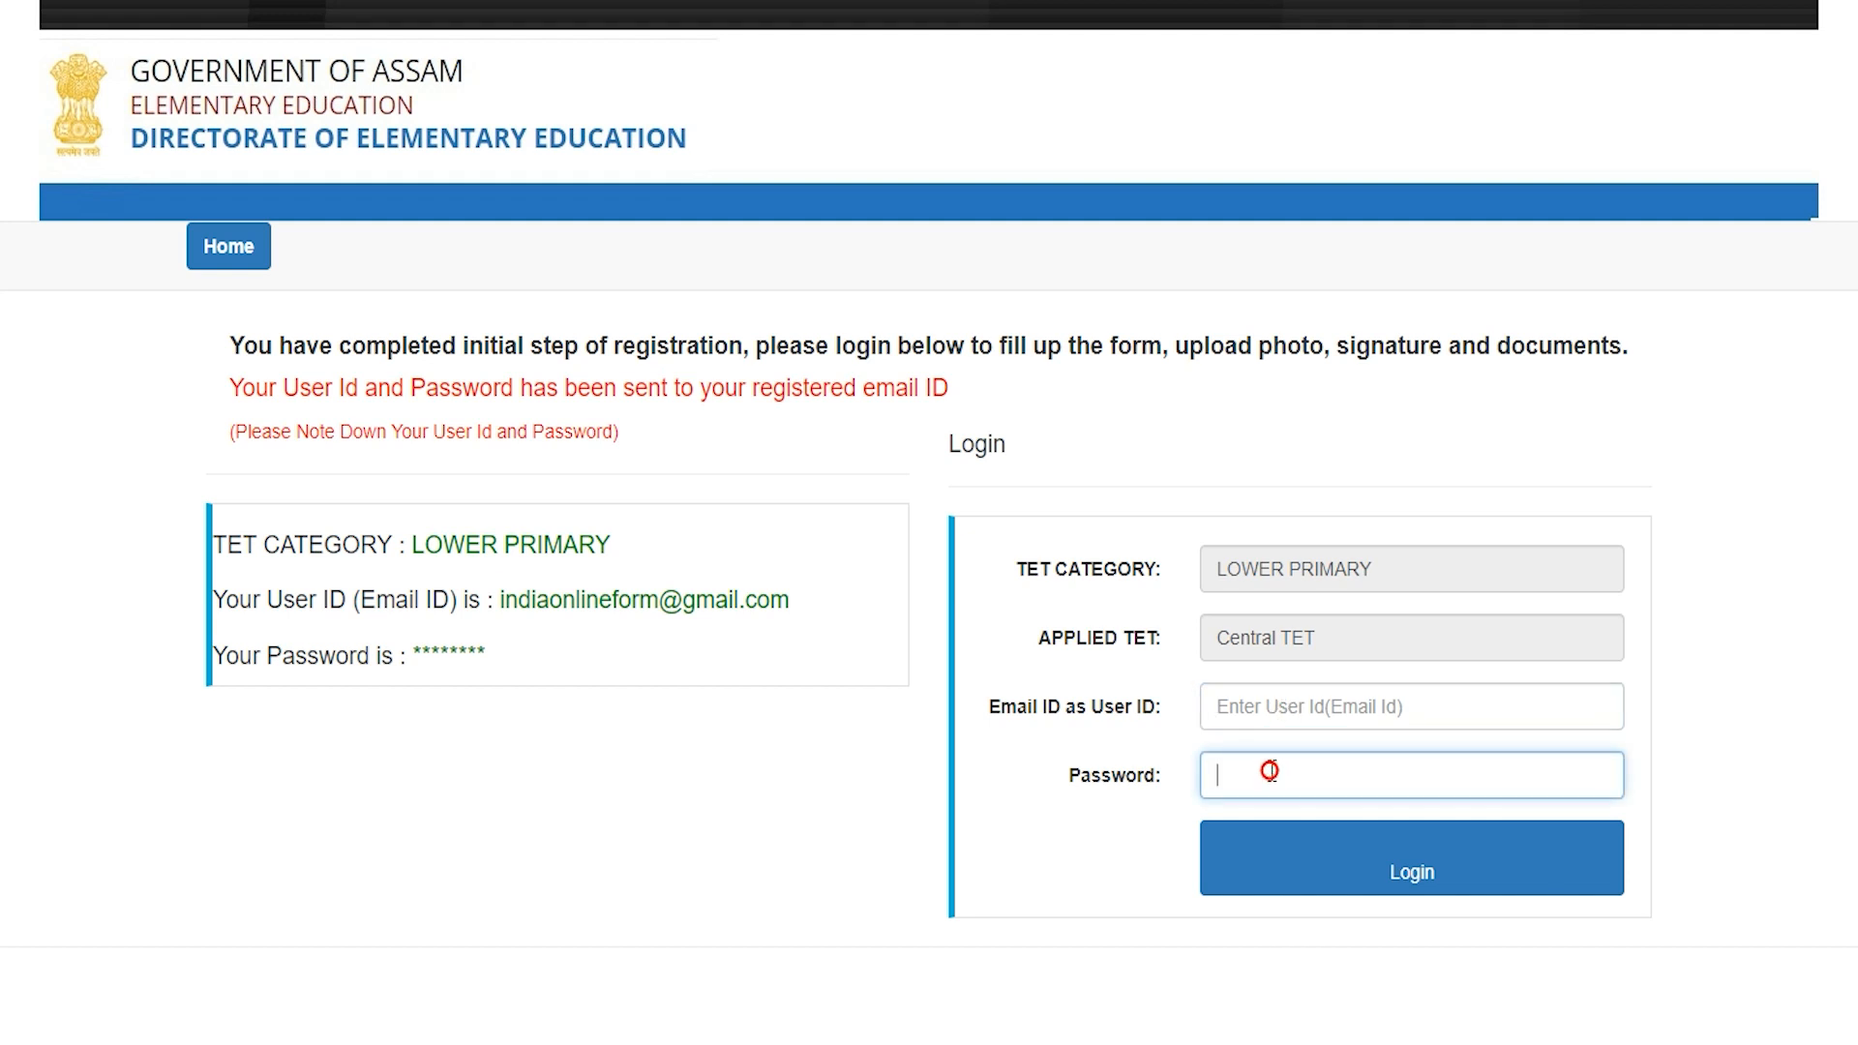
{"action": "left_click", "coordinate": [1360, 861]}
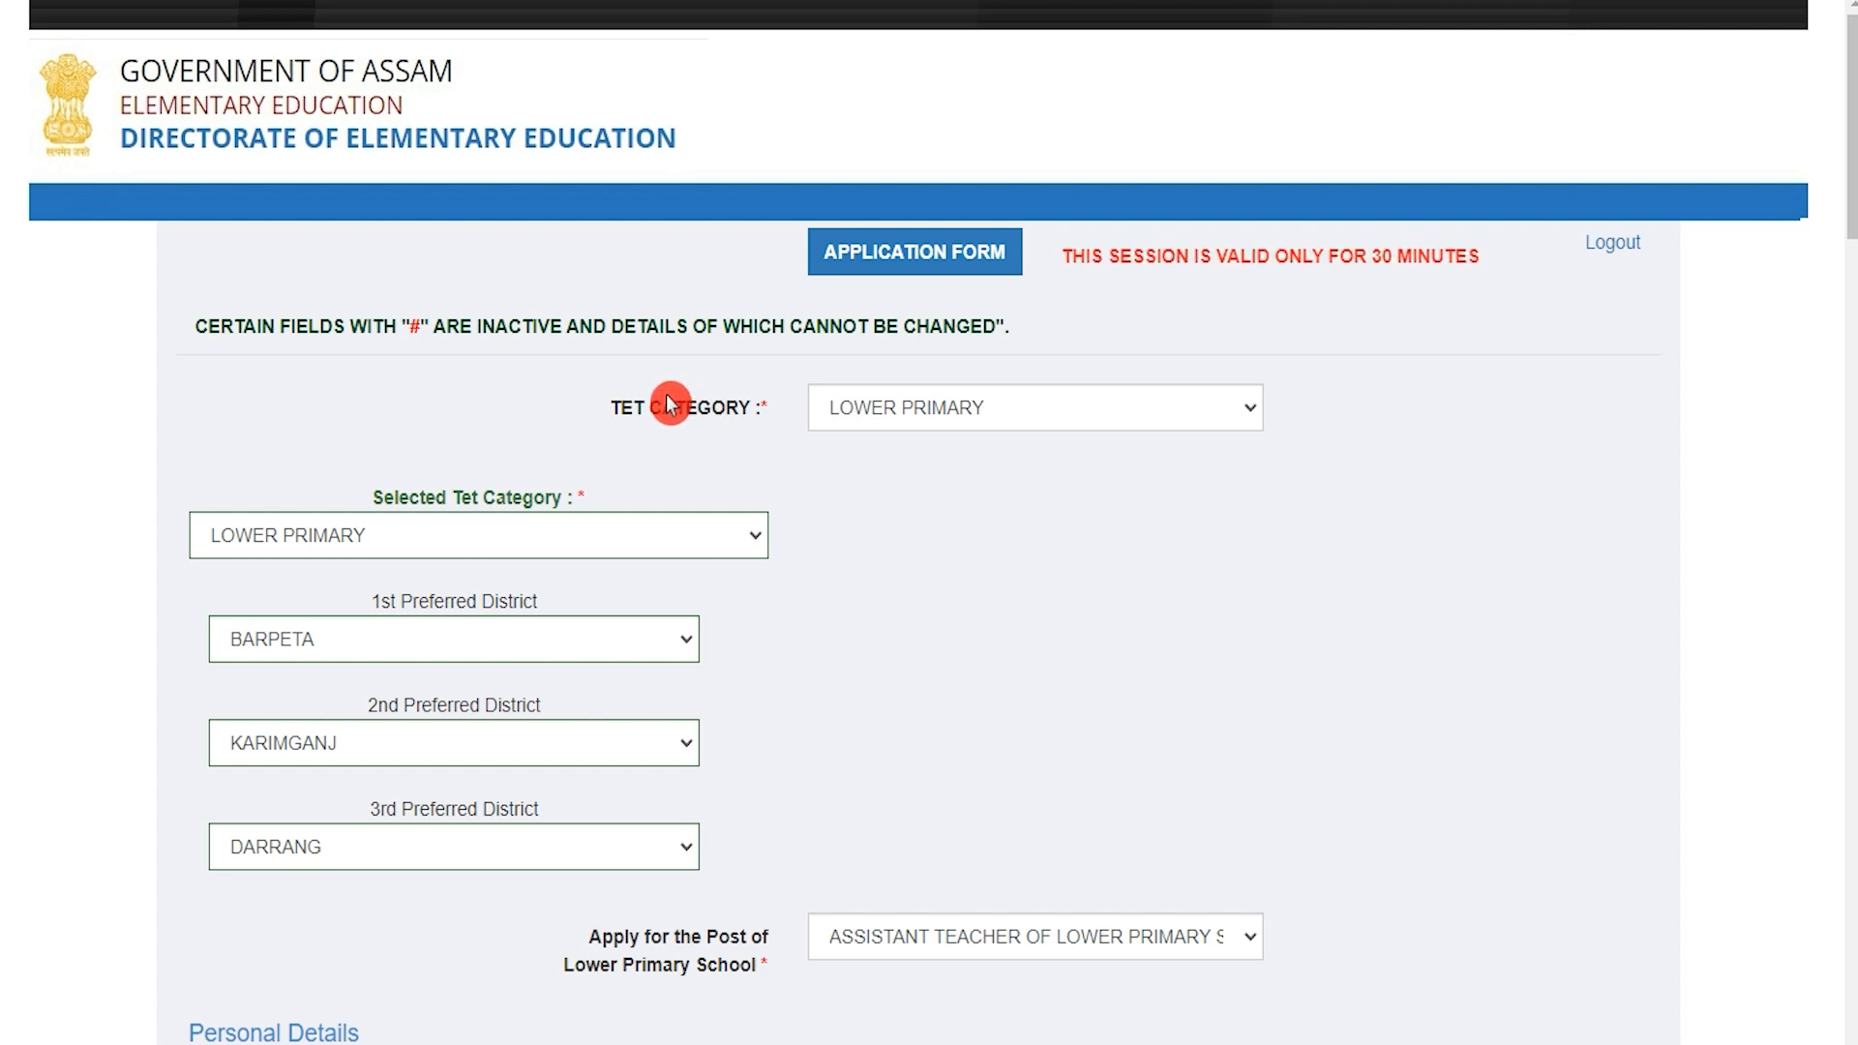
Step: Keep LOWER PRIMARY and set preferred districts LAKHIMPUR, MORIGAON and JORHAT
{"action": "left_click_drag", "start_coordinate": [645, 406], "coordinate": [726, 407]}
{"action": "left_click", "coordinate": [936, 426]}
{"action": "left_click", "coordinate": [940, 426]}
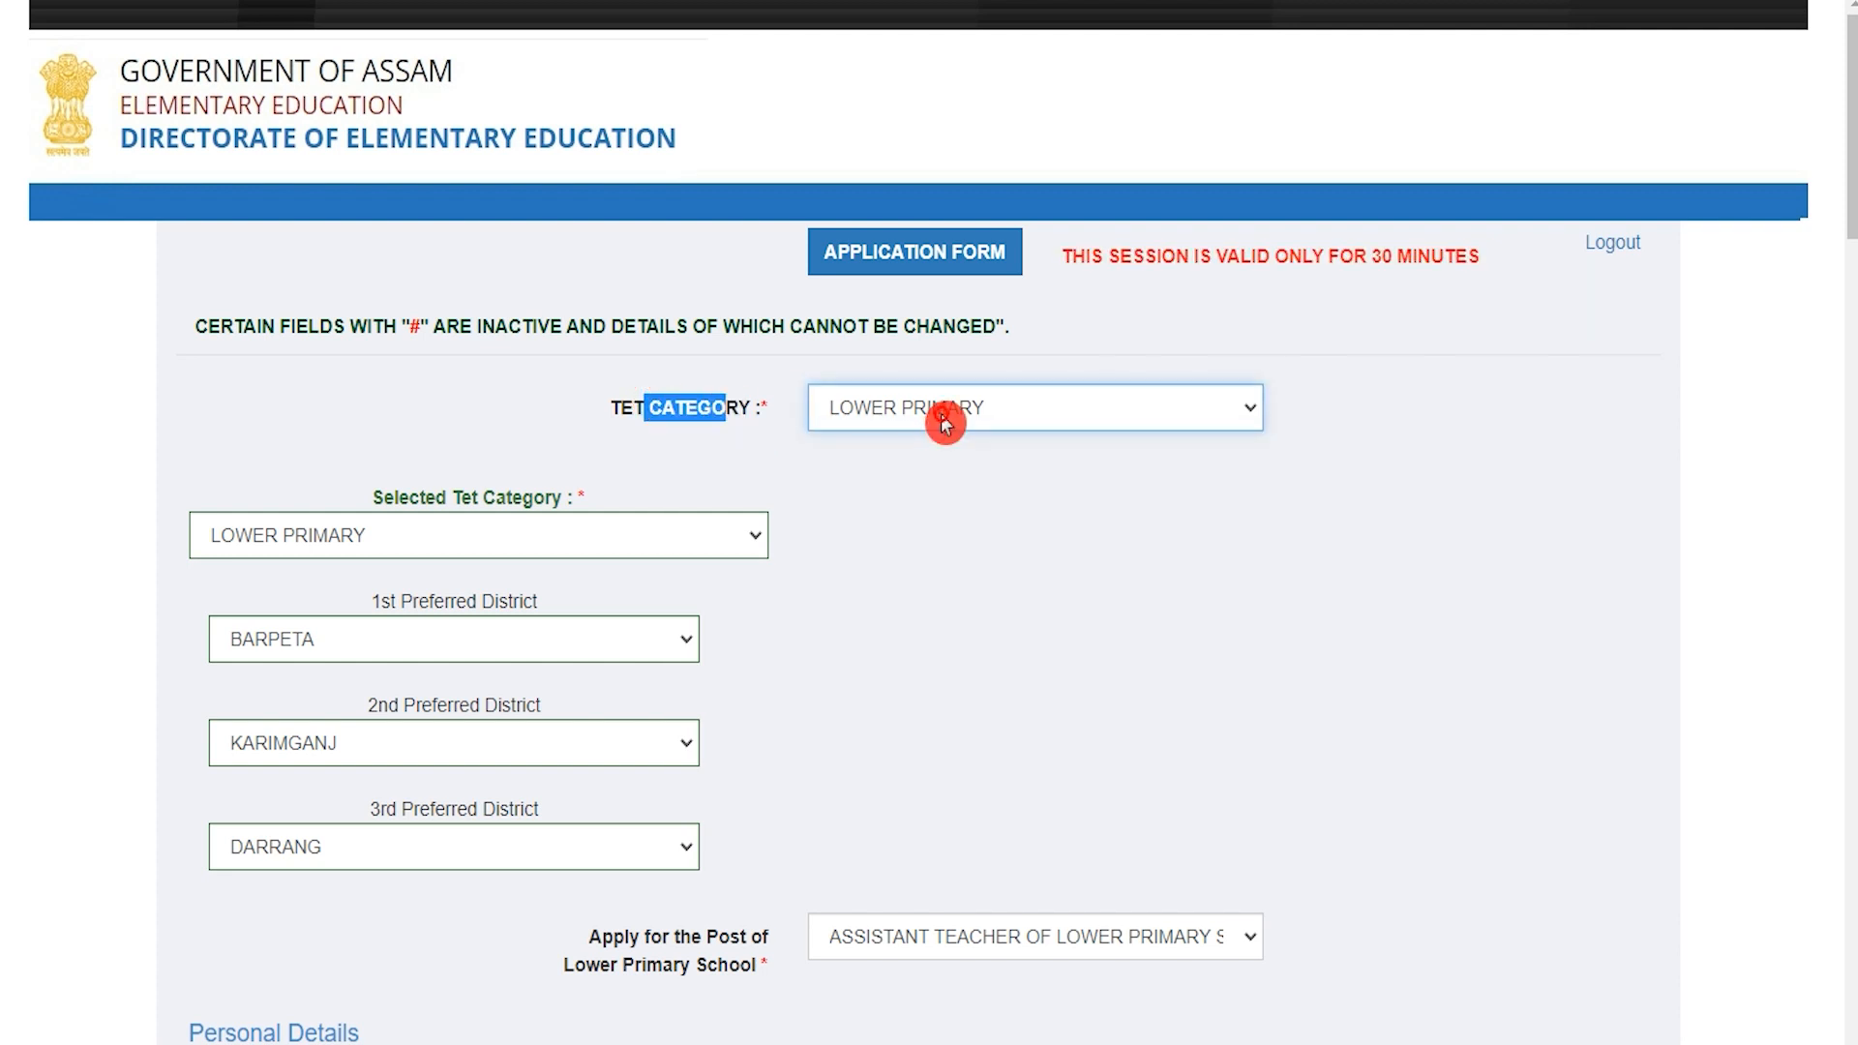
{"action": "left_click_drag", "start_coordinate": [401, 600], "coordinate": [499, 602]}
{"action": "left_click", "coordinate": [511, 653]}
{"action": "left_click", "coordinate": [328, 502]}
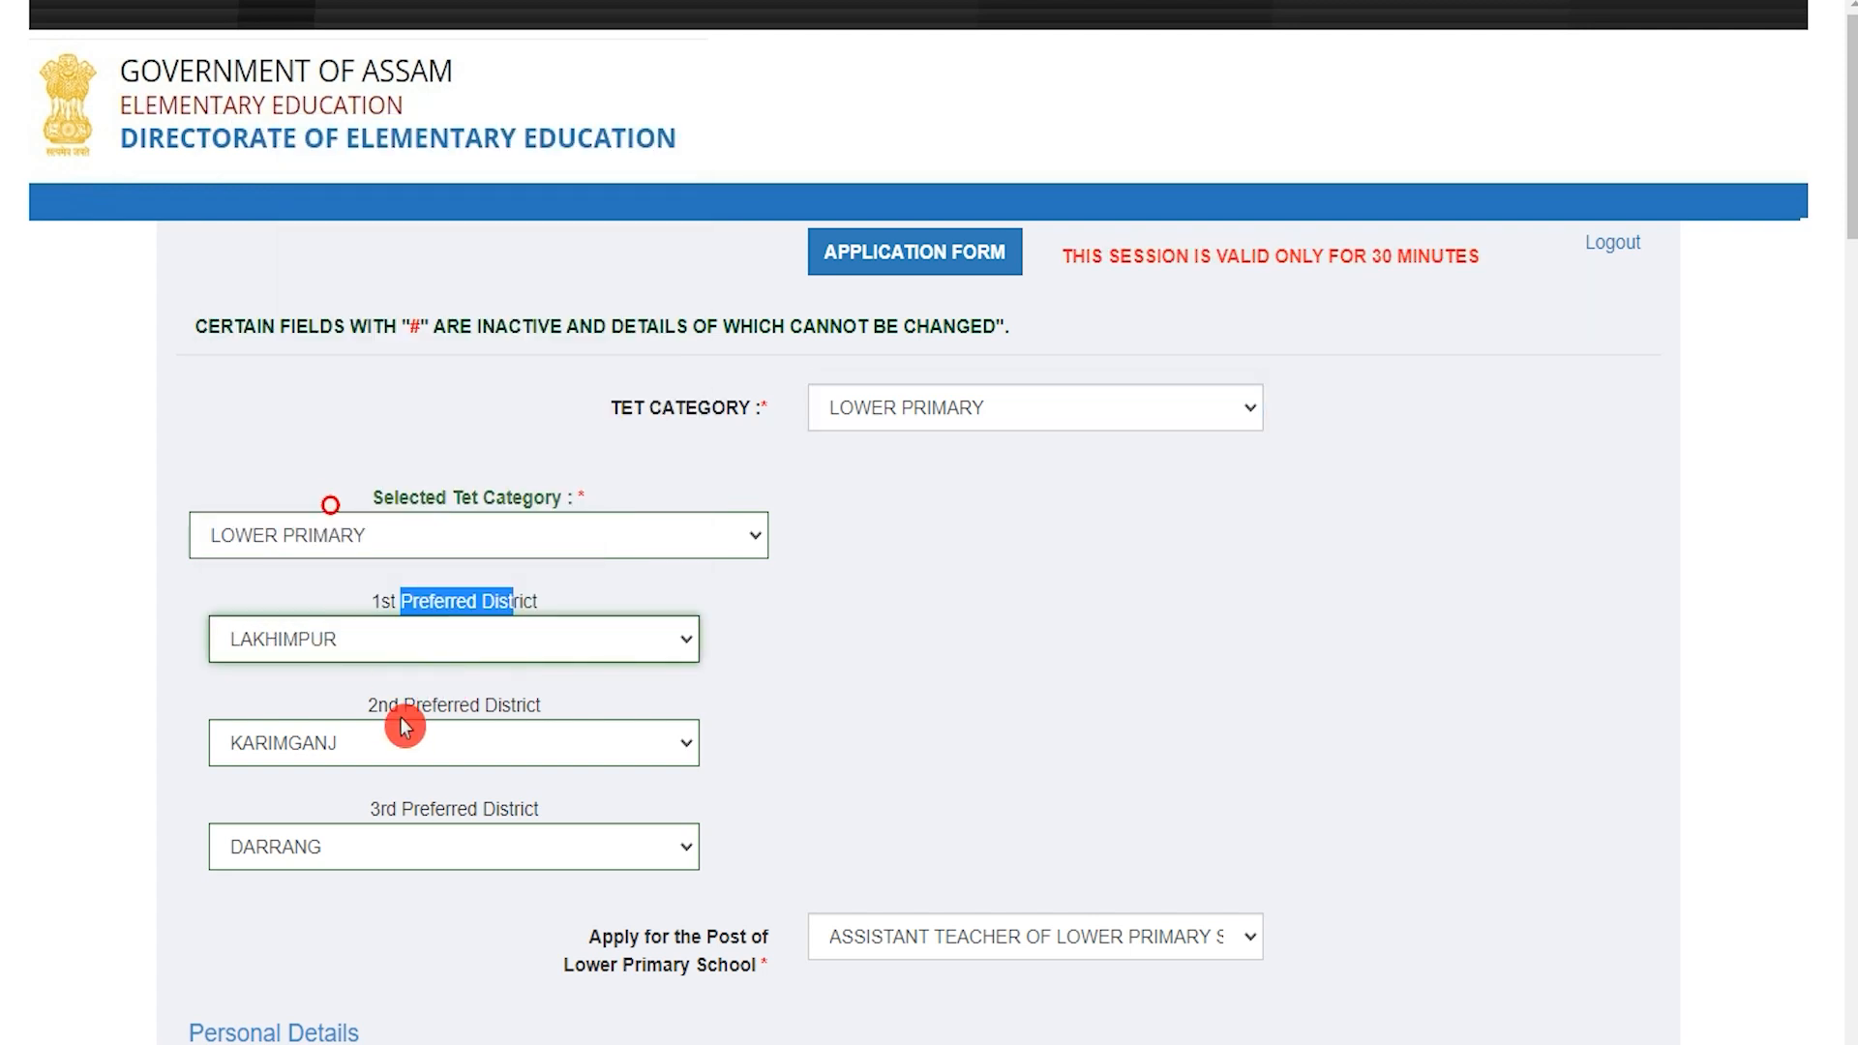
{"action": "left_click", "coordinate": [411, 742]}
{"action": "left_click", "coordinate": [399, 634]}
{"action": "left_click", "coordinate": [444, 846]}
{"action": "scroll", "coordinate": [362, 704], "scroll_direction": "down", "scroll_amount": 1}
{"action": "left_click", "coordinate": [365, 699]}
{"action": "left_click", "coordinate": [581, 844]}
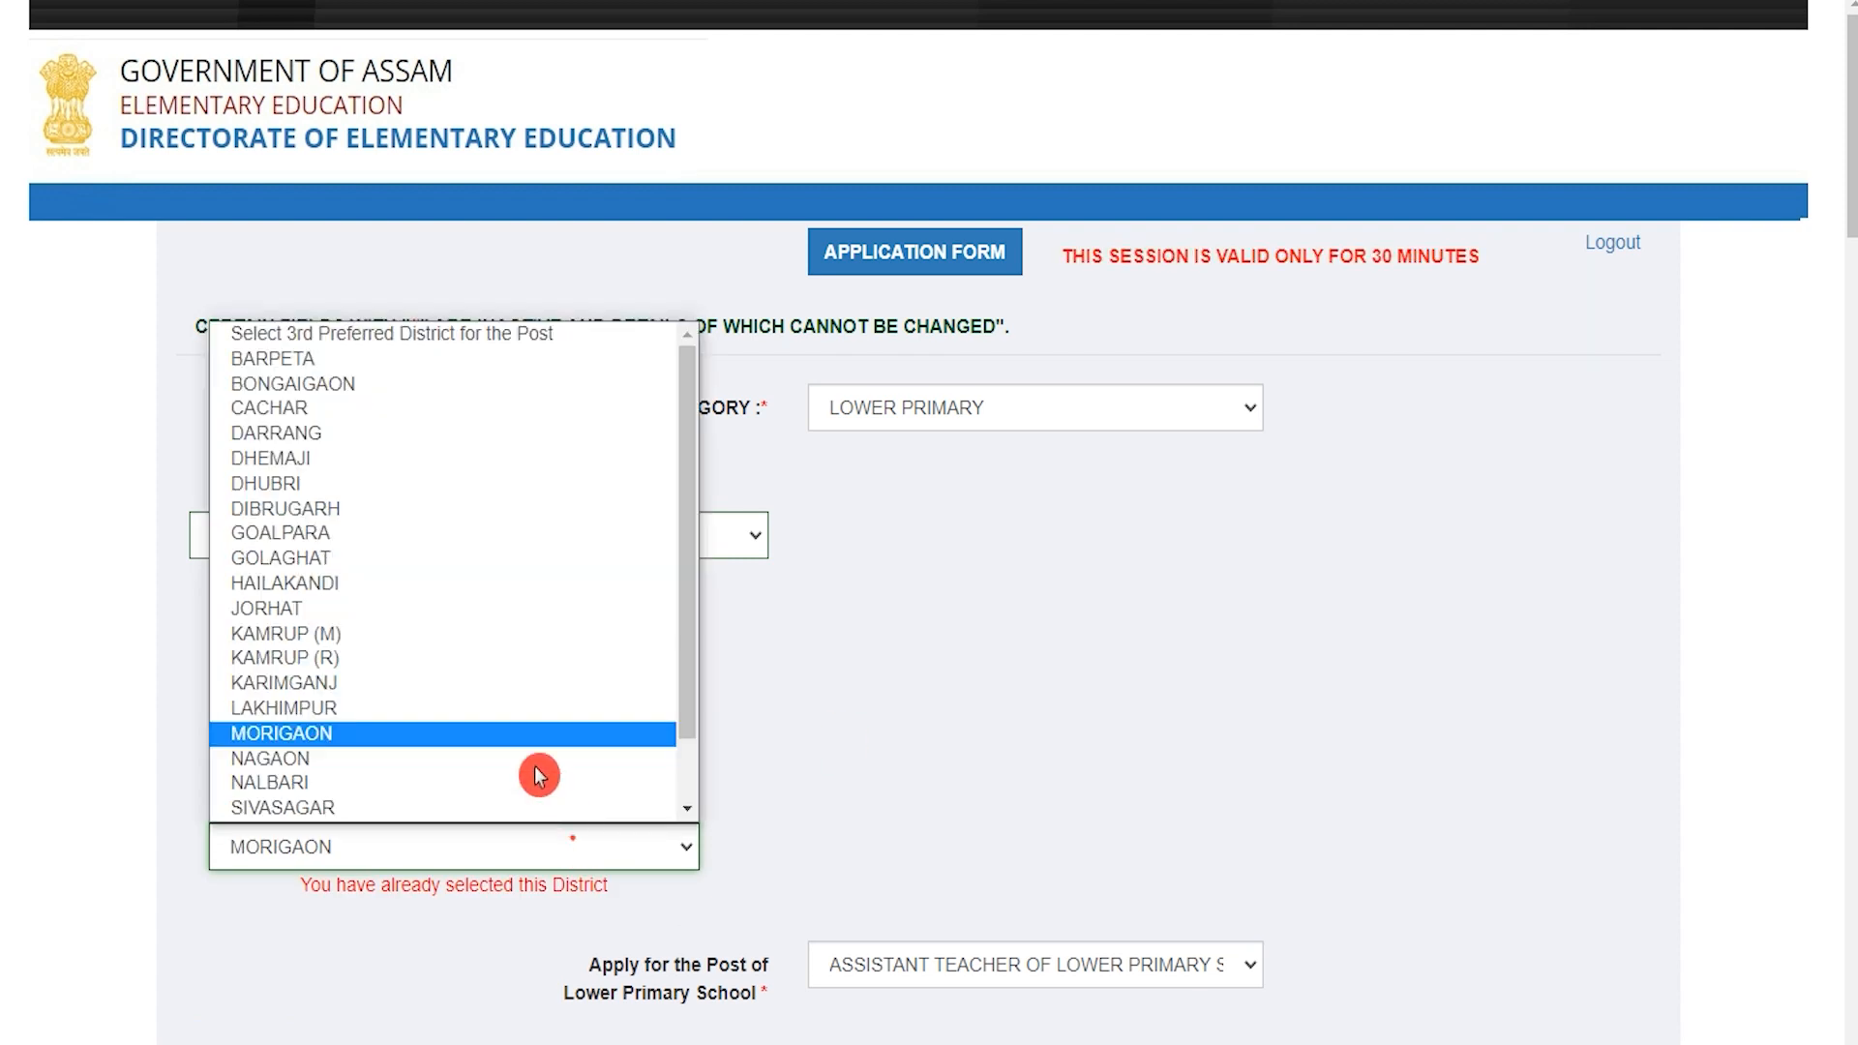
{"action": "left_click", "coordinate": [412, 607]}
Step: Keep Assistant Teacher of Lower Primary School as the post and enter father's, mother's and guardian's names
{"action": "scroll", "coordinate": [944, 782], "scroll_direction": "down", "scroll_amount": 3}
{"action": "left_click", "coordinate": [971, 665]}
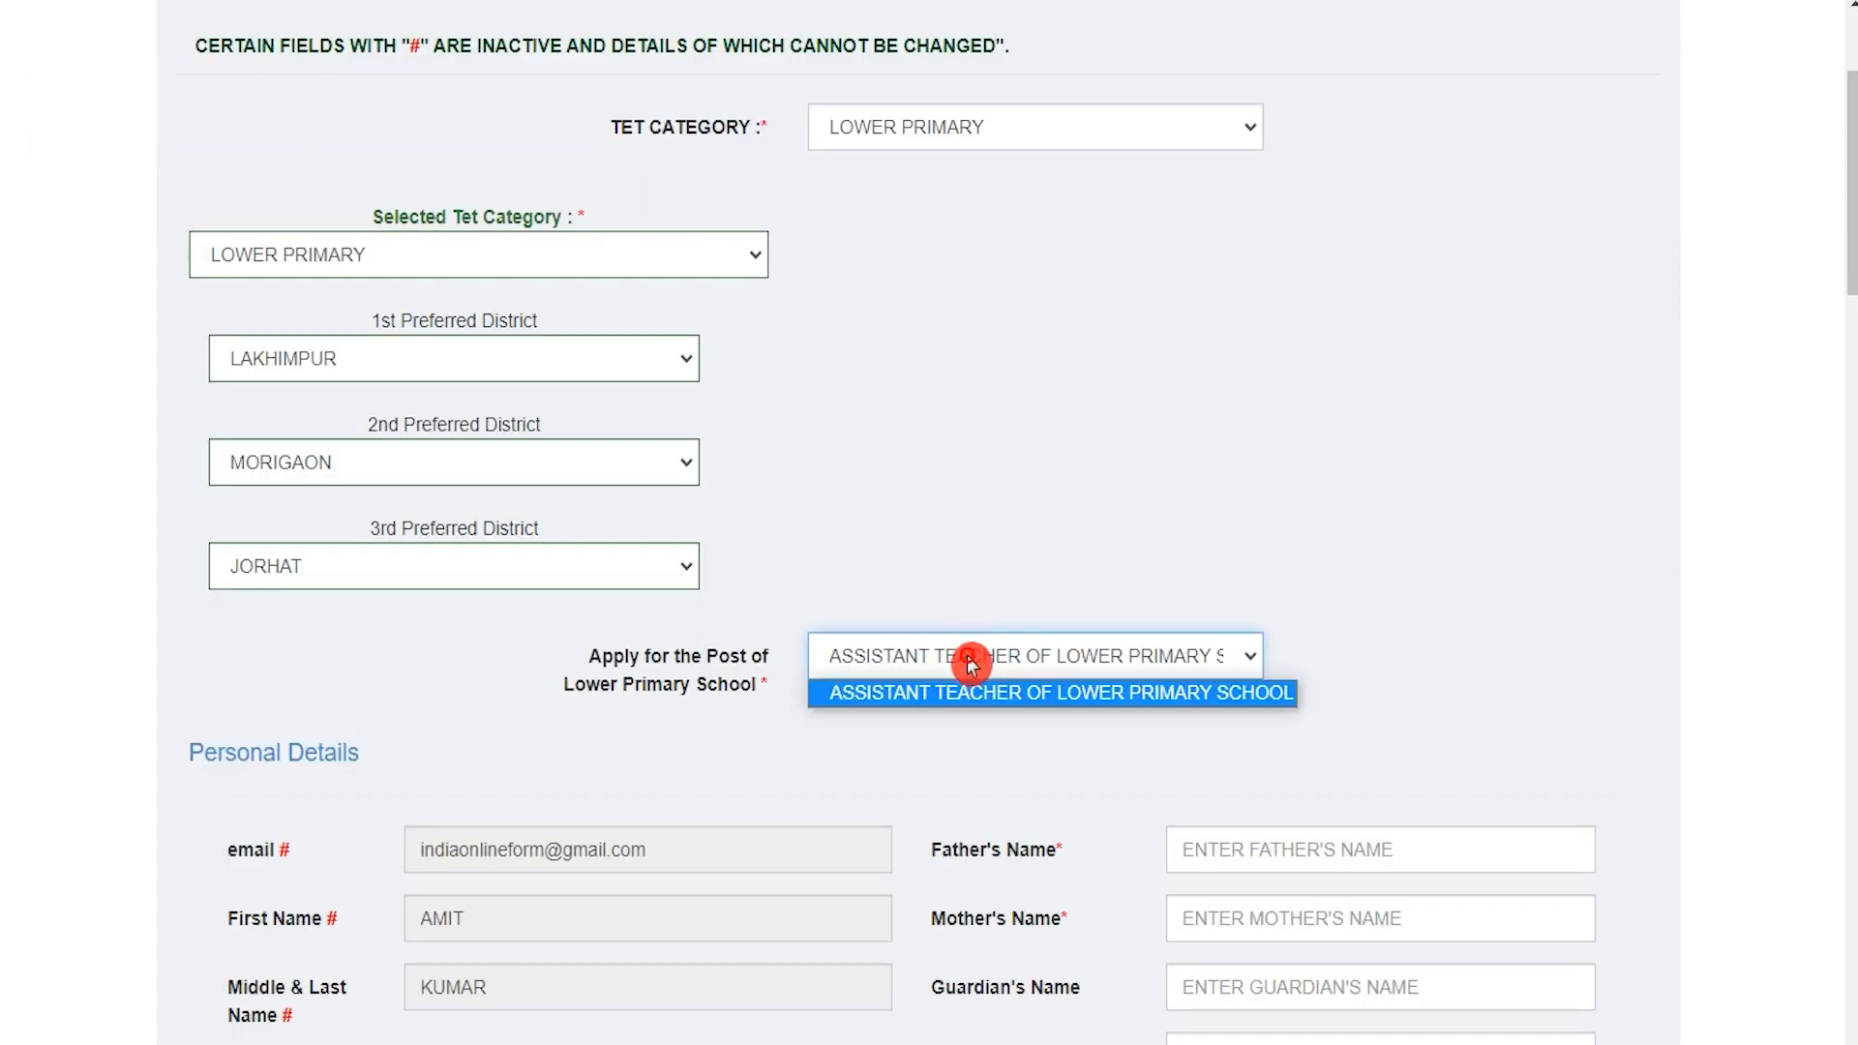
{"action": "left_click", "coordinate": [970, 664]}
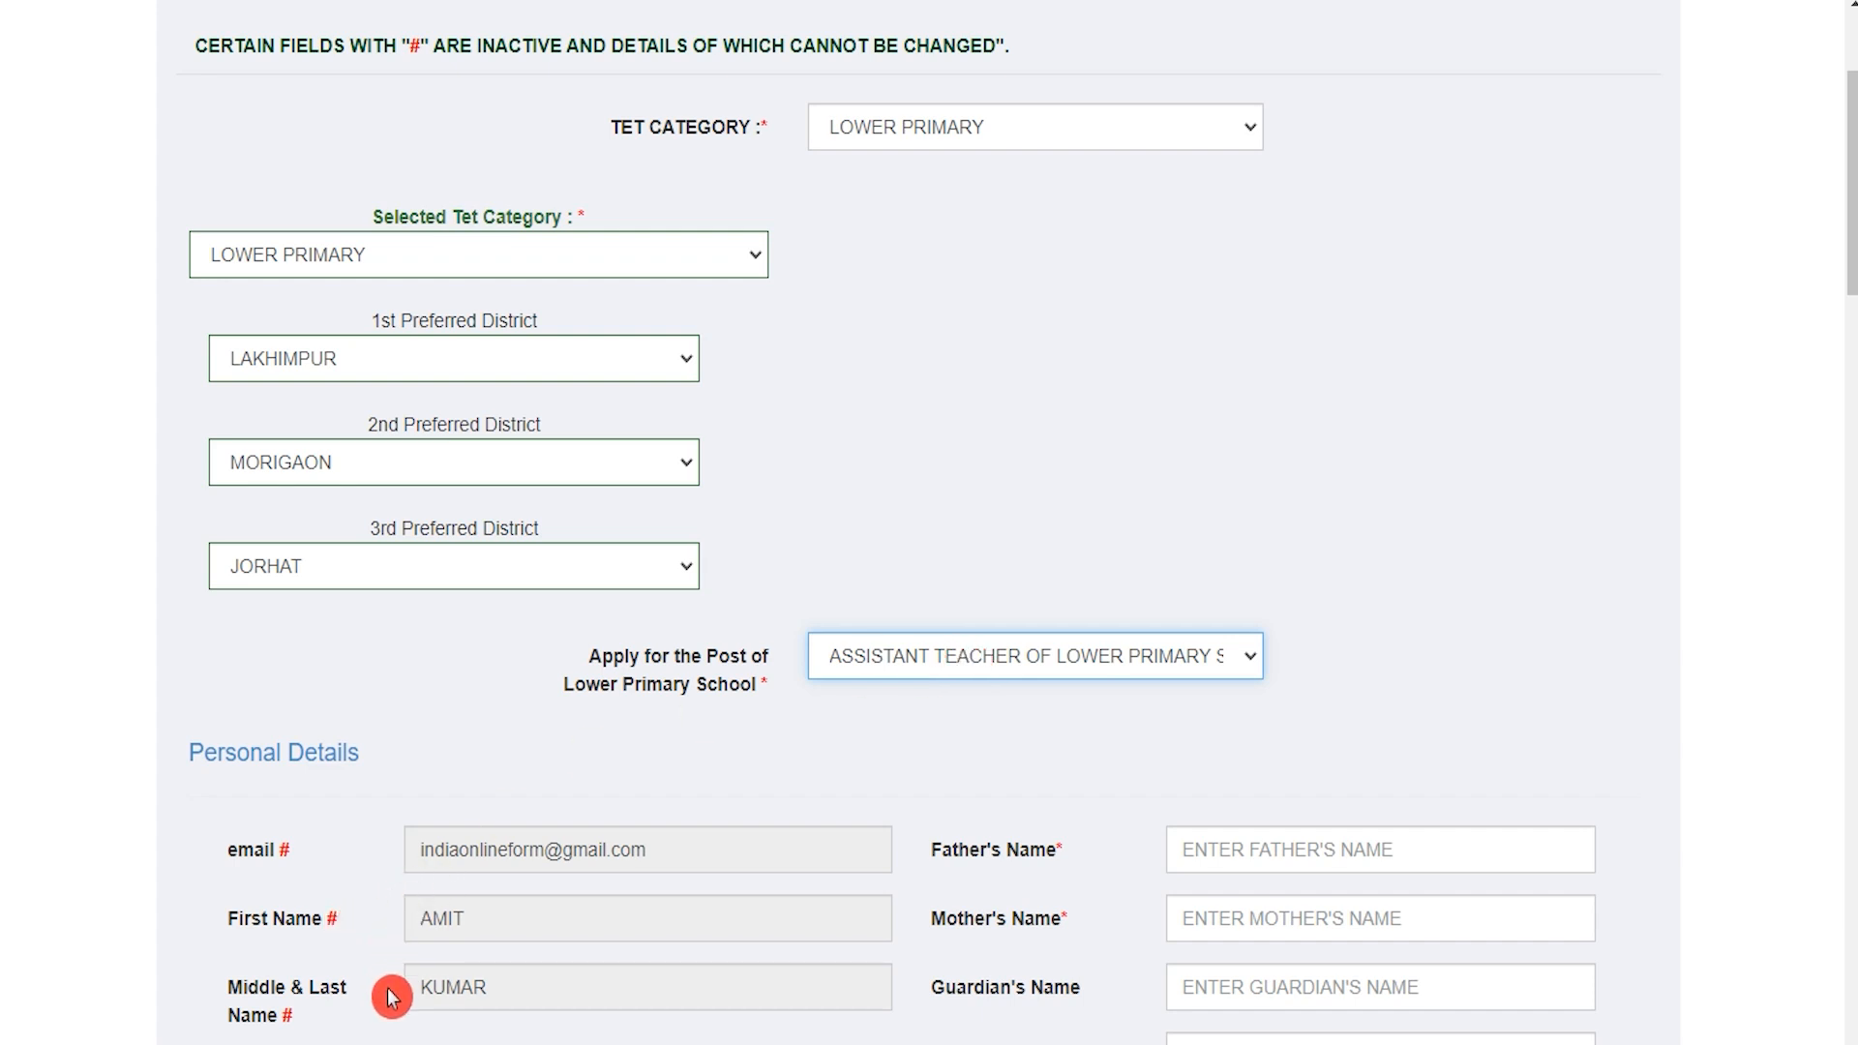
{"action": "left_click", "coordinate": [504, 989]}
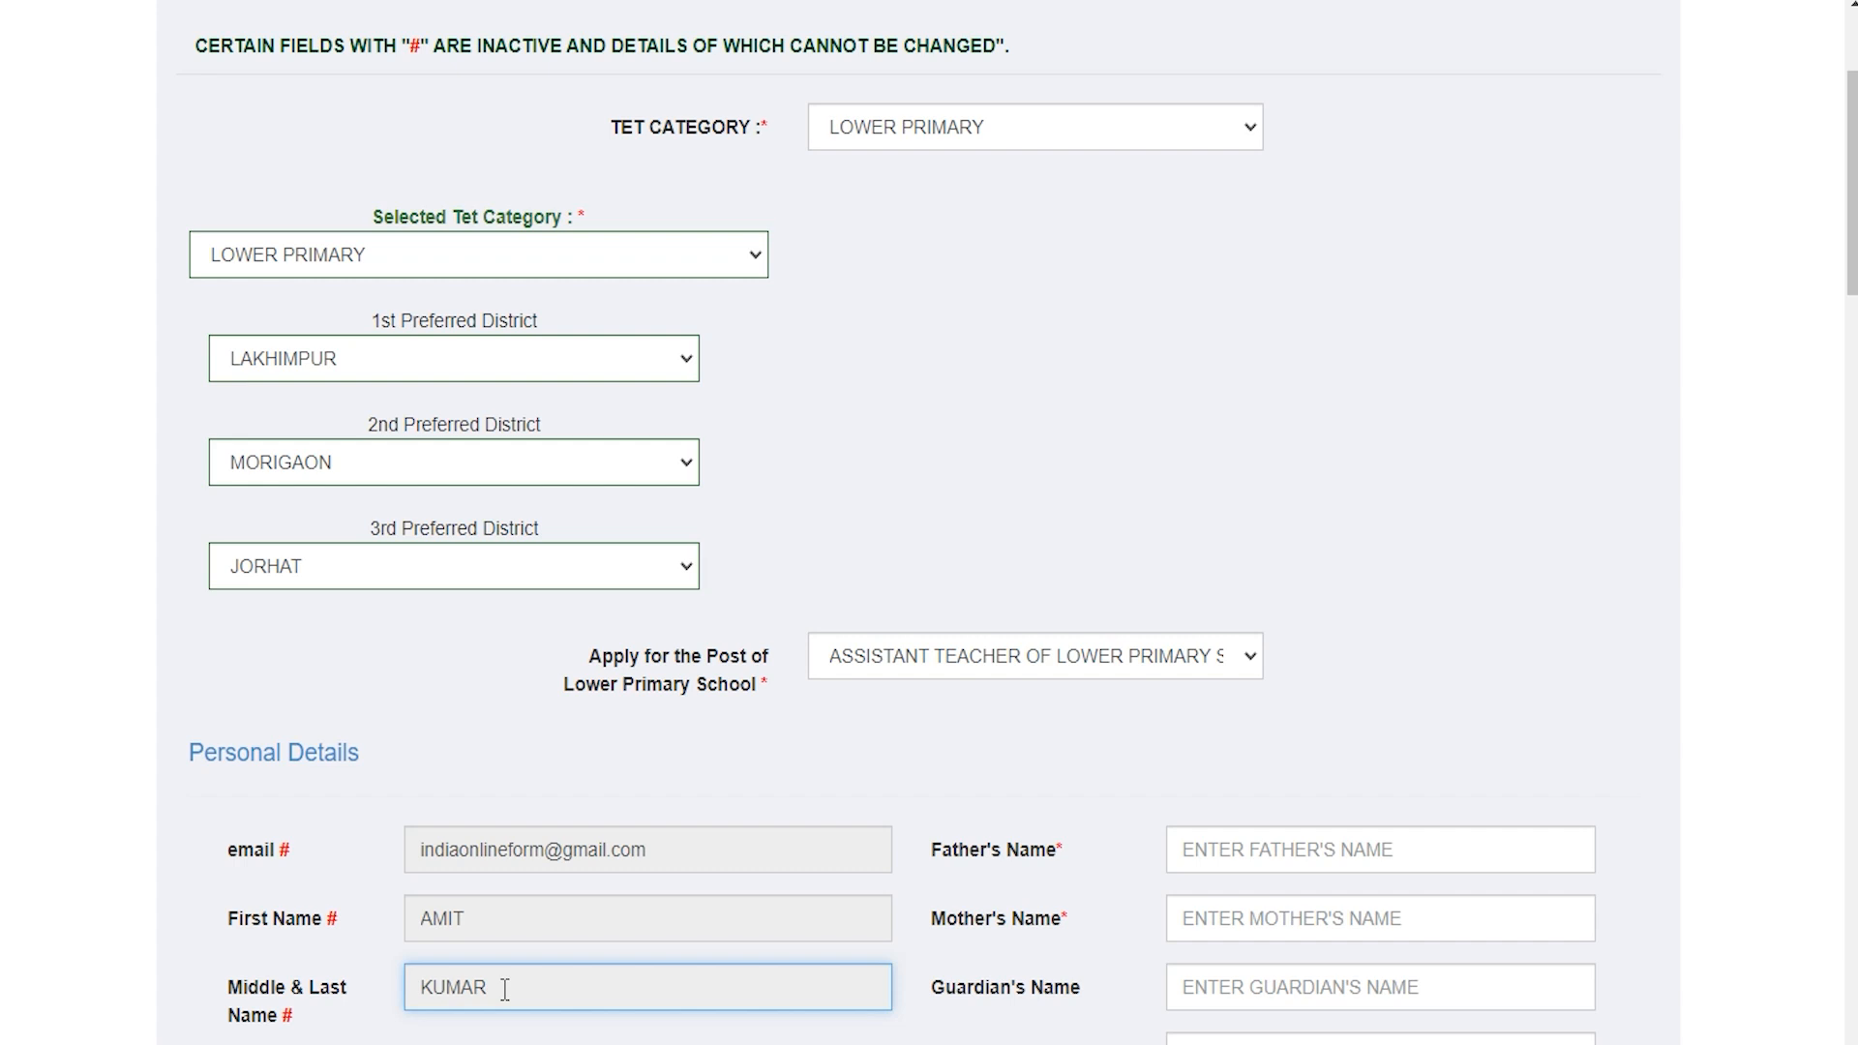
{"action": "left_click", "coordinate": [1233, 848]}
{"action": "type", "text": "ROHAN"}
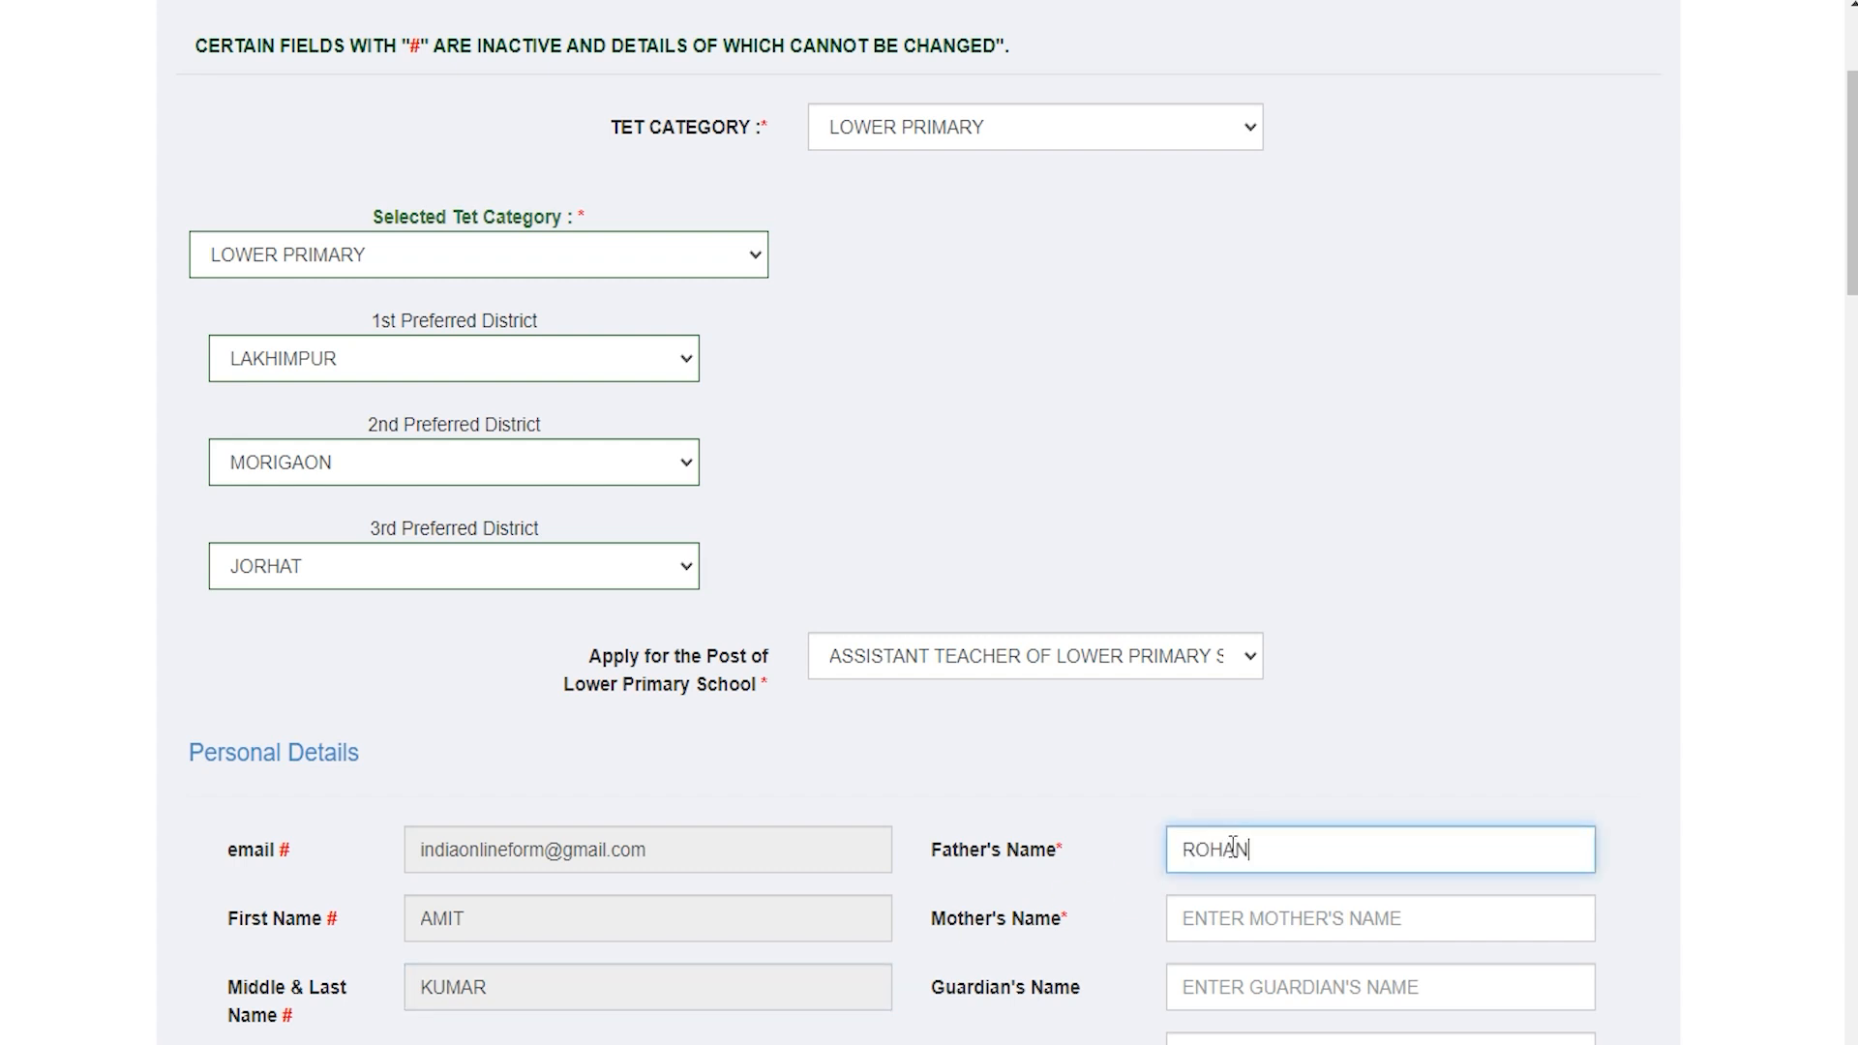
{"action": "left_click", "coordinate": [1250, 931]}
{"action": "type", "text": "REENA"}
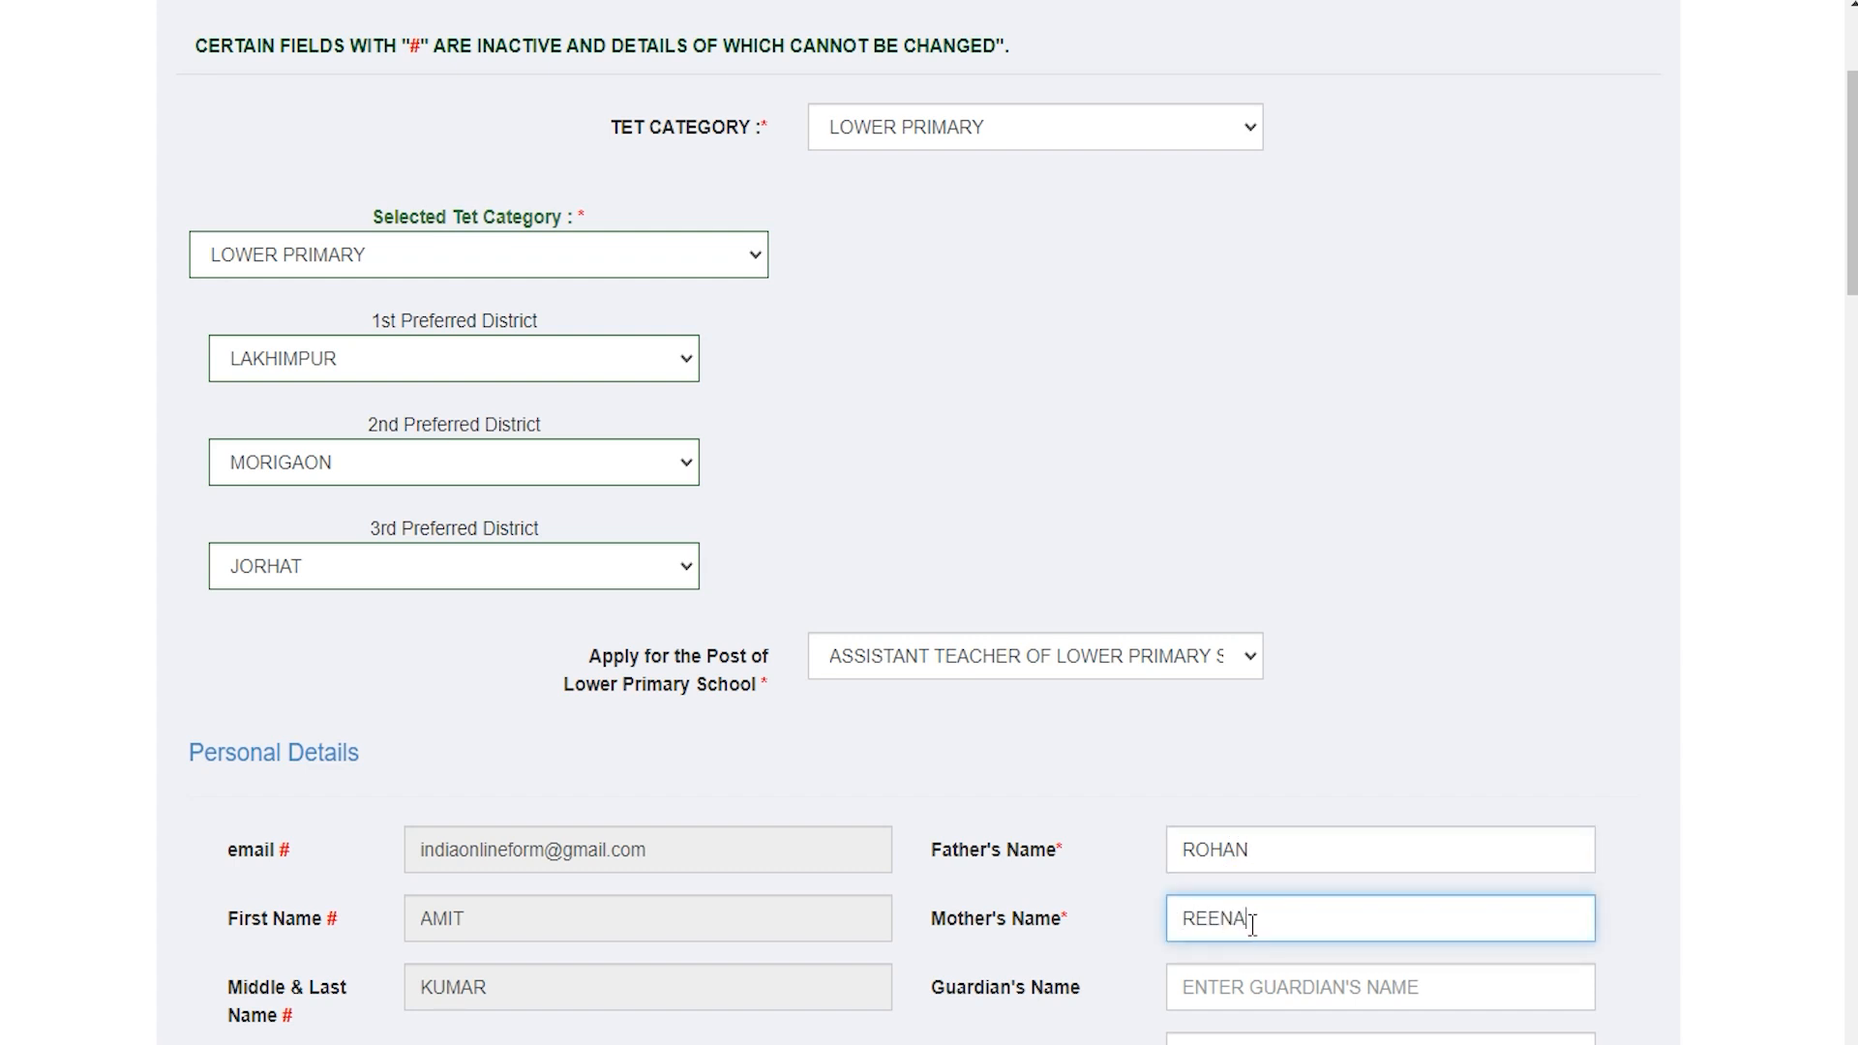
{"action": "left_click", "coordinate": [1253, 985]}
{"action": "type", "text": "ROHAN"}
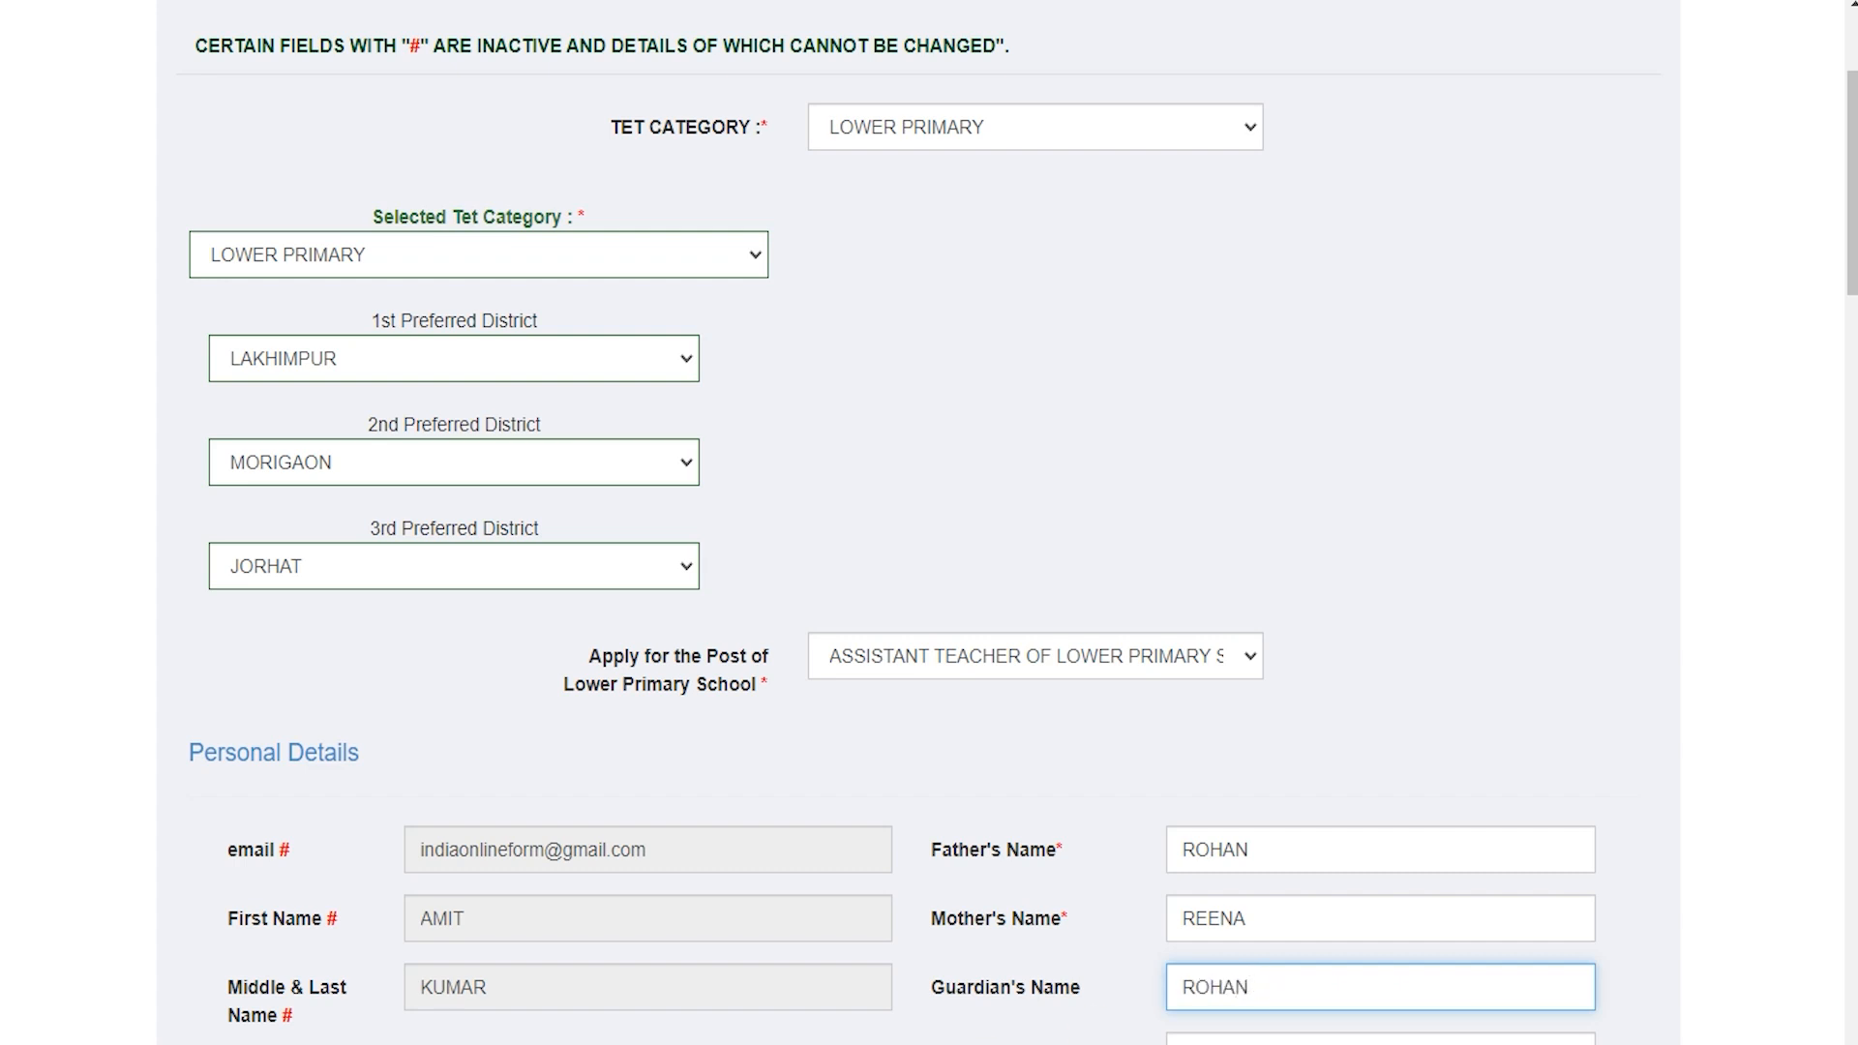
Step: Set caste/category to General and marital status to Unmarried
{"action": "left_click", "coordinate": [647, 1043]}
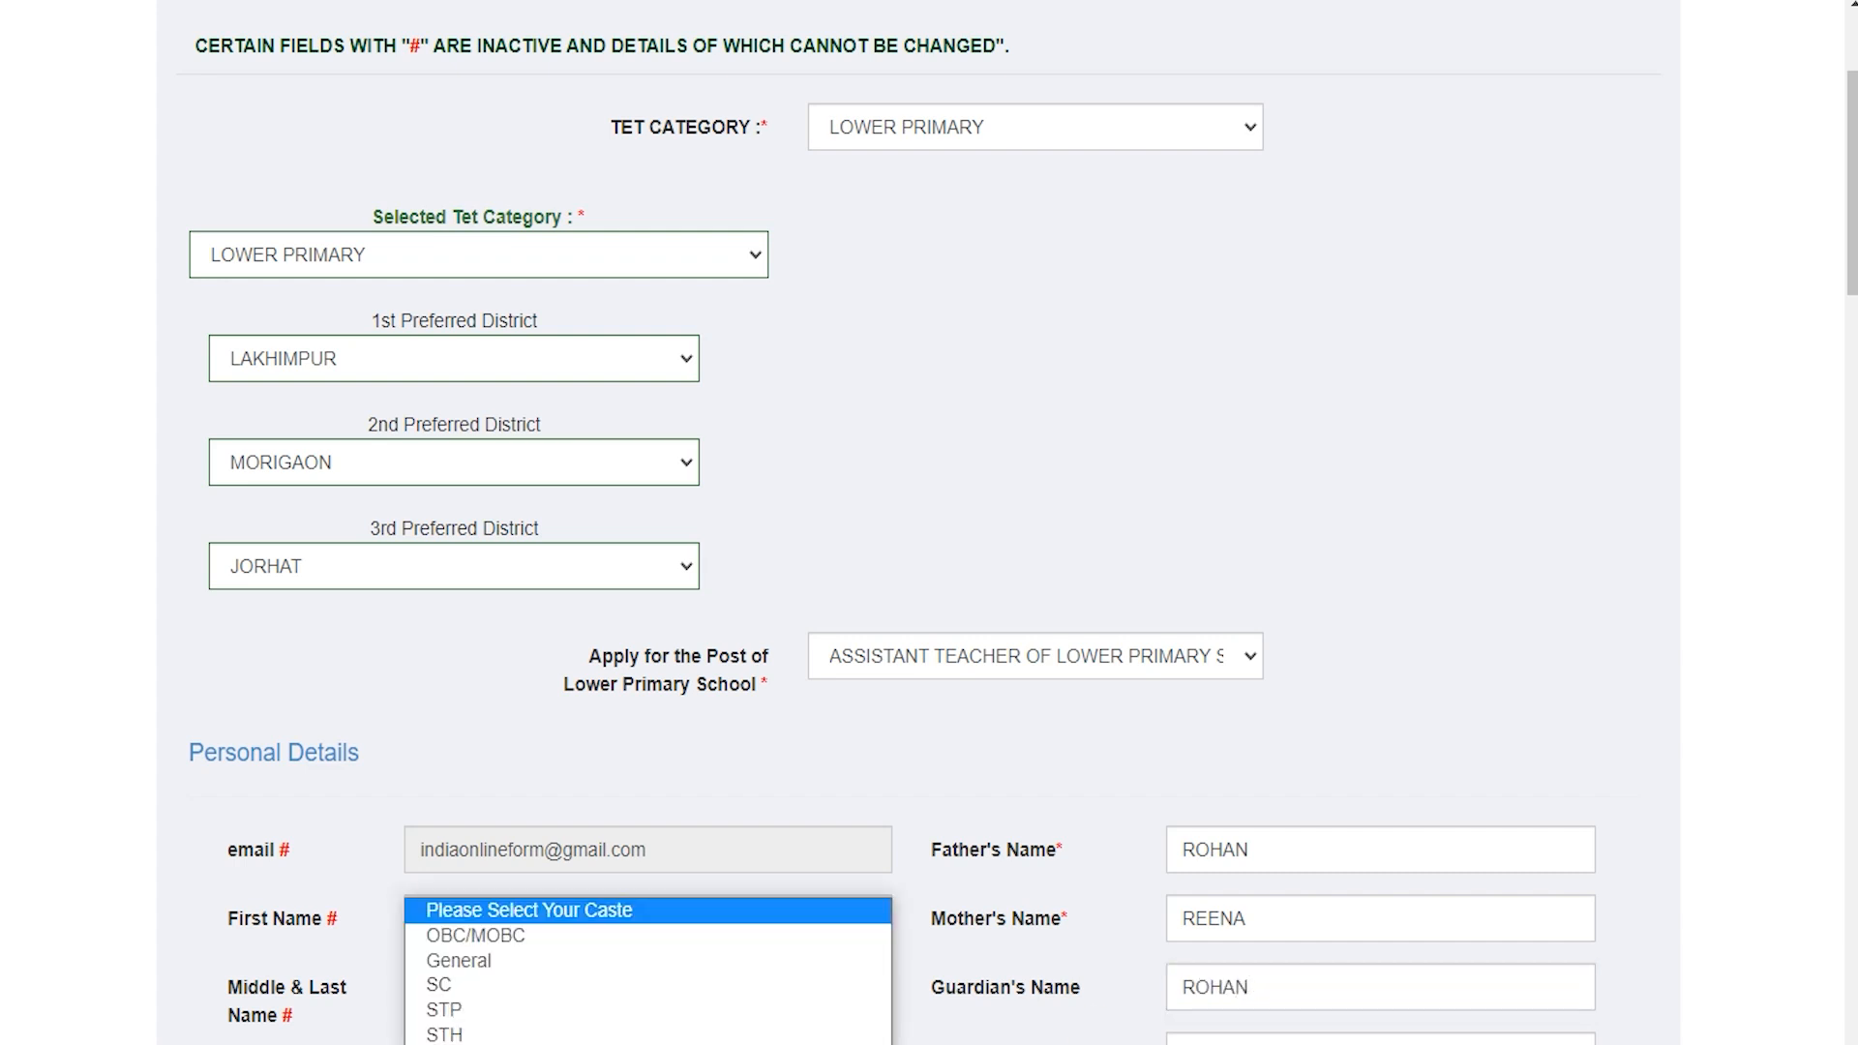
{"action": "left_click", "coordinate": [560, 958]}
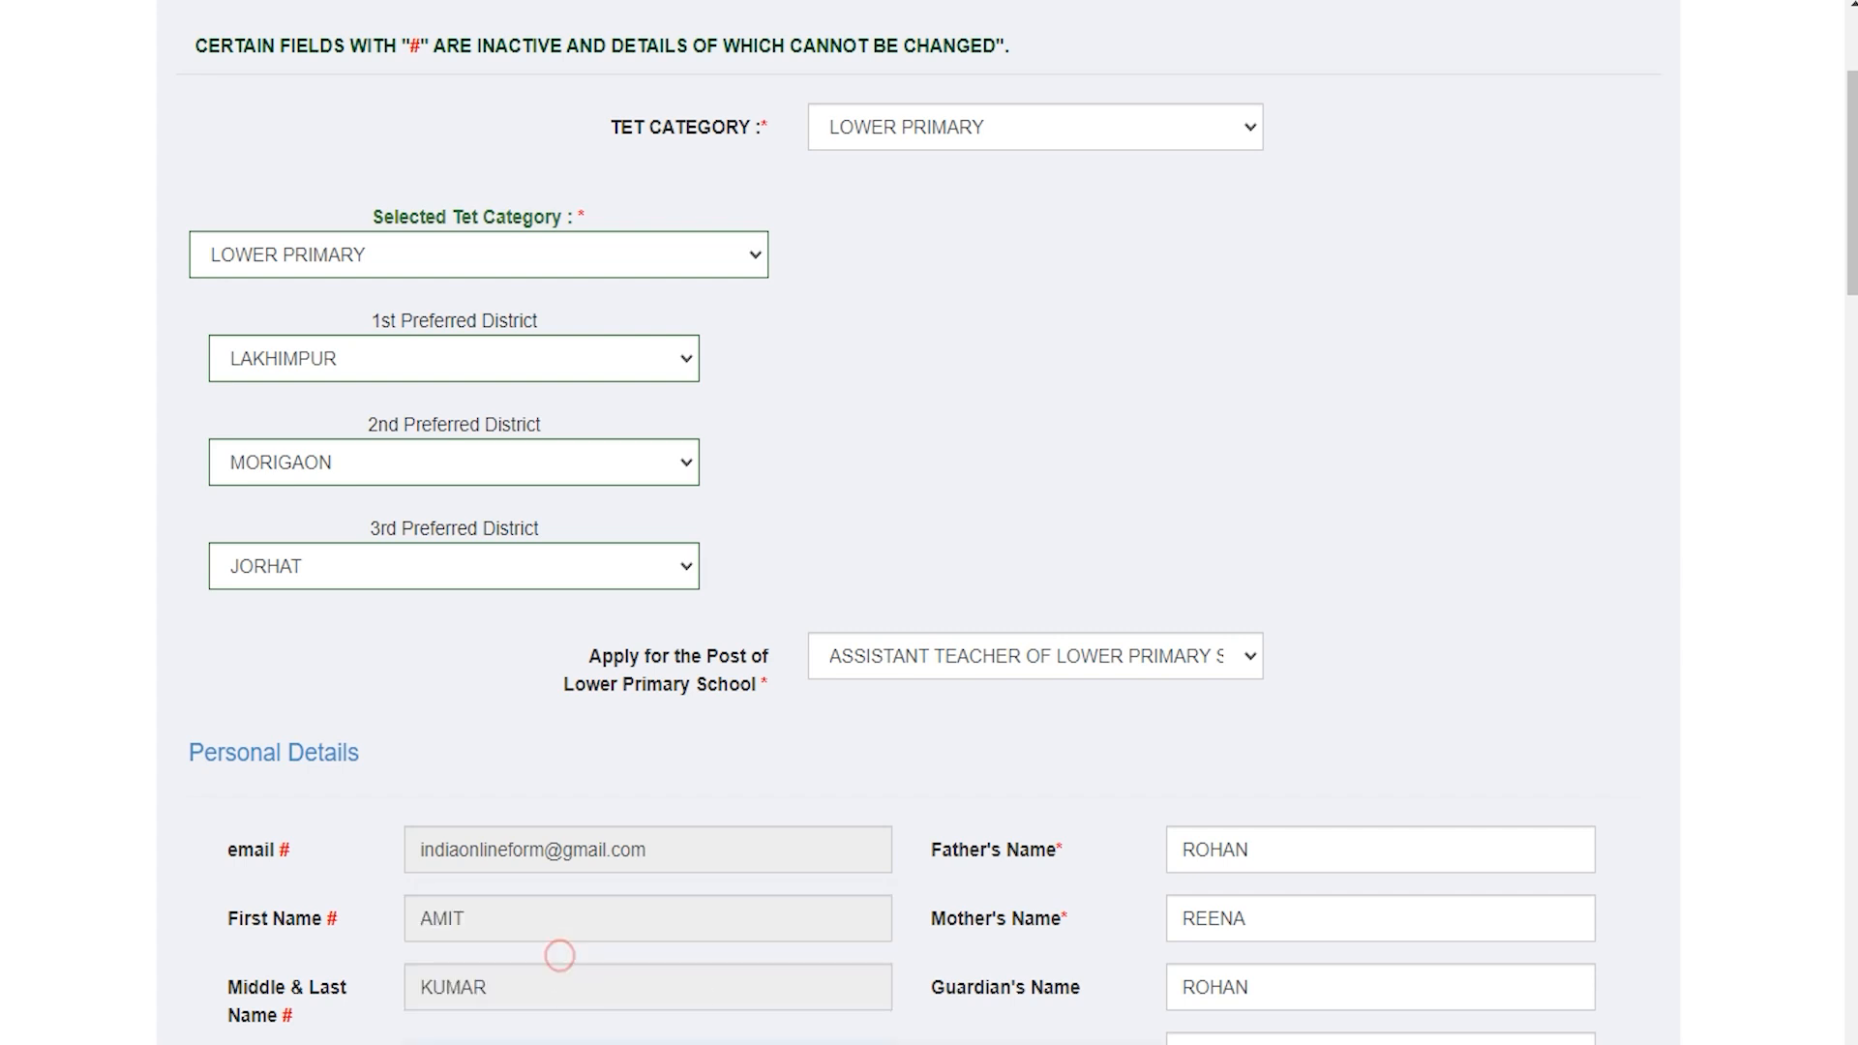
{"action": "left_click", "coordinate": [1380, 1042]}
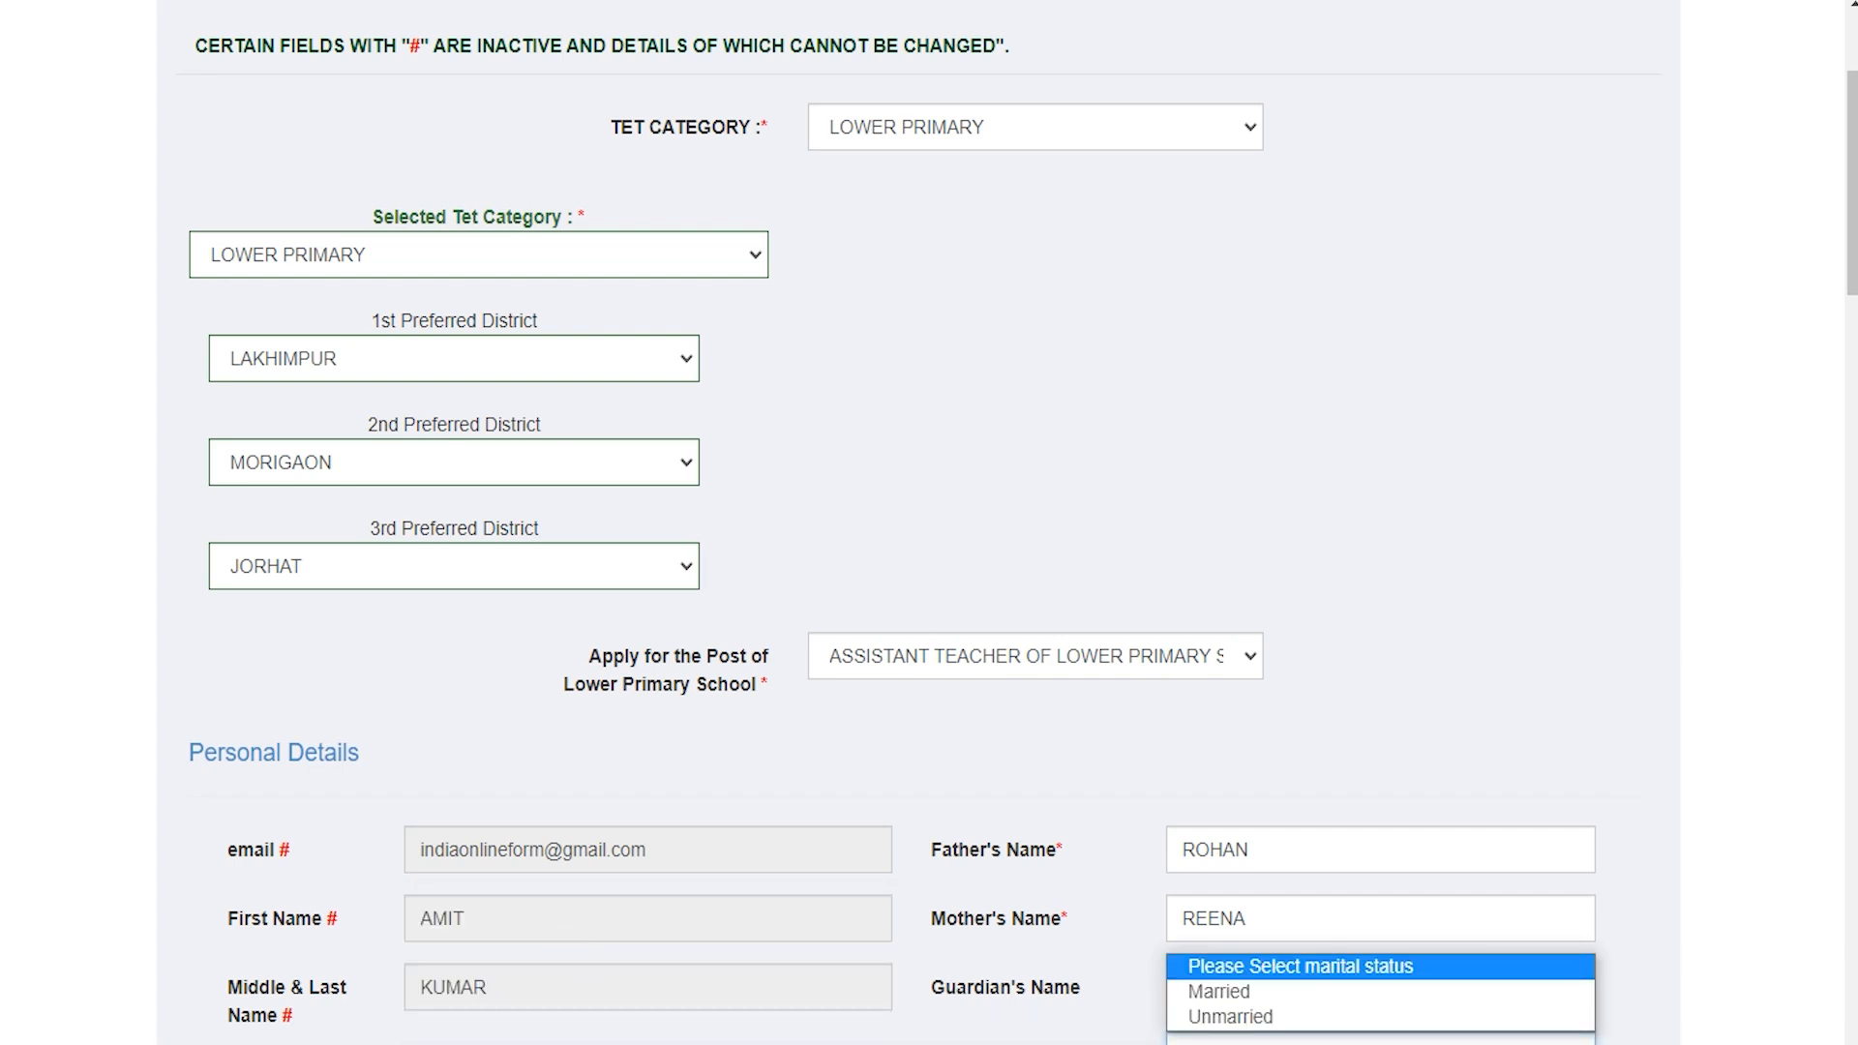
{"action": "left_click", "coordinate": [1285, 1018]}
{"action": "scroll", "coordinate": [1078, 684], "scroll_direction": "down", "scroll_amount": 5}
{"action": "left_click", "coordinate": [508, 582]}
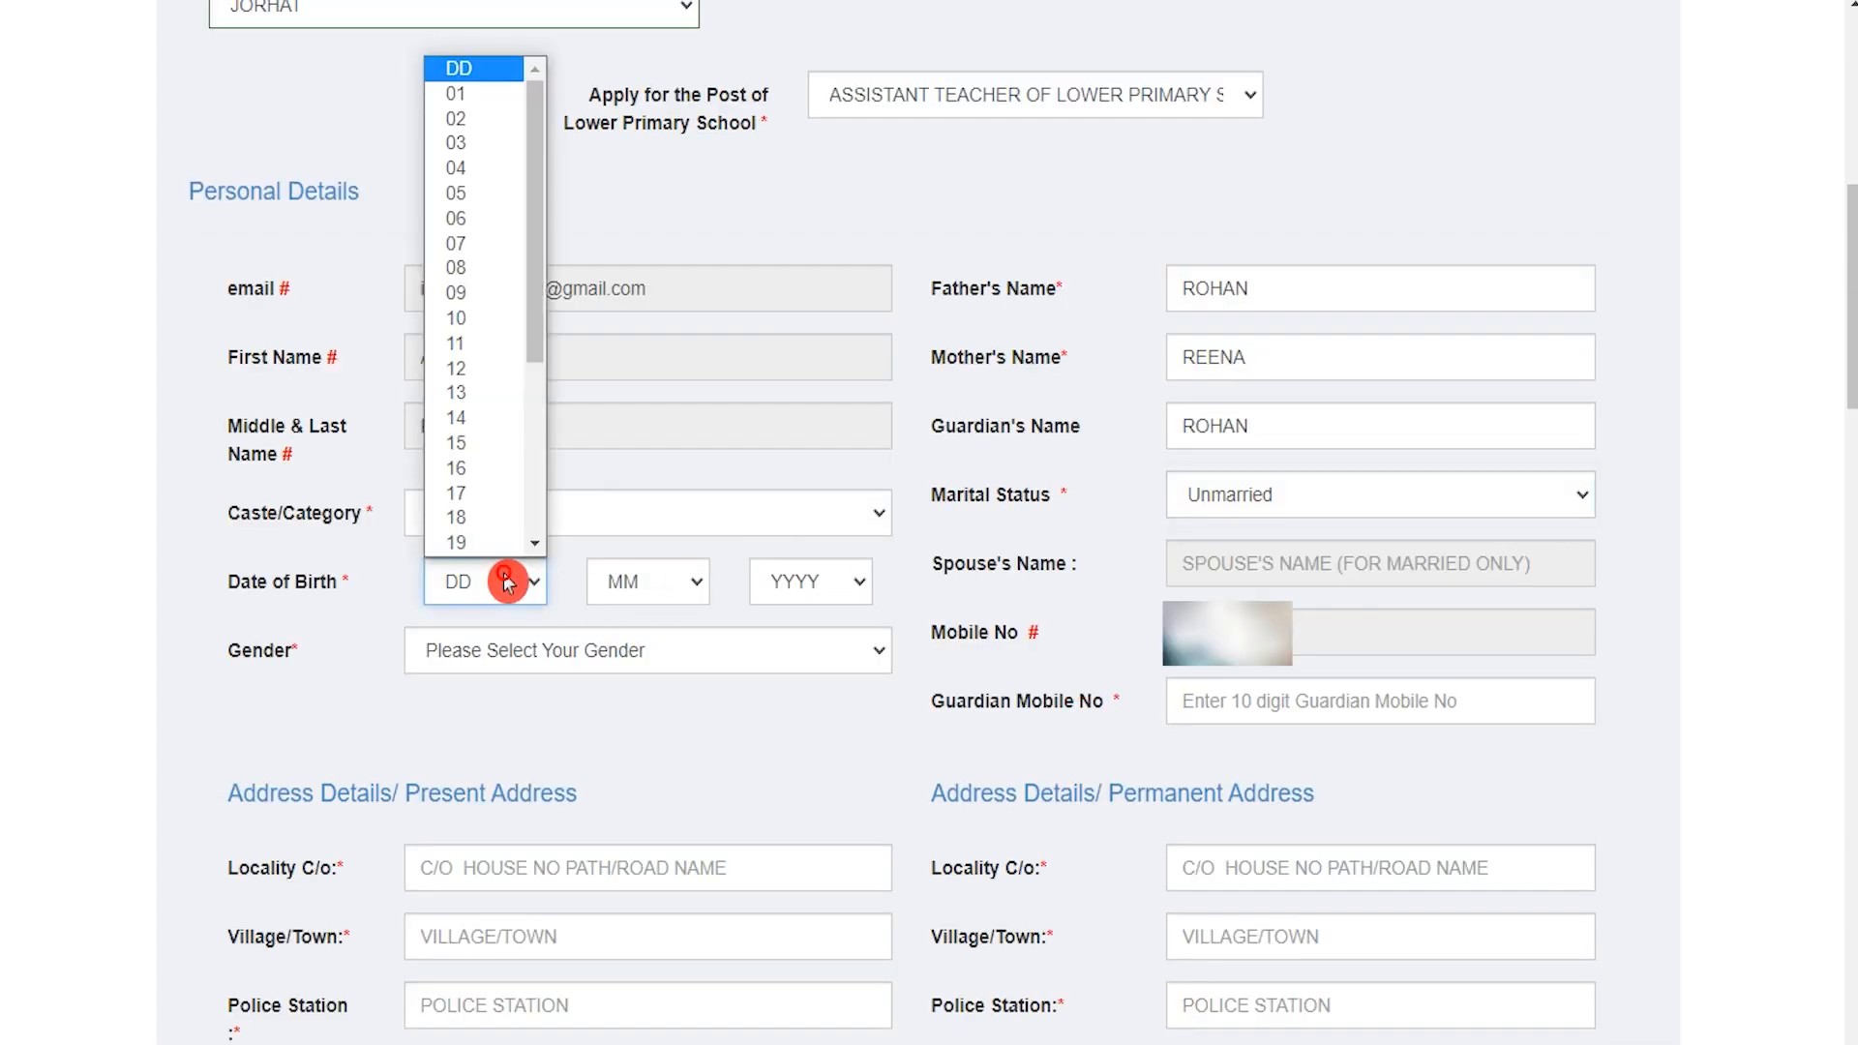
{"action": "left_click", "coordinate": [508, 353]}
{"action": "left_click", "coordinate": [639, 581]}
{"action": "left_click", "coordinate": [629, 666]}
{"action": "left_click", "coordinate": [799, 581]}
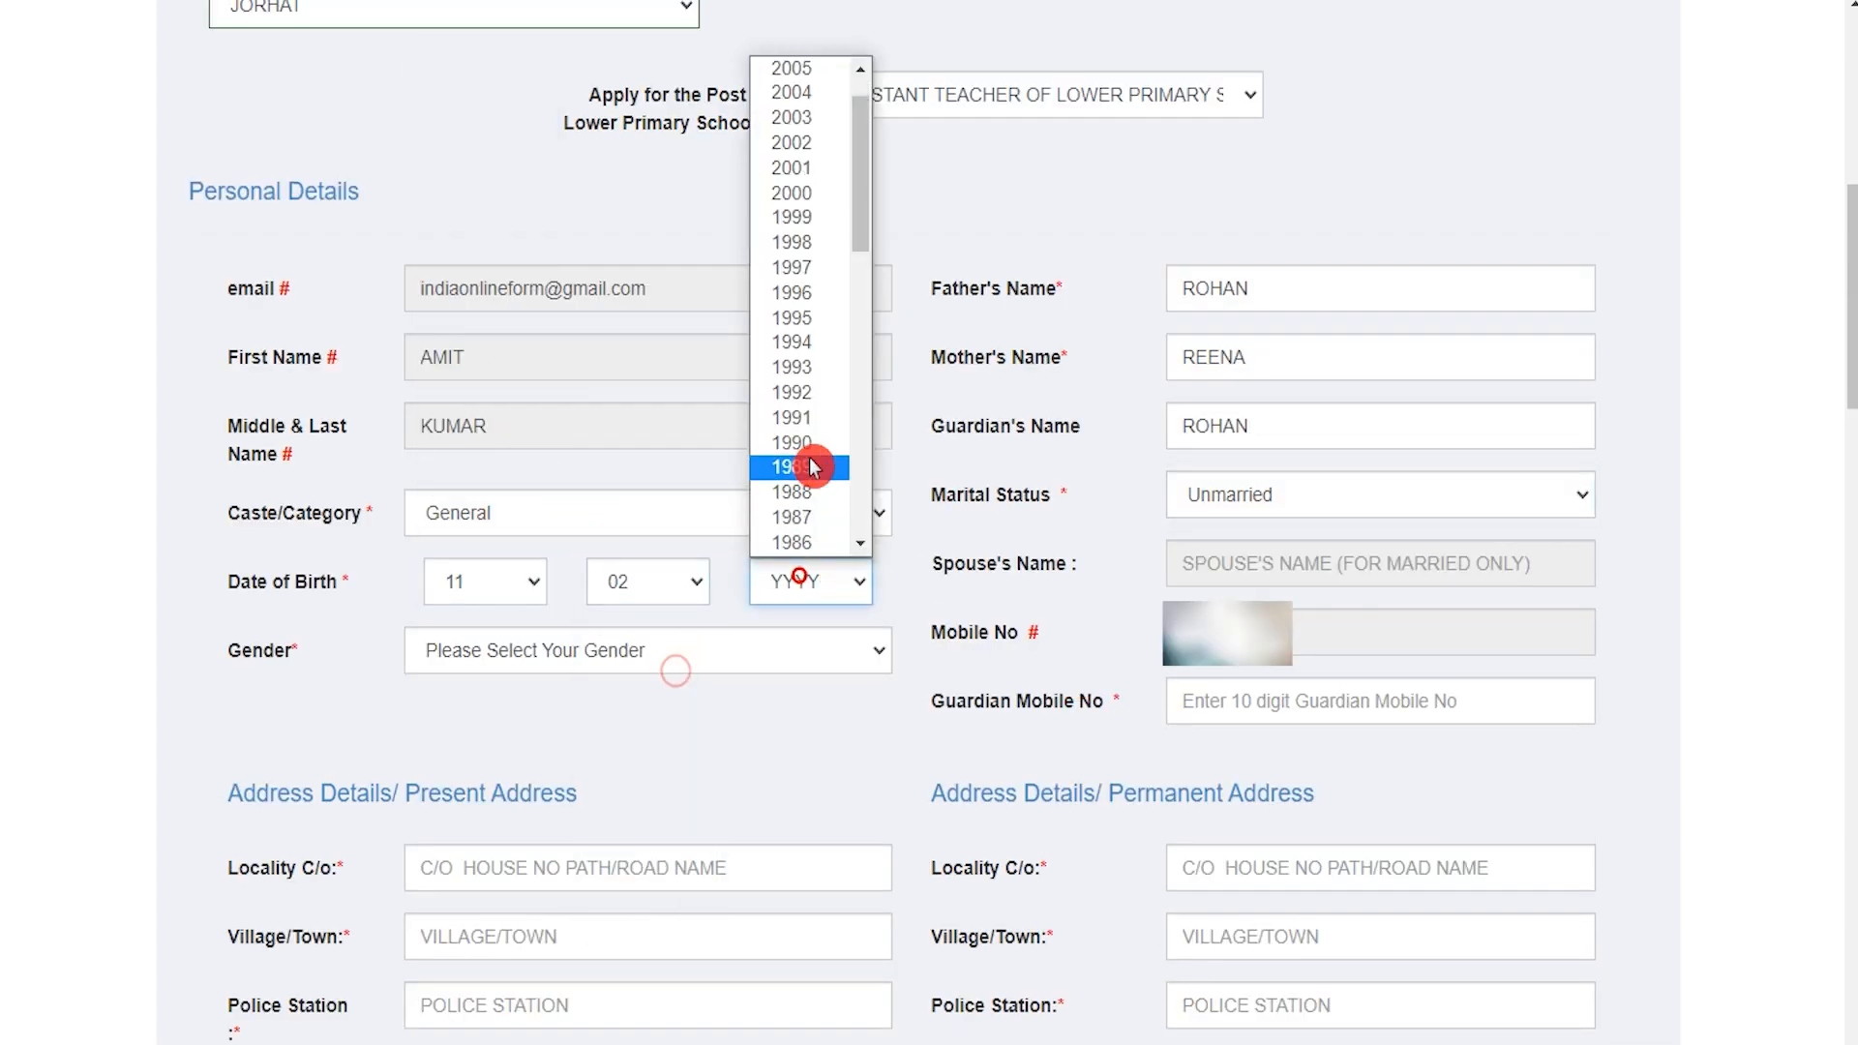
{"action": "left_click", "coordinate": [810, 394]}
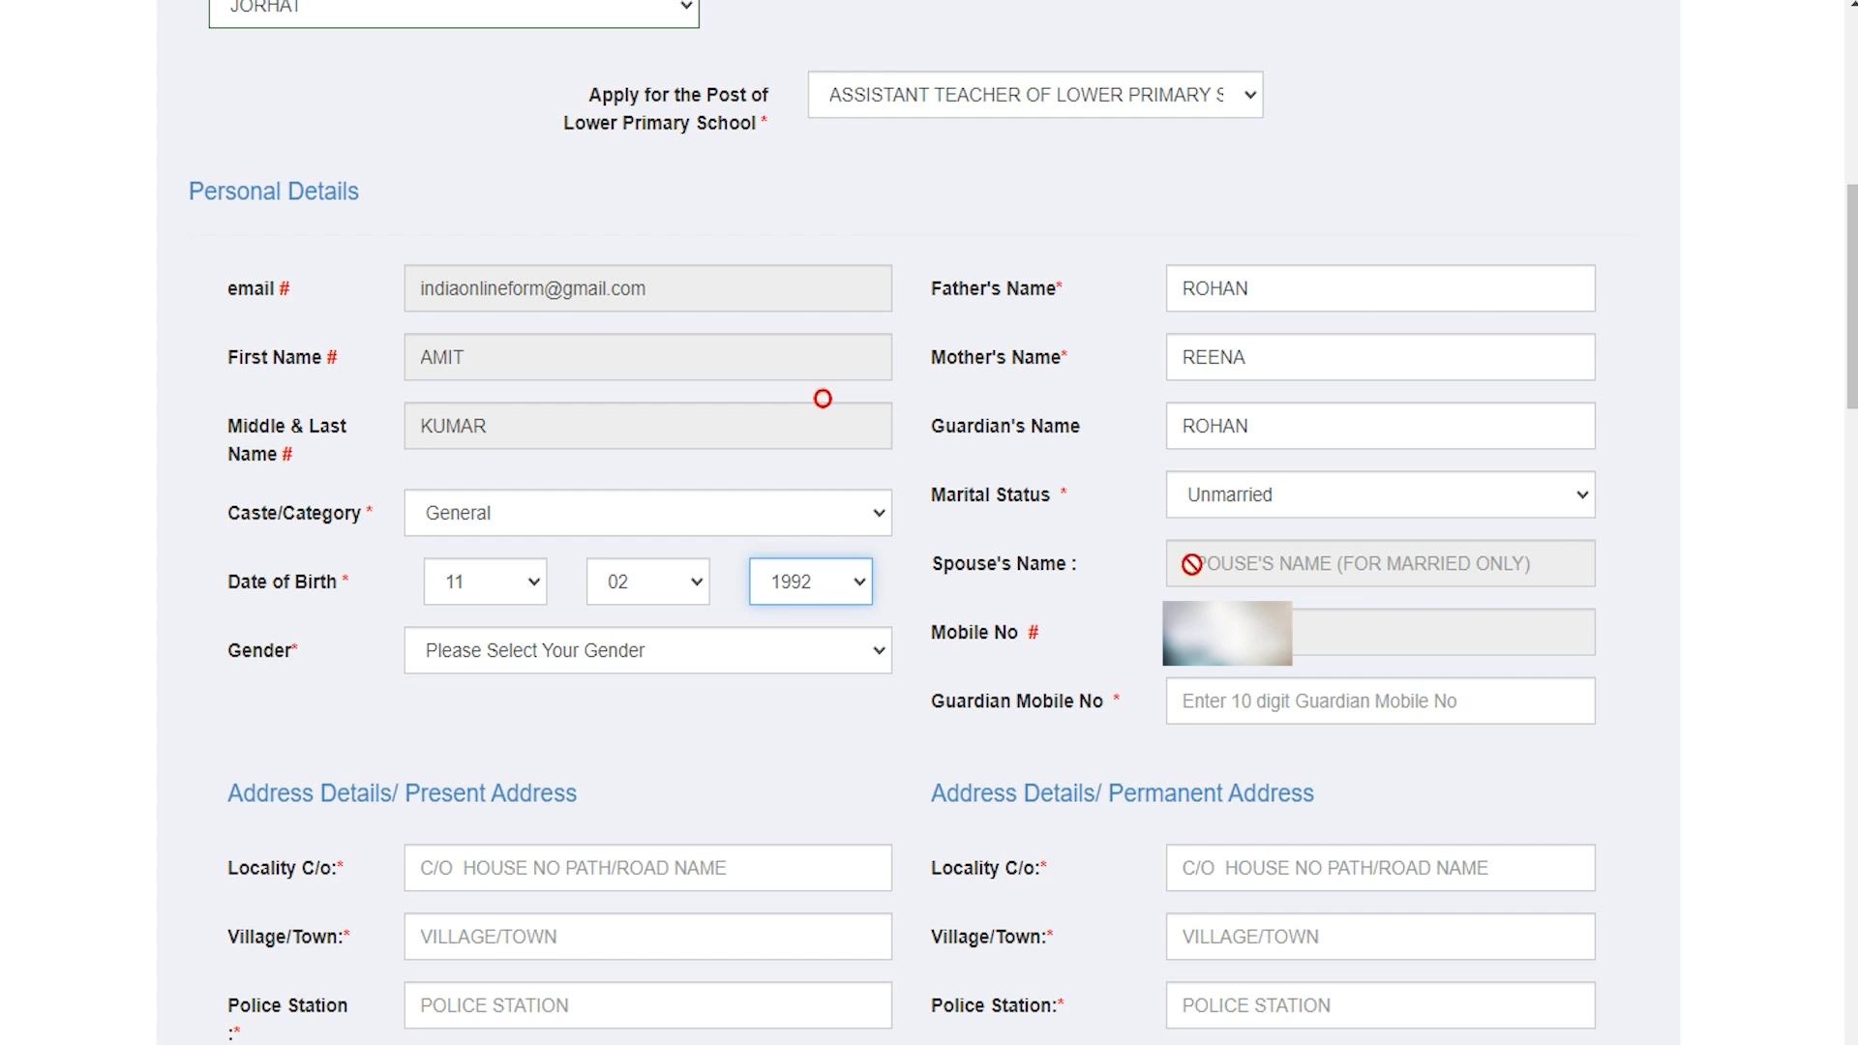
{"action": "left_click", "coordinate": [1244, 563]}
{"action": "left_click", "coordinate": [587, 657]}
{"action": "left_click", "coordinate": [477, 738]}
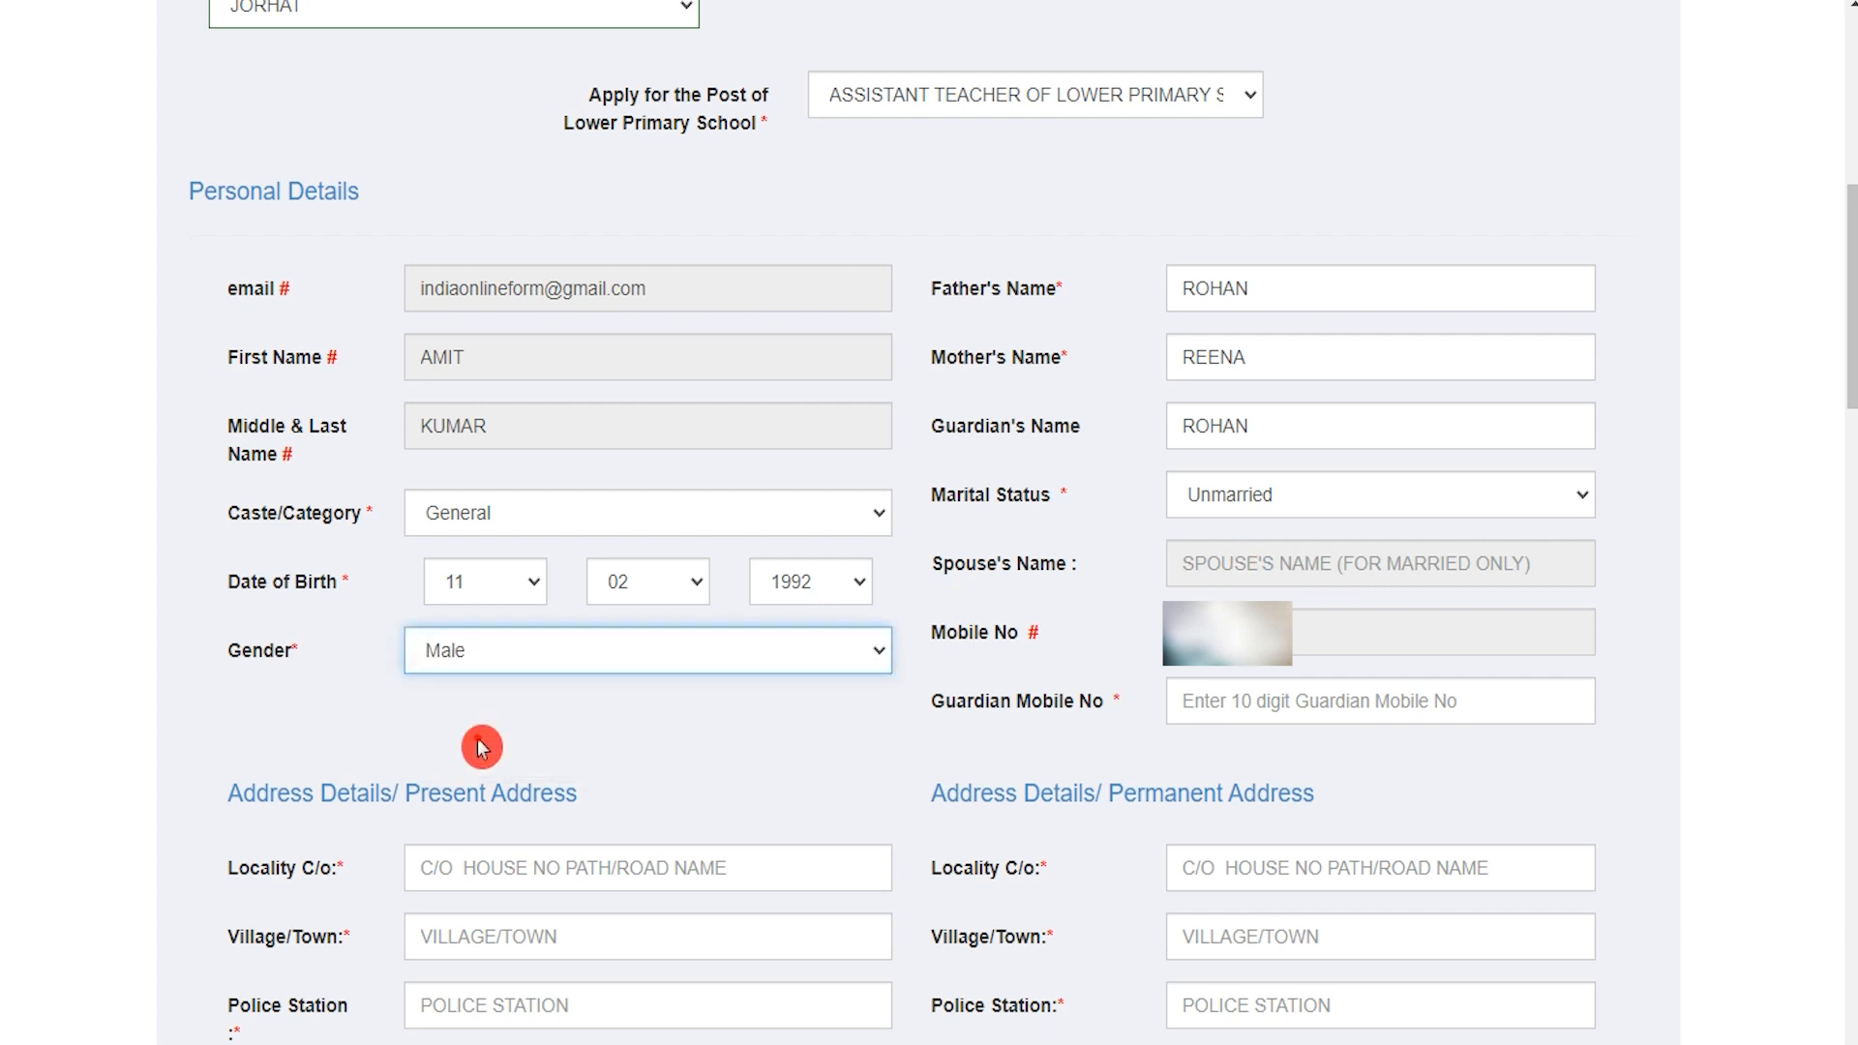
{"action": "left_click", "coordinate": [1284, 700]}
{"action": "type", "text": "1234567891"}
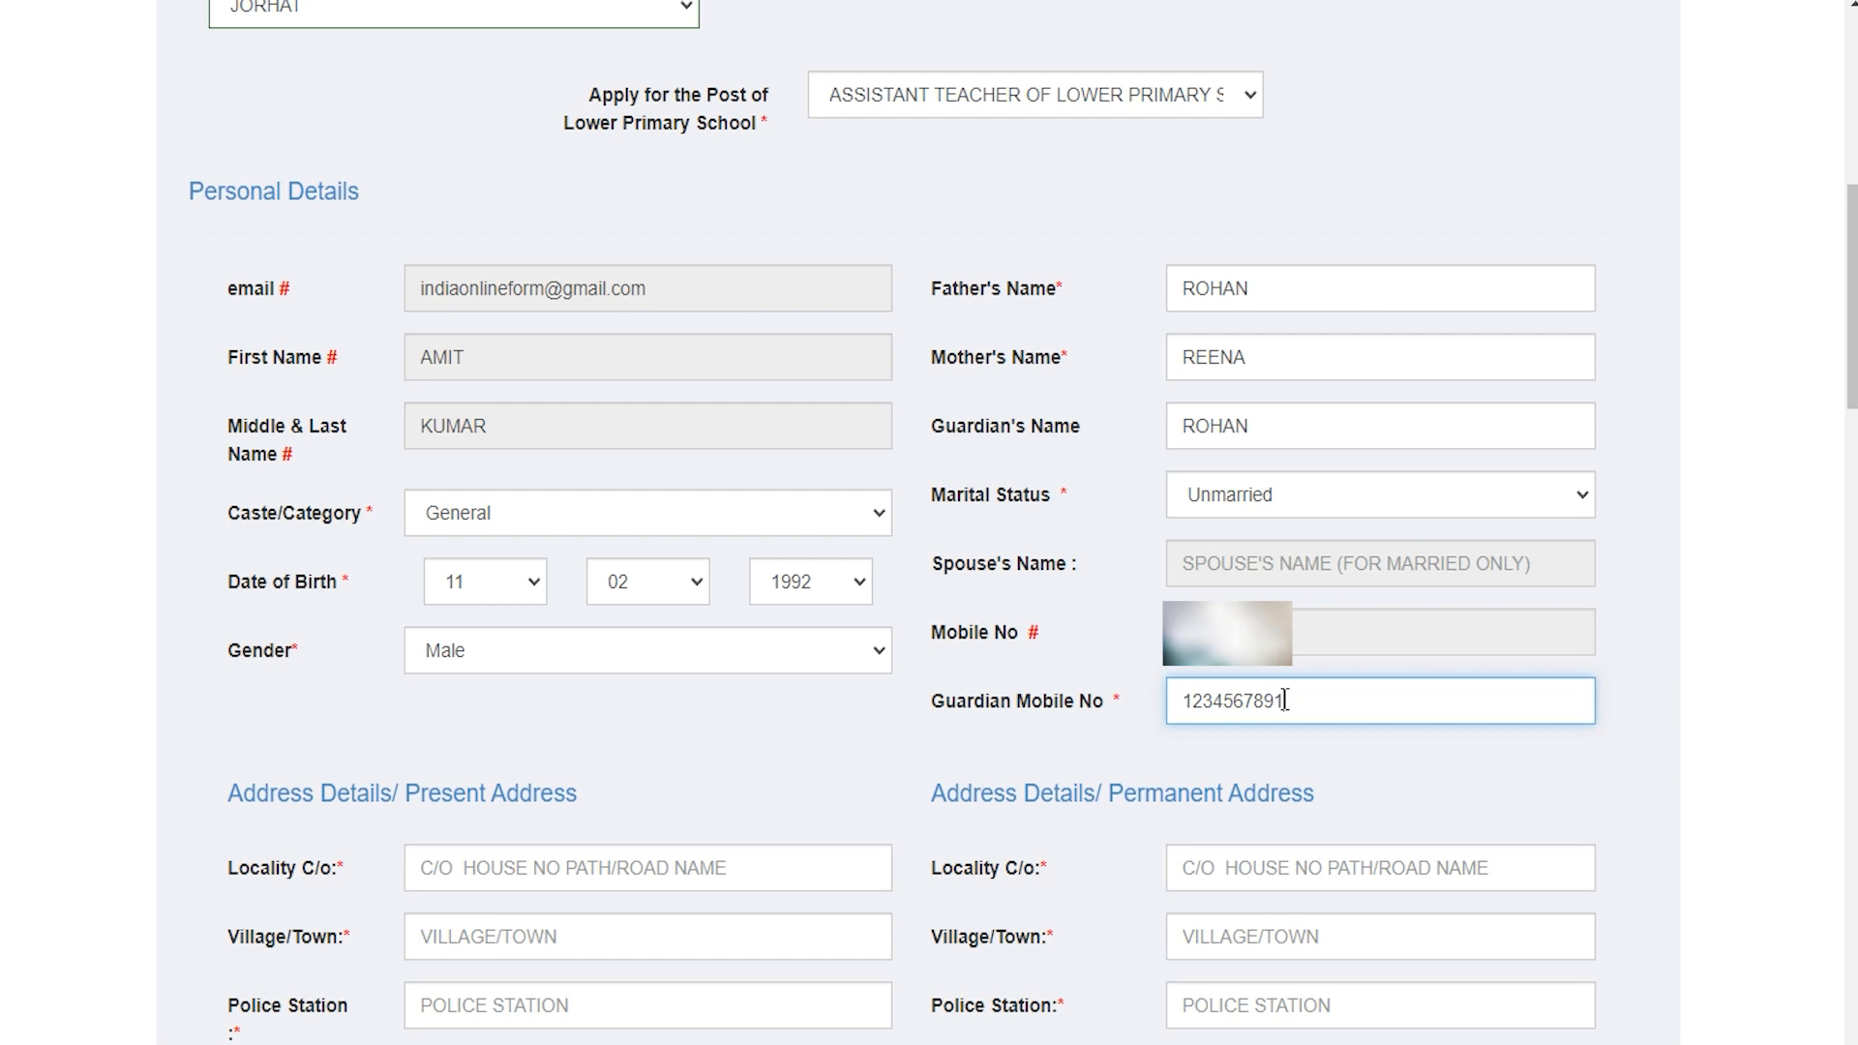
Step: Enter the present address locality and tick the box copying it to the permanent address
{"action": "left_click_drag", "start_coordinate": [311, 785], "coordinate": [508, 808]}
{"action": "left_click", "coordinate": [549, 866]}
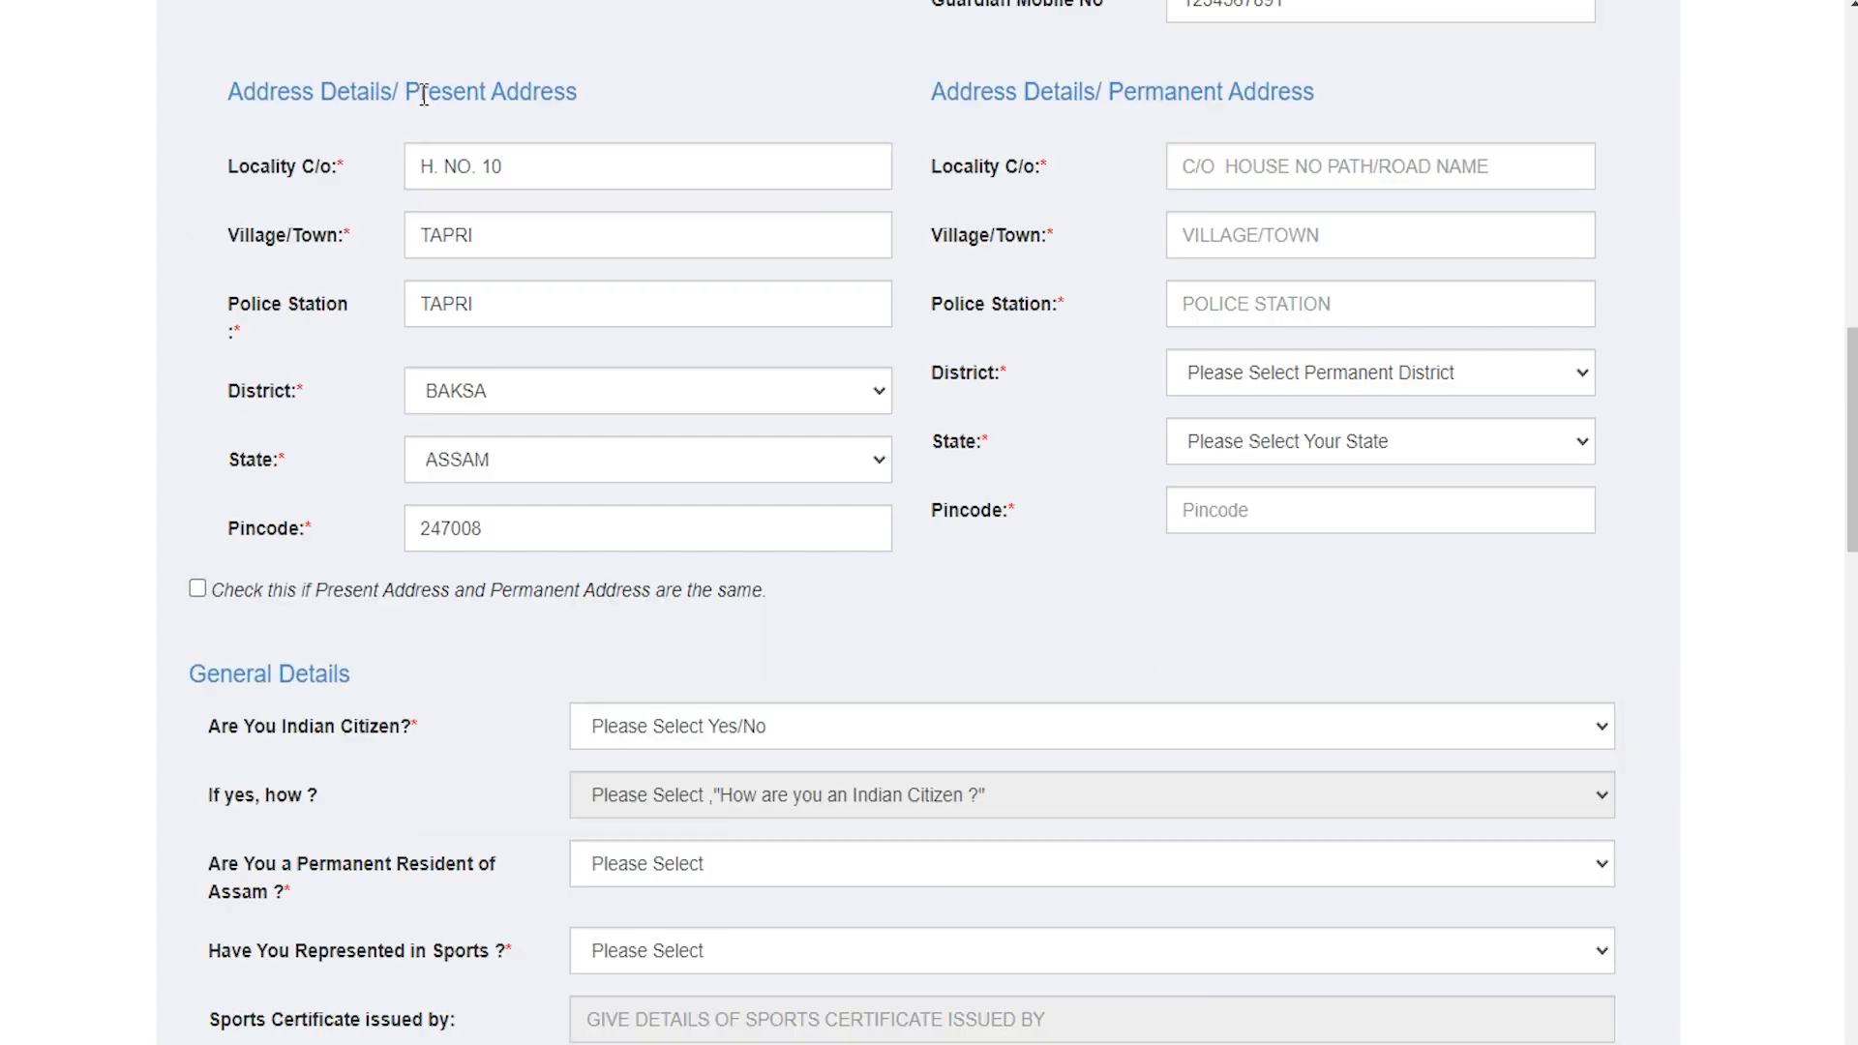
{"action": "left_click_drag", "start_coordinate": [423, 92], "coordinate": [547, 91]}
{"action": "left_click_drag", "start_coordinate": [1137, 94], "coordinate": [1270, 93]}
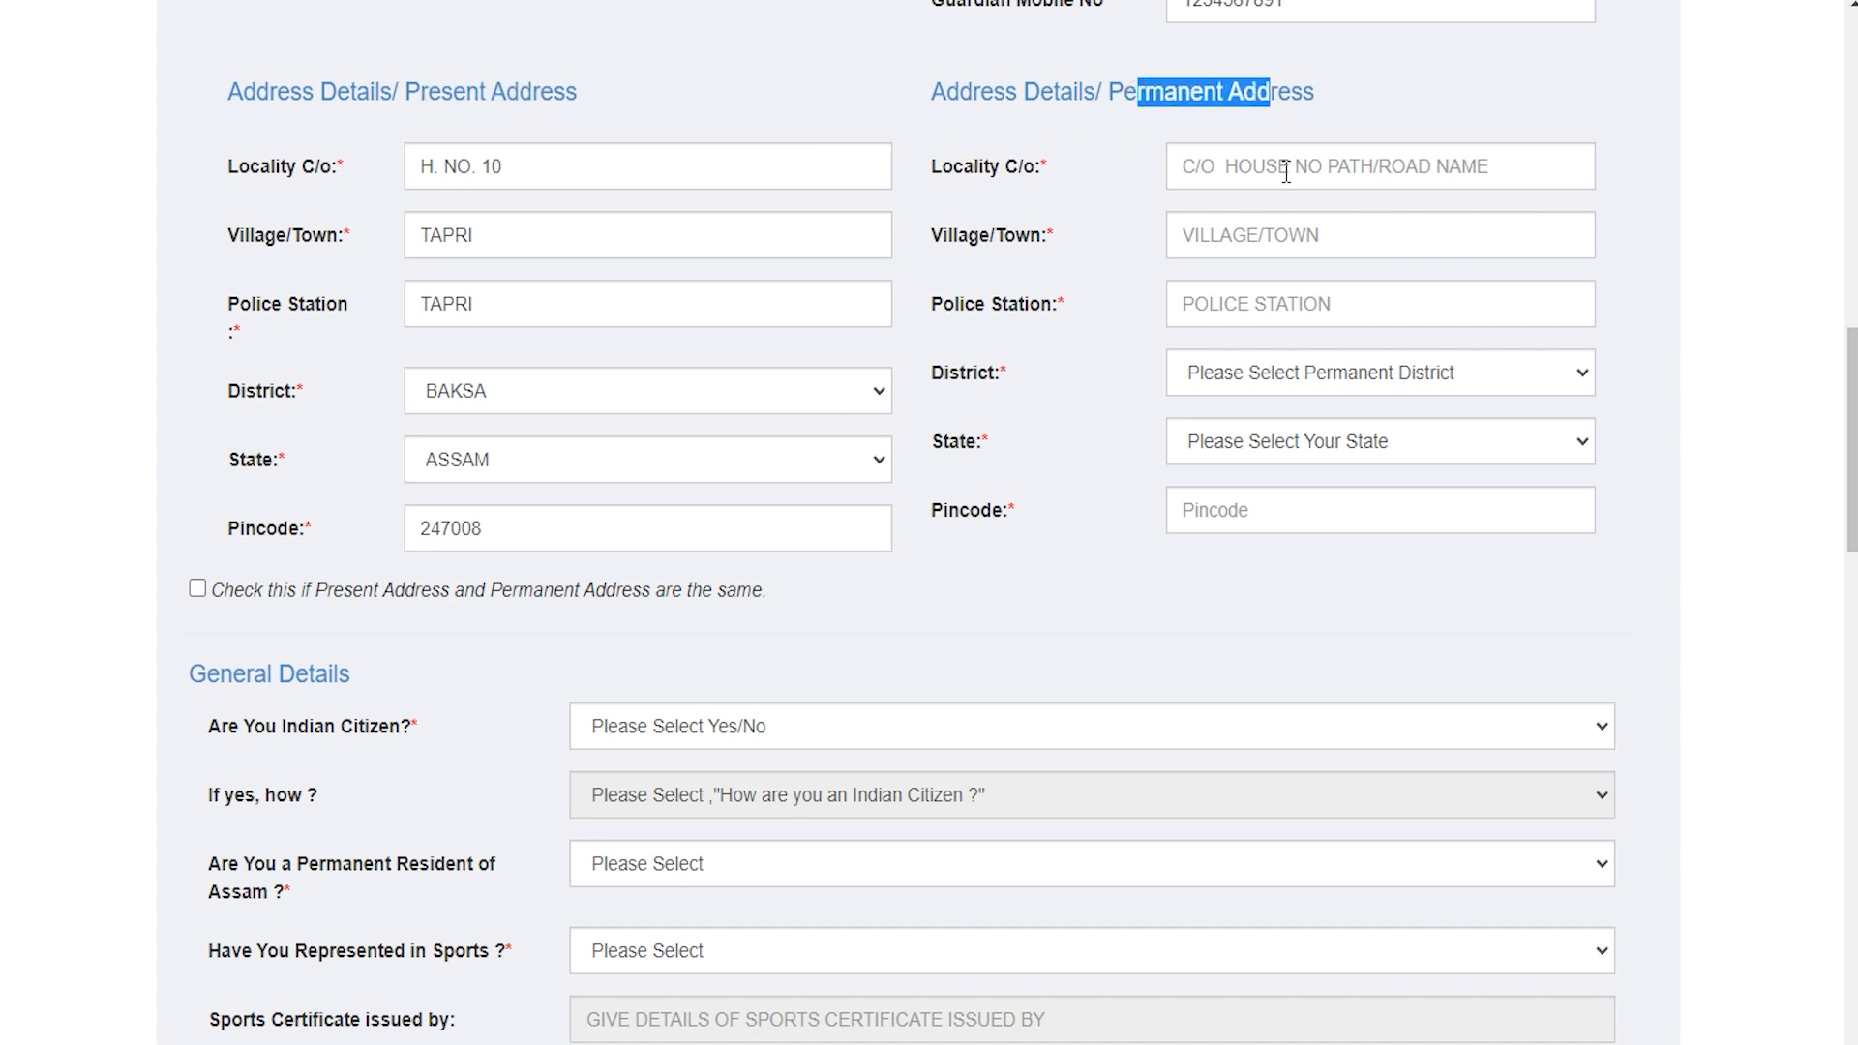
{"action": "left_click_drag", "start_coordinate": [430, 87], "coordinate": [552, 91]}
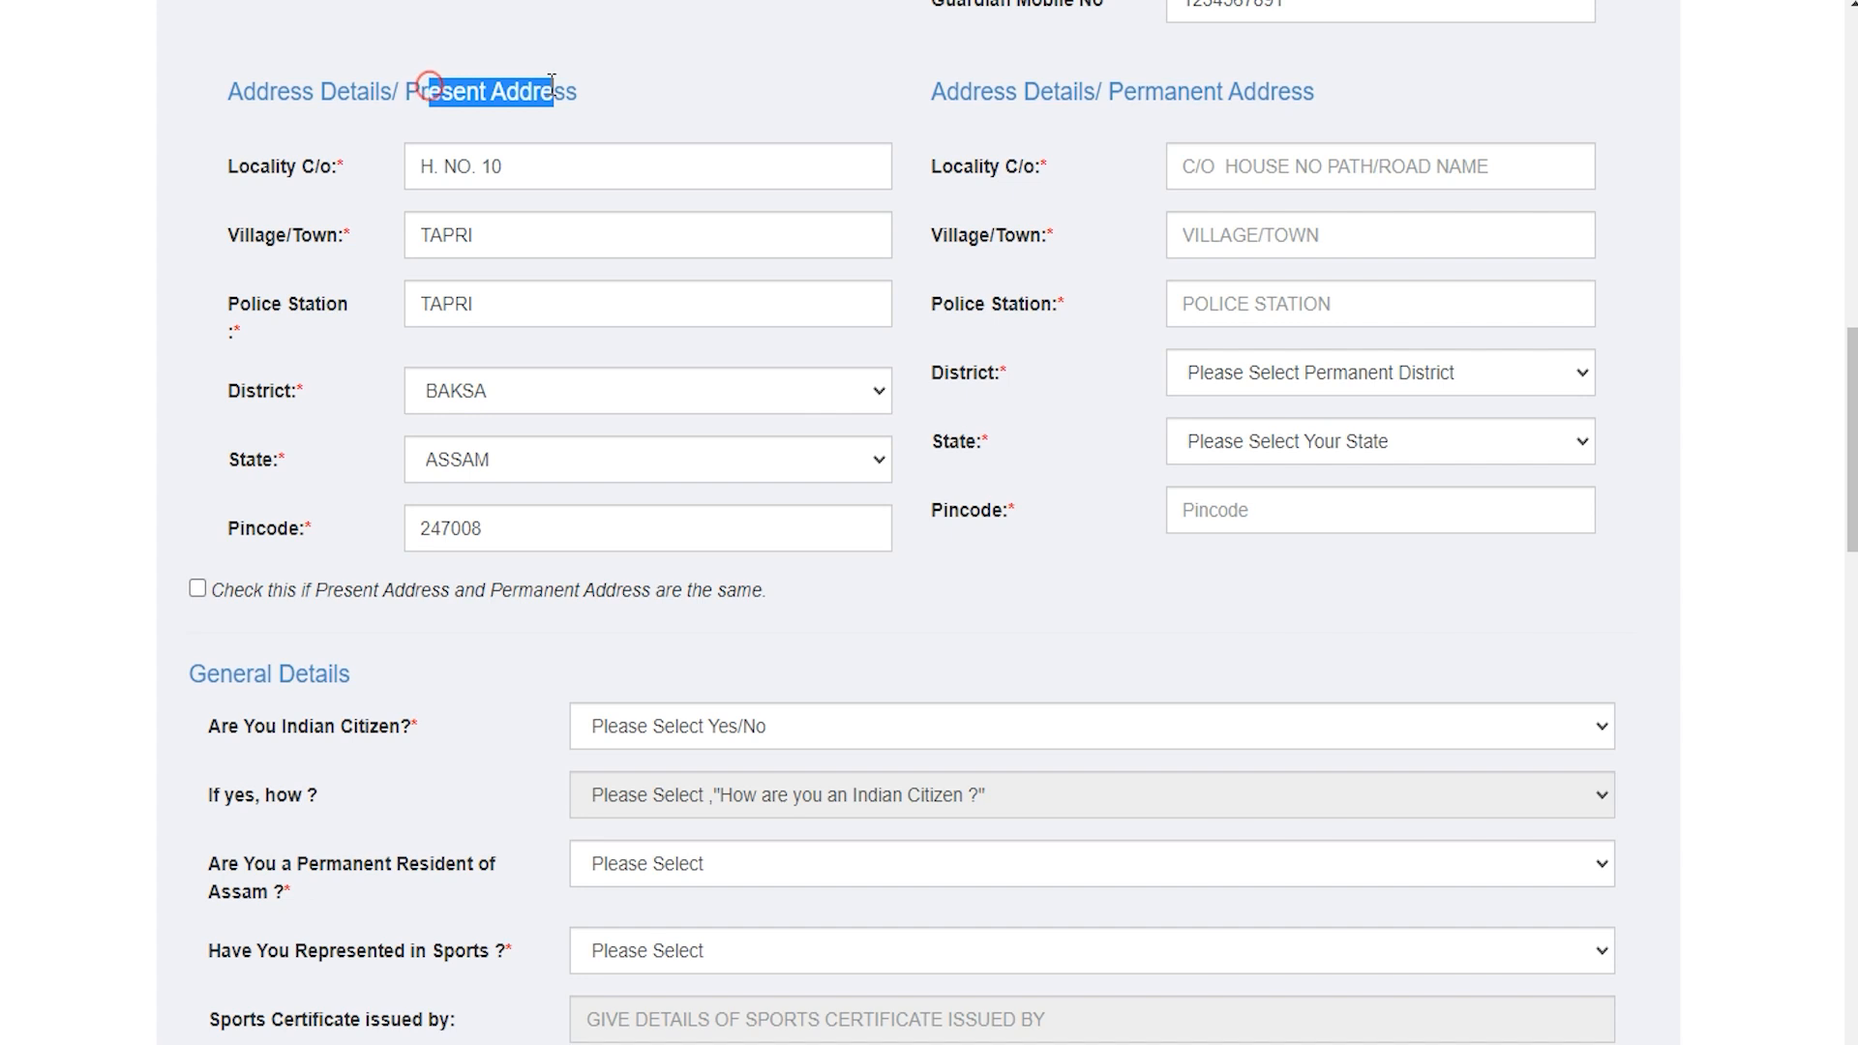
{"action": "left_click", "coordinate": [198, 590]}
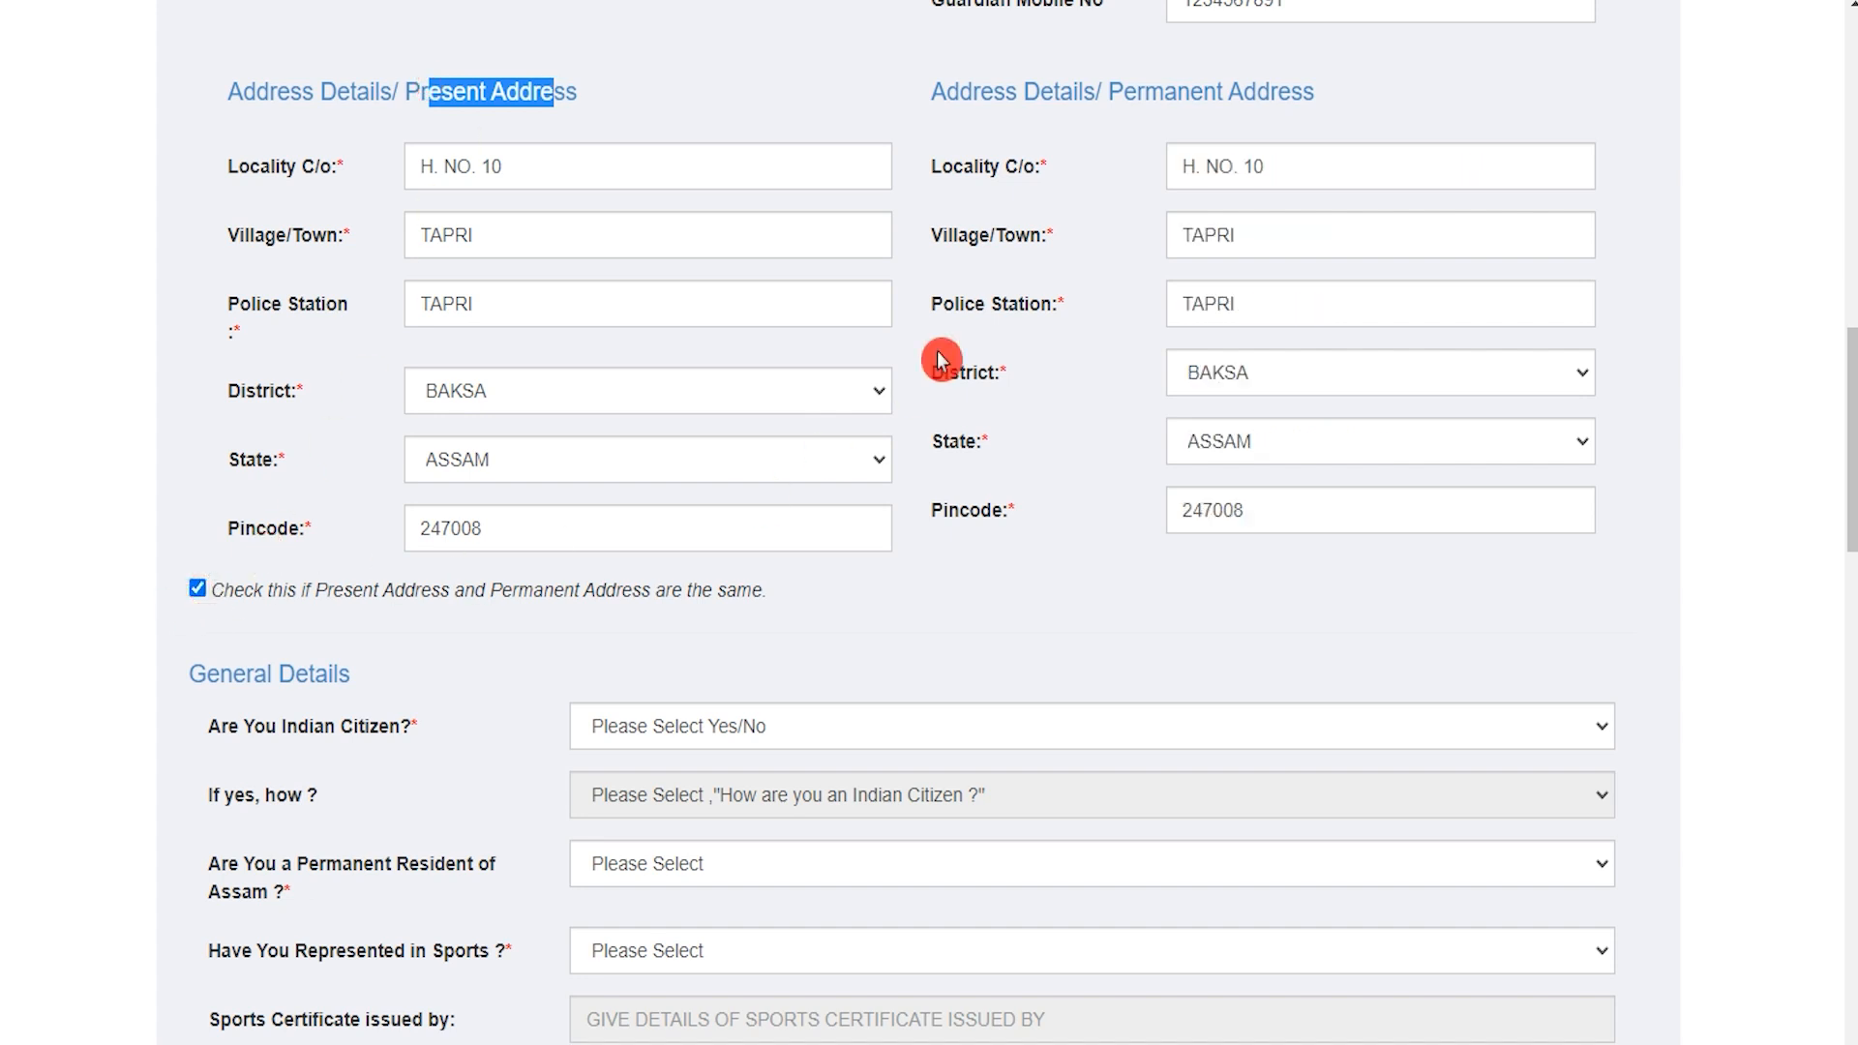
{"action": "left_click_drag", "start_coordinate": [1145, 90], "coordinate": [1255, 92]}
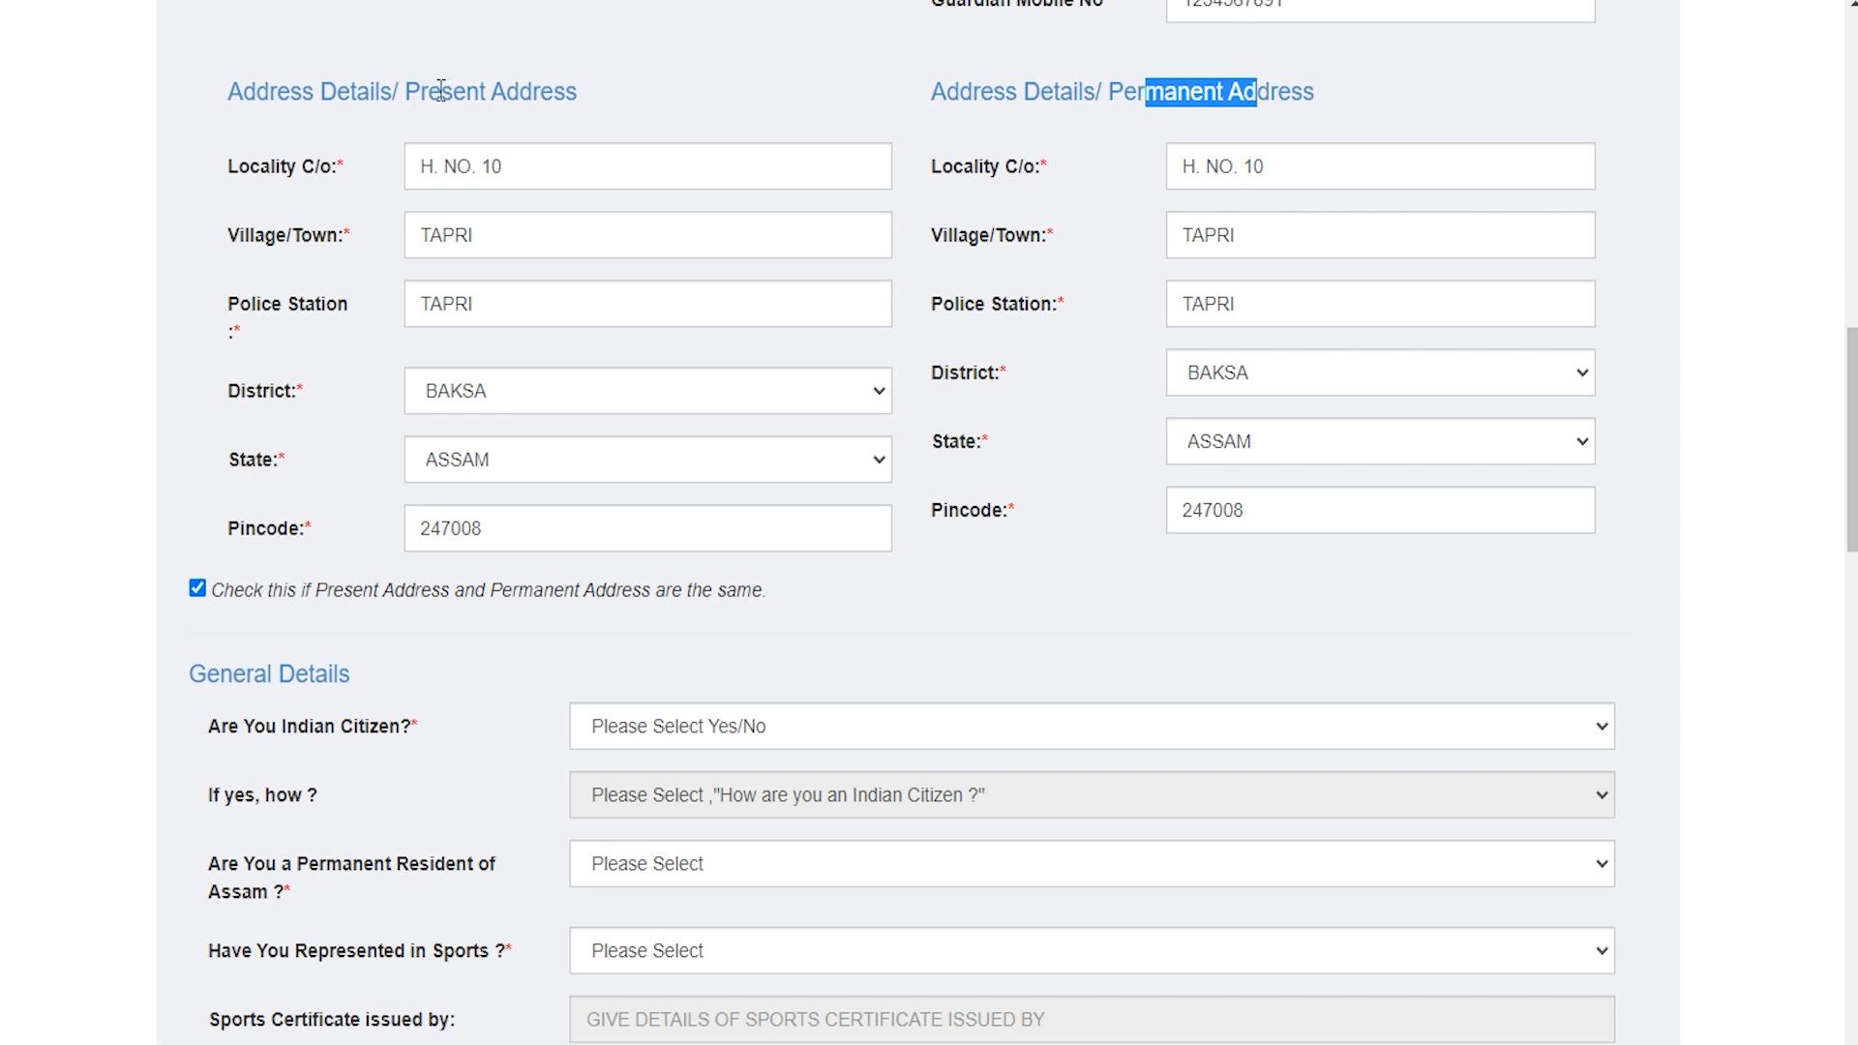
{"action": "left_click_drag", "start_coordinate": [441, 90], "coordinate": [624, 94]}
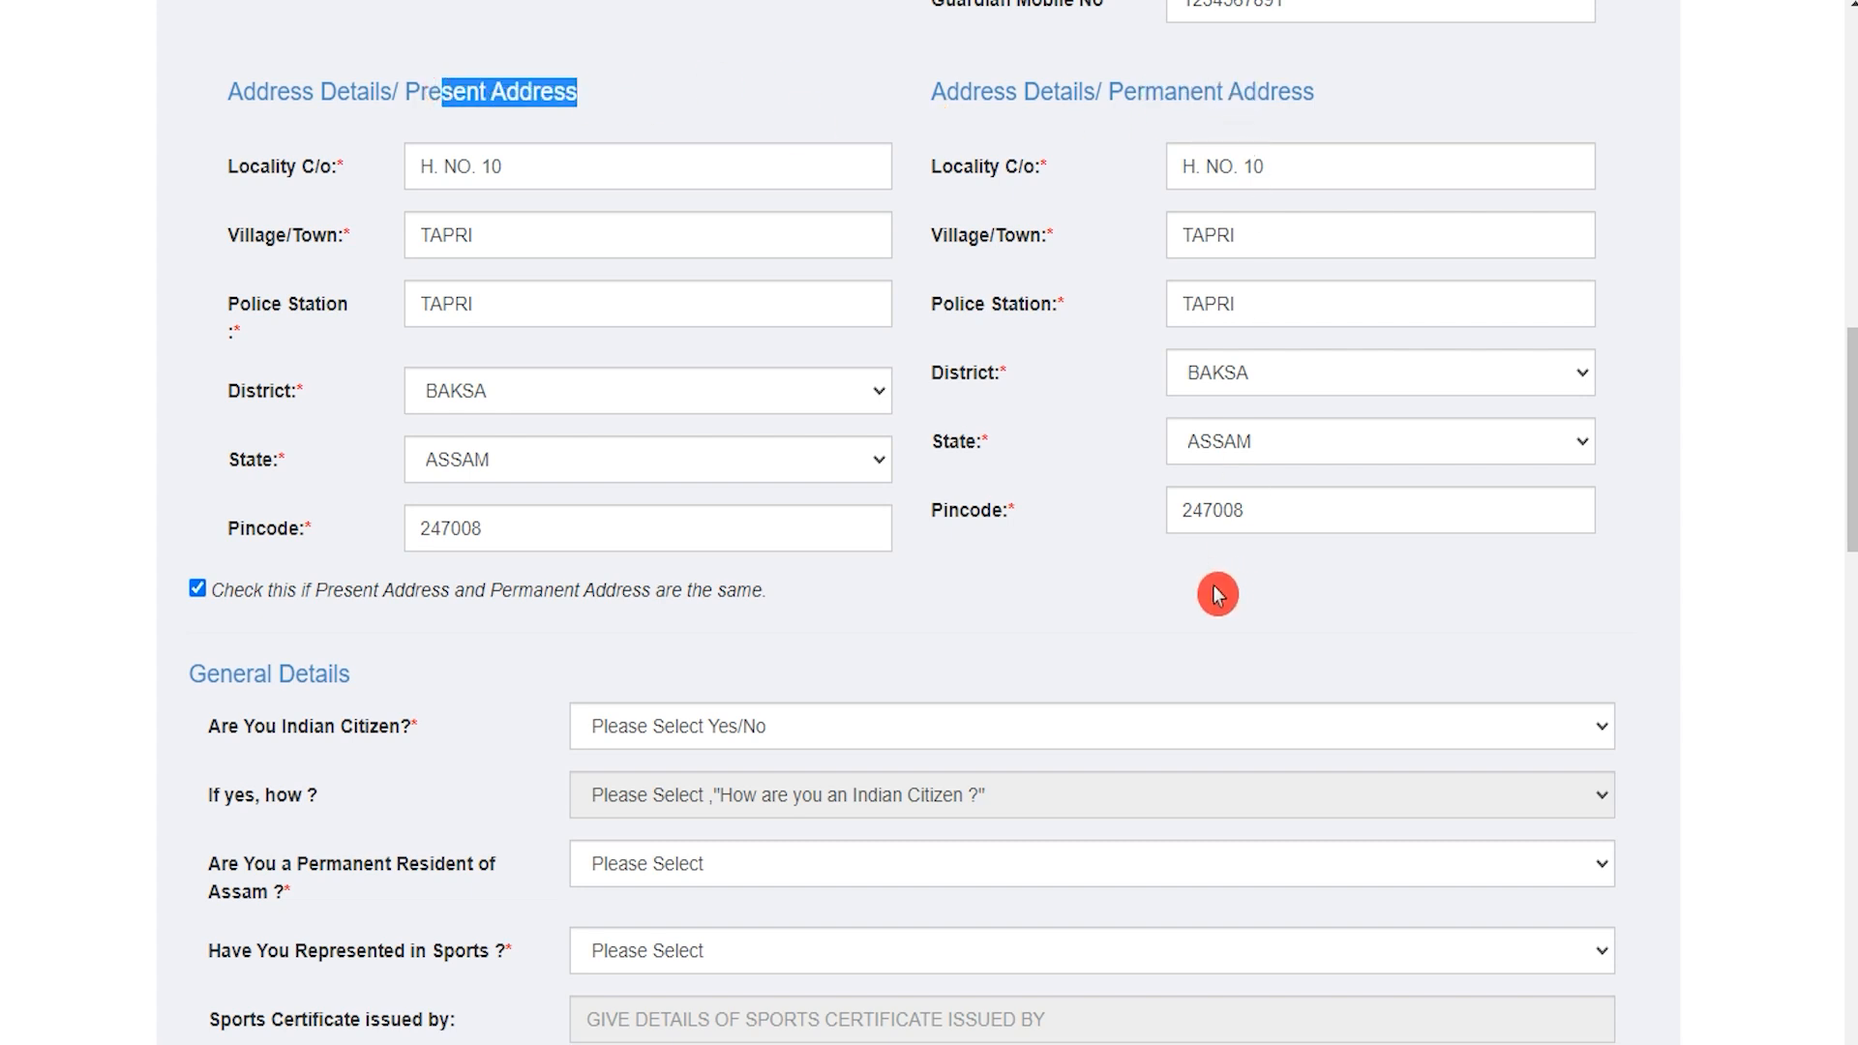
{"action": "scroll", "coordinate": [942, 642], "scroll_direction": "down", "scroll_amount": 4}
{"action": "left_click_drag", "start_coordinate": [250, 253], "coordinate": [384, 252]}
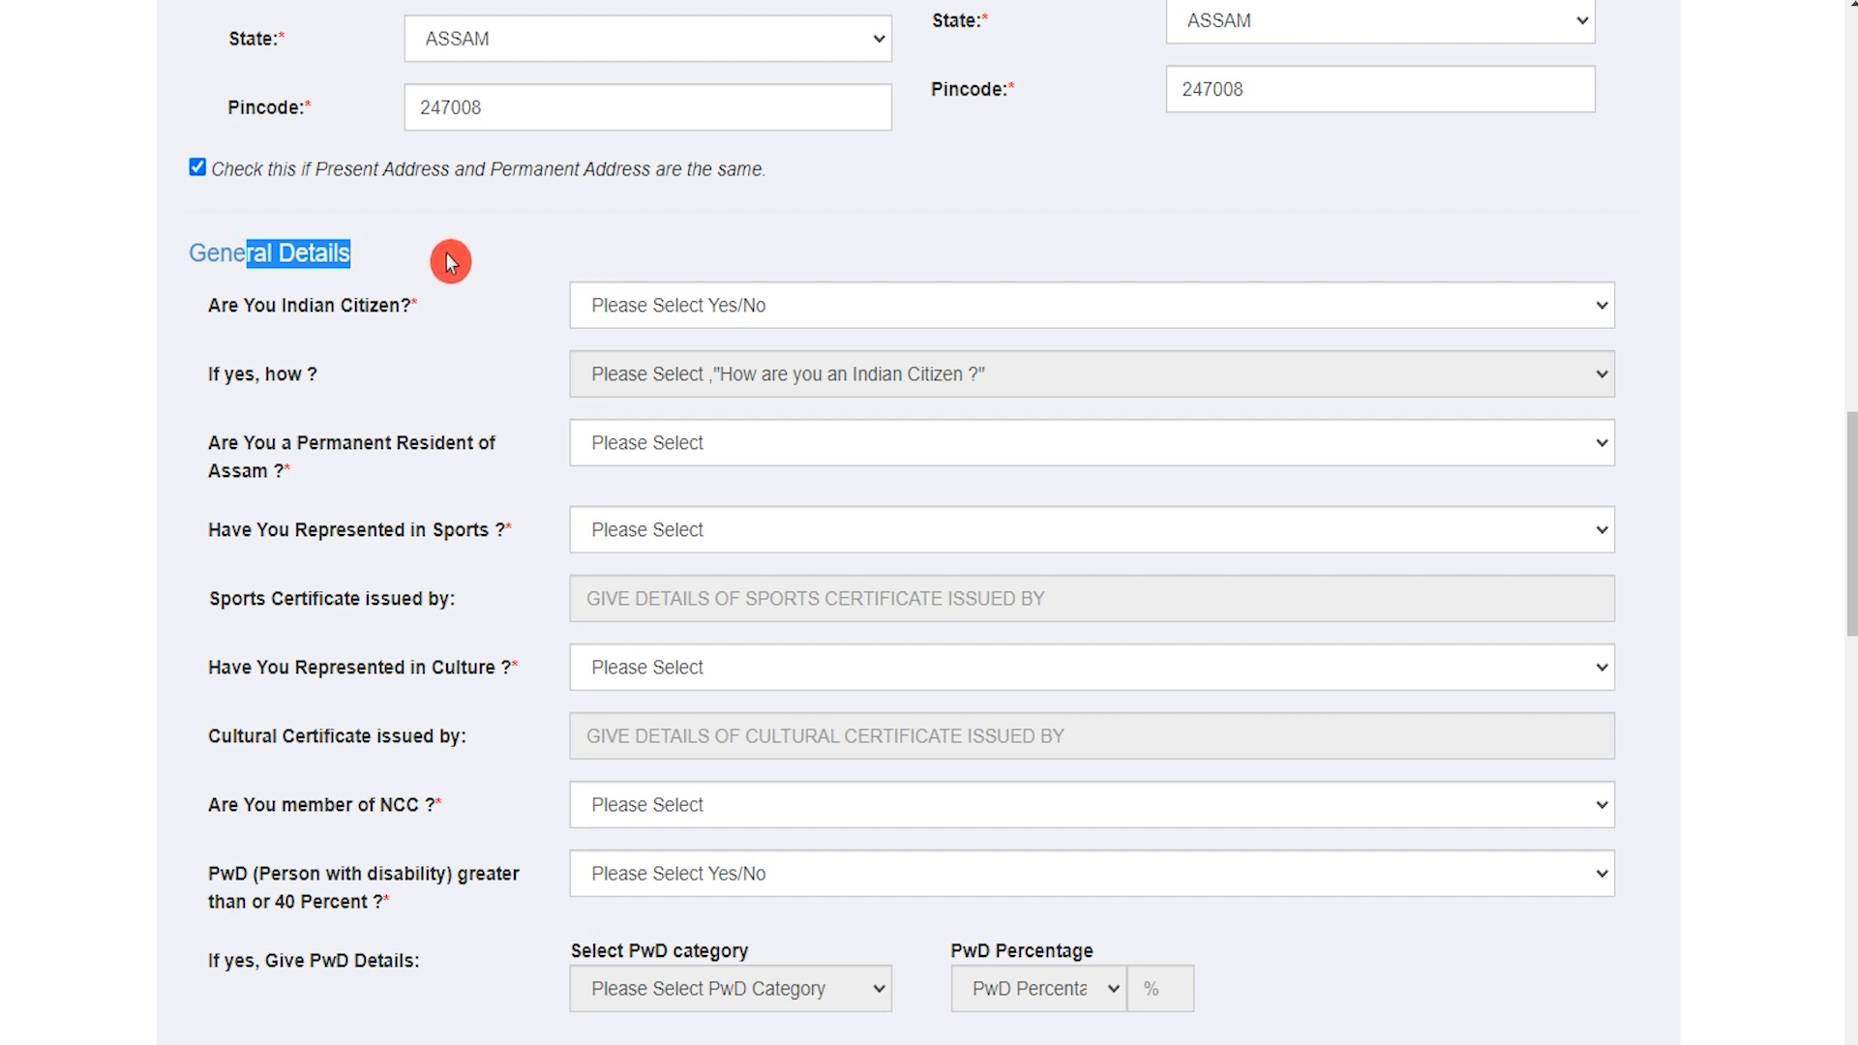
Step: Answer Yes to Indian citizen, acquired BY BIRTH
{"action": "left_click", "coordinate": [765, 306]}
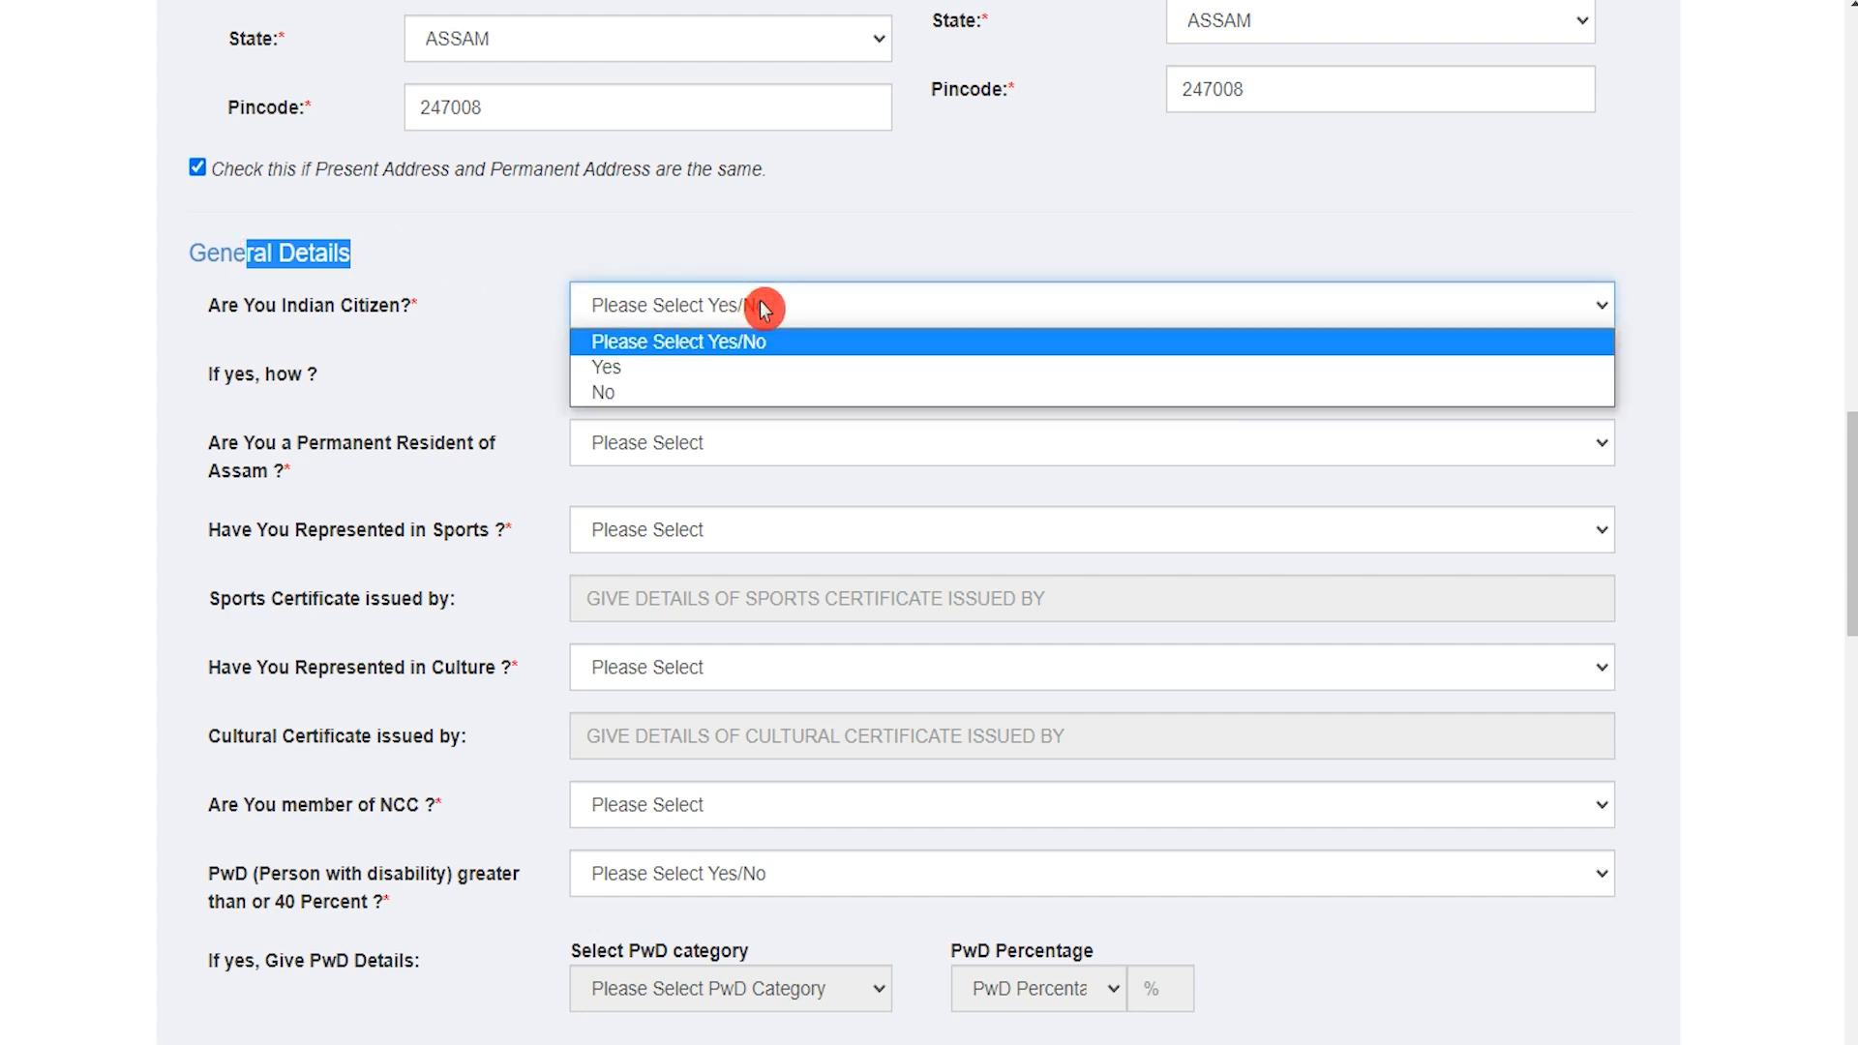
{"action": "left_click", "coordinate": [675, 378]}
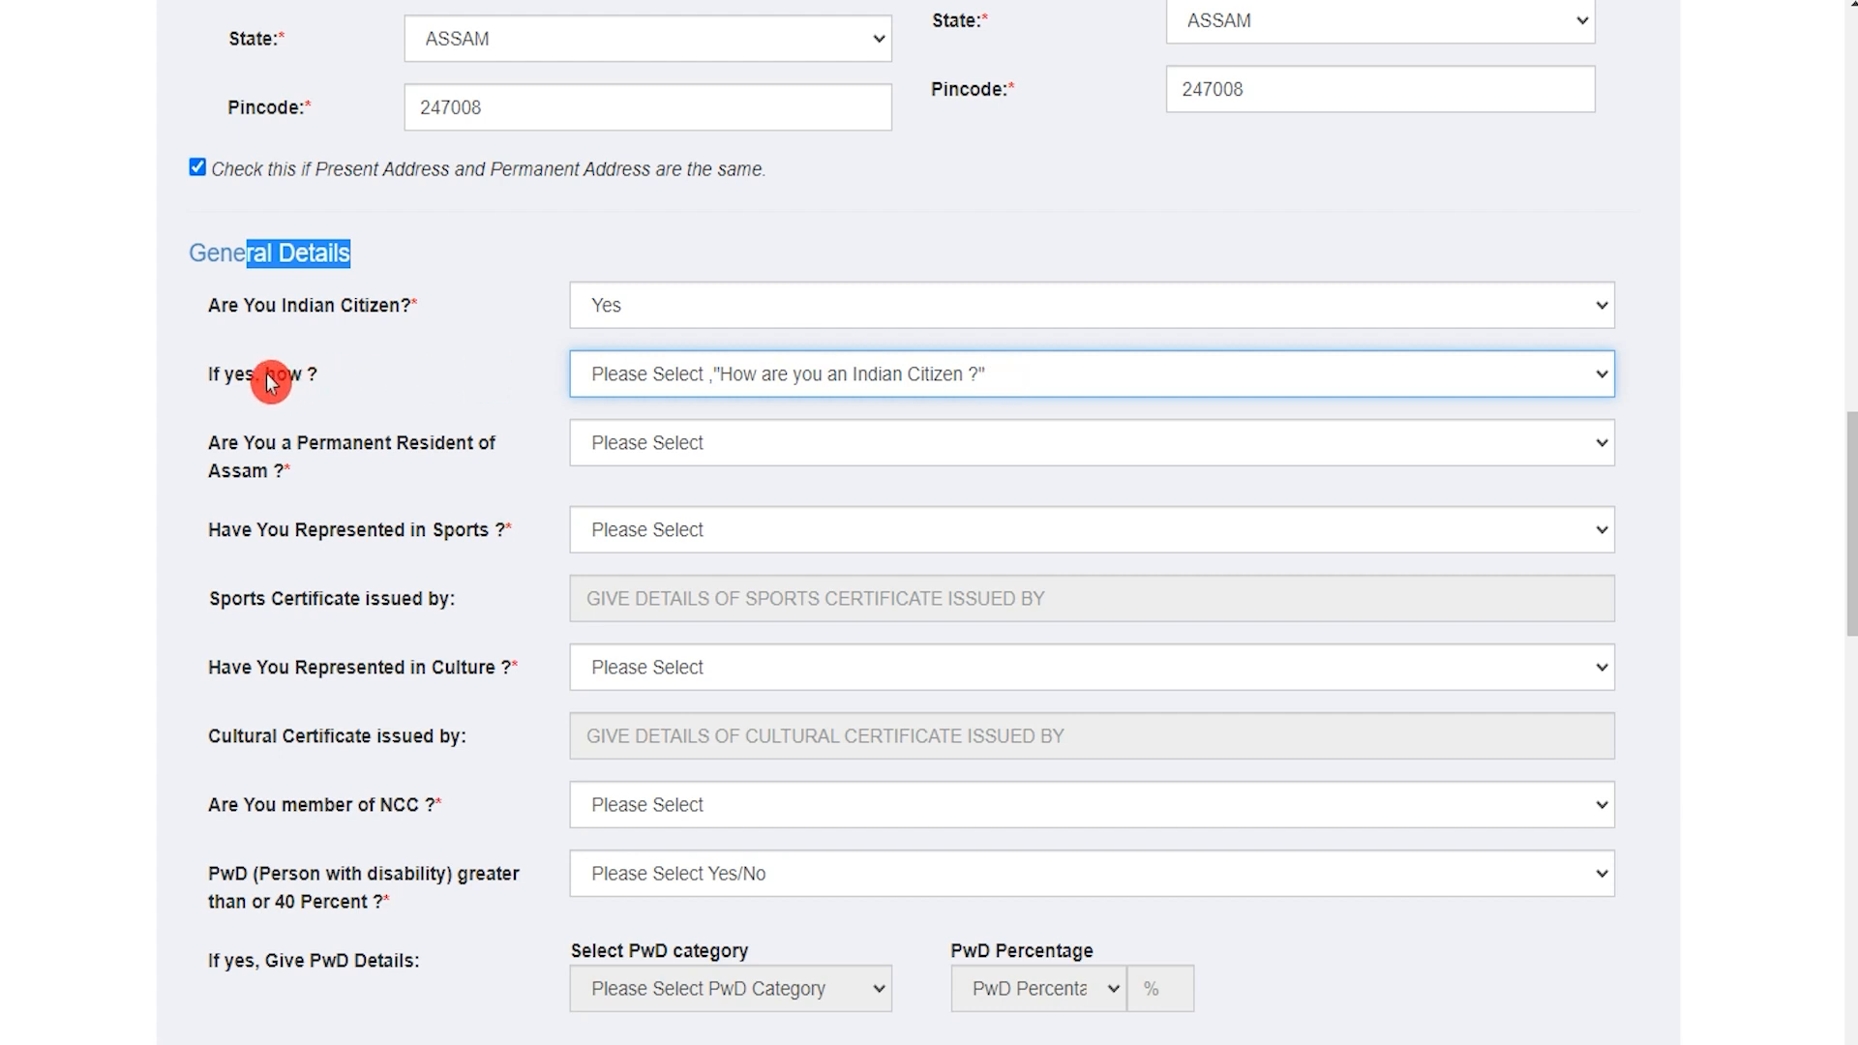
{"action": "left_click", "coordinate": [235, 383]}
{"action": "left_click_drag", "start_coordinate": [235, 382], "coordinate": [279, 377]}
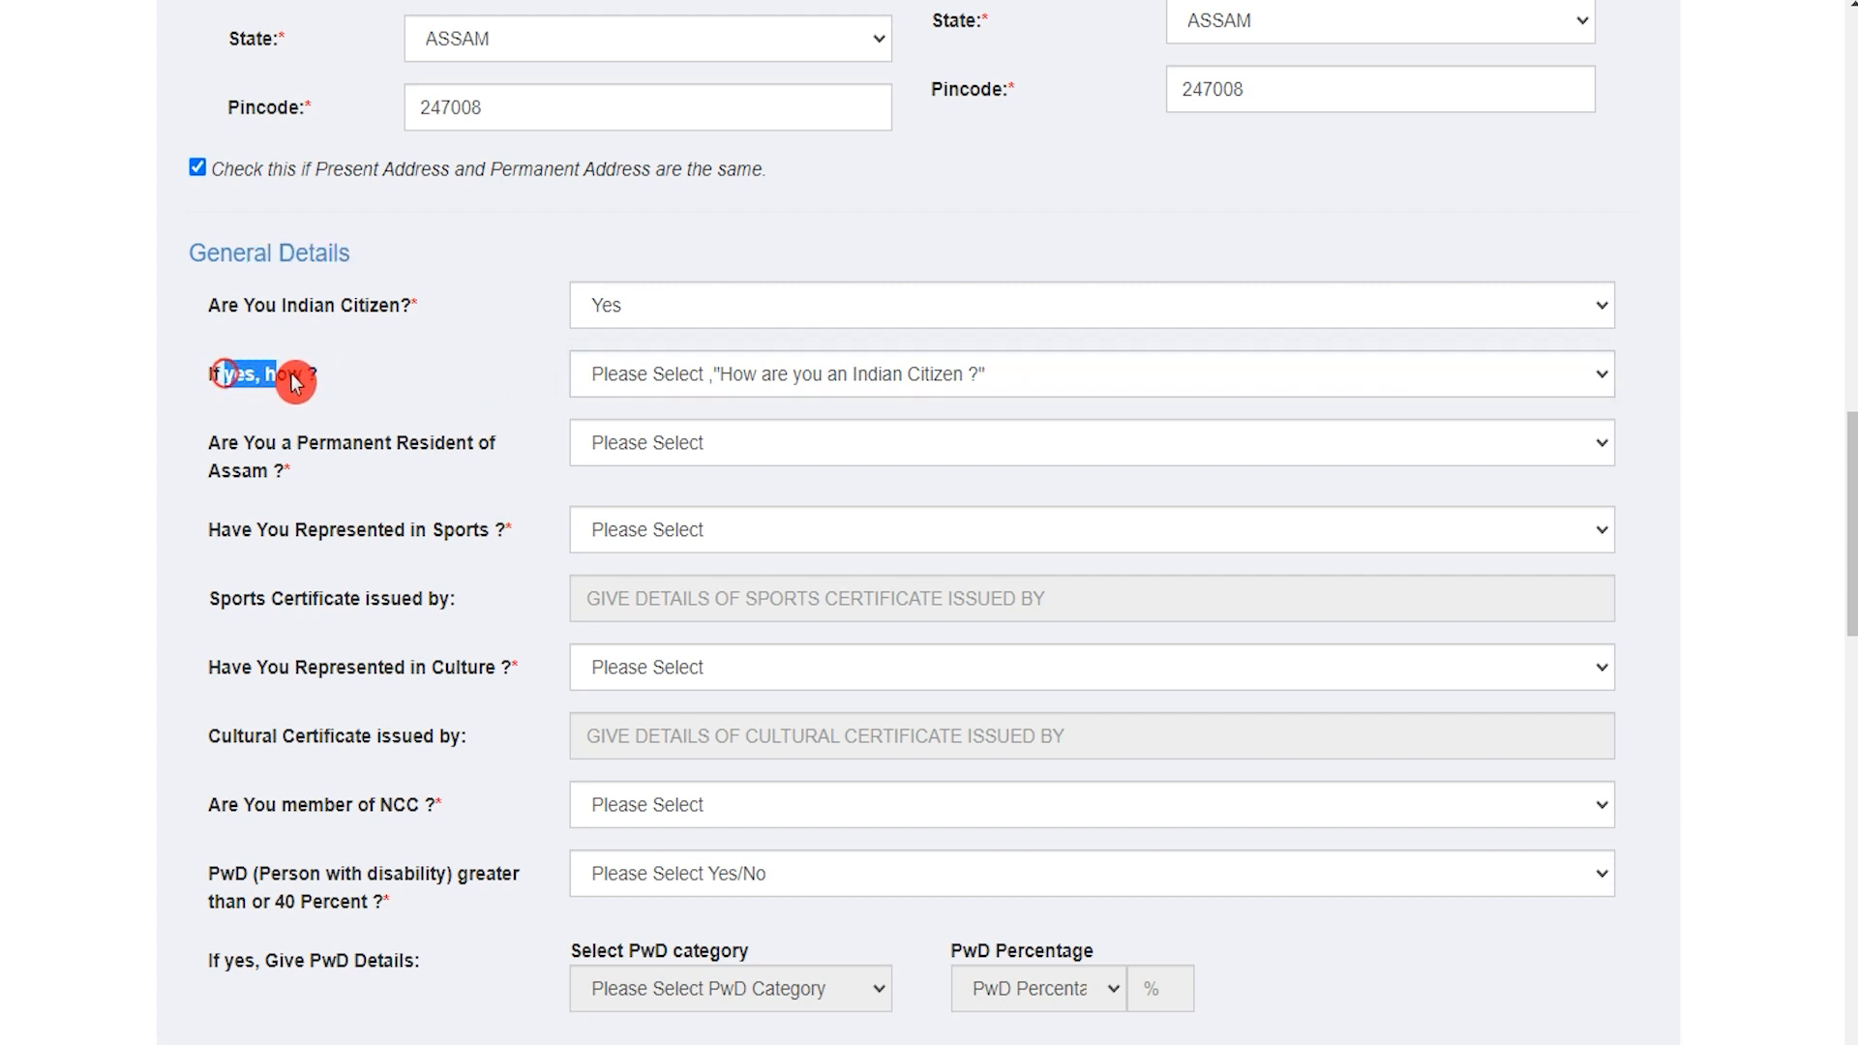
{"action": "left_click", "coordinate": [616, 373]}
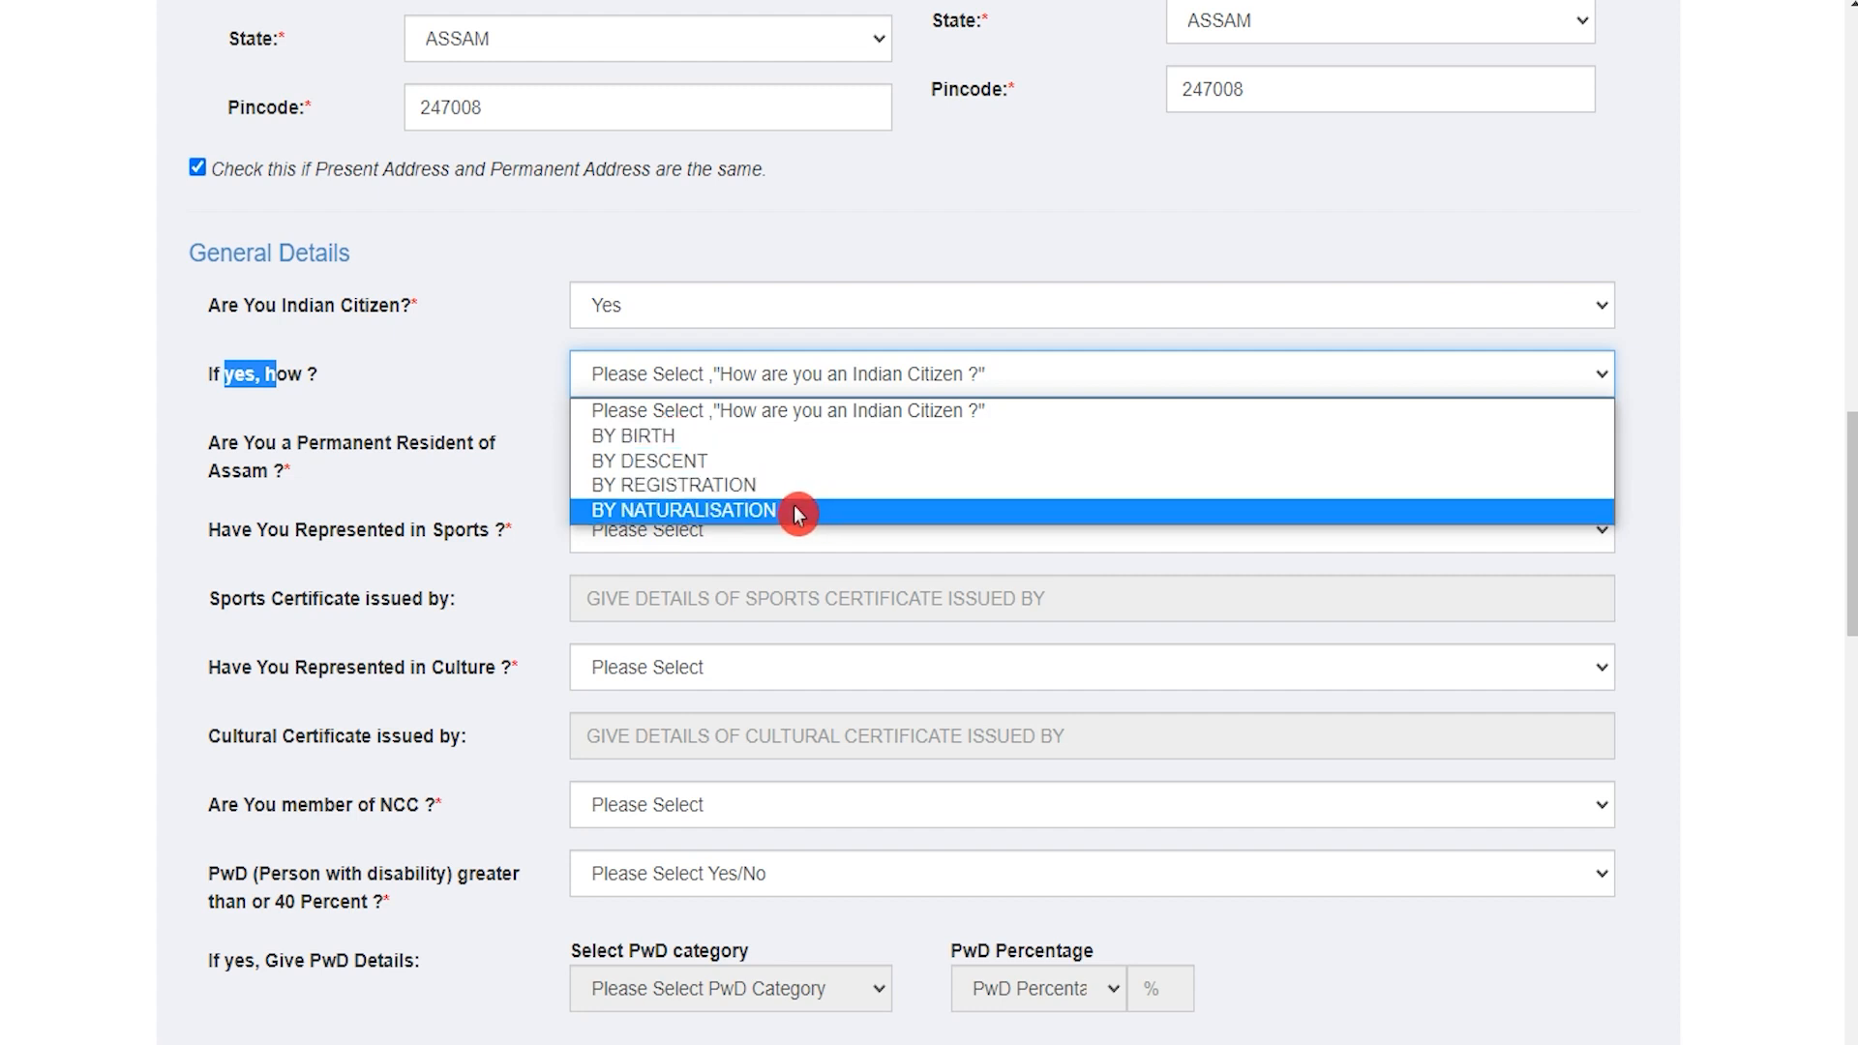
{"action": "left_click", "coordinate": [682, 441]}
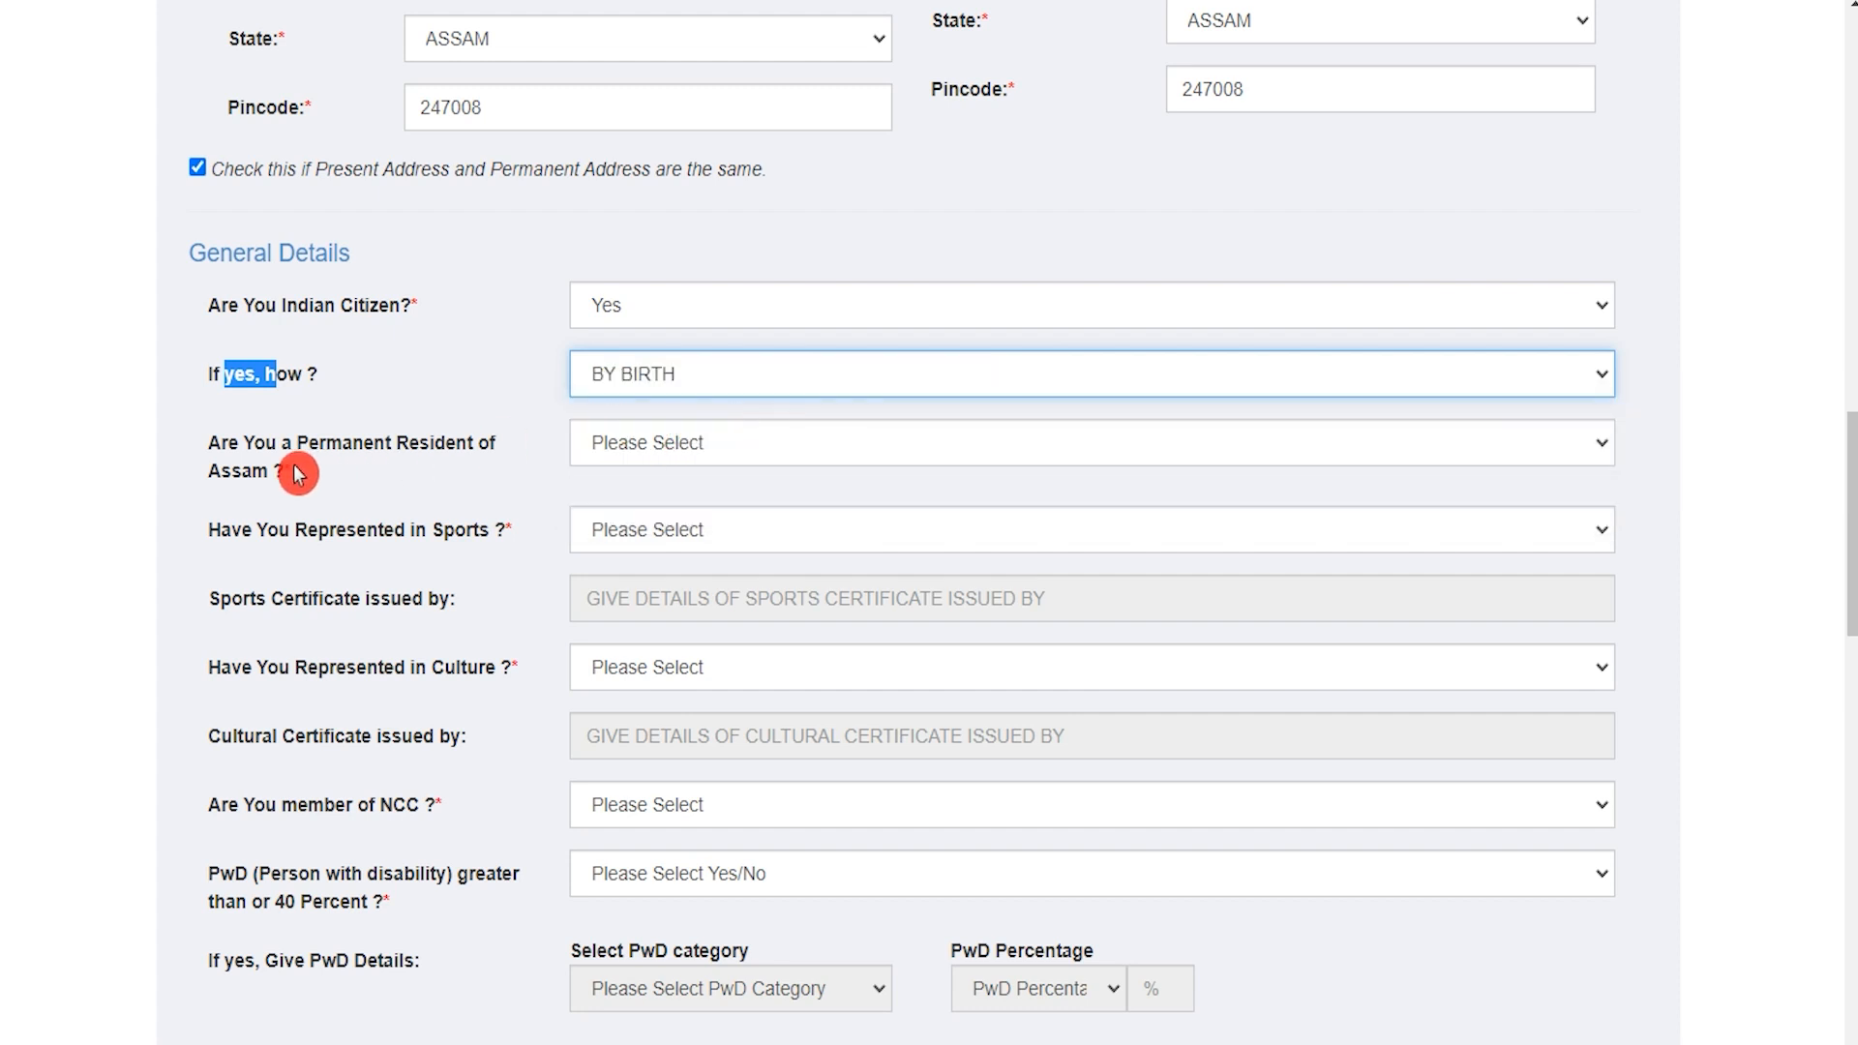
Step: Set Permanent Resident of Assam to Yes and Represented in Sports to No
{"action": "left_click_drag", "start_coordinate": [237, 442], "coordinate": [661, 455]}
{"action": "left_click", "coordinate": [675, 450]}
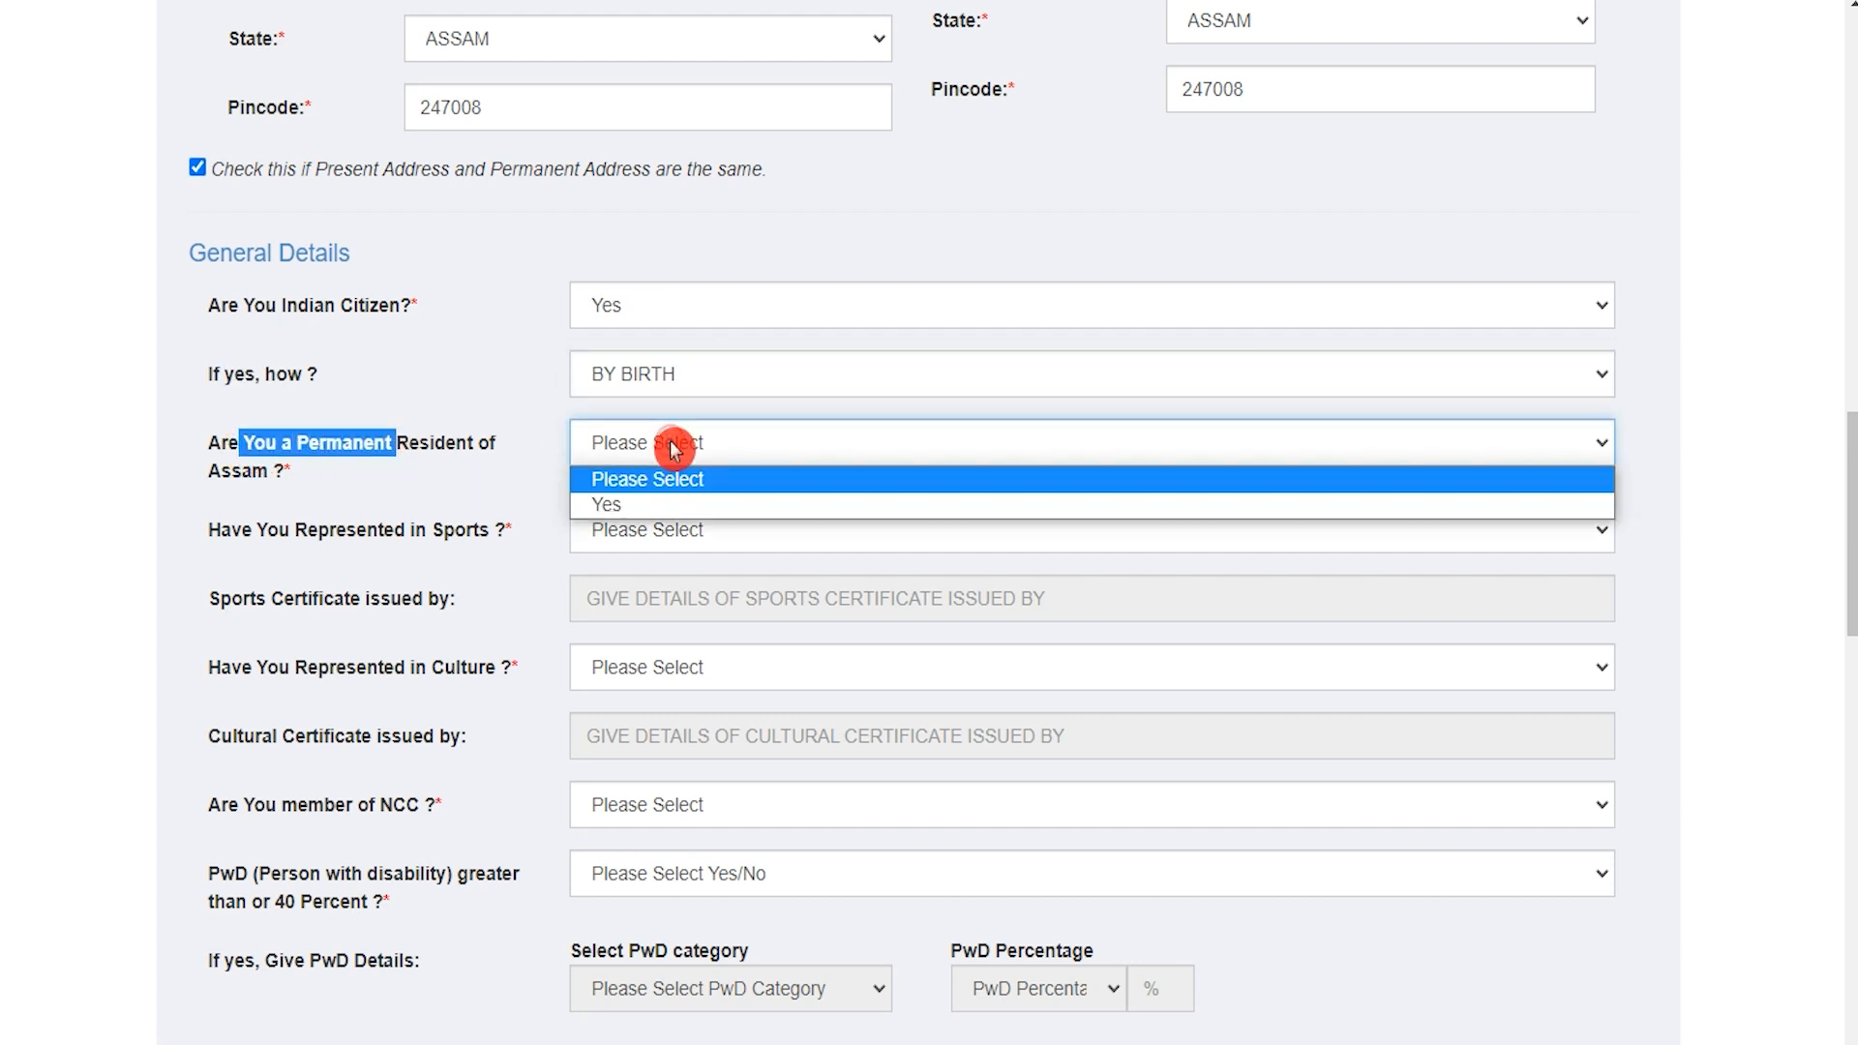
{"action": "left_click", "coordinate": [658, 504]}
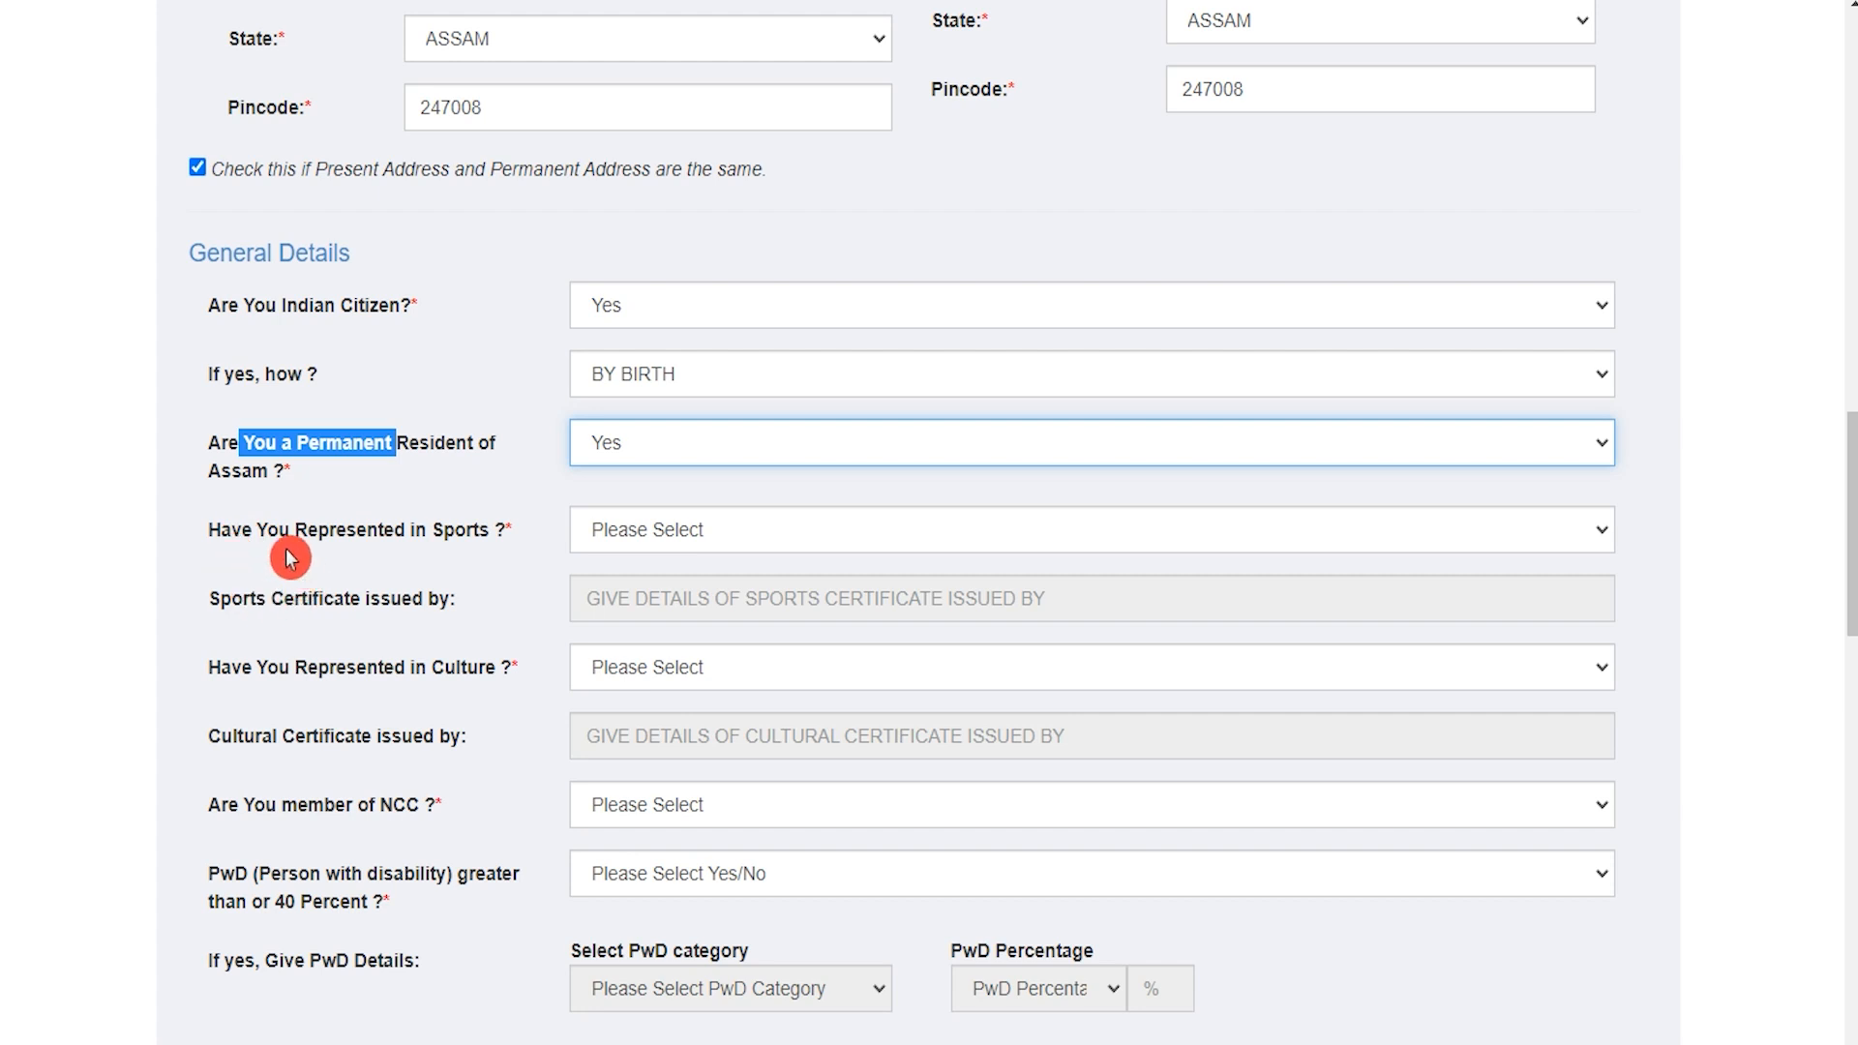
{"action": "left_click_drag", "start_coordinate": [242, 530], "coordinate": [666, 535]}
{"action": "left_click", "coordinate": [665, 532]}
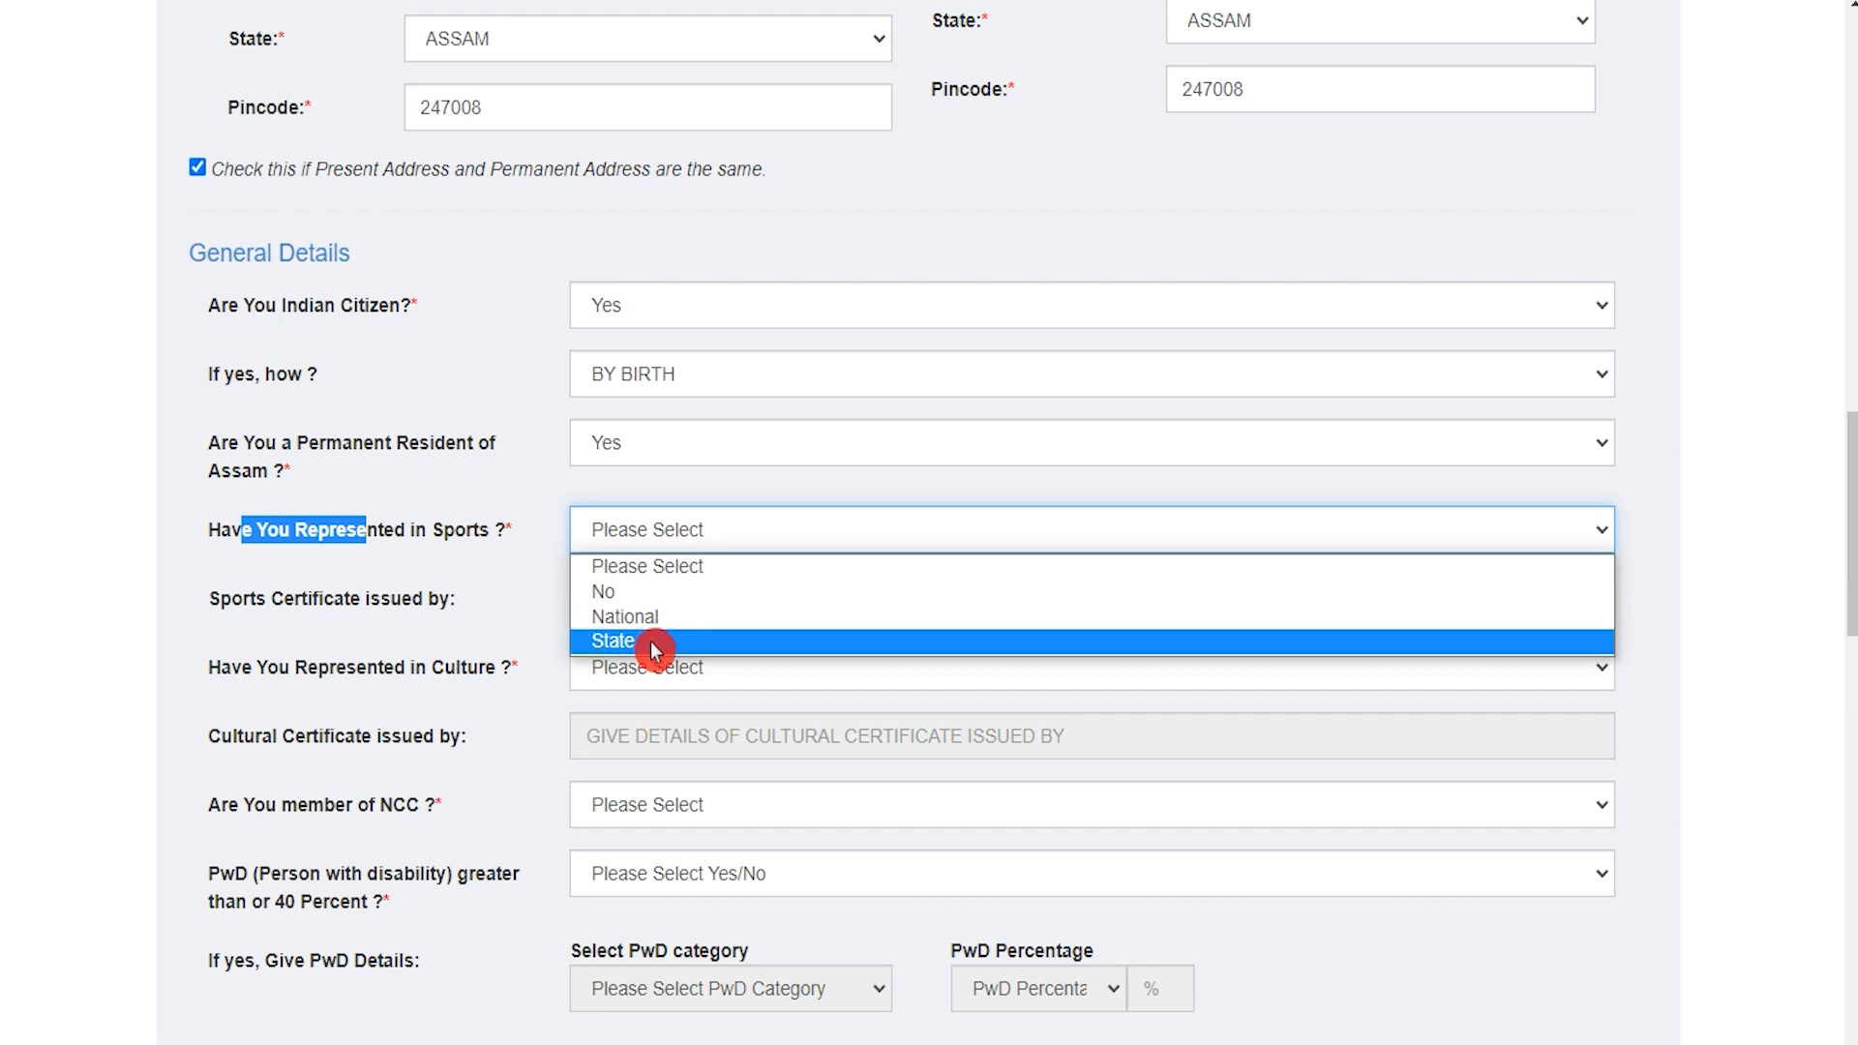
{"action": "left_click", "coordinate": [620, 592]}
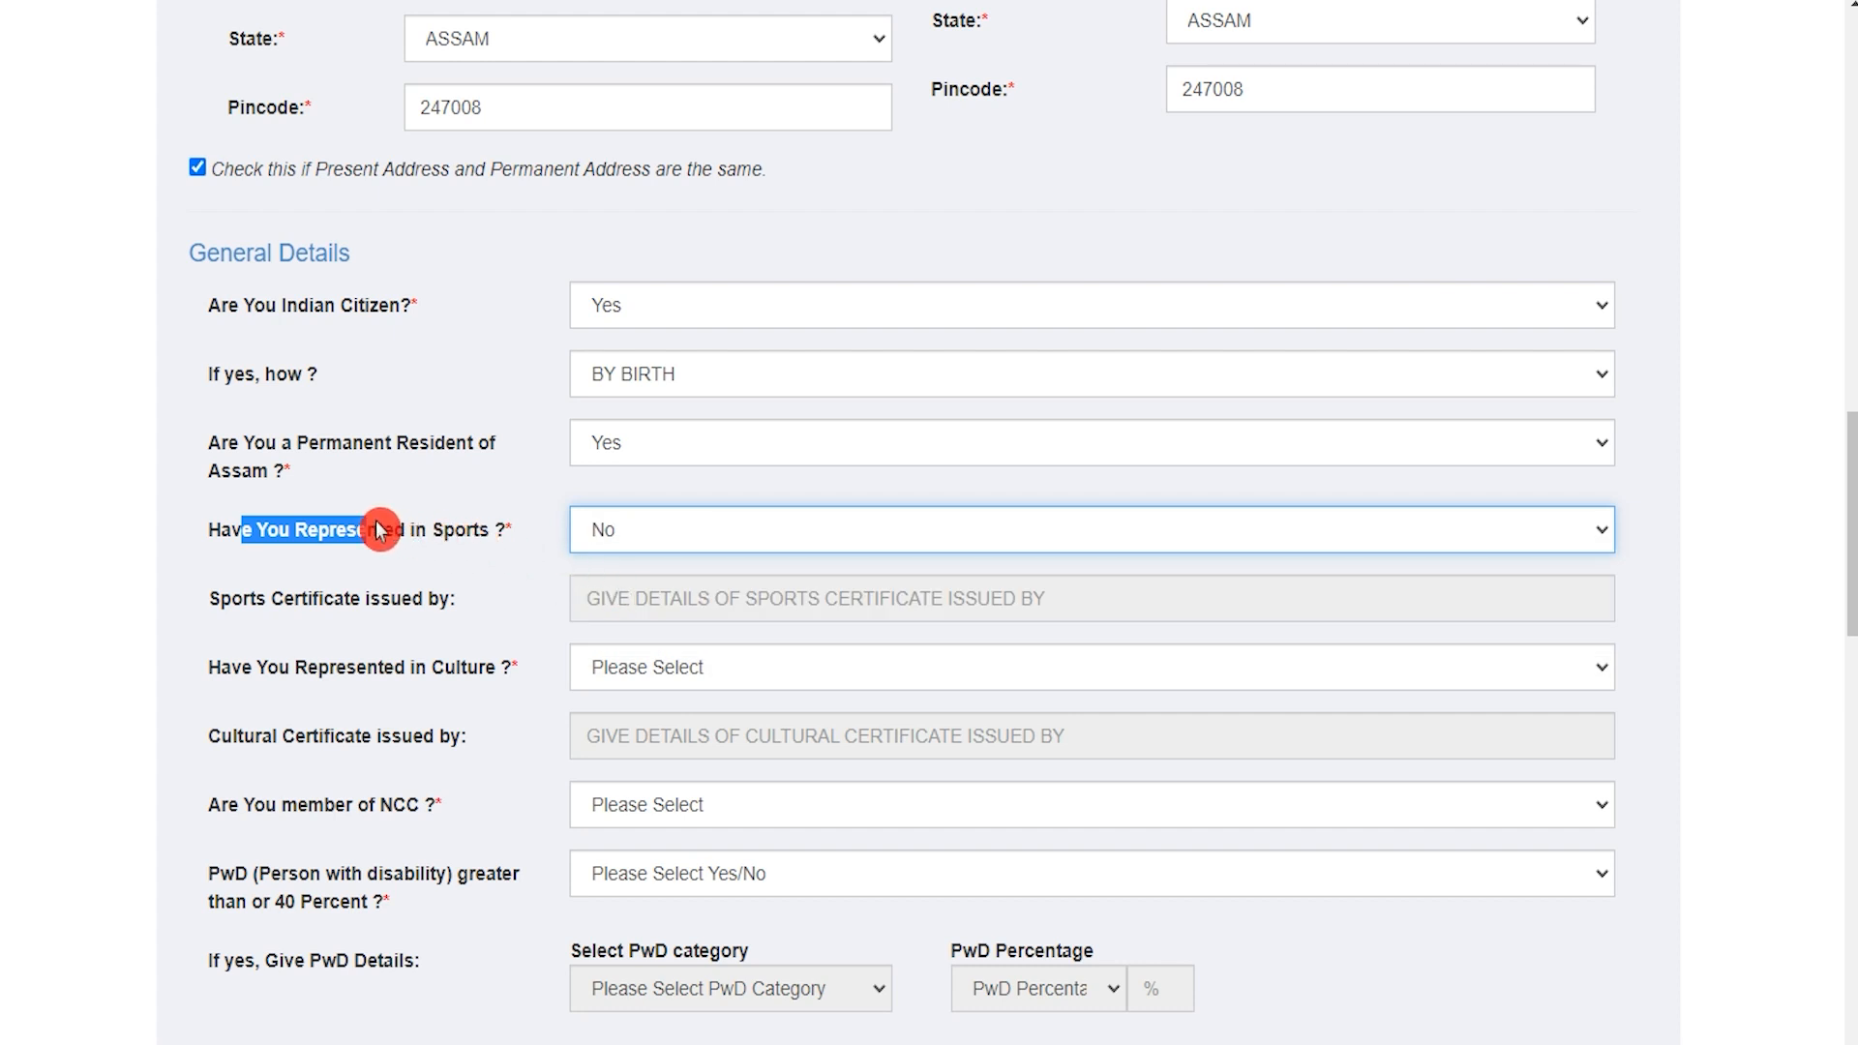
{"action": "left_click", "coordinate": [261, 602]}
{"action": "left_click_drag", "start_coordinate": [261, 601], "coordinate": [391, 600]}
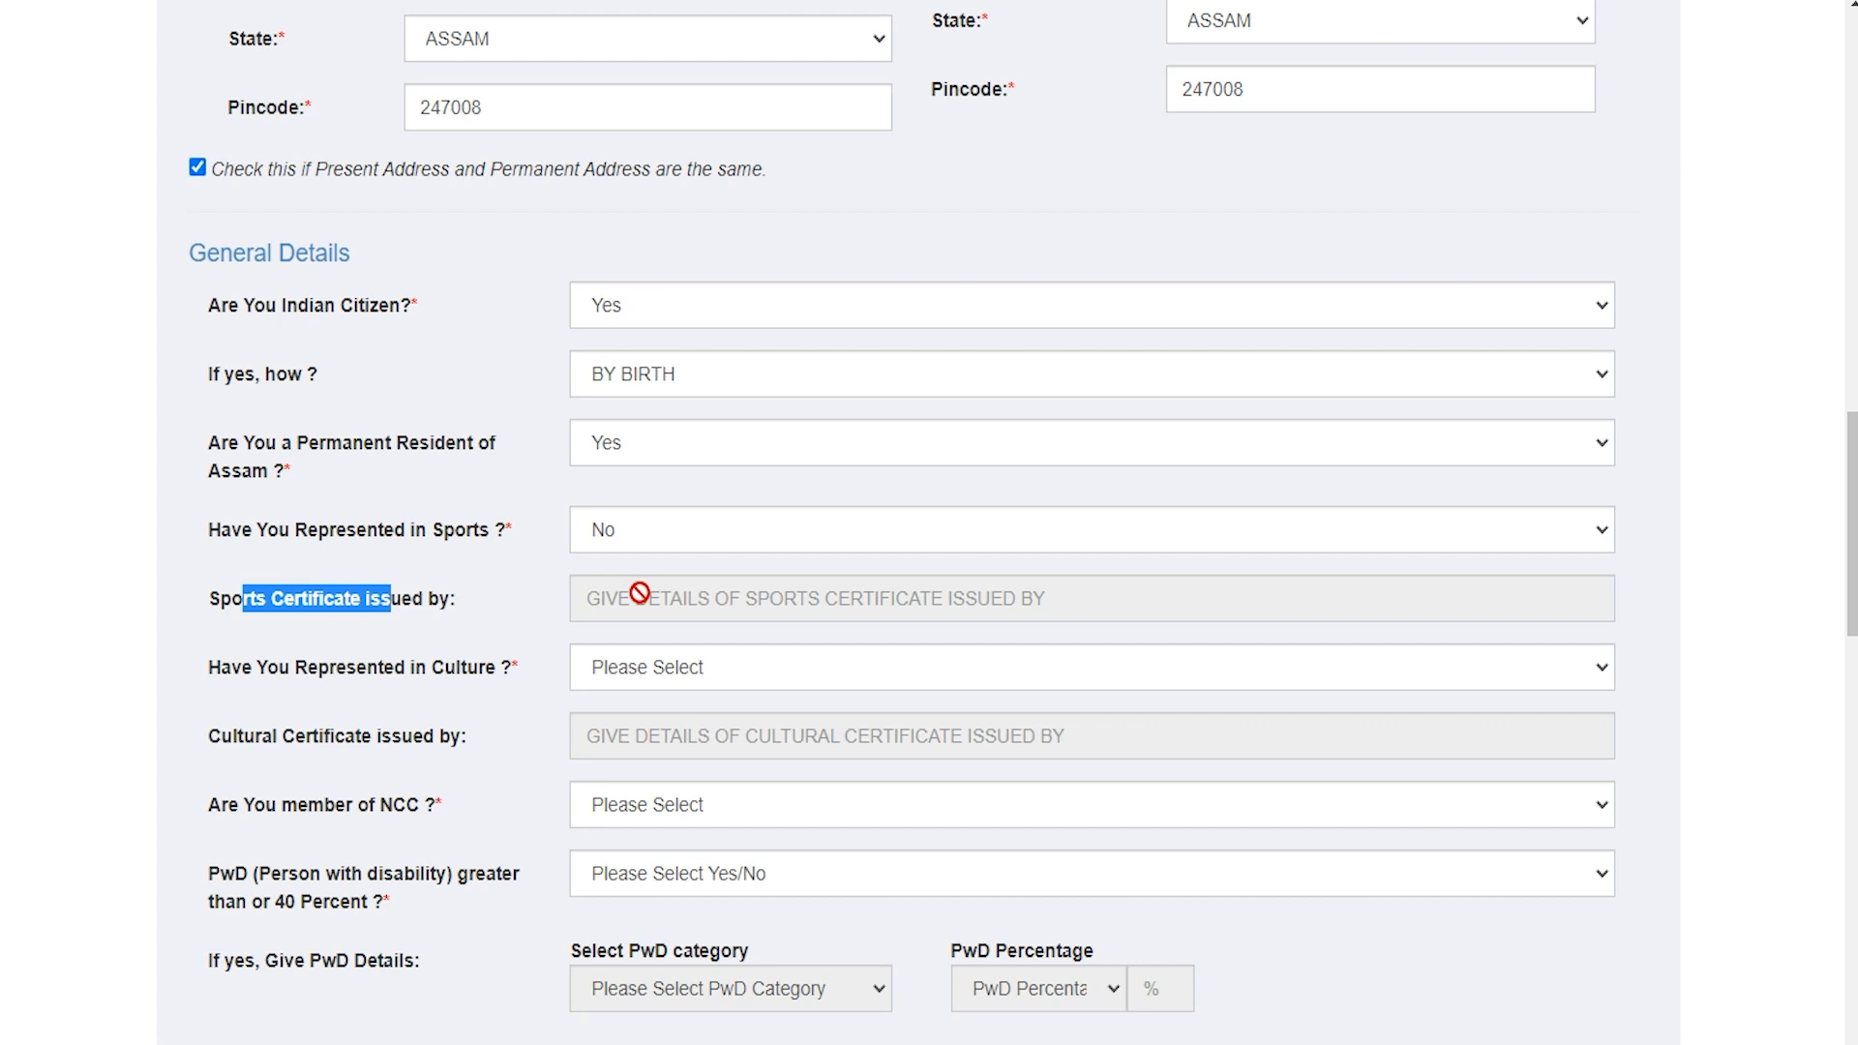
Step: Answer No for culture representation and NCC membership
{"action": "left_click", "coordinate": [483, 682]}
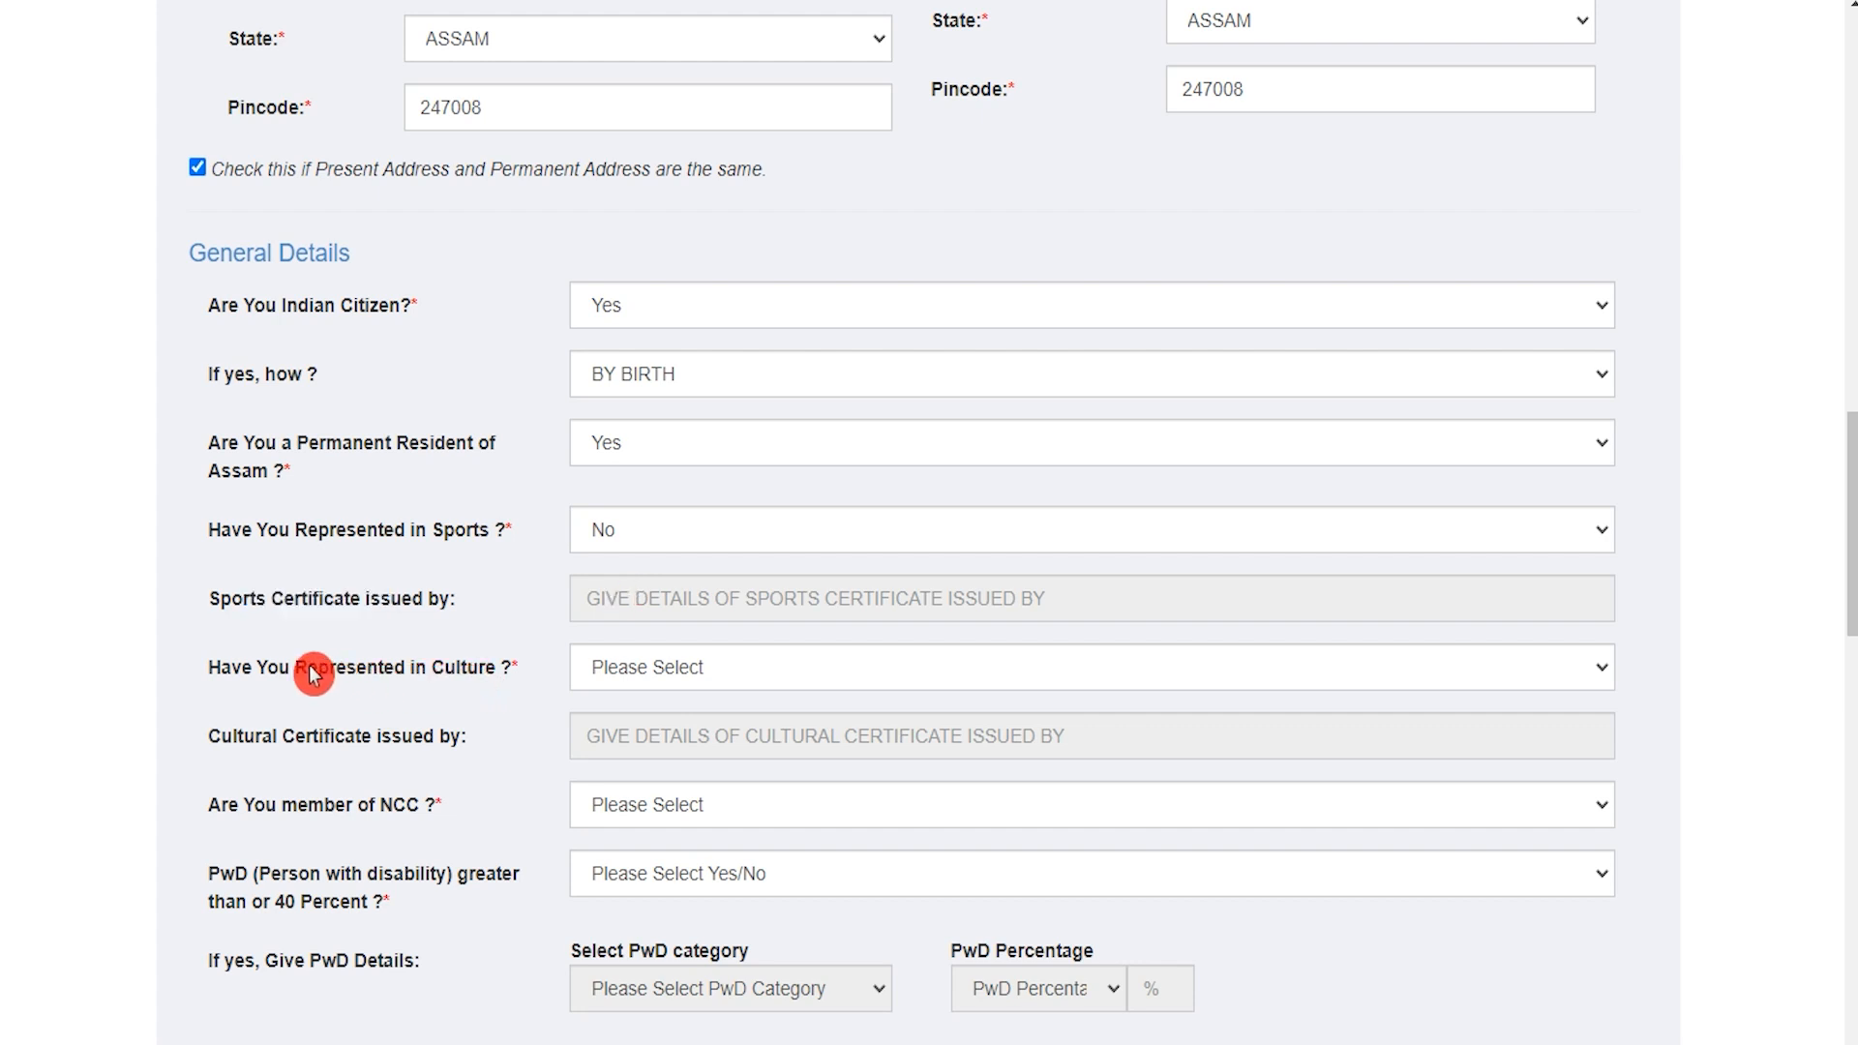
{"action": "left_click_drag", "start_coordinate": [242, 676], "coordinate": [416, 677]}
{"action": "left_click", "coordinate": [668, 683]}
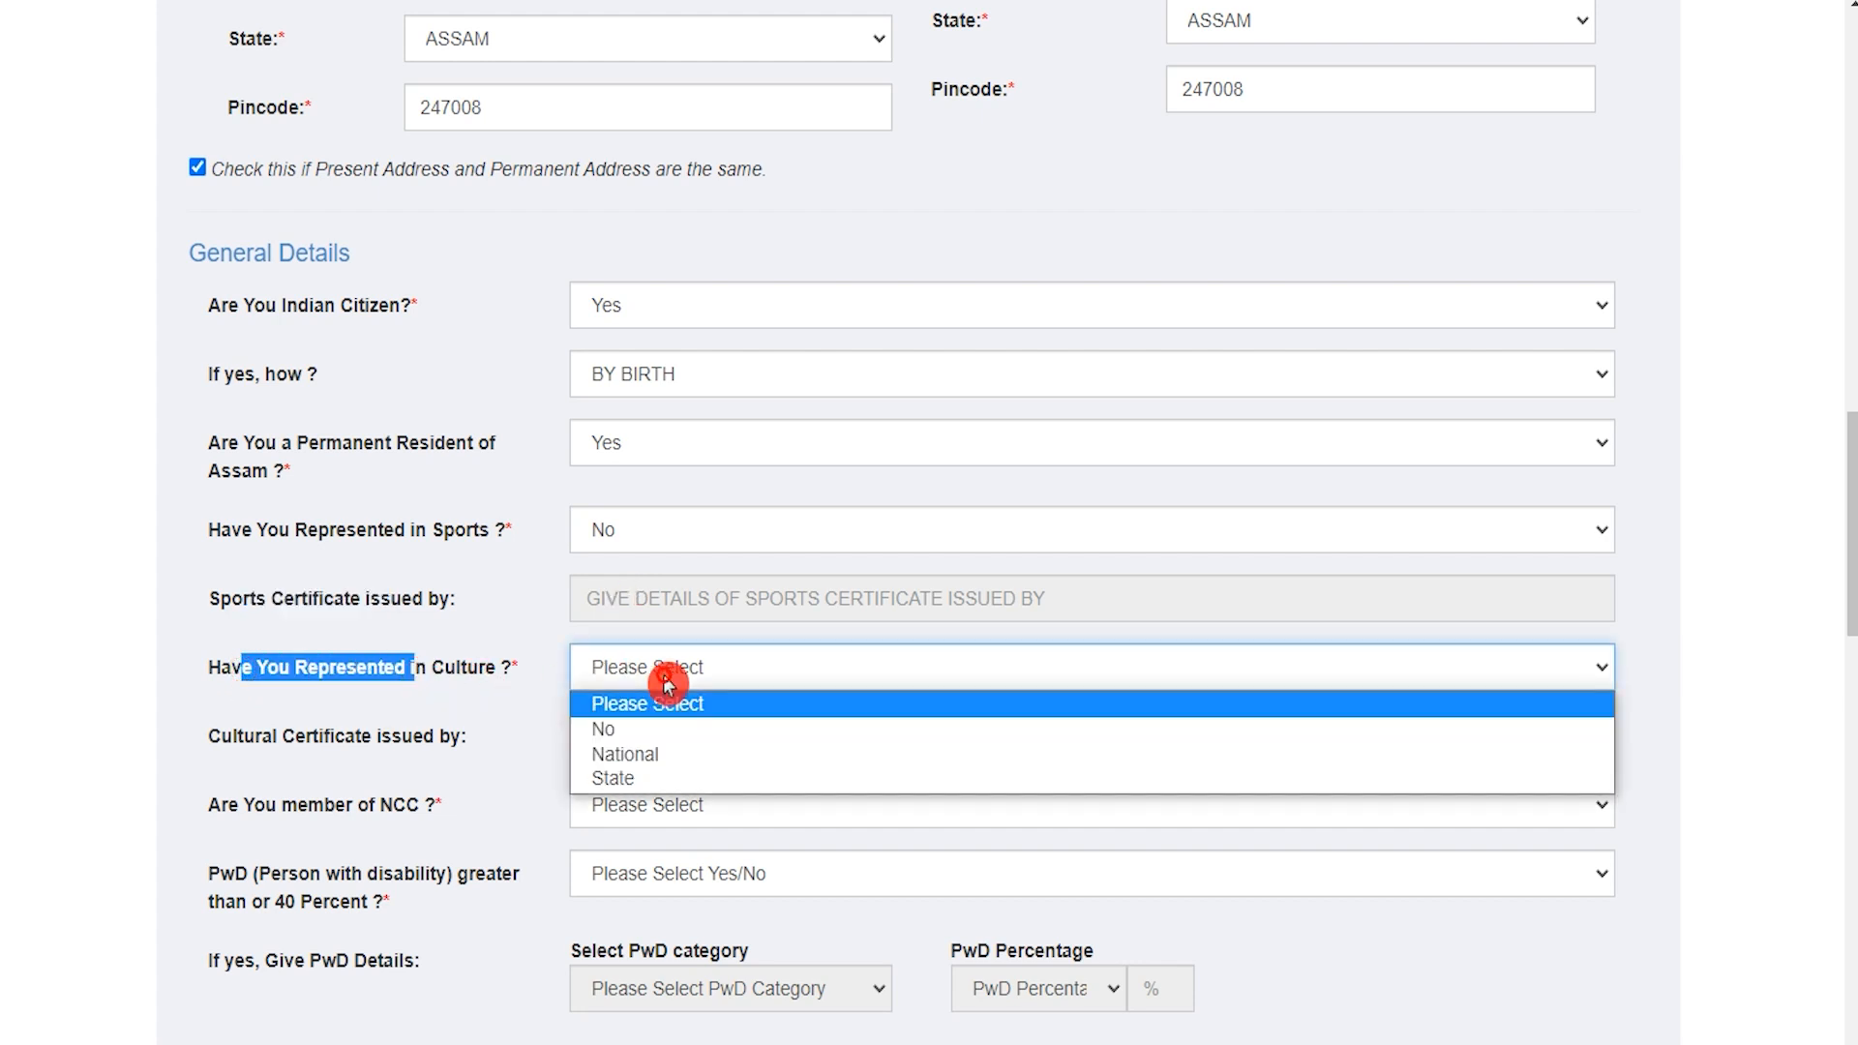
{"action": "left_click", "coordinate": [606, 733]}
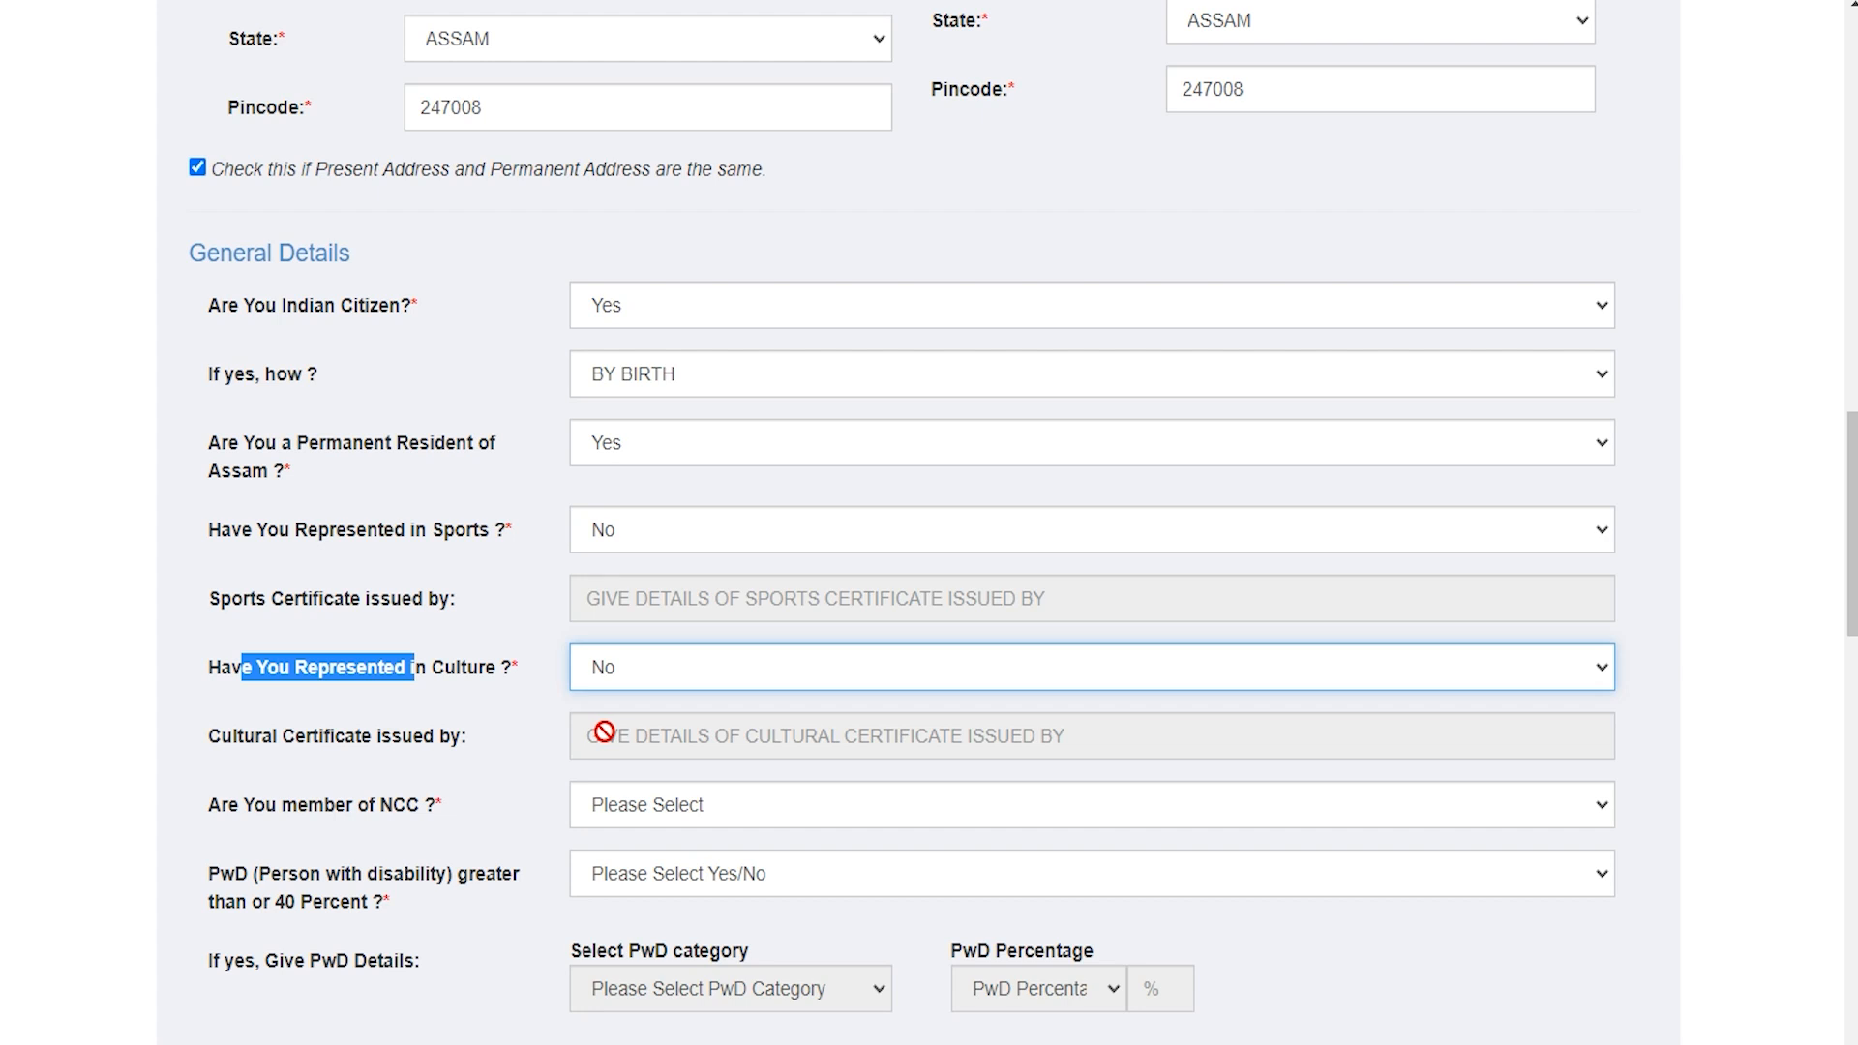
{"action": "left_click", "coordinate": [280, 816]}
{"action": "left_click_drag", "start_coordinate": [280, 816], "coordinate": [696, 817]}
{"action": "left_click", "coordinate": [619, 812]}
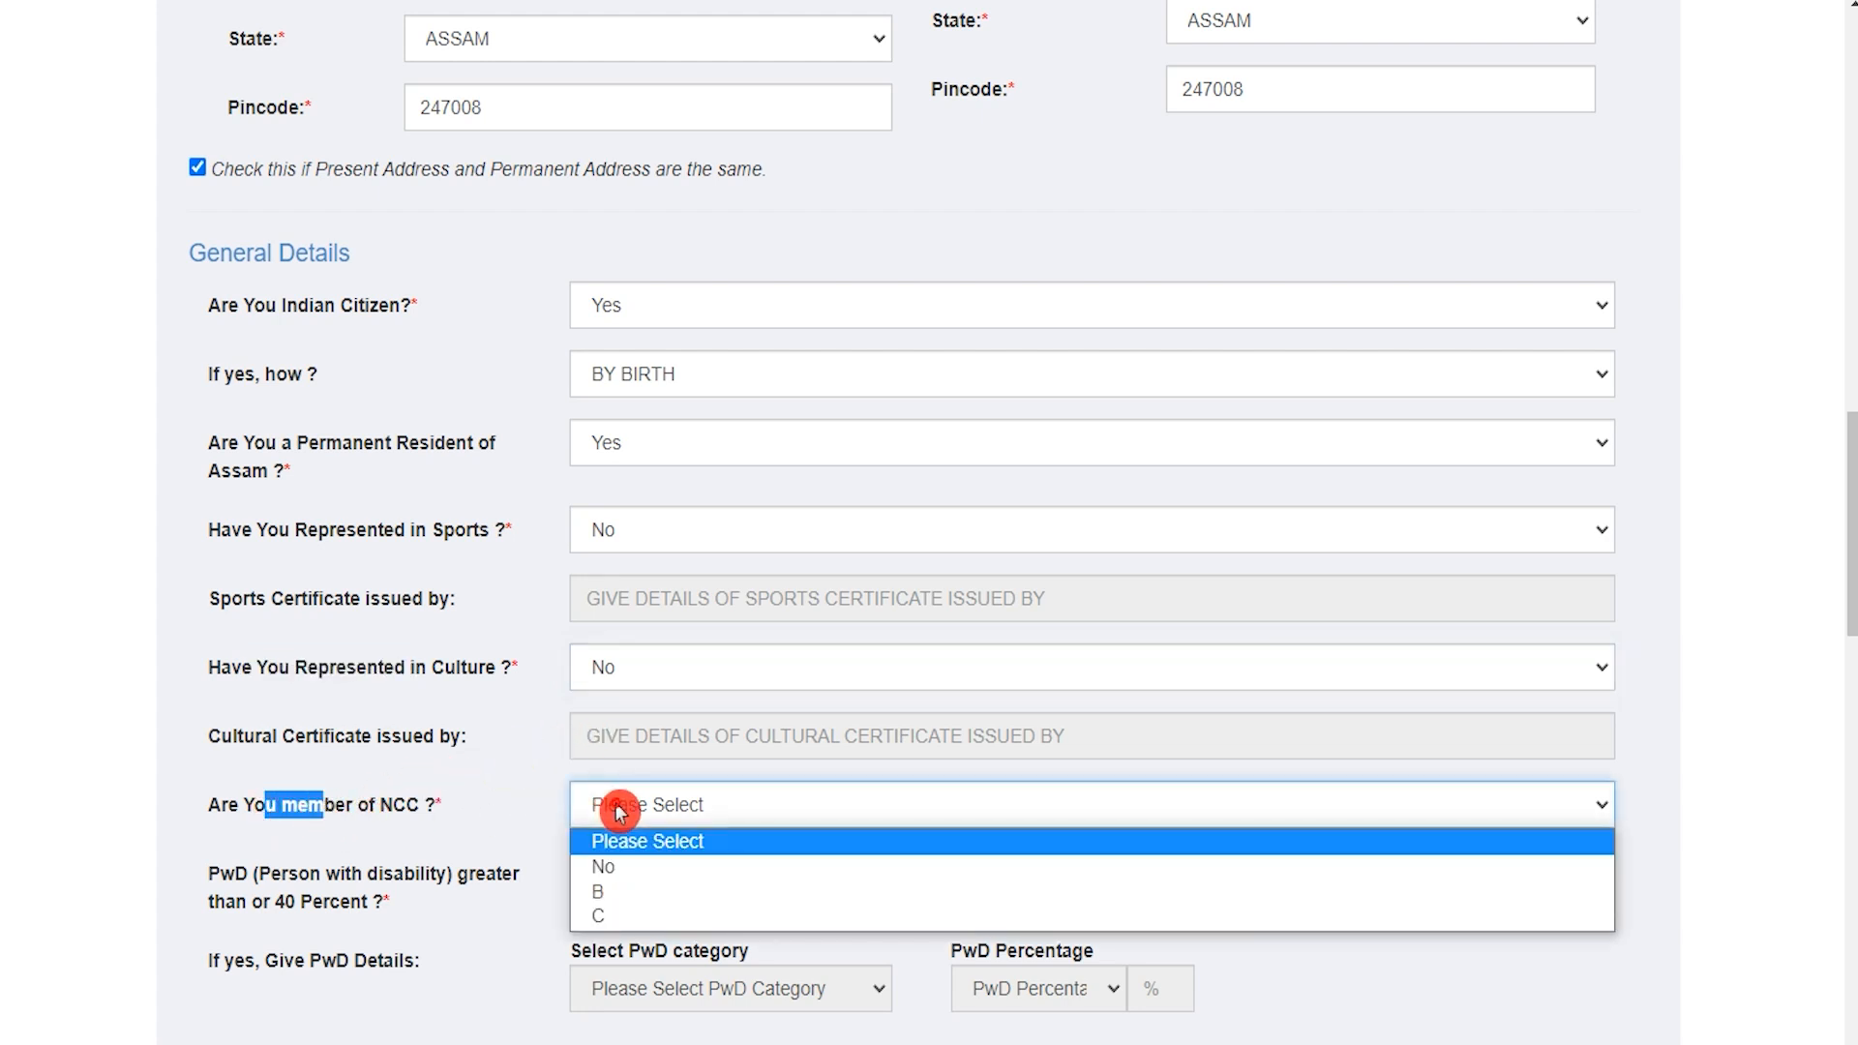
{"action": "left_click", "coordinate": [615, 869]}
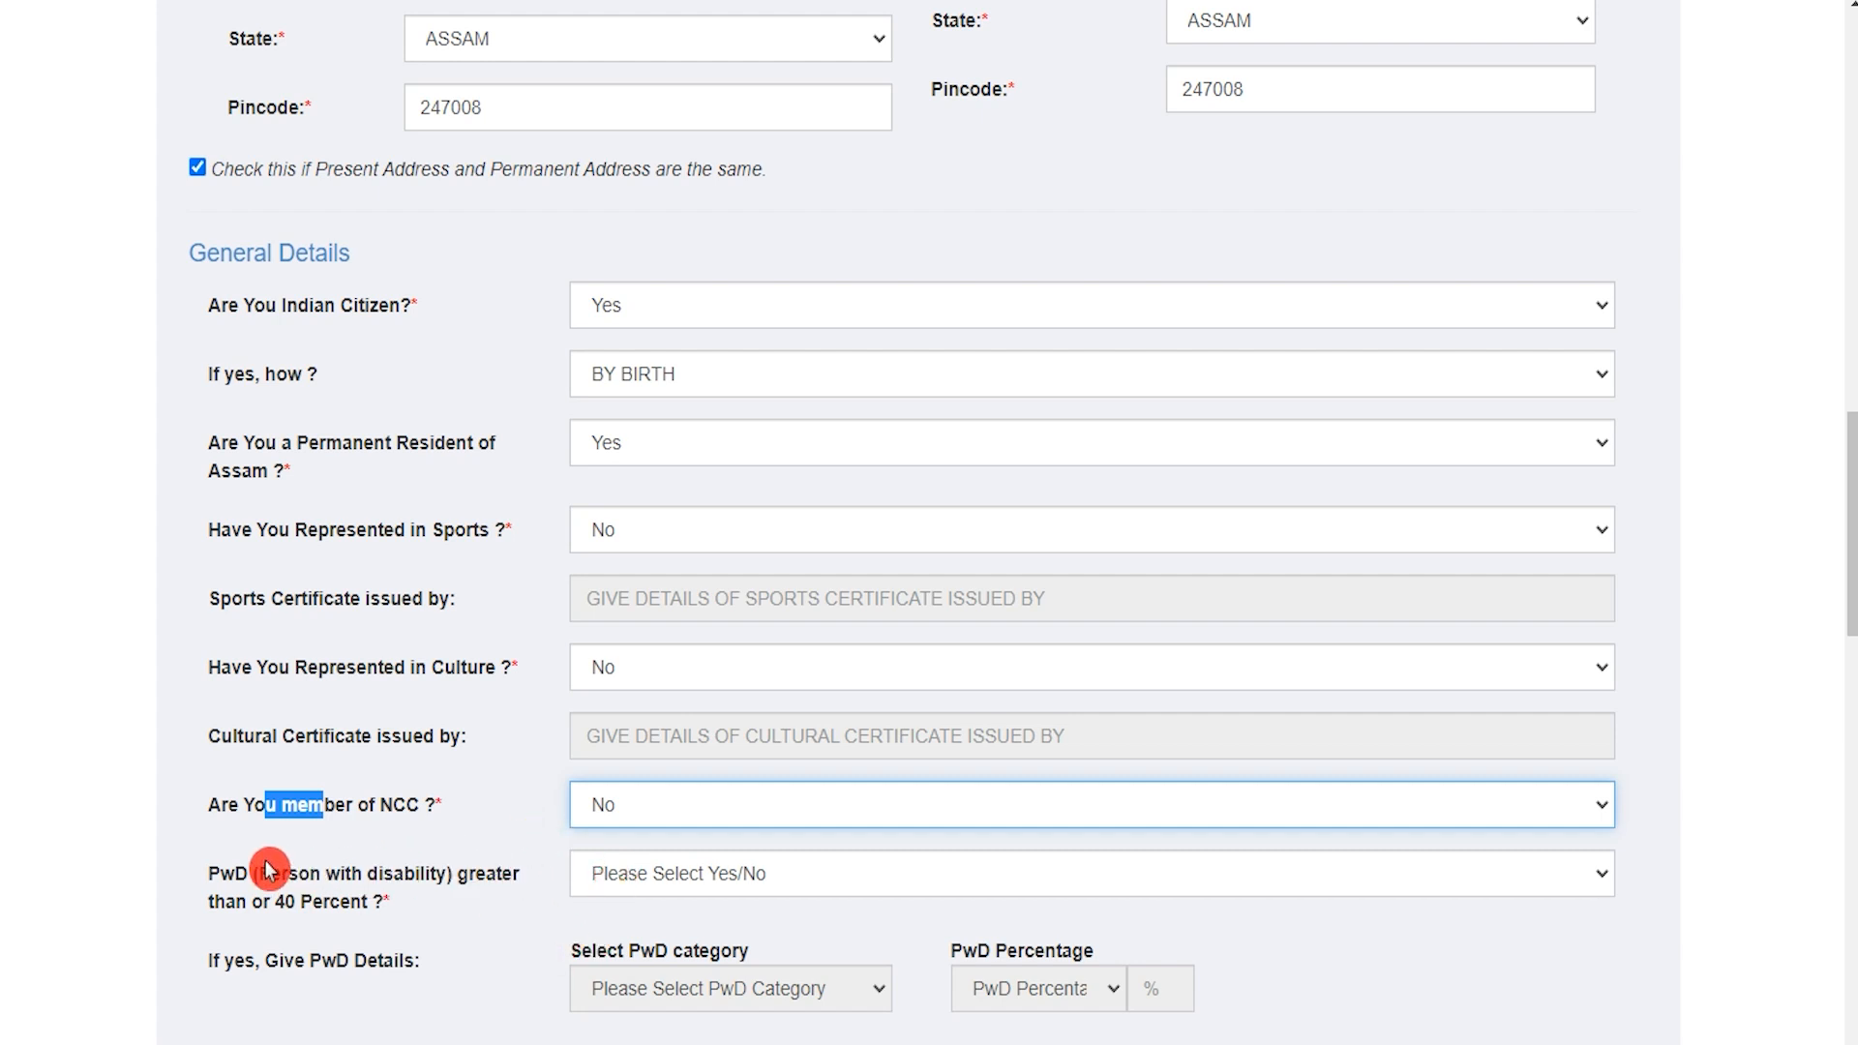
Step: Answer No to having a disability of 40 percent or more
{"action": "left_click_drag", "start_coordinate": [225, 874], "coordinate": [647, 878]}
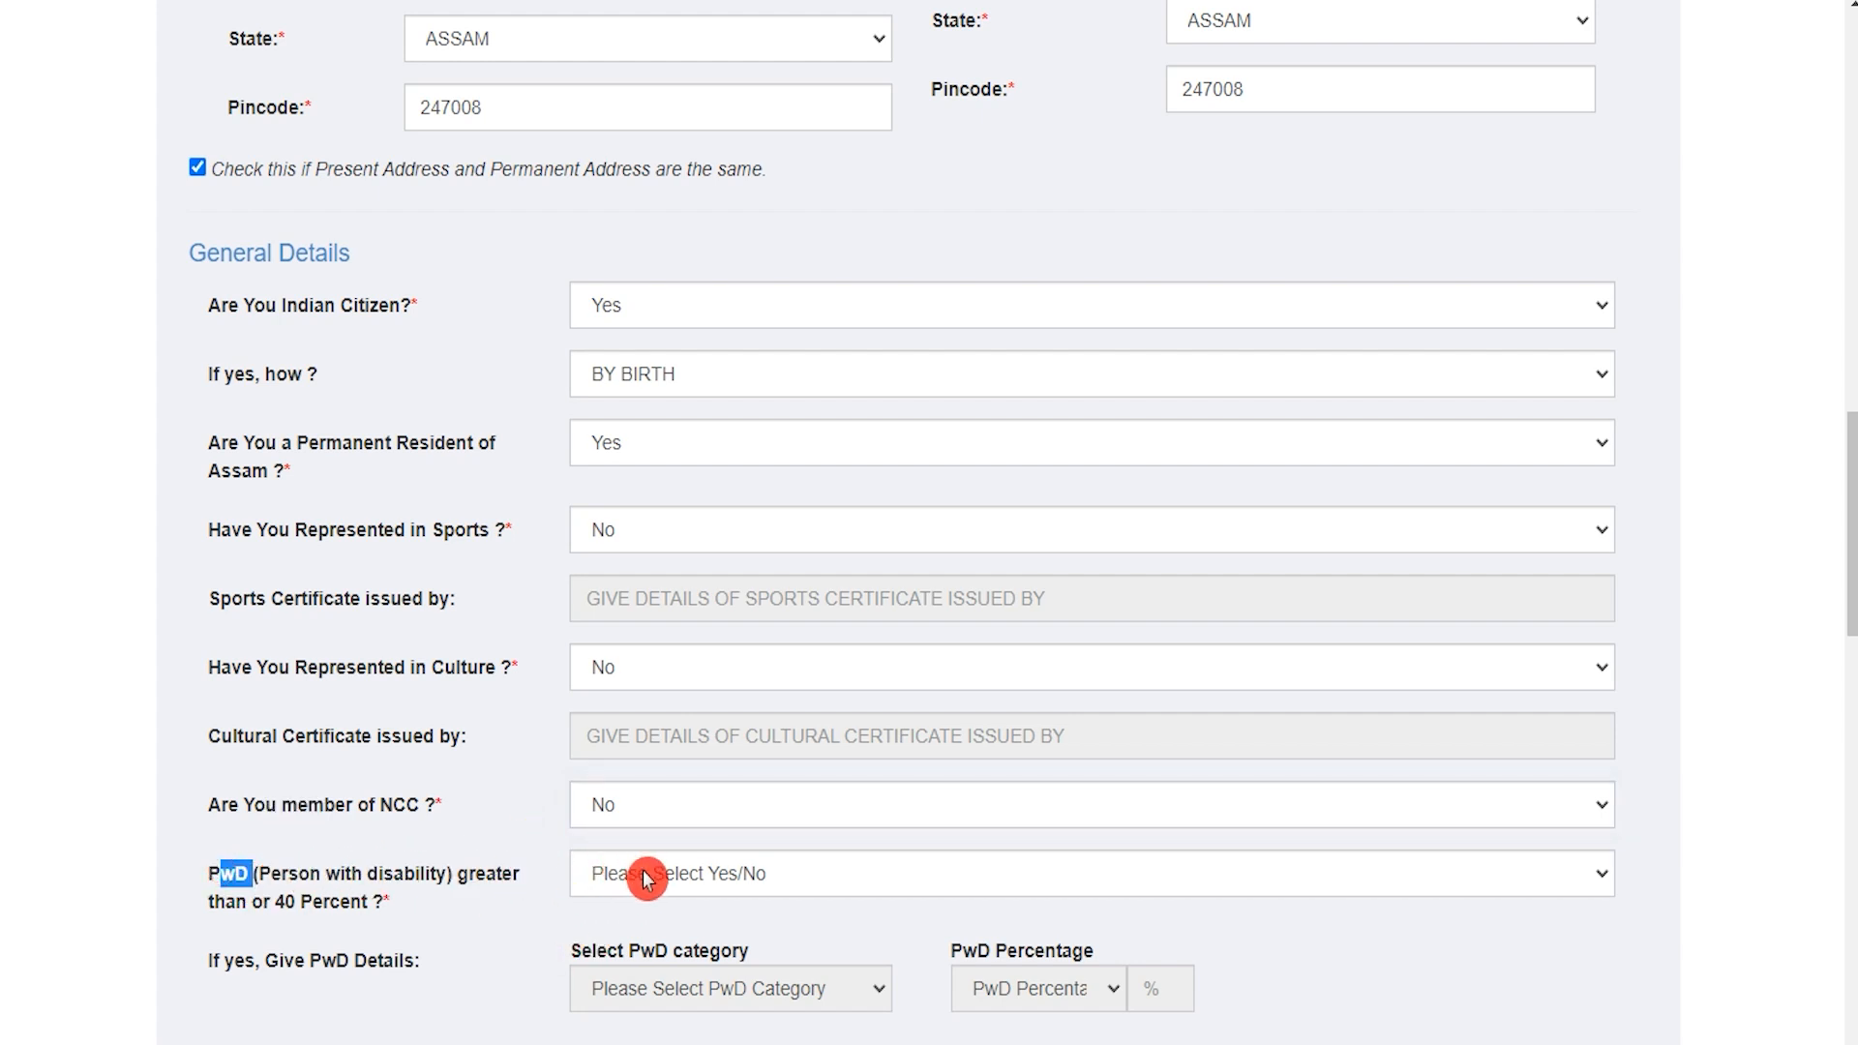
{"action": "left_click_drag", "start_coordinate": [287, 902], "coordinate": [389, 893]}
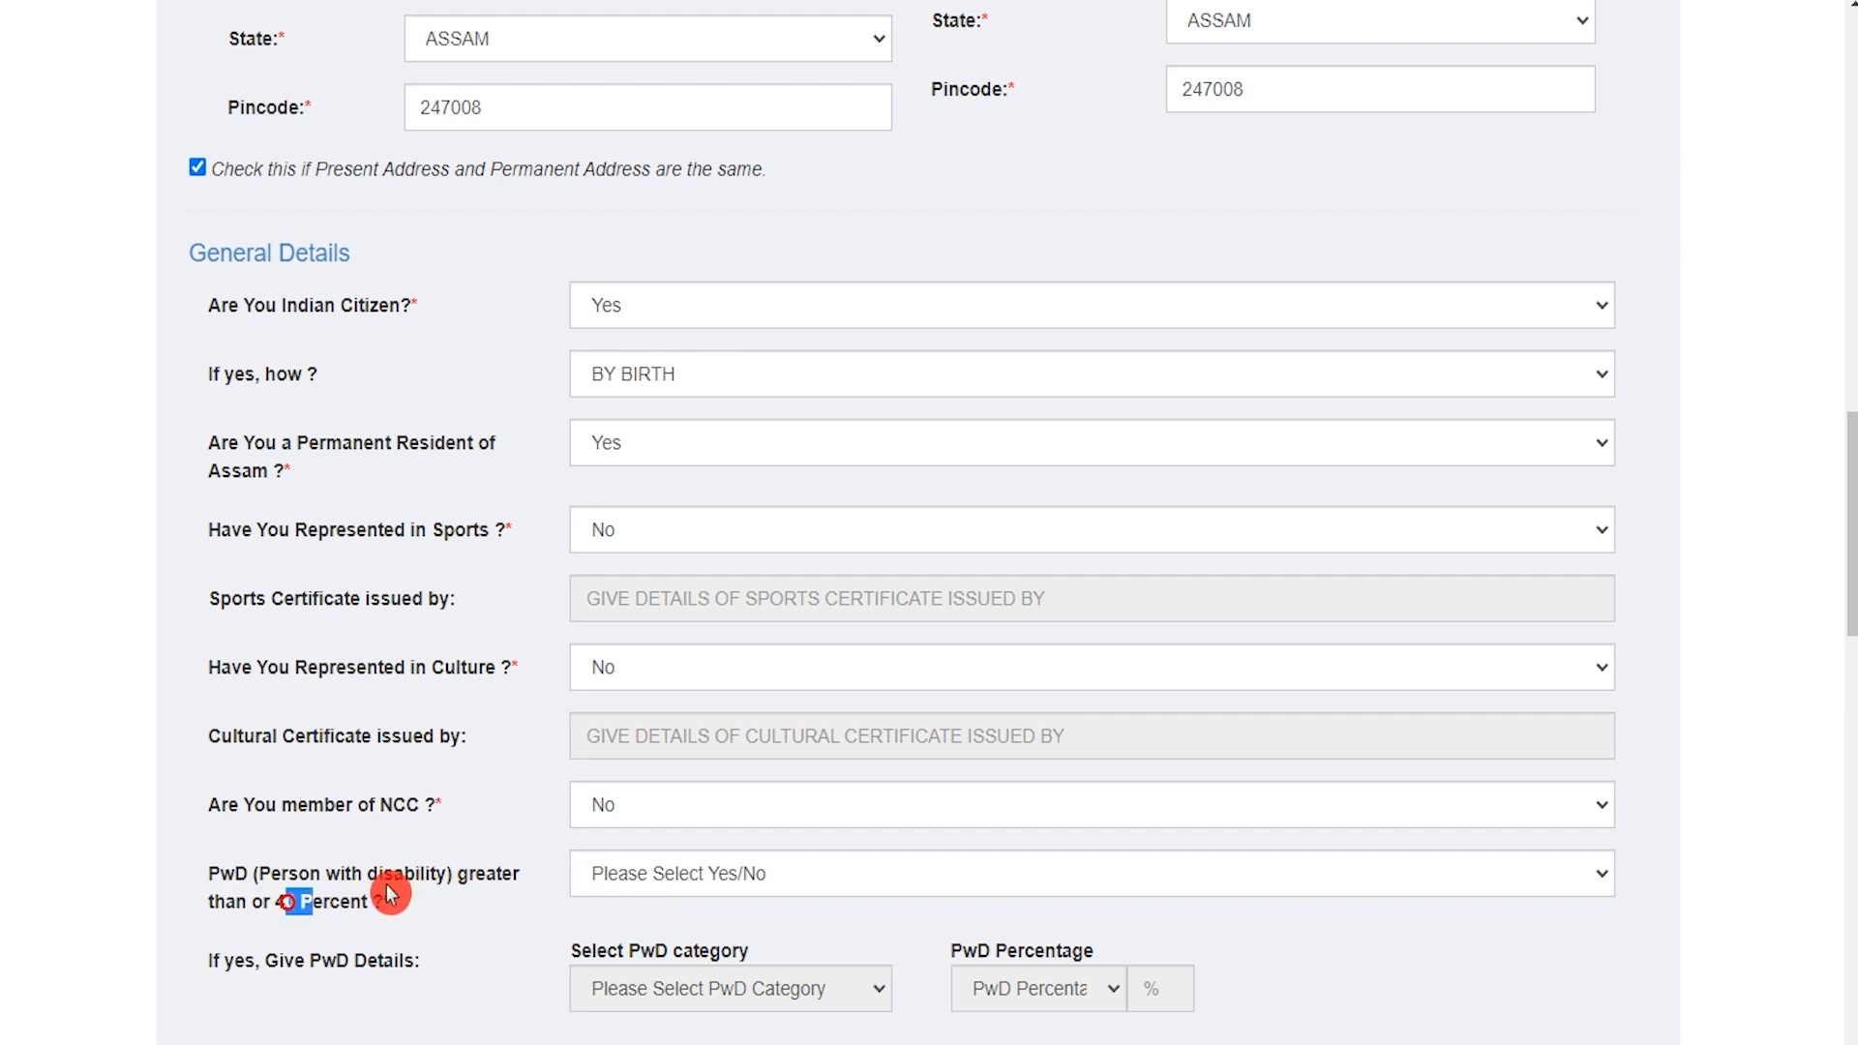
{"action": "left_click", "coordinate": [659, 878]}
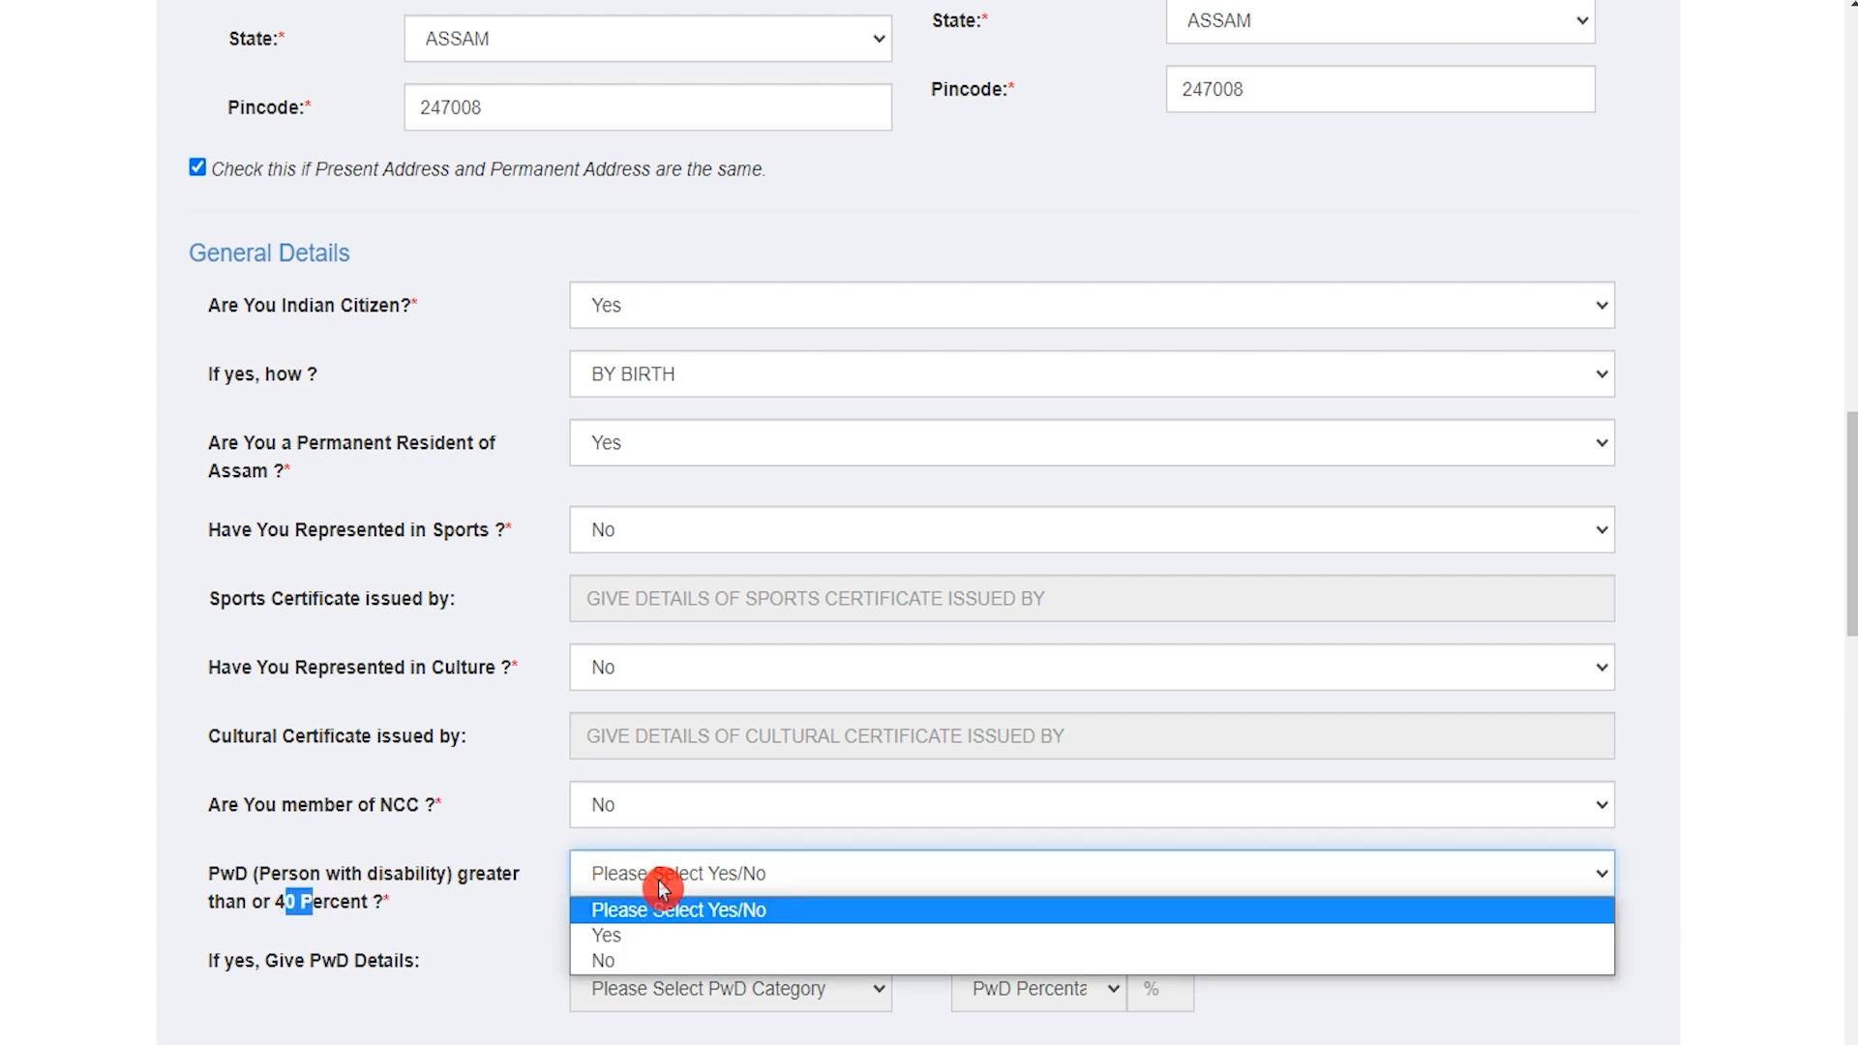
{"action": "left_click", "coordinate": [627, 963]}
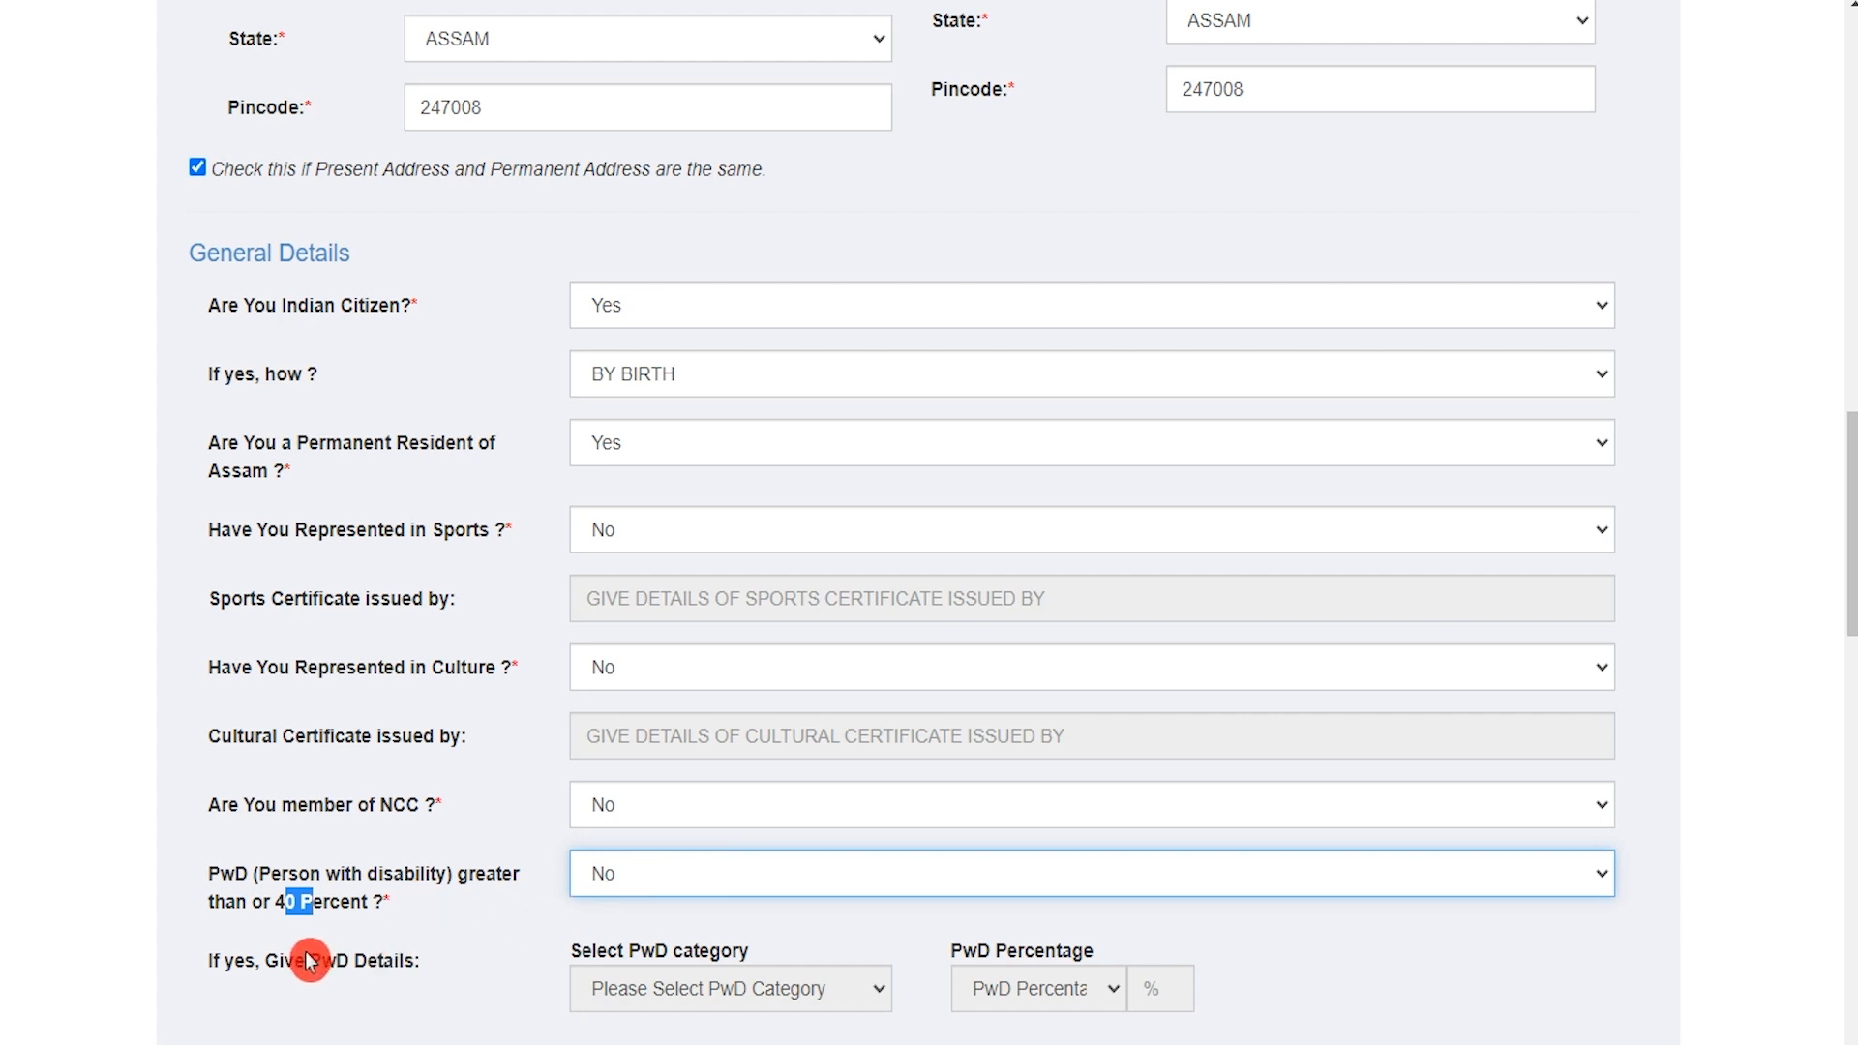
{"action": "left_click_drag", "start_coordinate": [255, 958], "coordinate": [357, 959]}
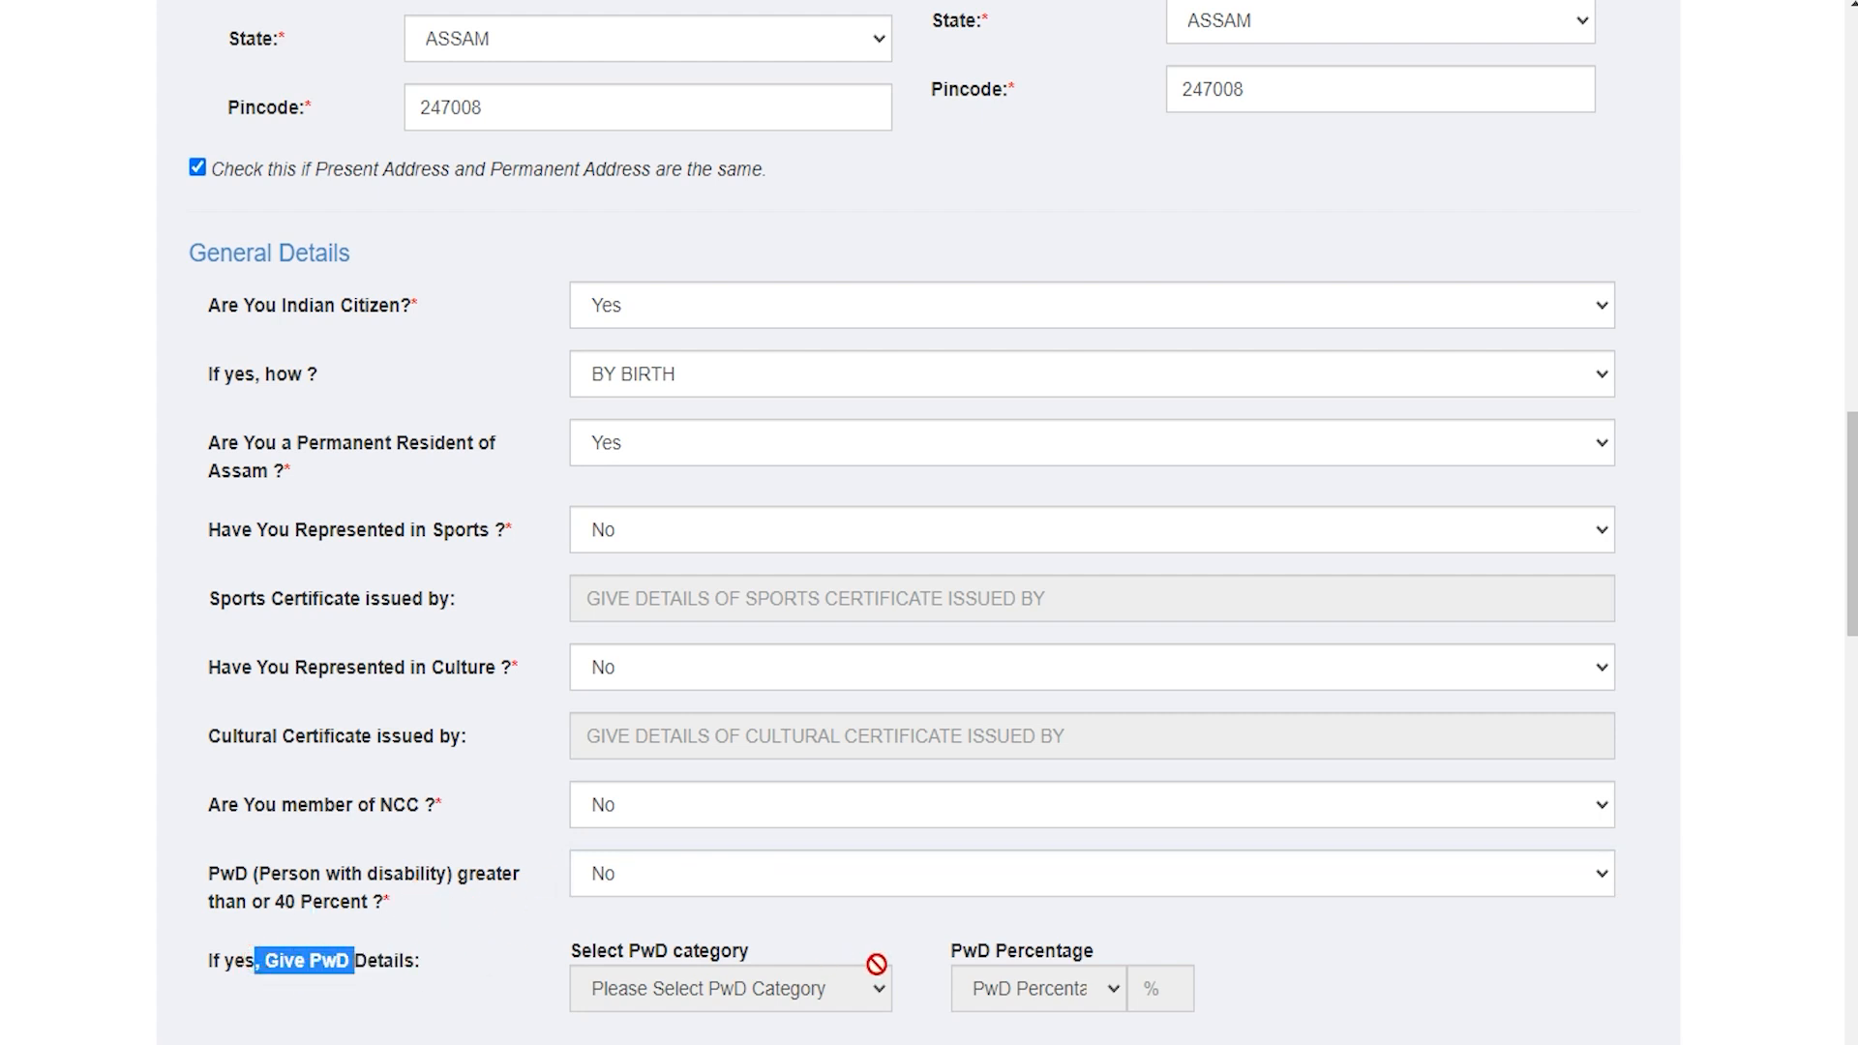
{"action": "scroll", "coordinate": [885, 960], "scroll_direction": "down", "scroll_amount": 3}
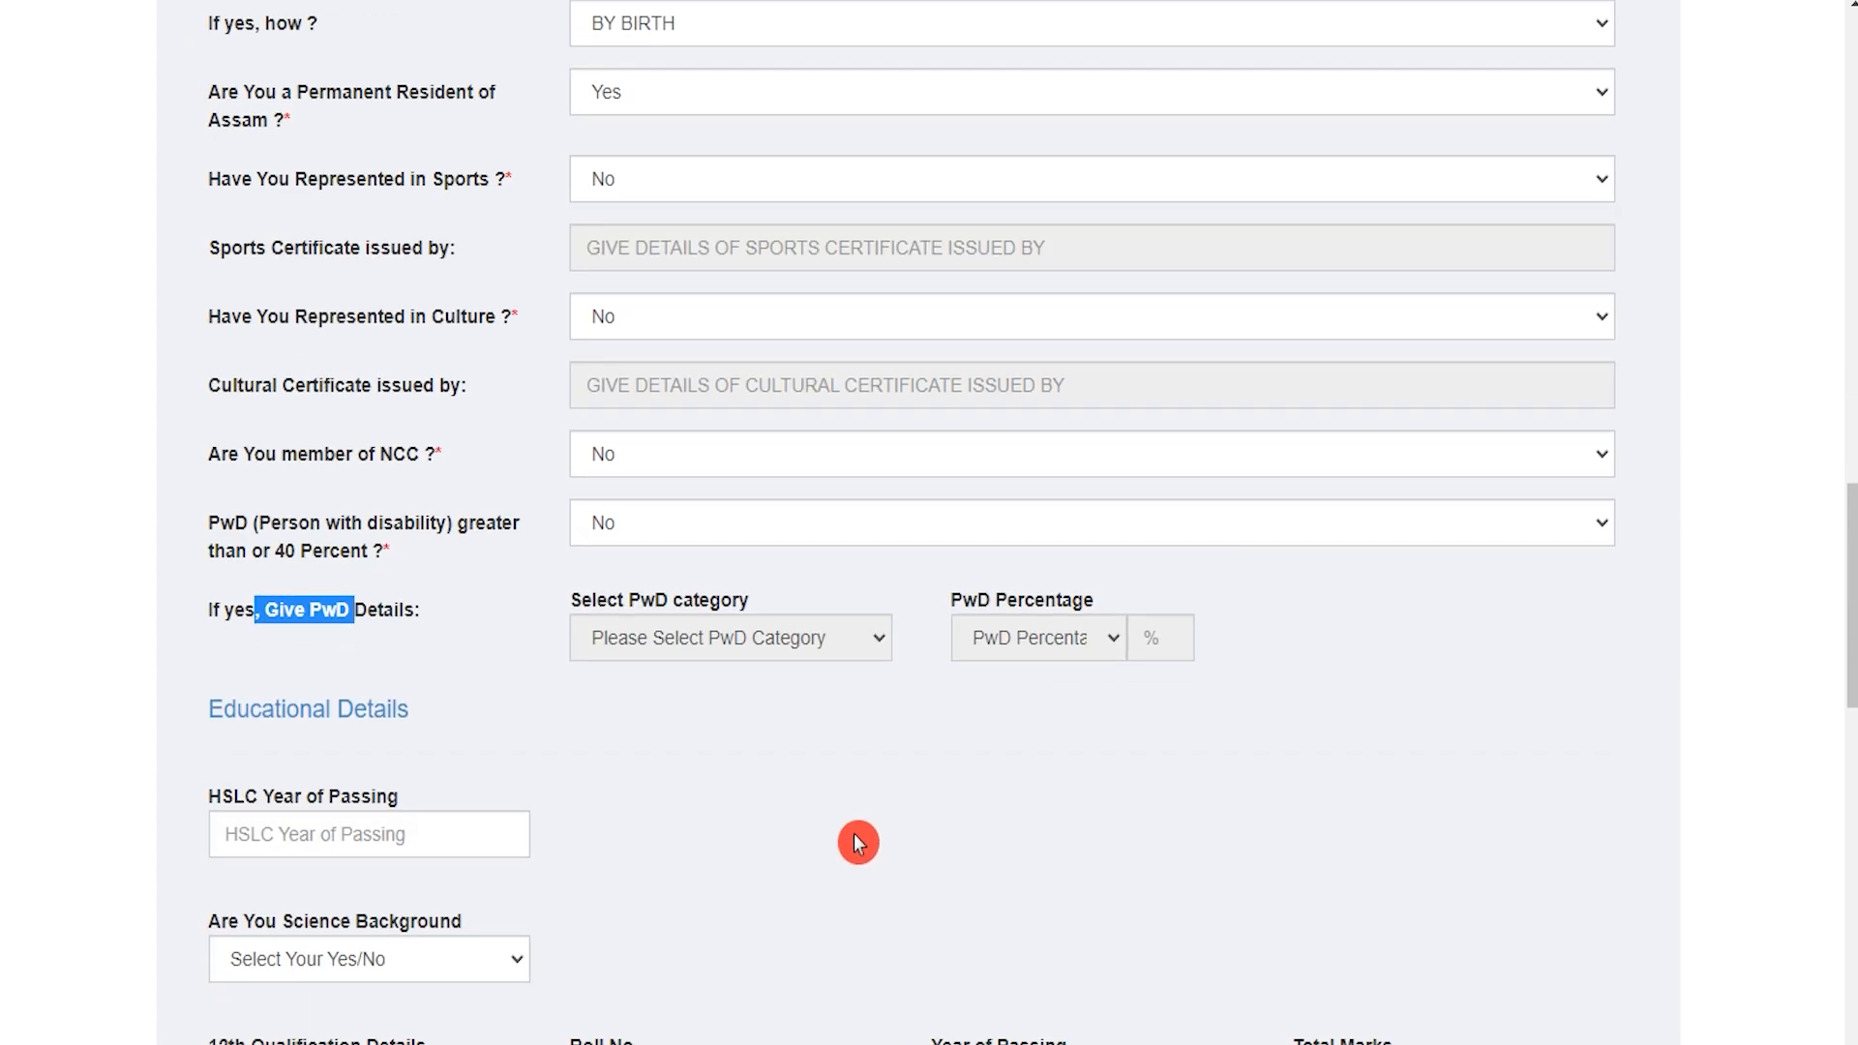
Step: Enter HSLC year of passing 2017 and mark a science background with PCM subjects
{"action": "scroll", "coordinate": [858, 841], "scroll_direction": "down", "scroll_amount": 2}
{"action": "left_click_drag", "start_coordinate": [234, 494], "coordinate": [387, 498]}
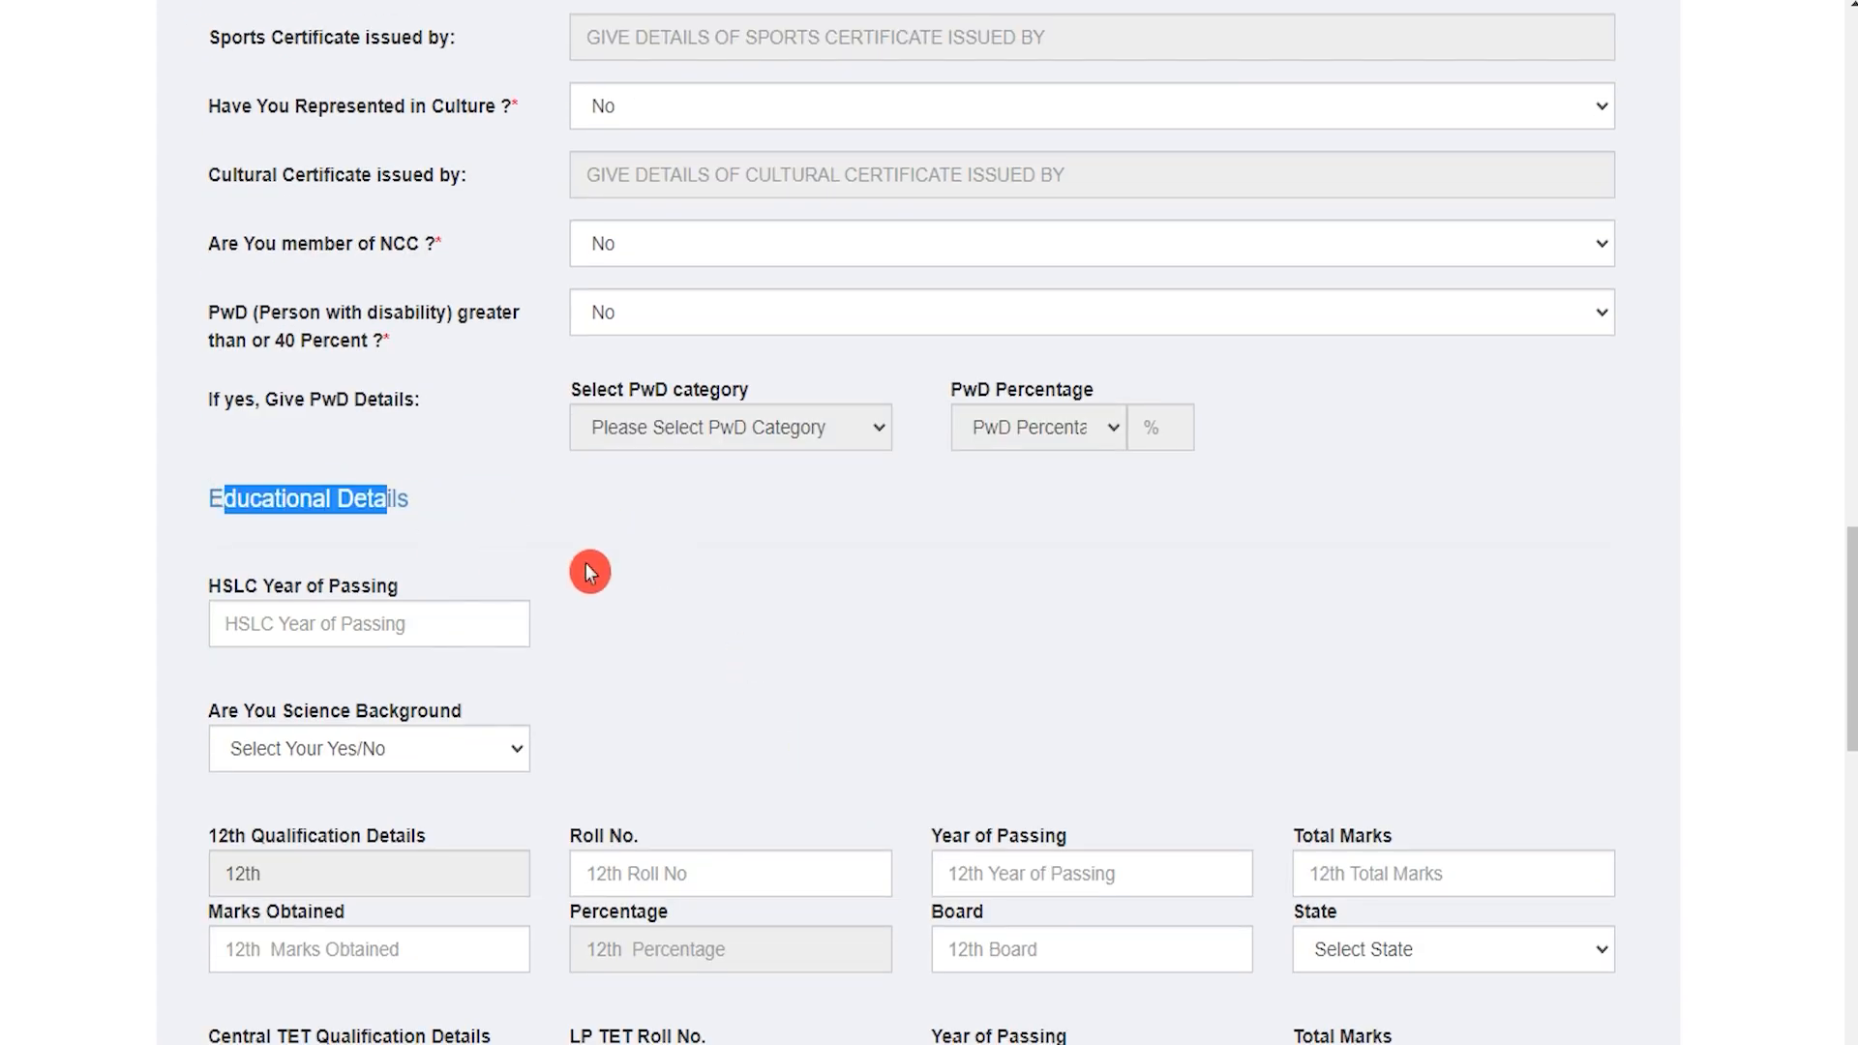
{"action": "scroll", "coordinate": [585, 561], "scroll_direction": "down", "scroll_amount": 3}
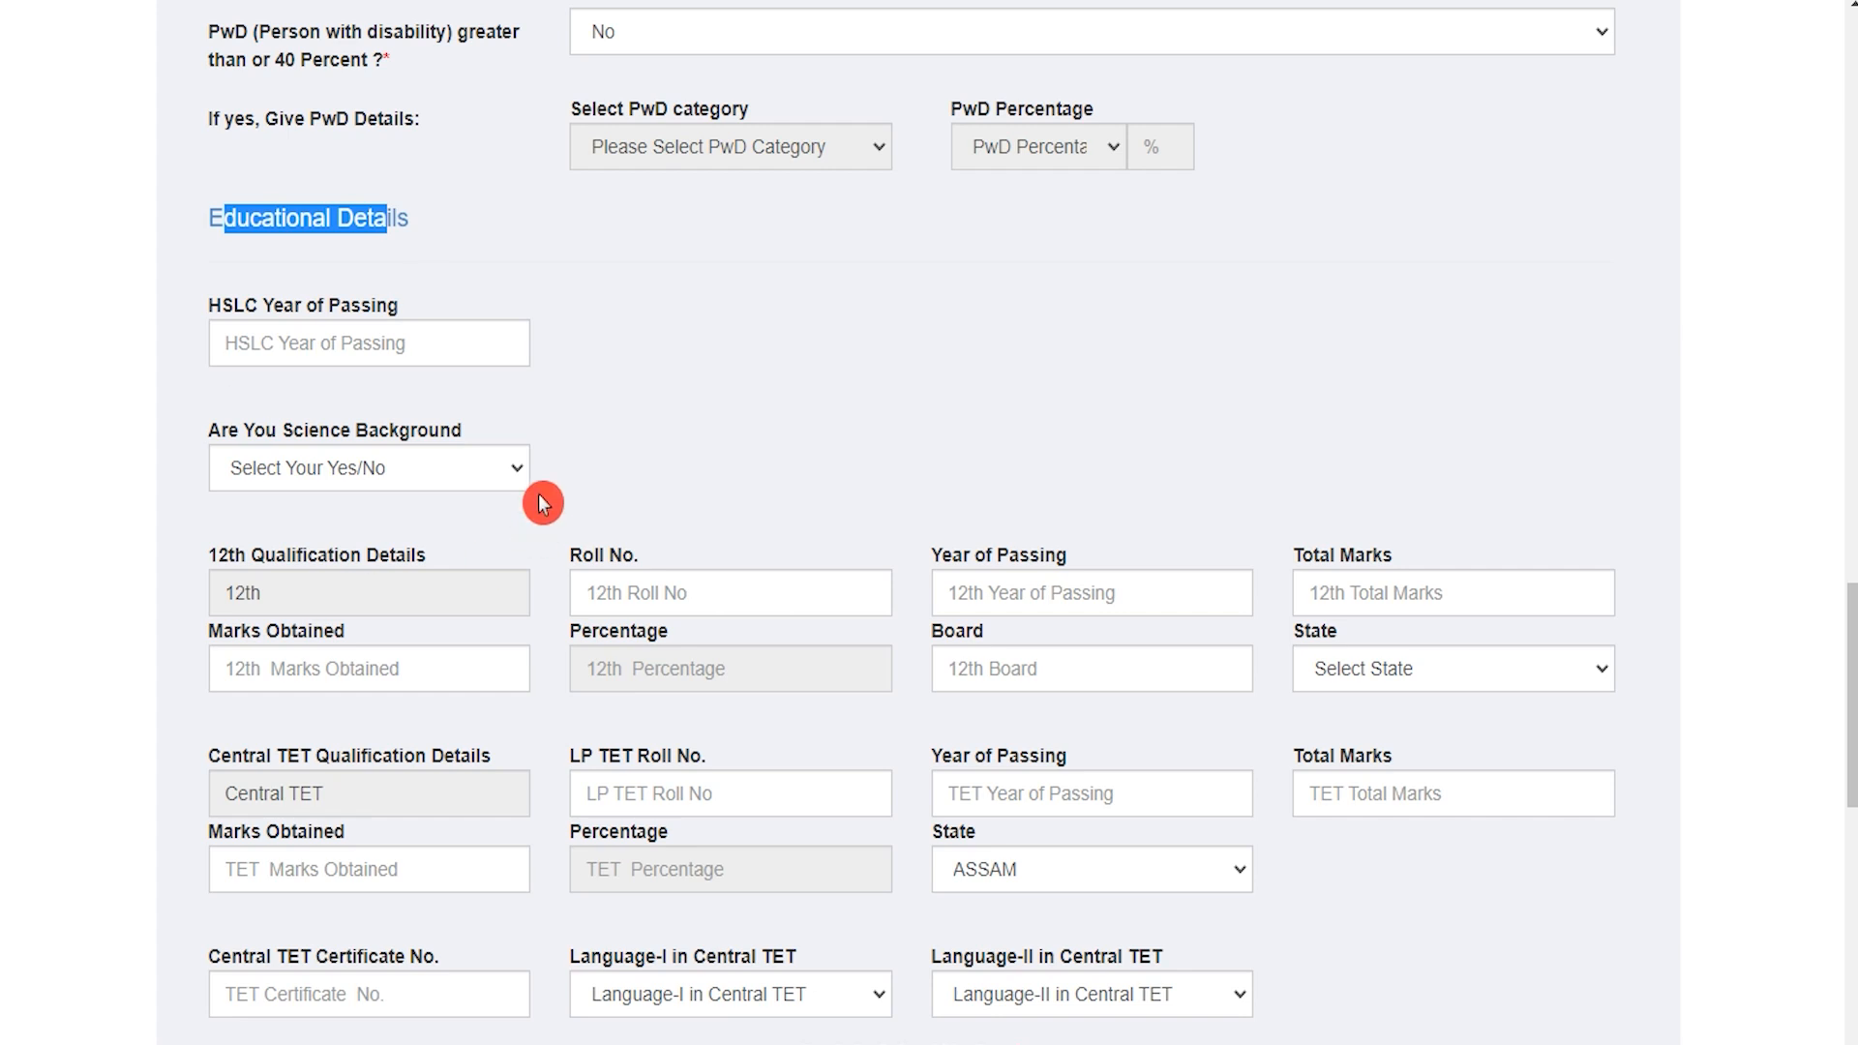
{"action": "left_click", "coordinate": [338, 343]}
{"action": "type", "text": "2017"}
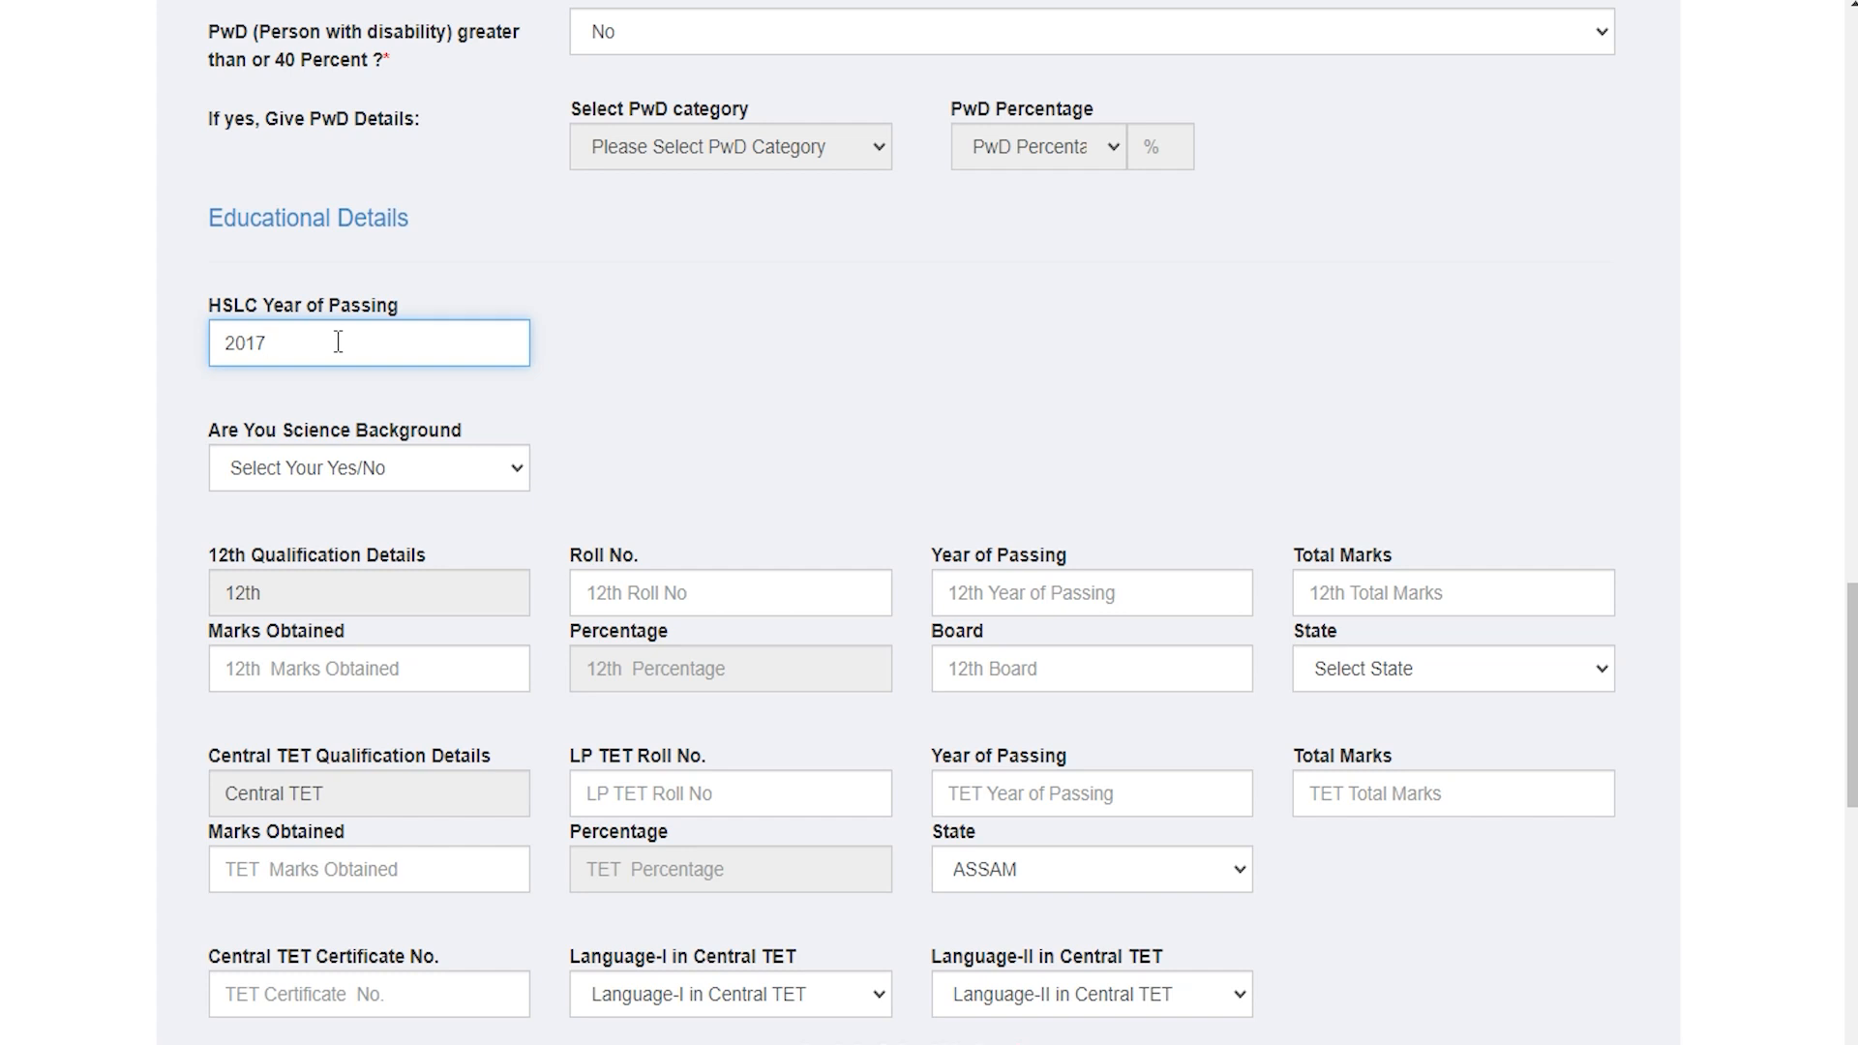
{"action": "left_click", "coordinate": [452, 469]}
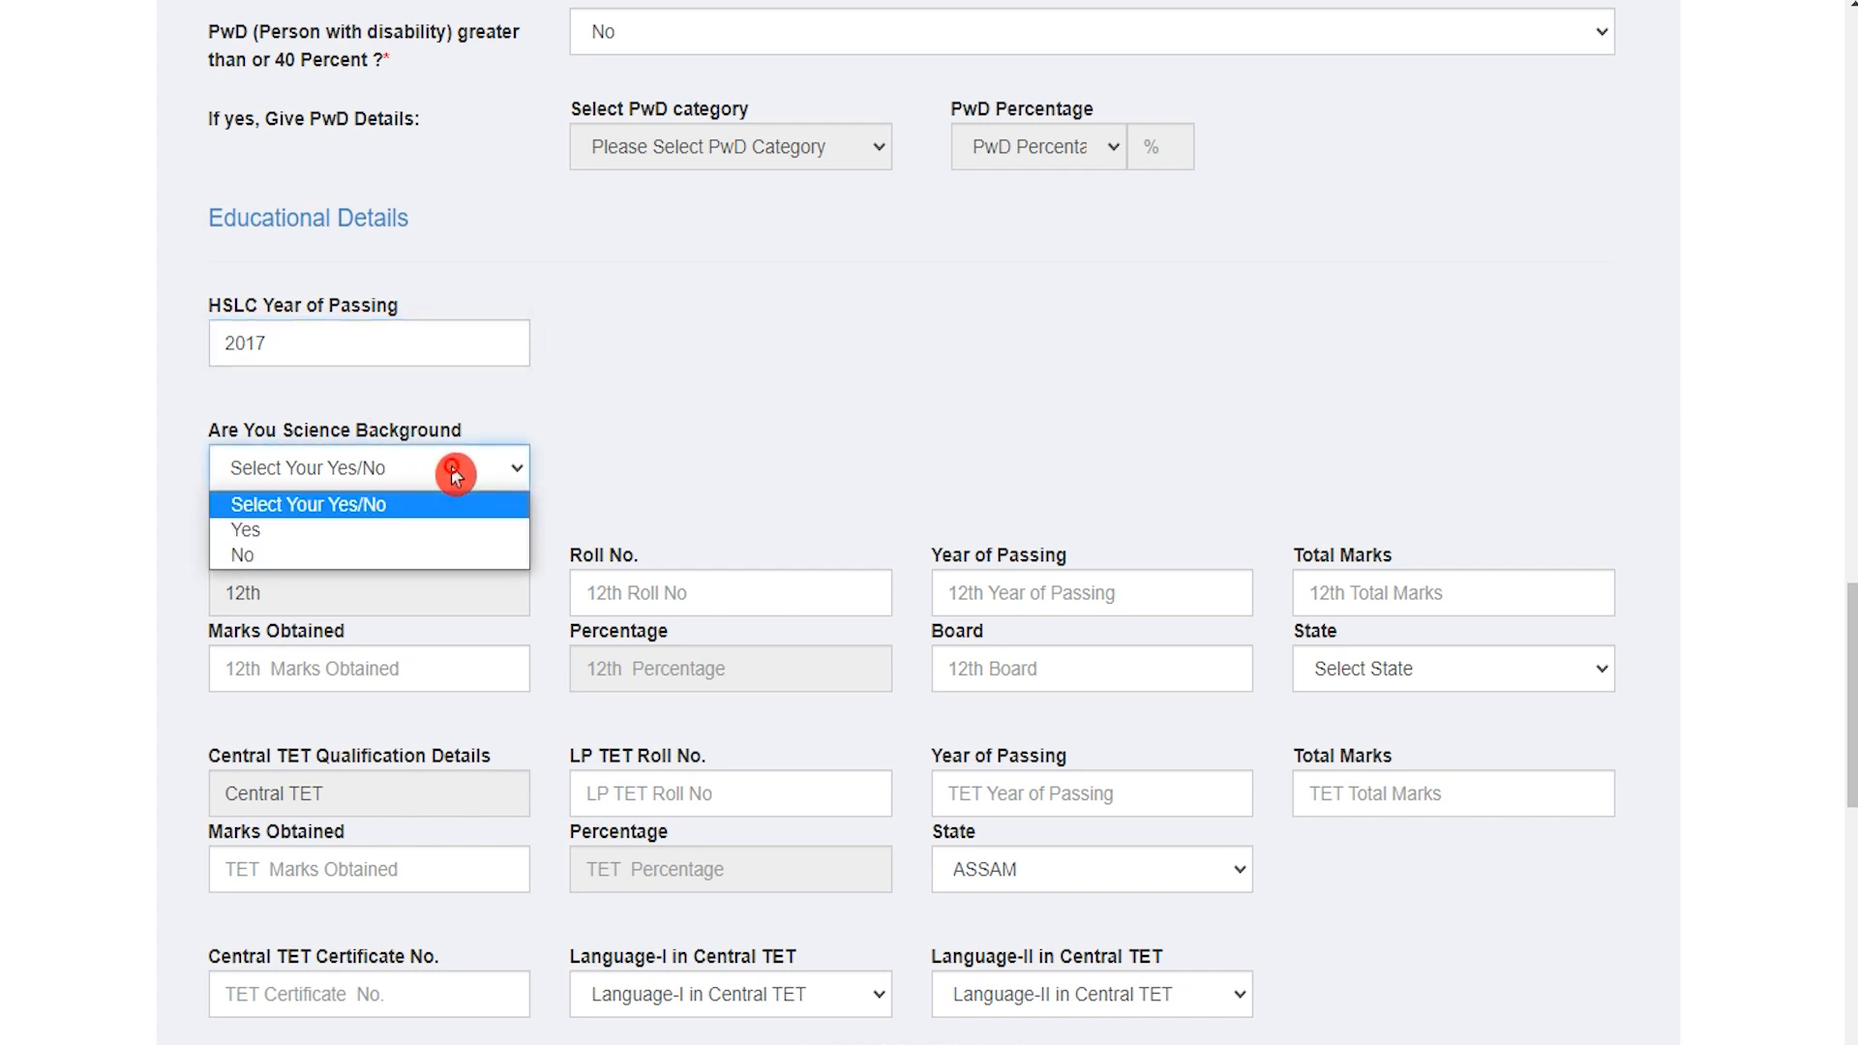
{"action": "left_click", "coordinate": [351, 531]}
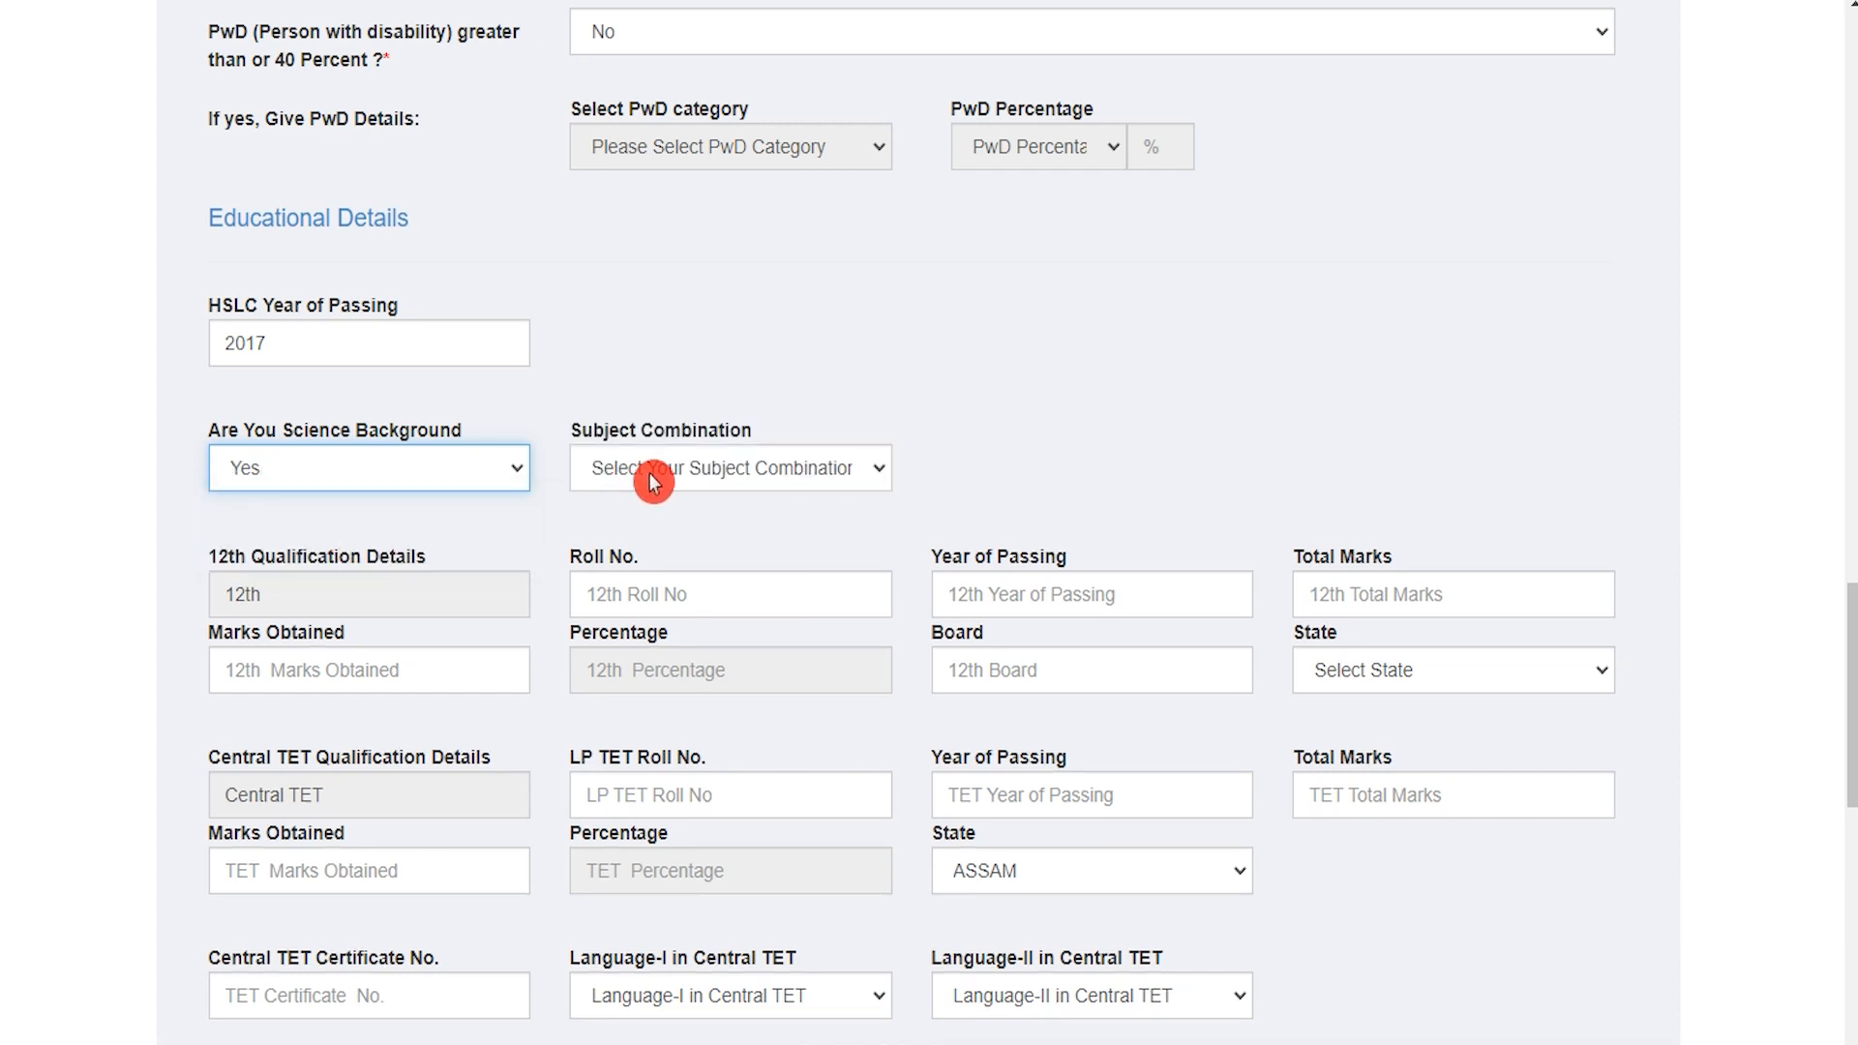
{"action": "left_click", "coordinate": [760, 469]}
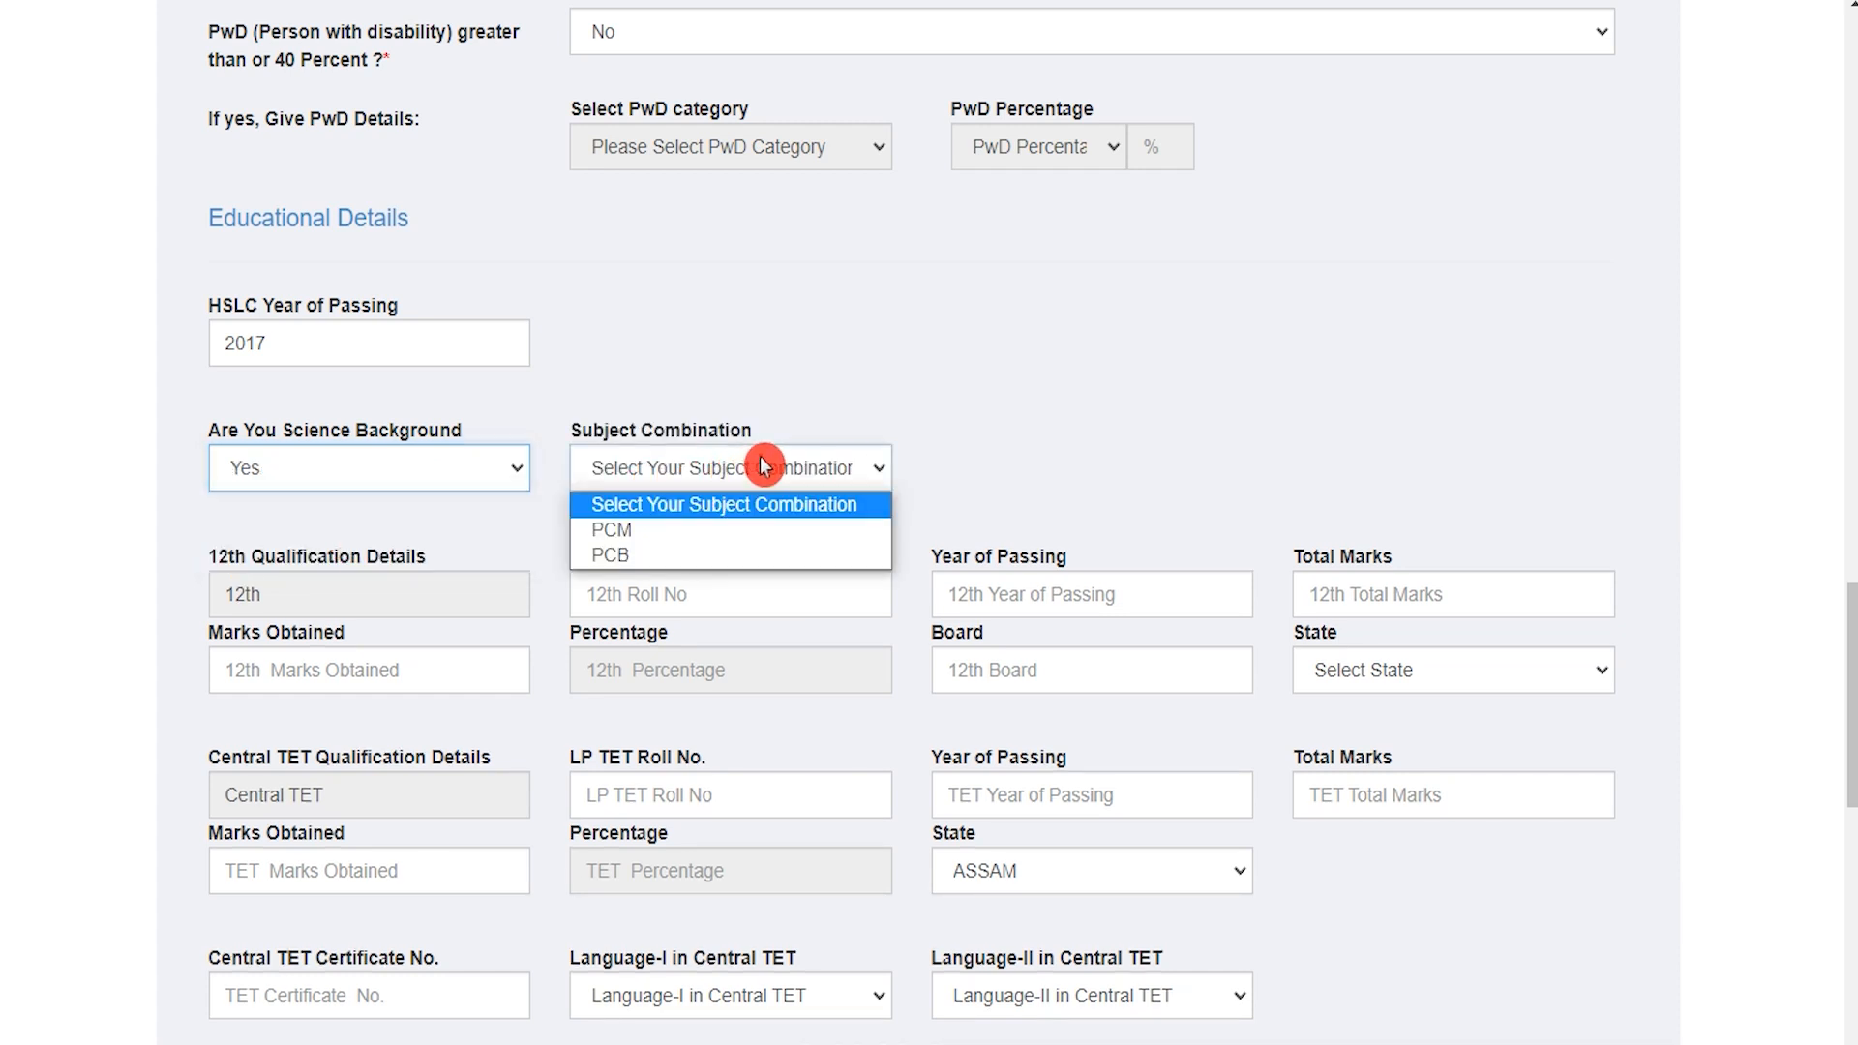
{"action": "left_click", "coordinate": [685, 531]}
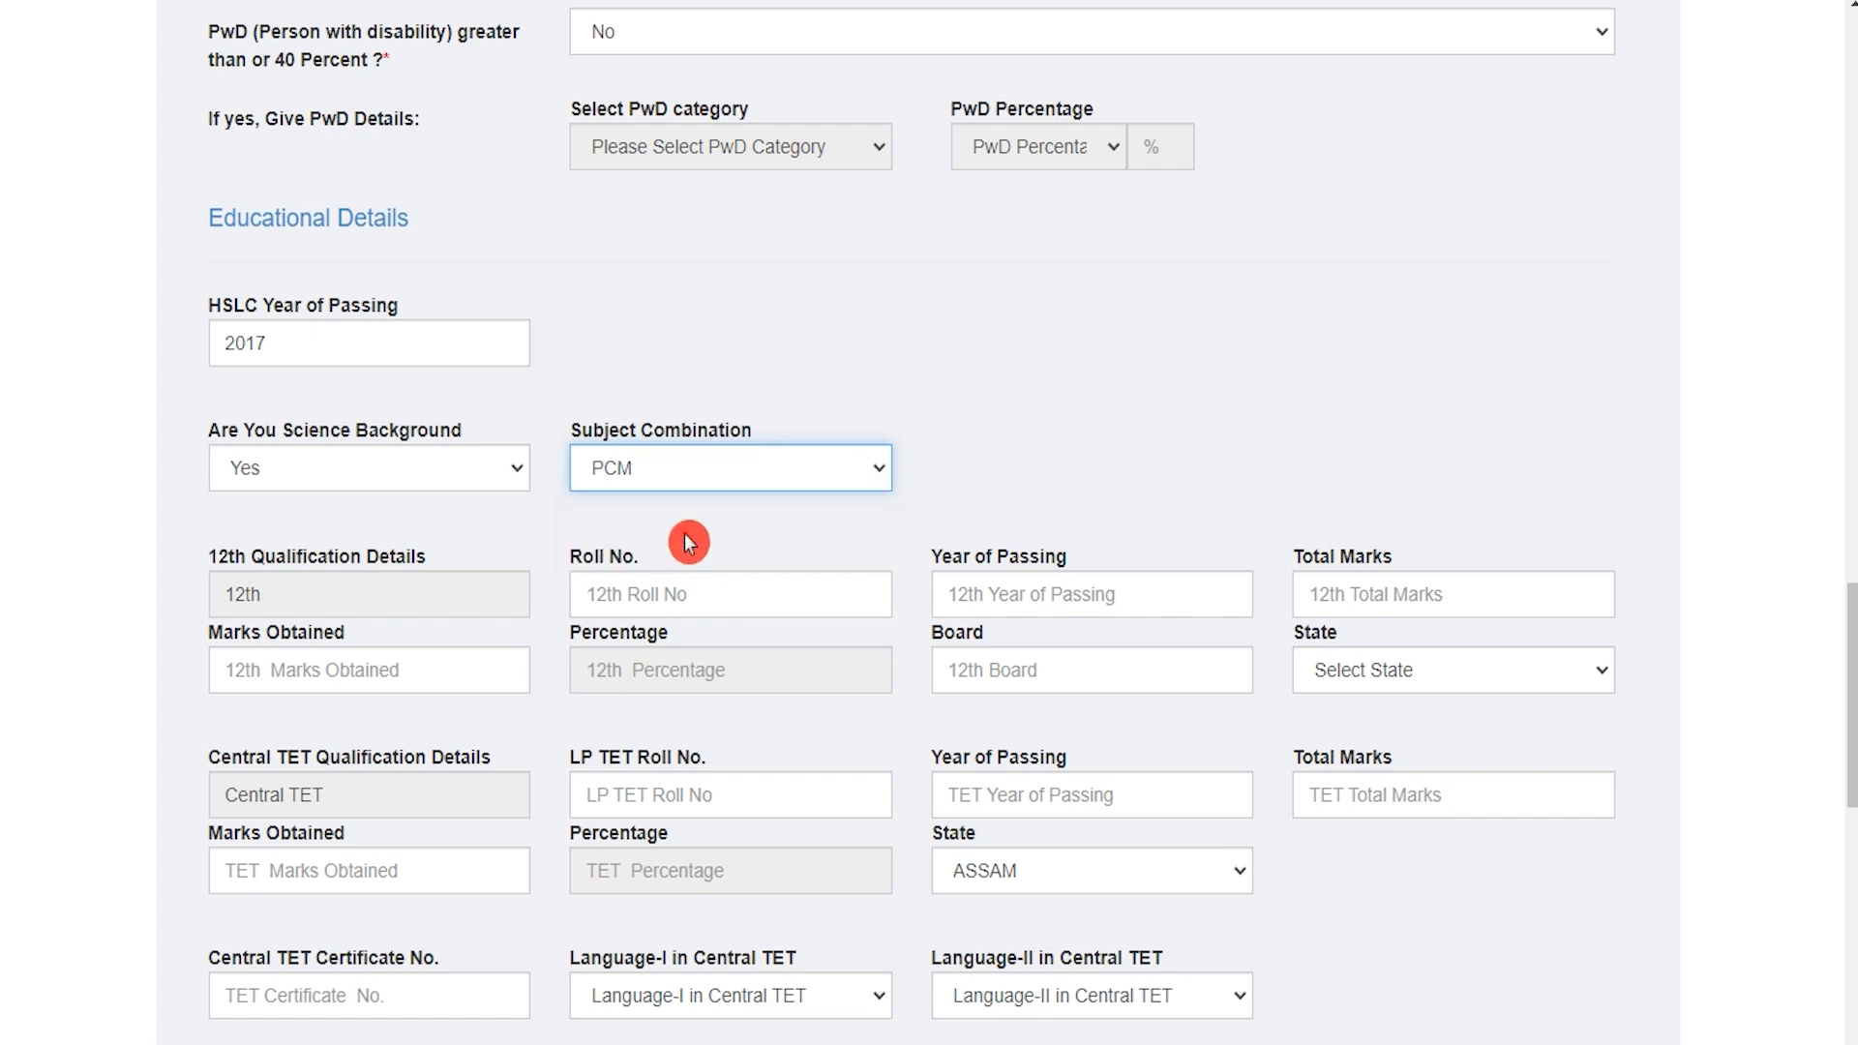
{"action": "left_click", "coordinate": [354, 594]}
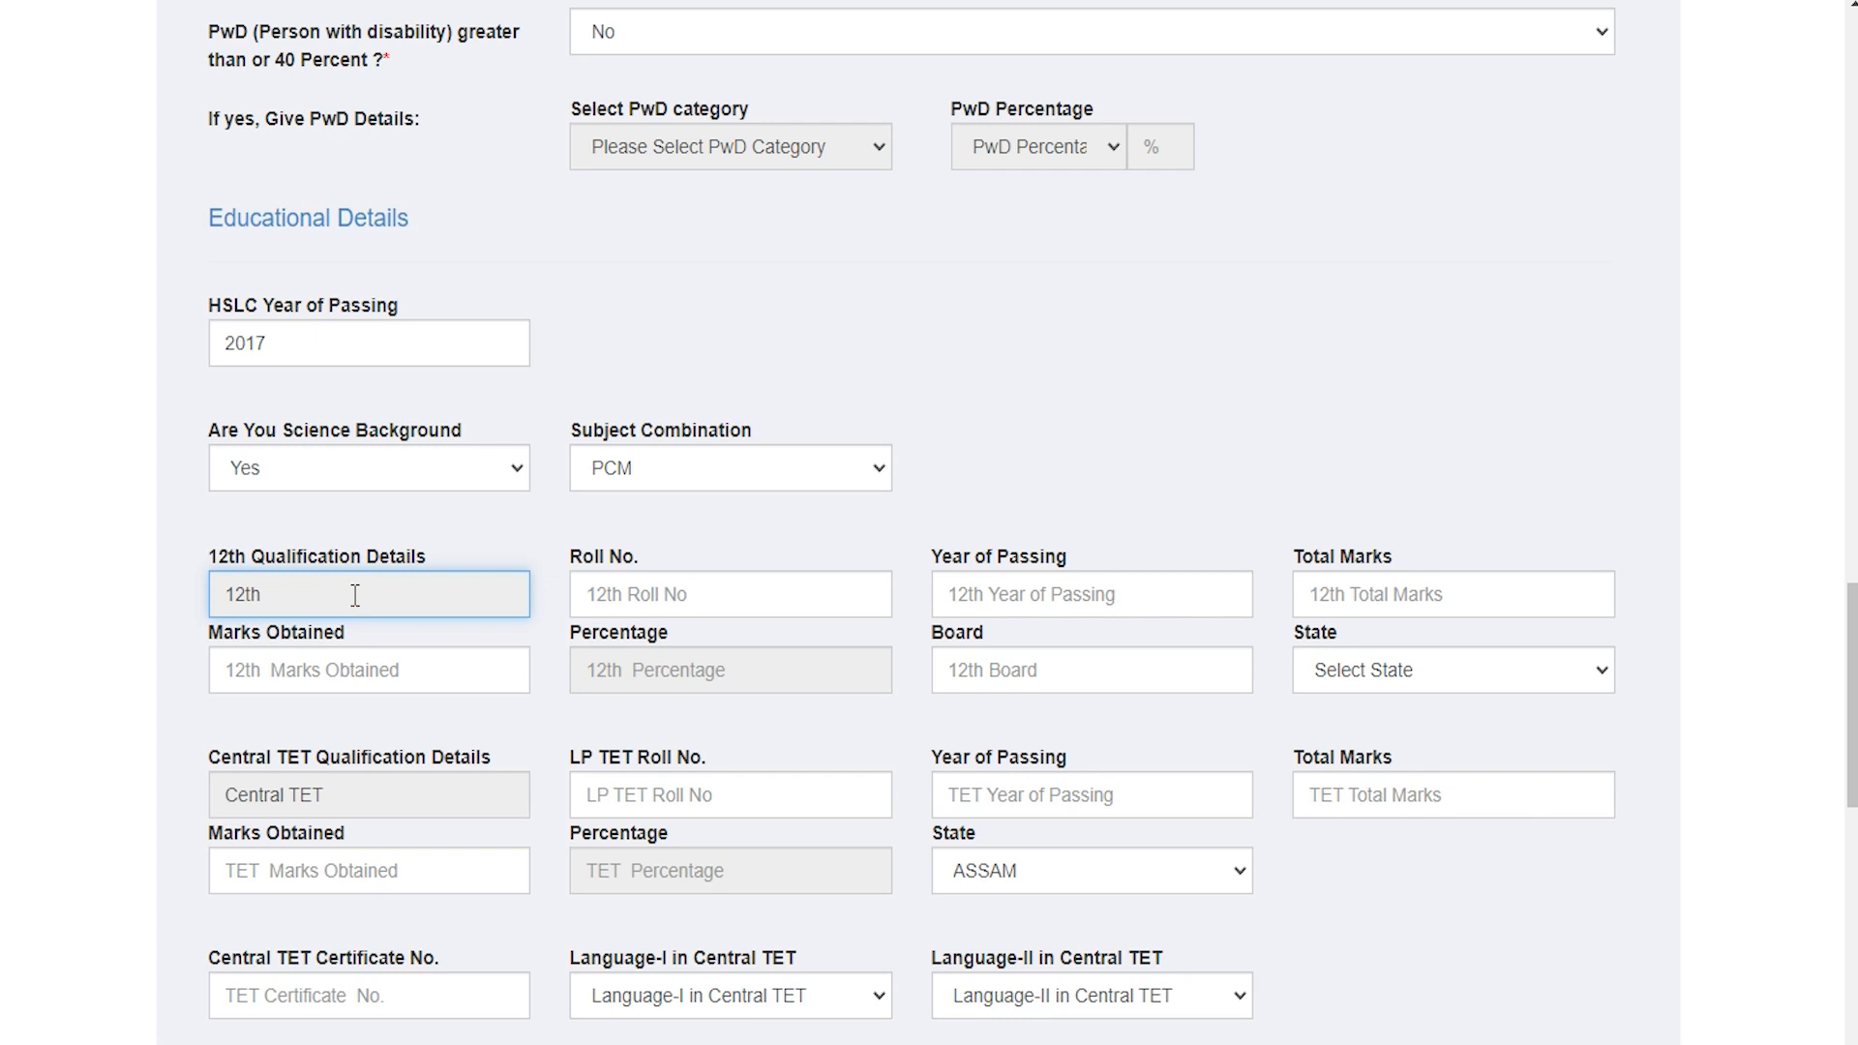
Step: Fill the 12th roll number, year 2019, total marks 600 and 500 marks obtained
{"action": "left_click", "coordinate": [630, 597]}
{"action": "type", "text": "748596"}
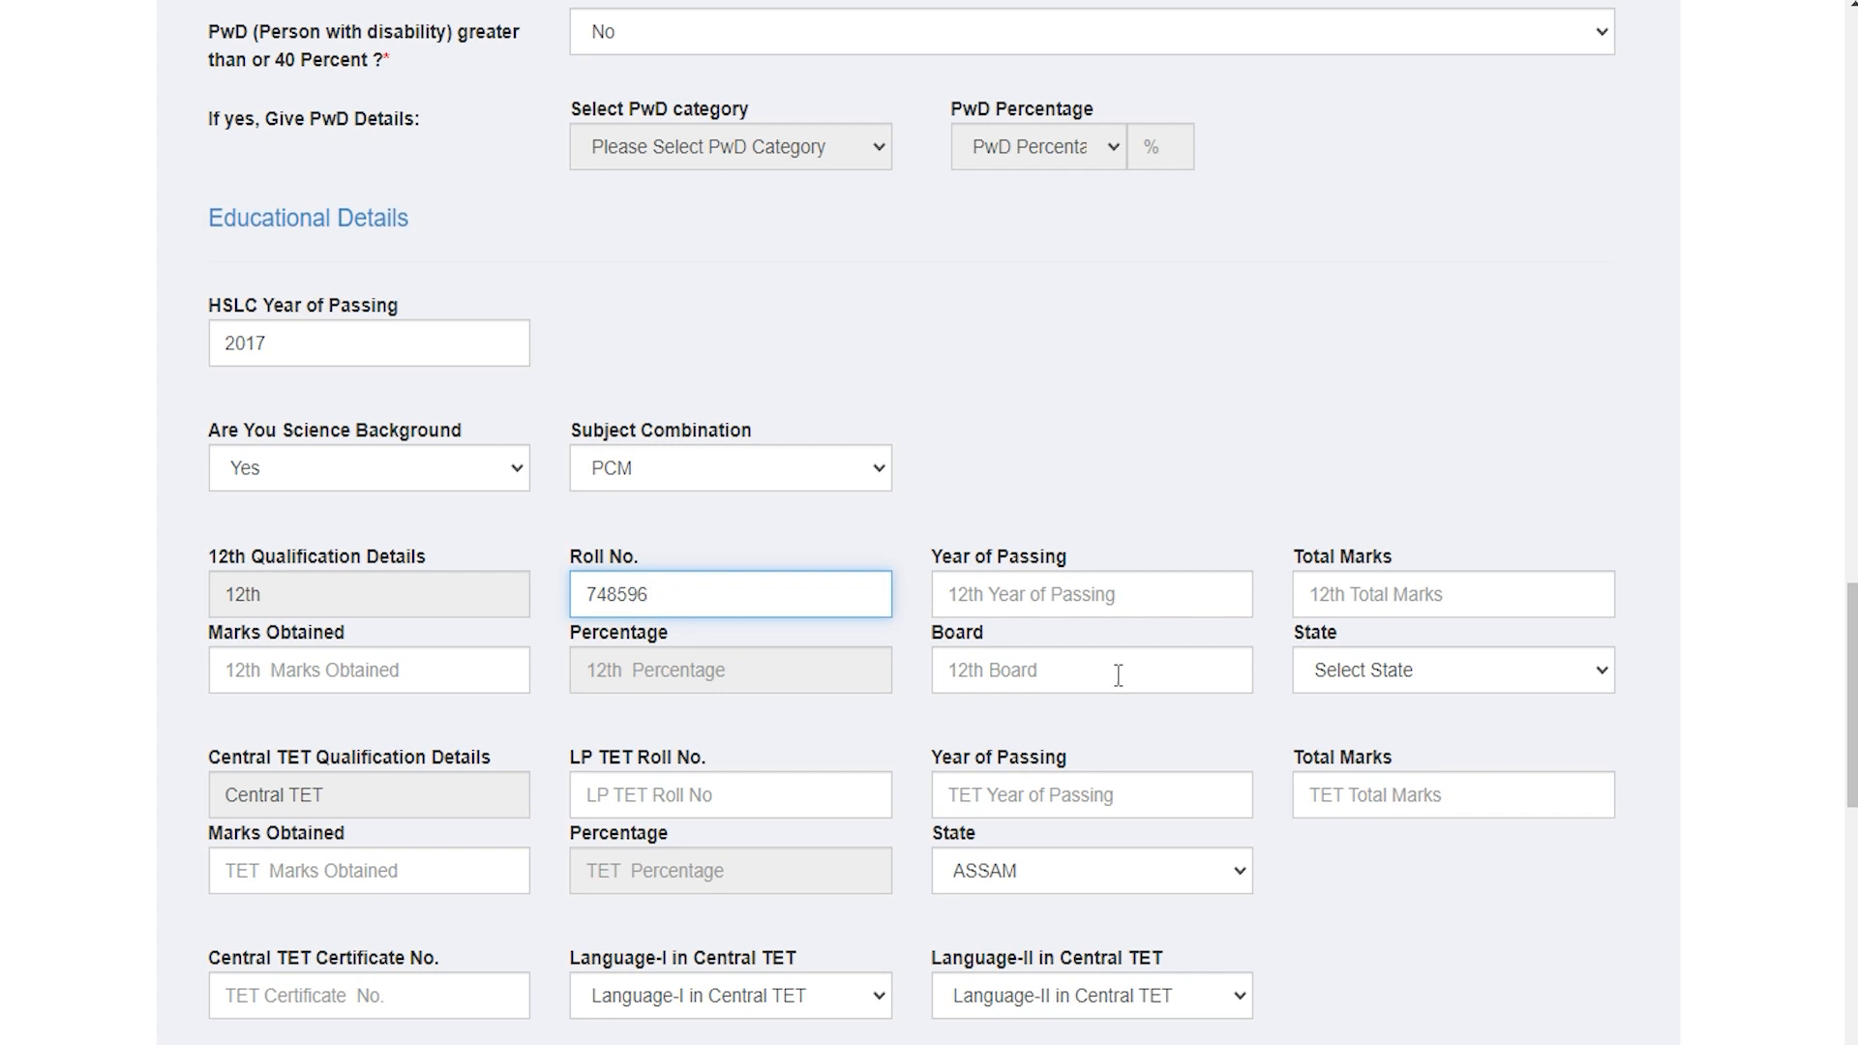
{"action": "left_click", "coordinate": [1079, 597]}
{"action": "type", "text": "2019"}
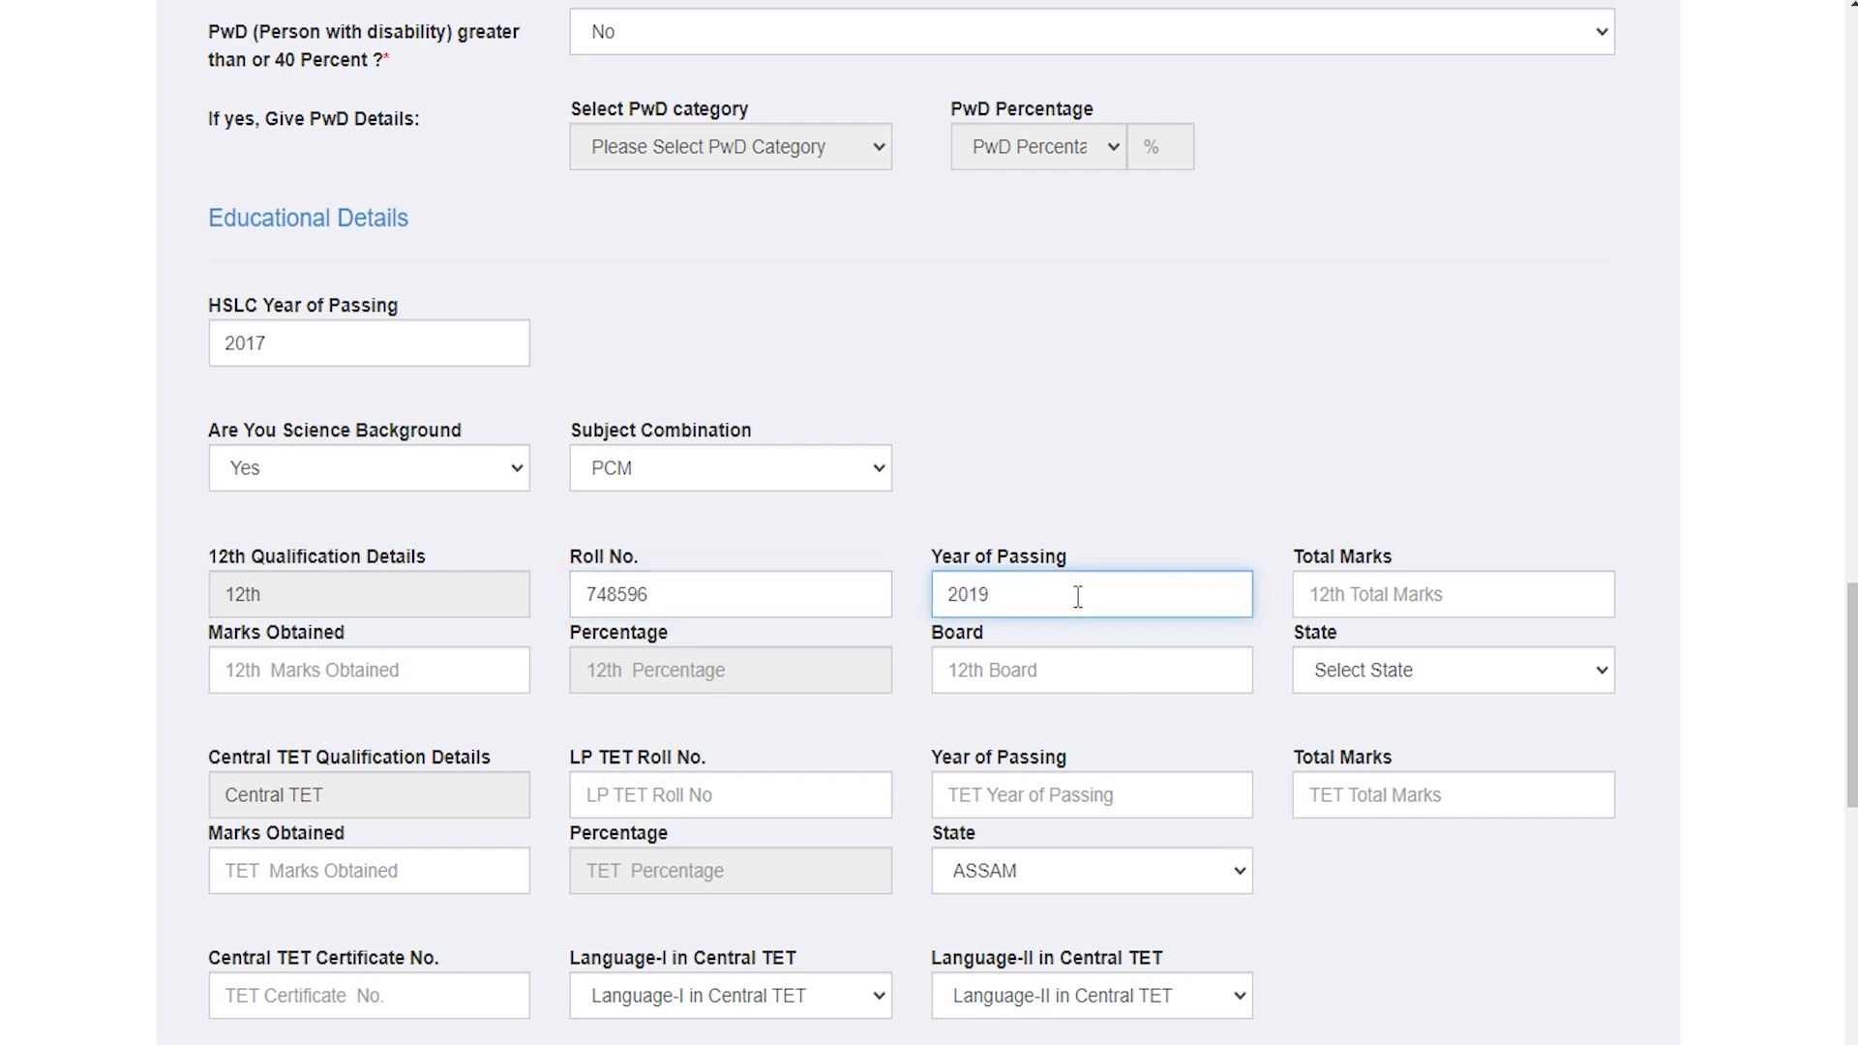
{"action": "left_click", "coordinate": [1349, 627]}
{"action": "type", "text": "60"}
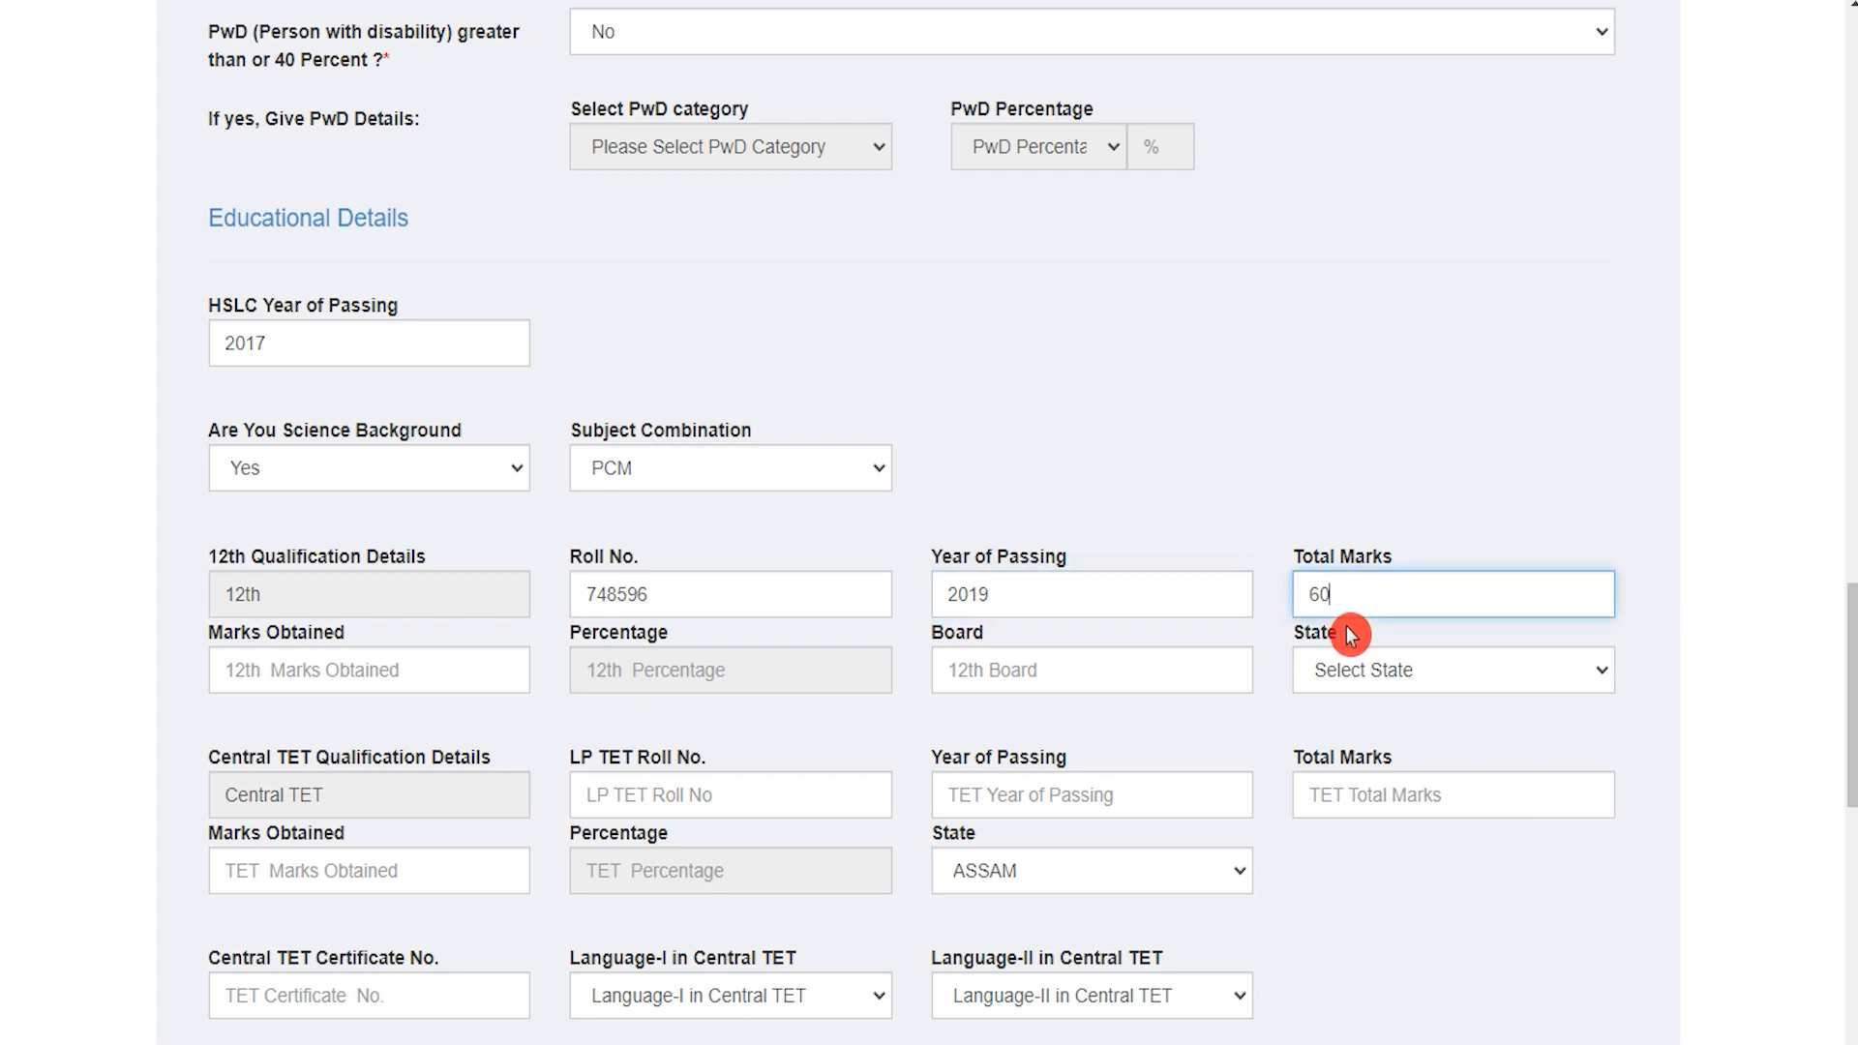
{"action": "type", "text": "0"}
{"action": "left_click", "coordinate": [389, 662]}
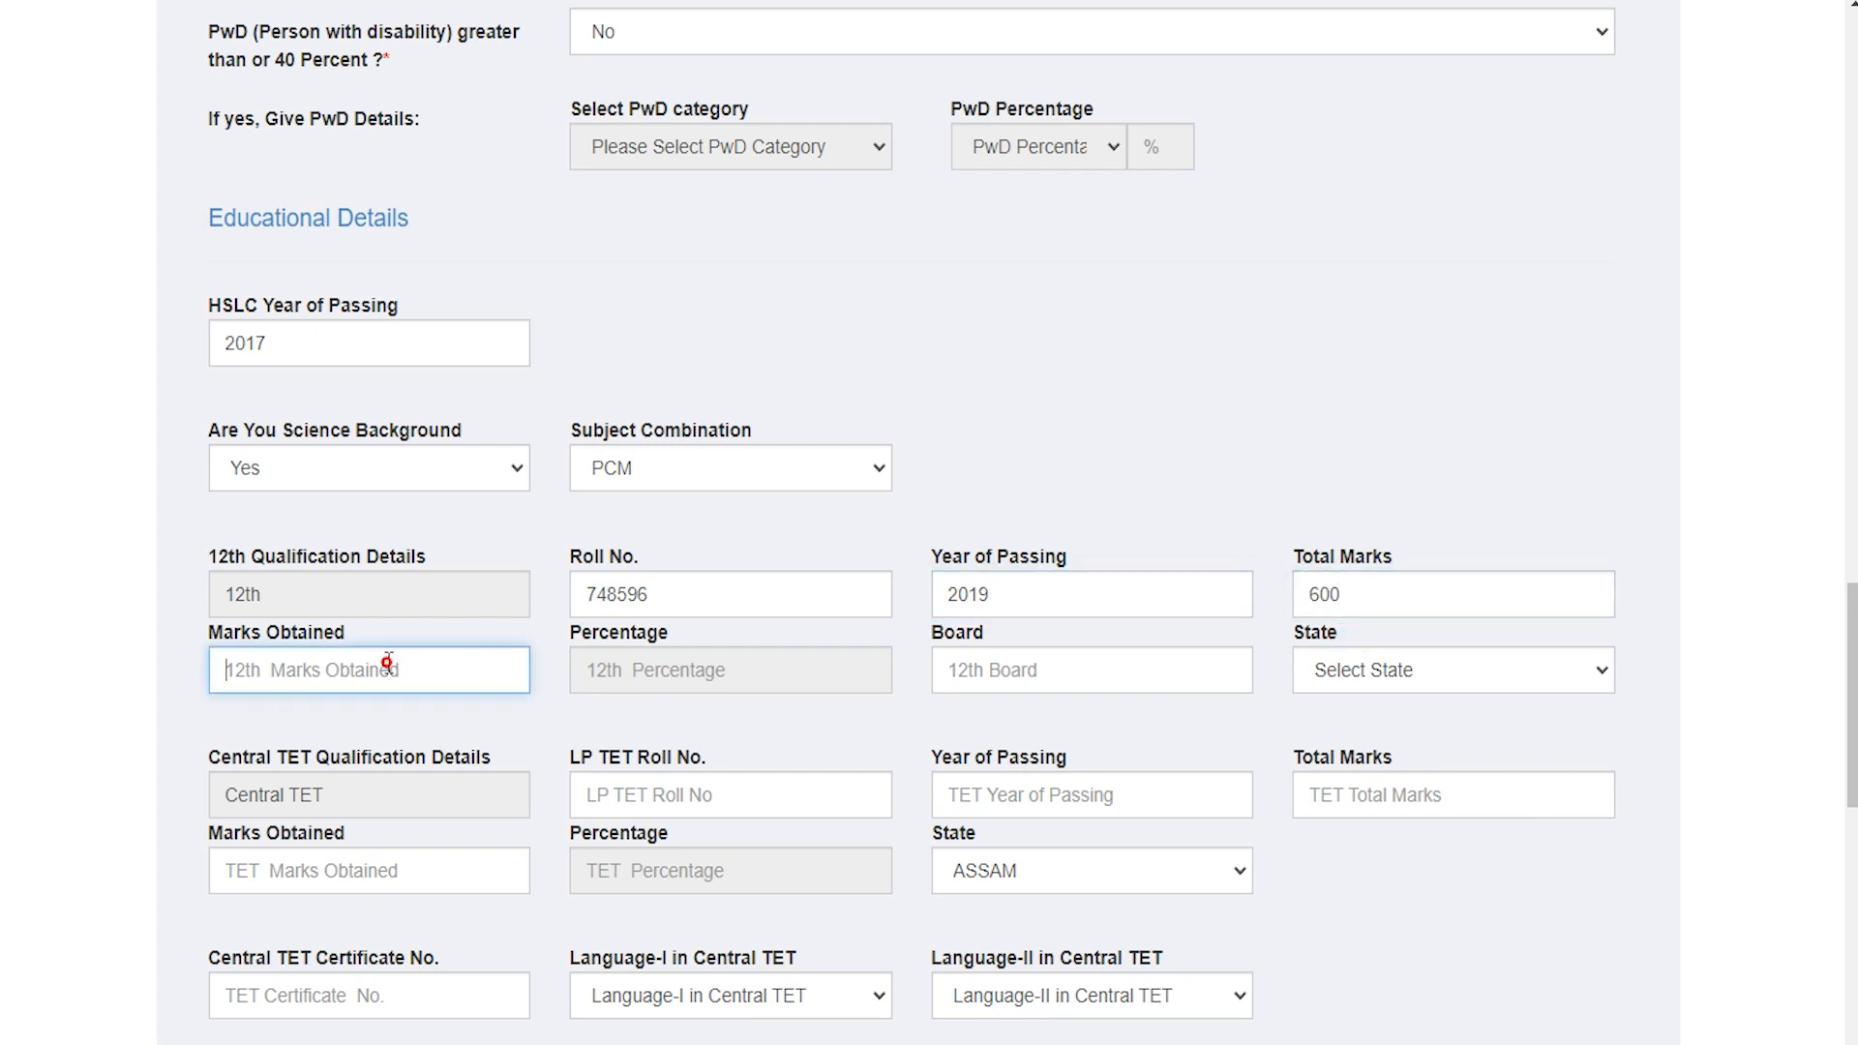
{"action": "type", "text": "500"}
{"action": "key", "text": "Tab"}
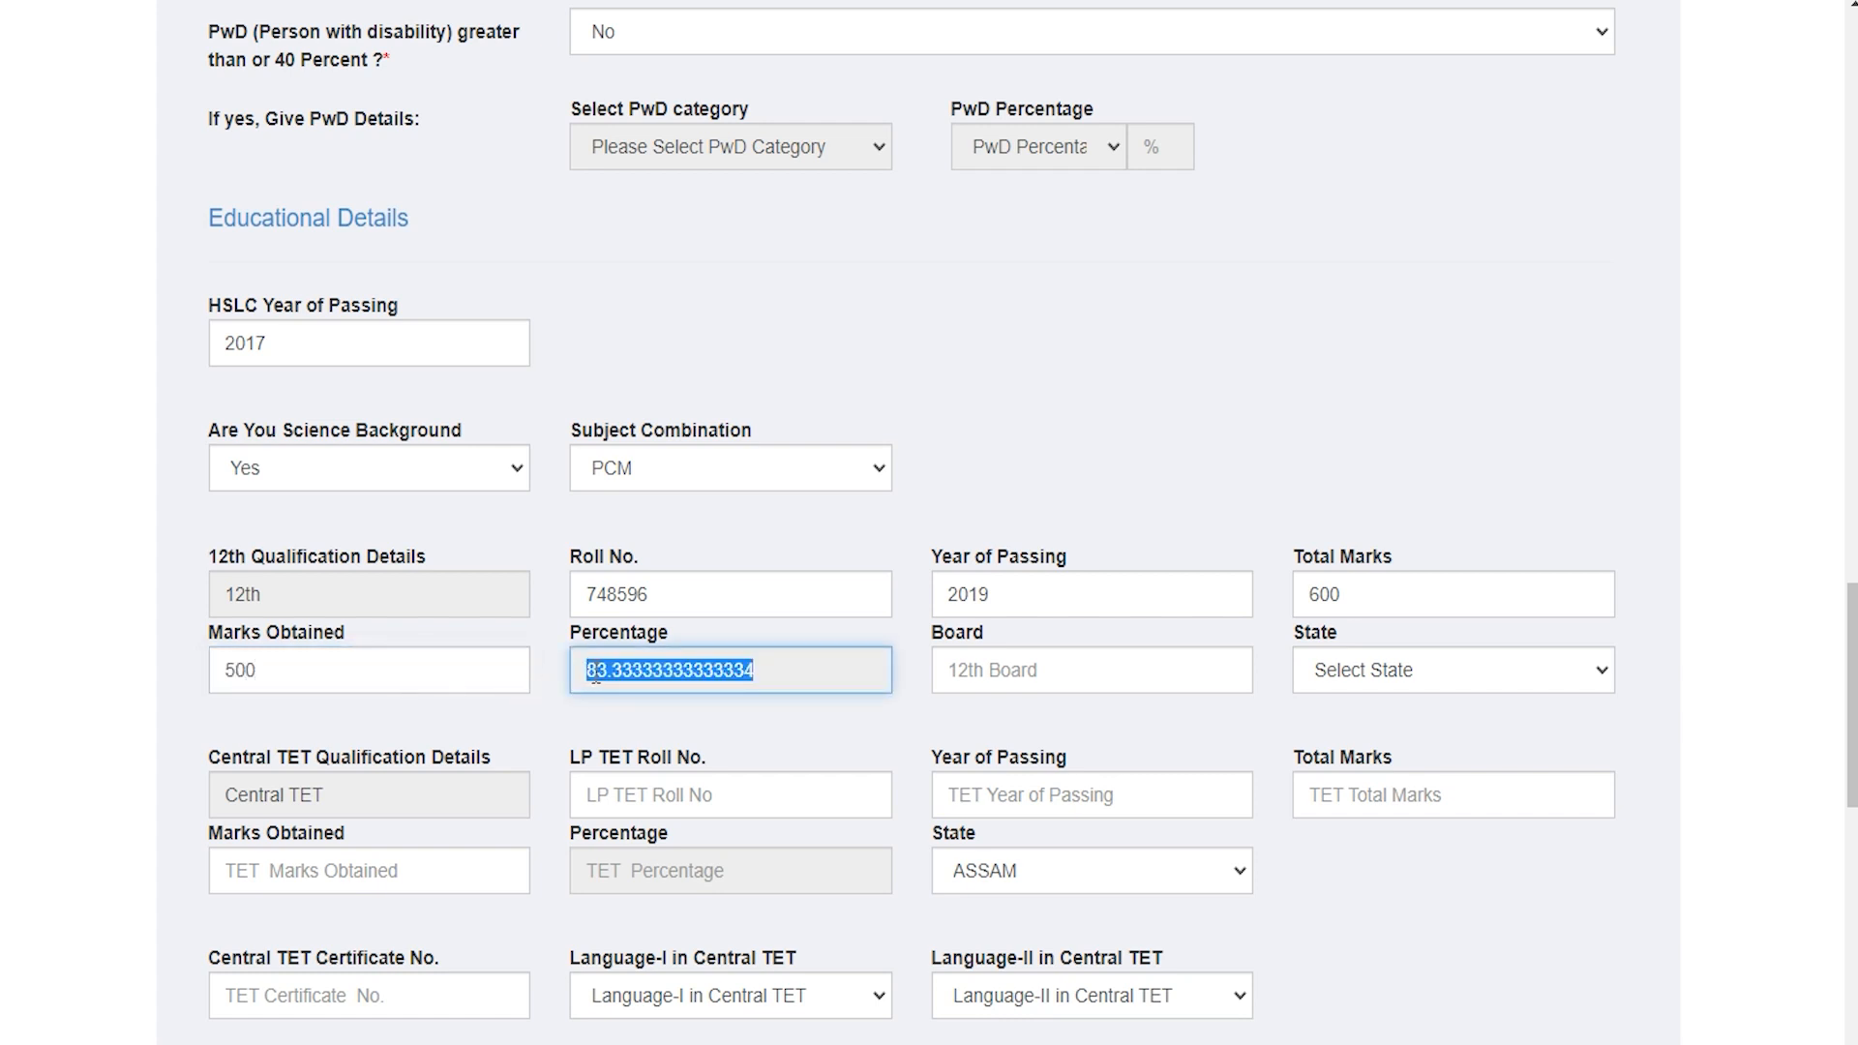
Step: Set the 12th board to UP and the state to ASSAM
{"action": "left_click", "coordinate": [986, 670]}
{"action": "type", "text": "UP"}
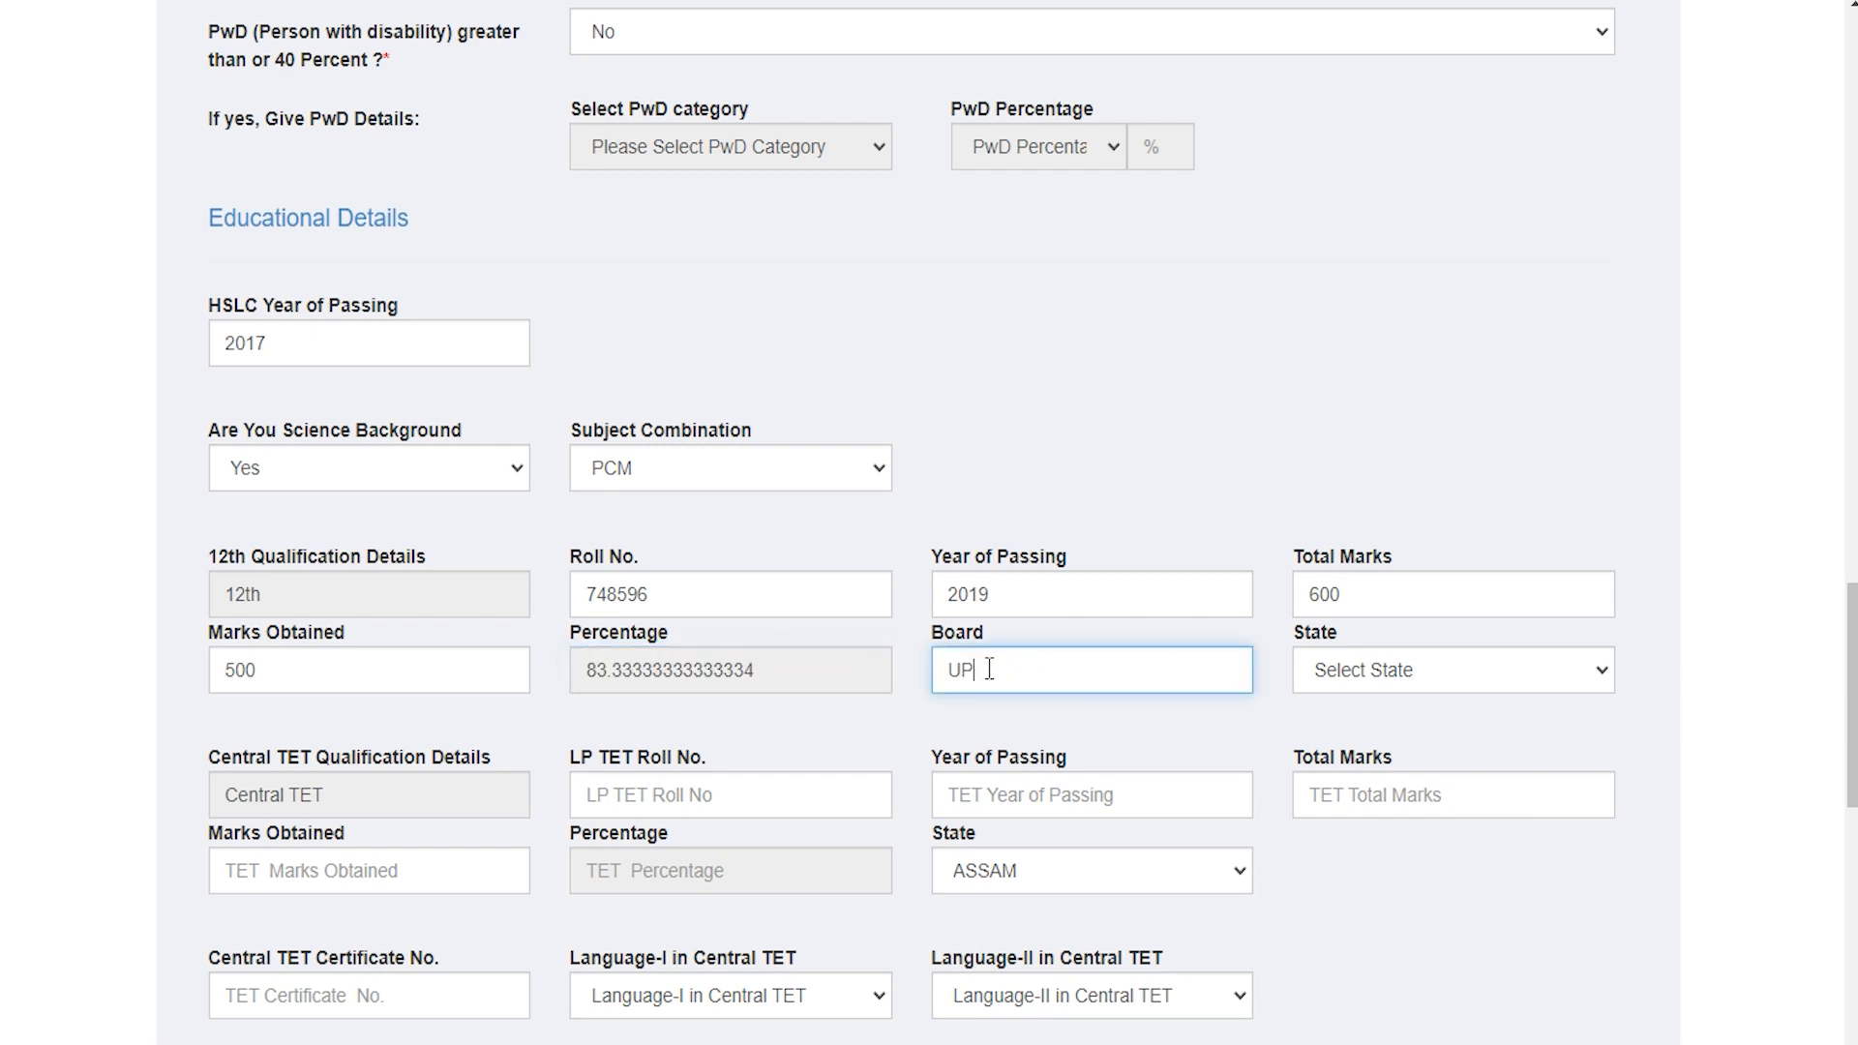
{"action": "left_click", "coordinate": [1362, 683]}
{"action": "key", "text": "Down"}
{"action": "key", "text": "Down"}
{"action": "key", "text": "Down"}
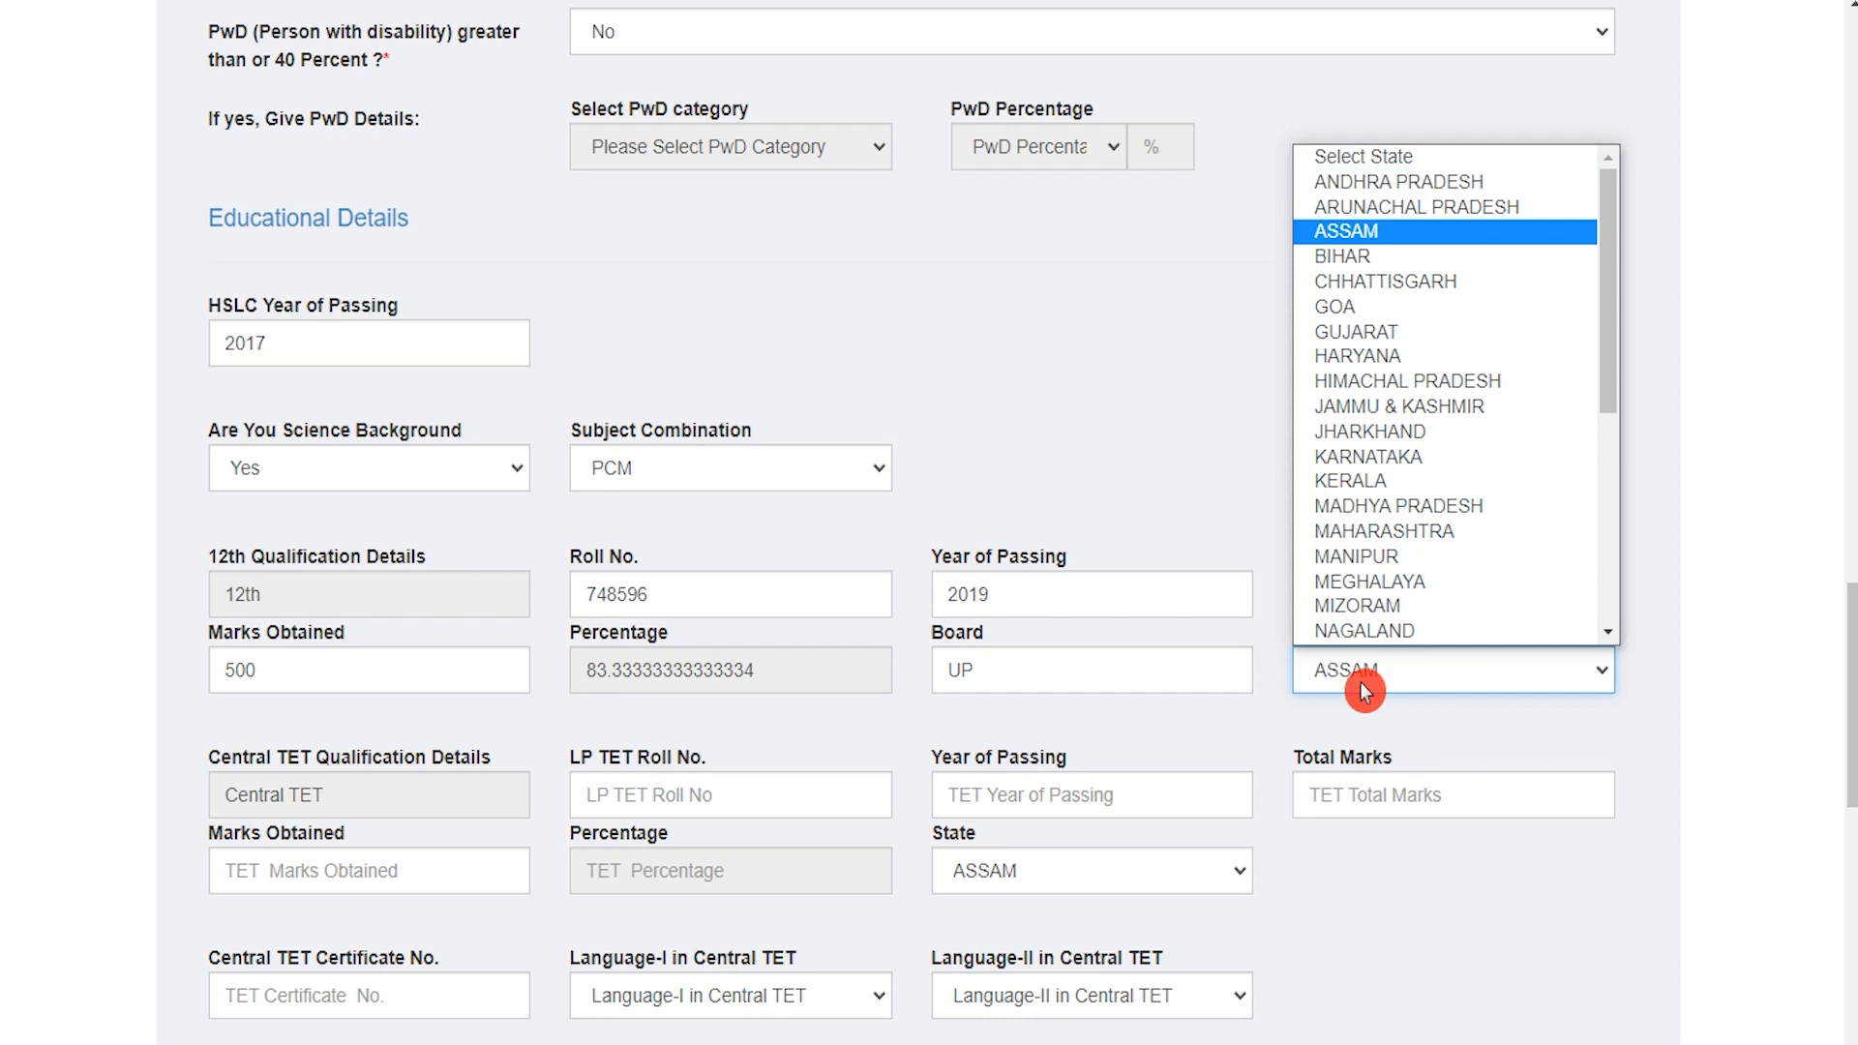
{"action": "key", "text": "Return"}
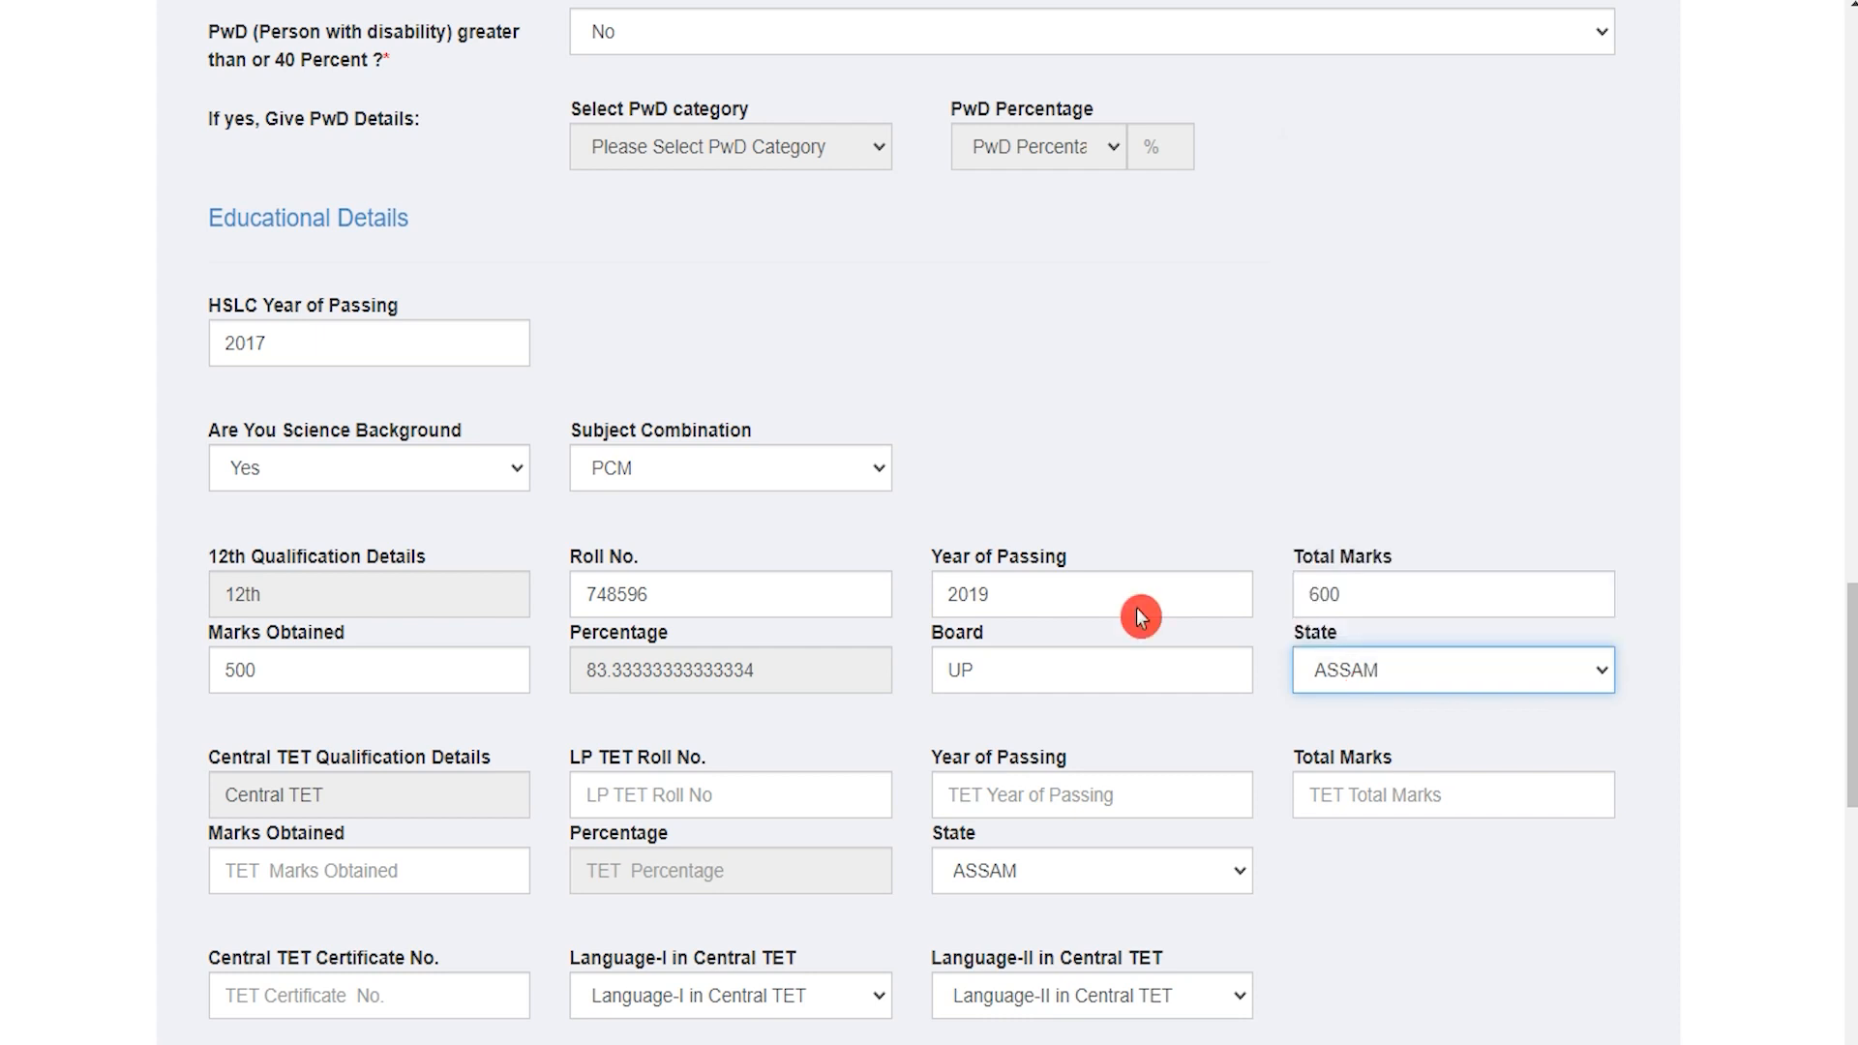
{"action": "left_click_drag", "start_coordinate": [241, 754], "coordinate": [470, 755]}
Step: Enter the LP TET roll number, year 2020, 600 total and 500 obtained, state ASSAM
{"action": "scroll", "coordinate": [470, 756], "scroll_direction": "down", "scroll_amount": 3}
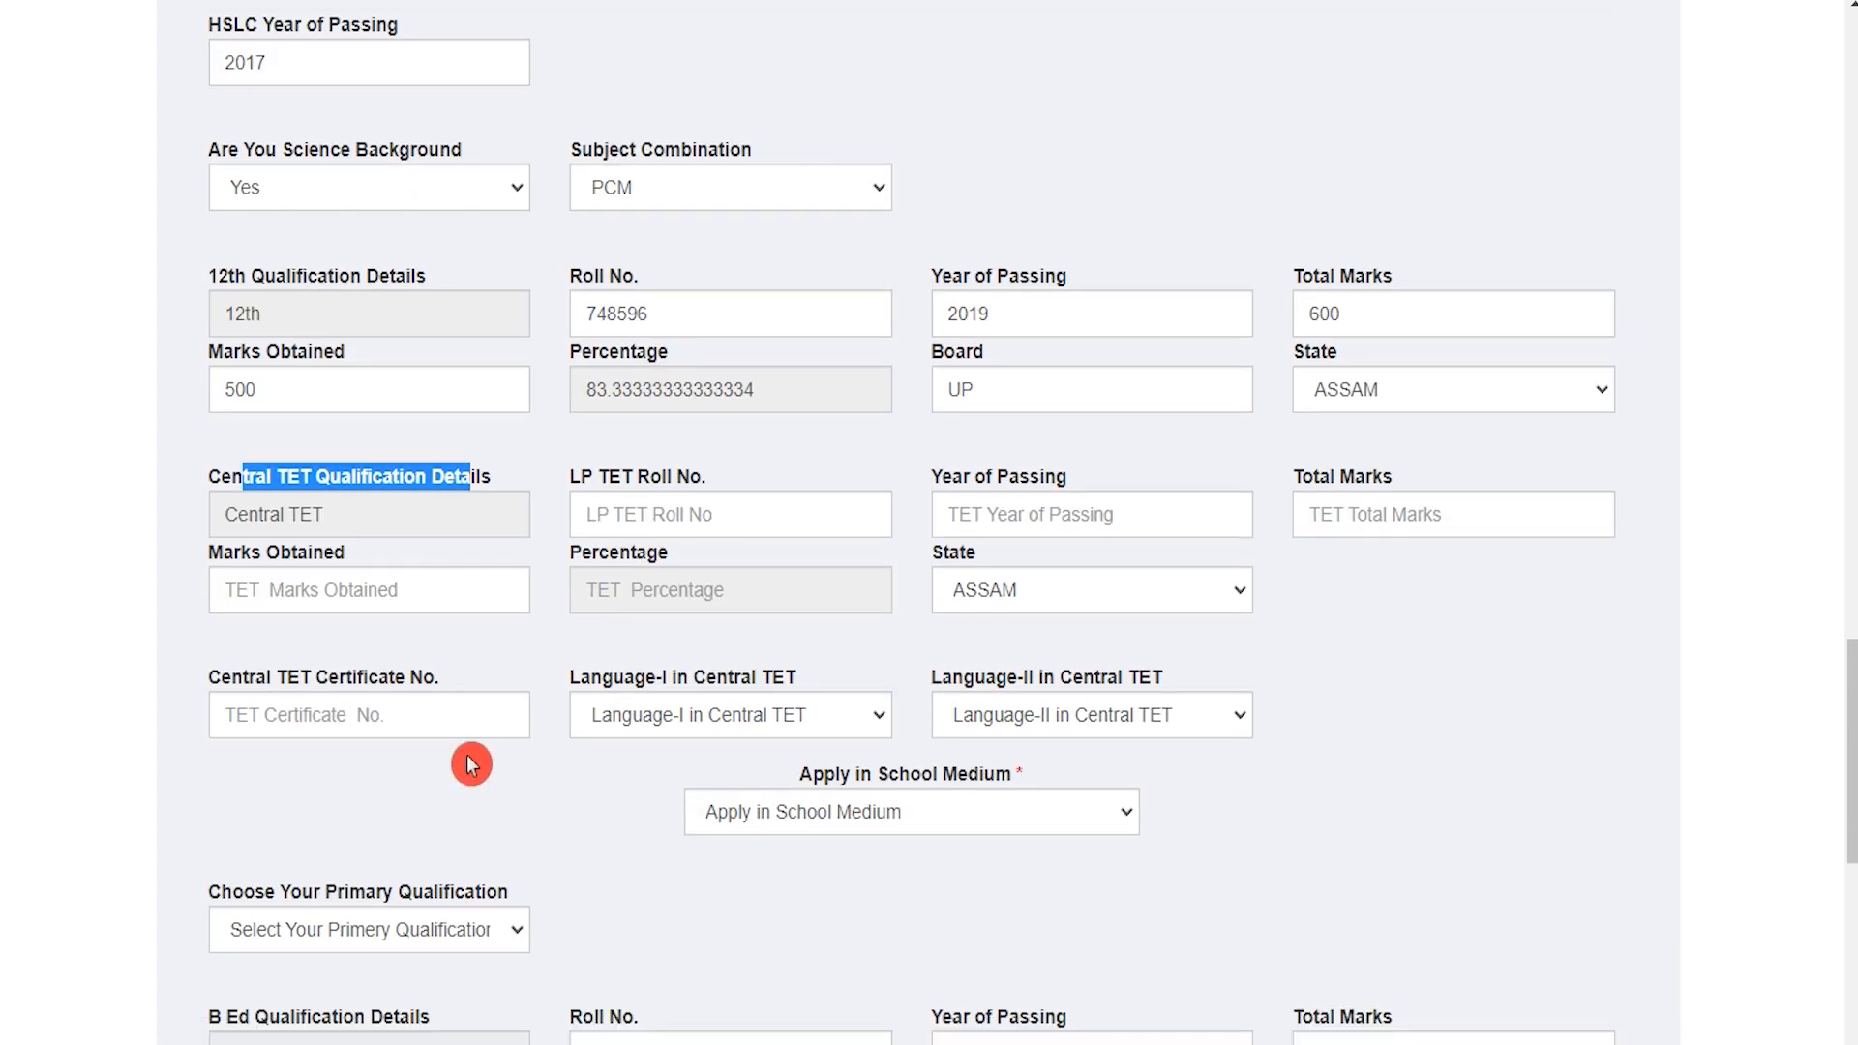
{"action": "left_click", "coordinate": [624, 512]}
{"action": "type", "text": "7"}
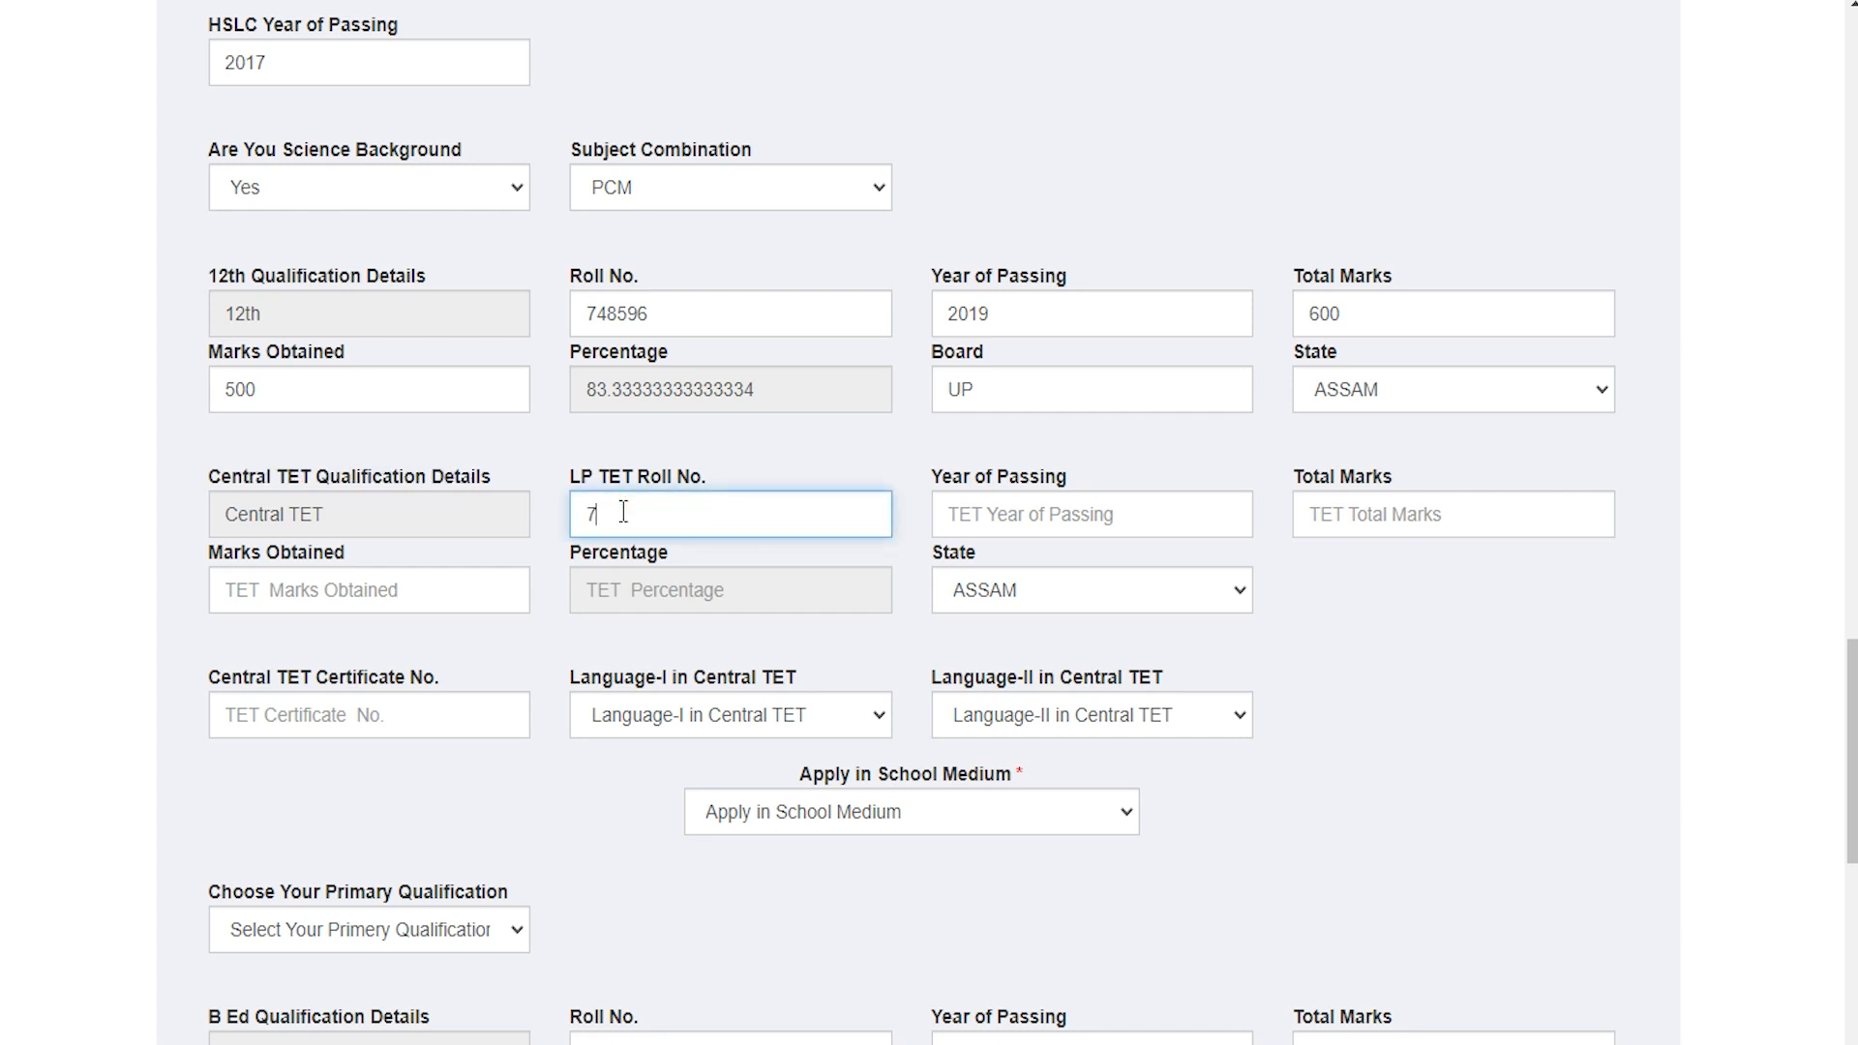
{"action": "type", "text": "48596"}
{"action": "left_click", "coordinate": [1070, 516]}
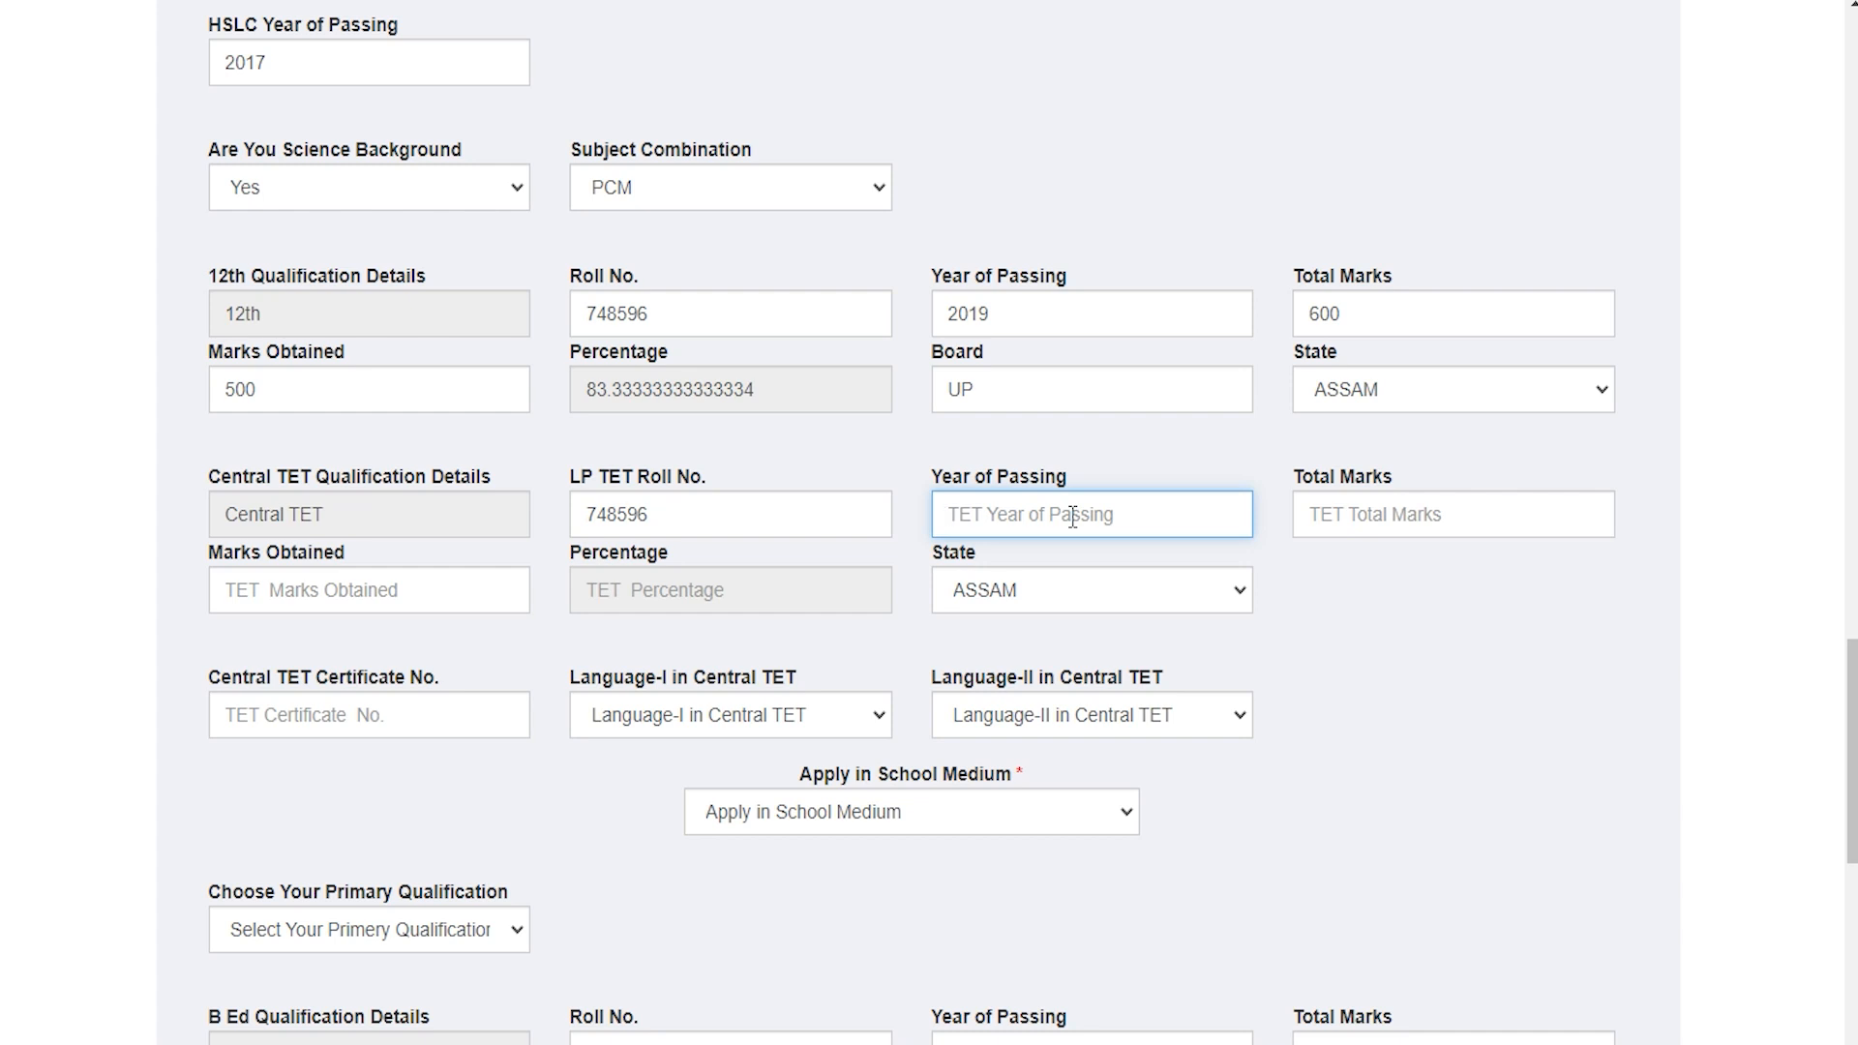
{"action": "type", "text": "2020"}
{"action": "left_click", "coordinate": [1372, 505]}
{"action": "type", "text": "600"}
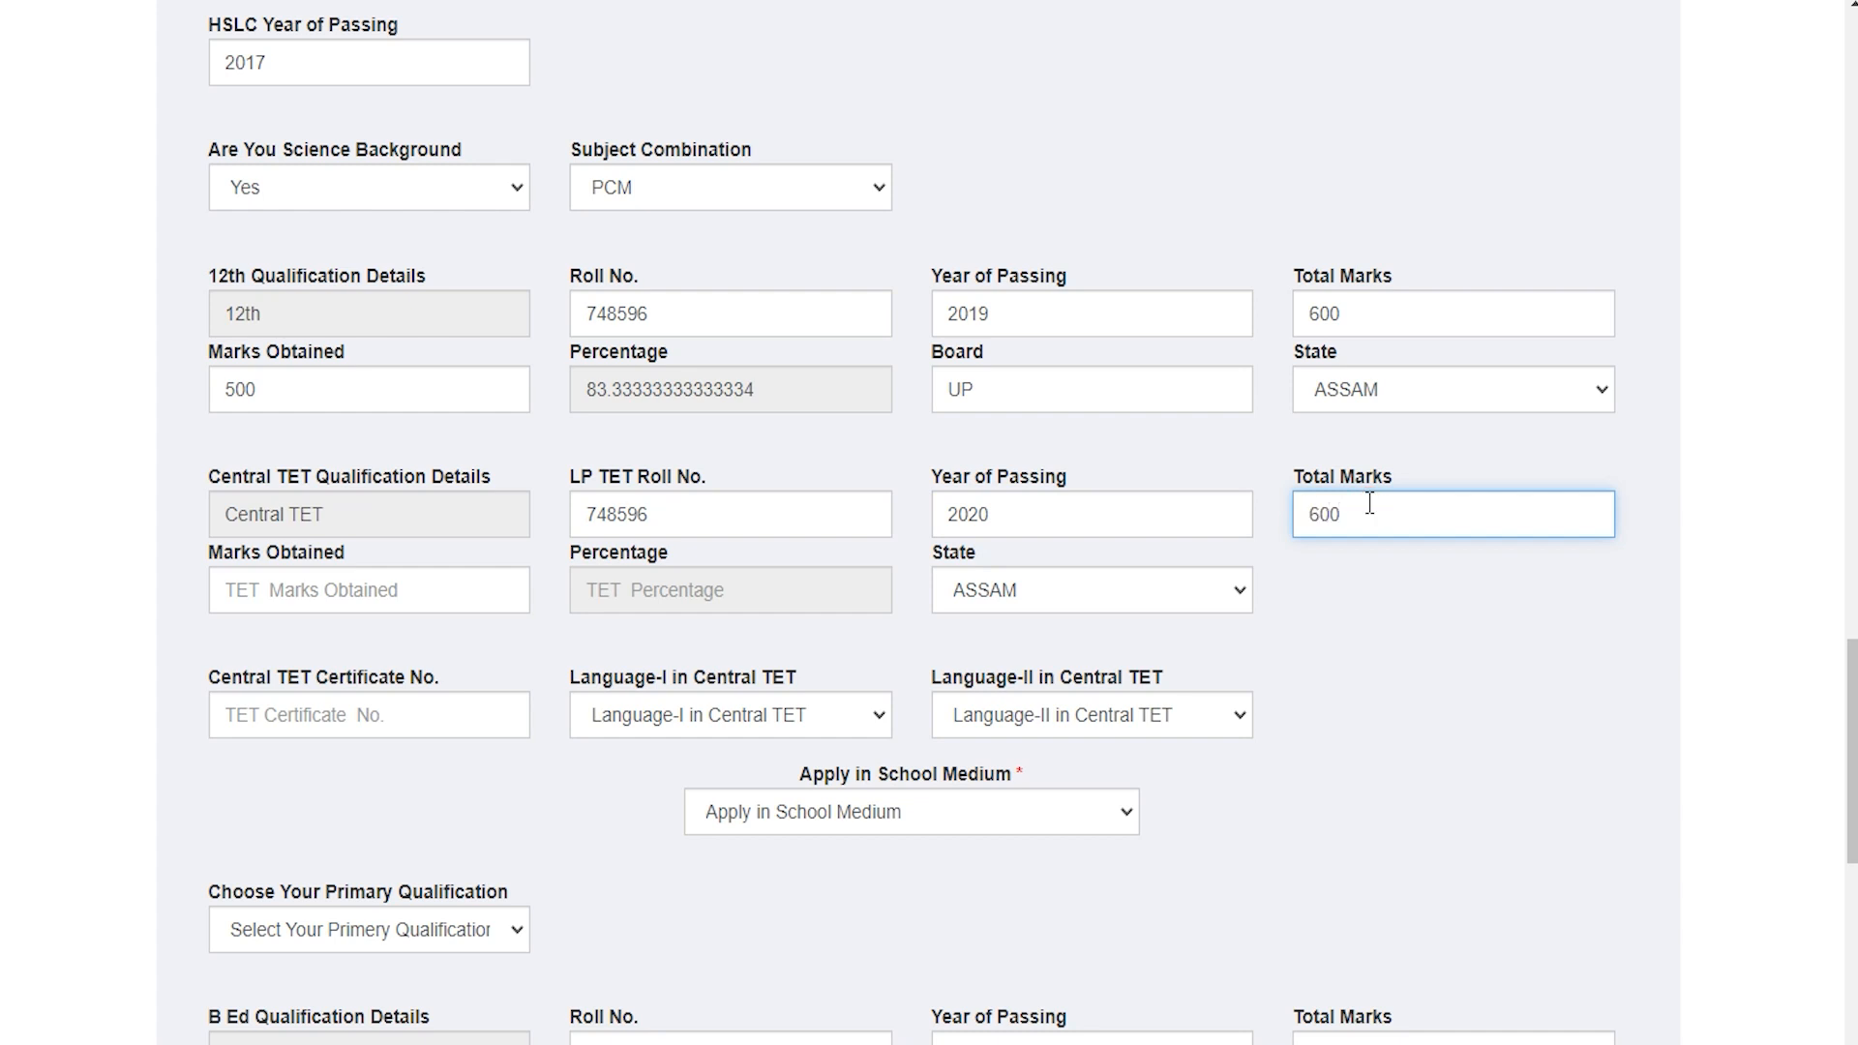
{"action": "left_click", "coordinate": [290, 586]}
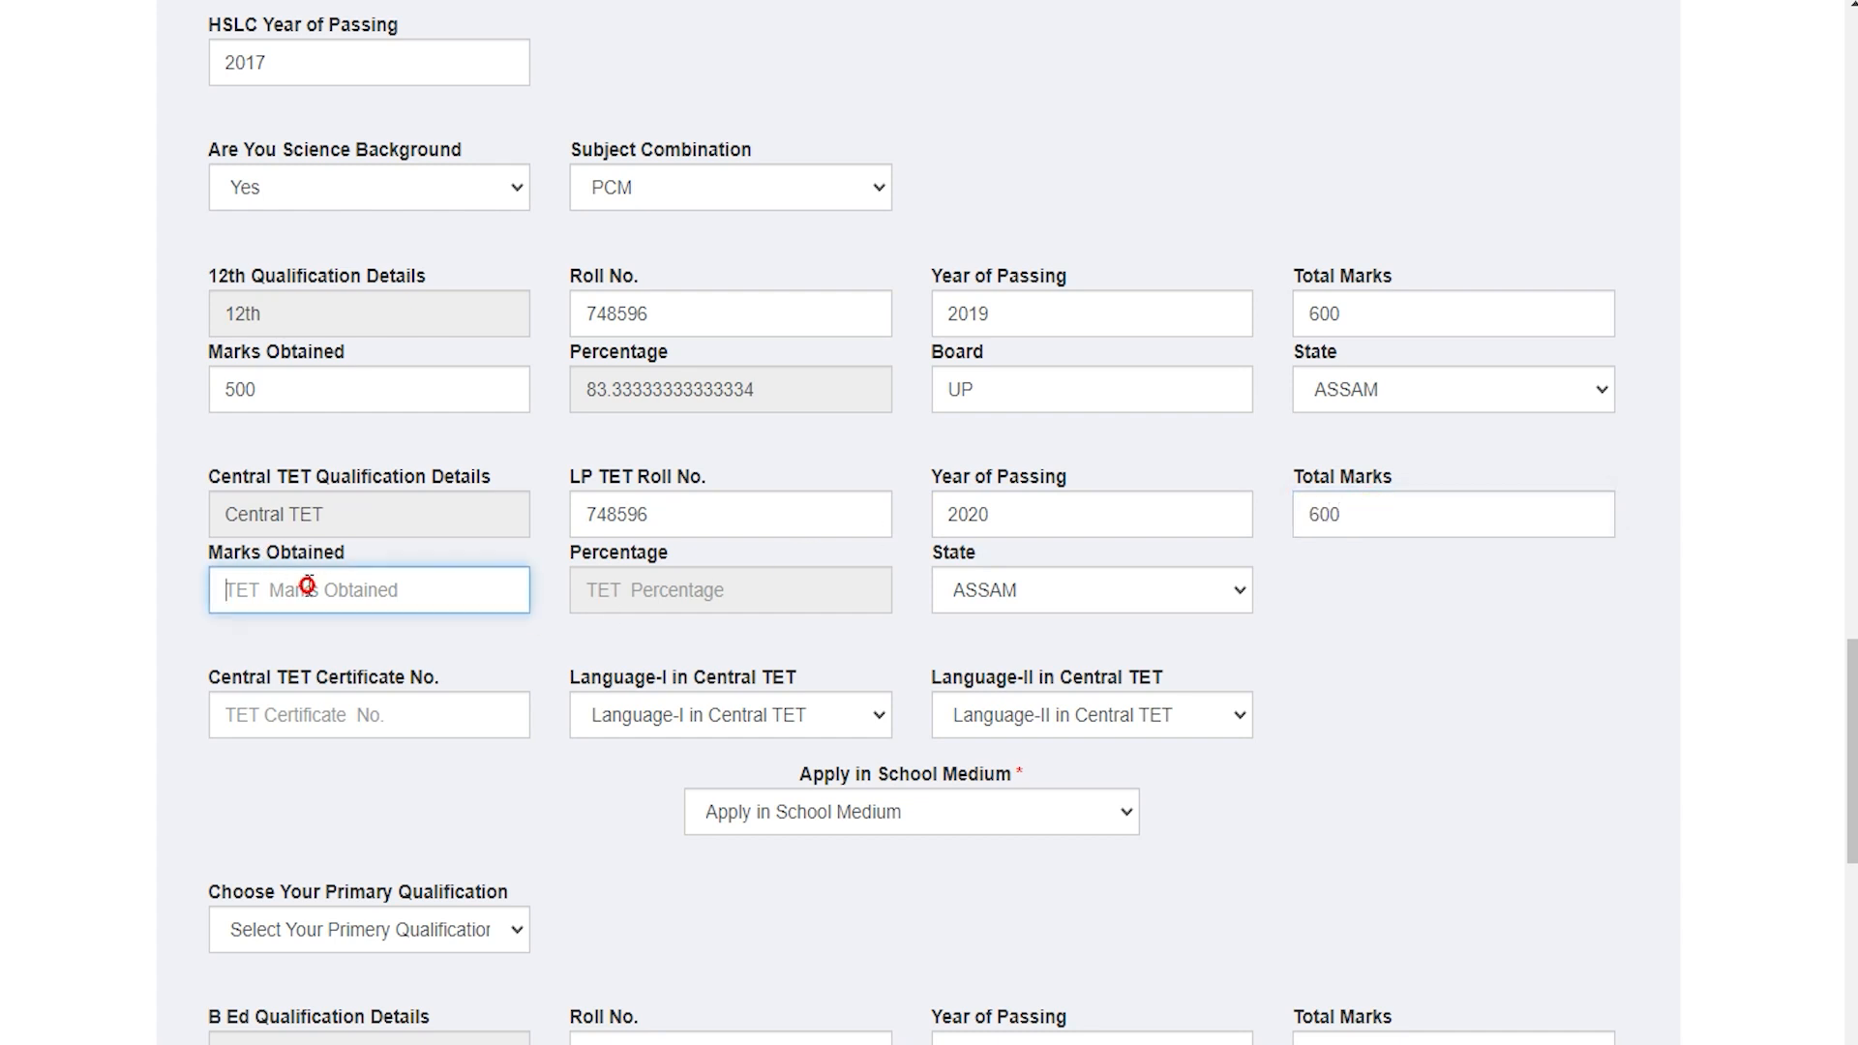
{"action": "type", "text": "500"}
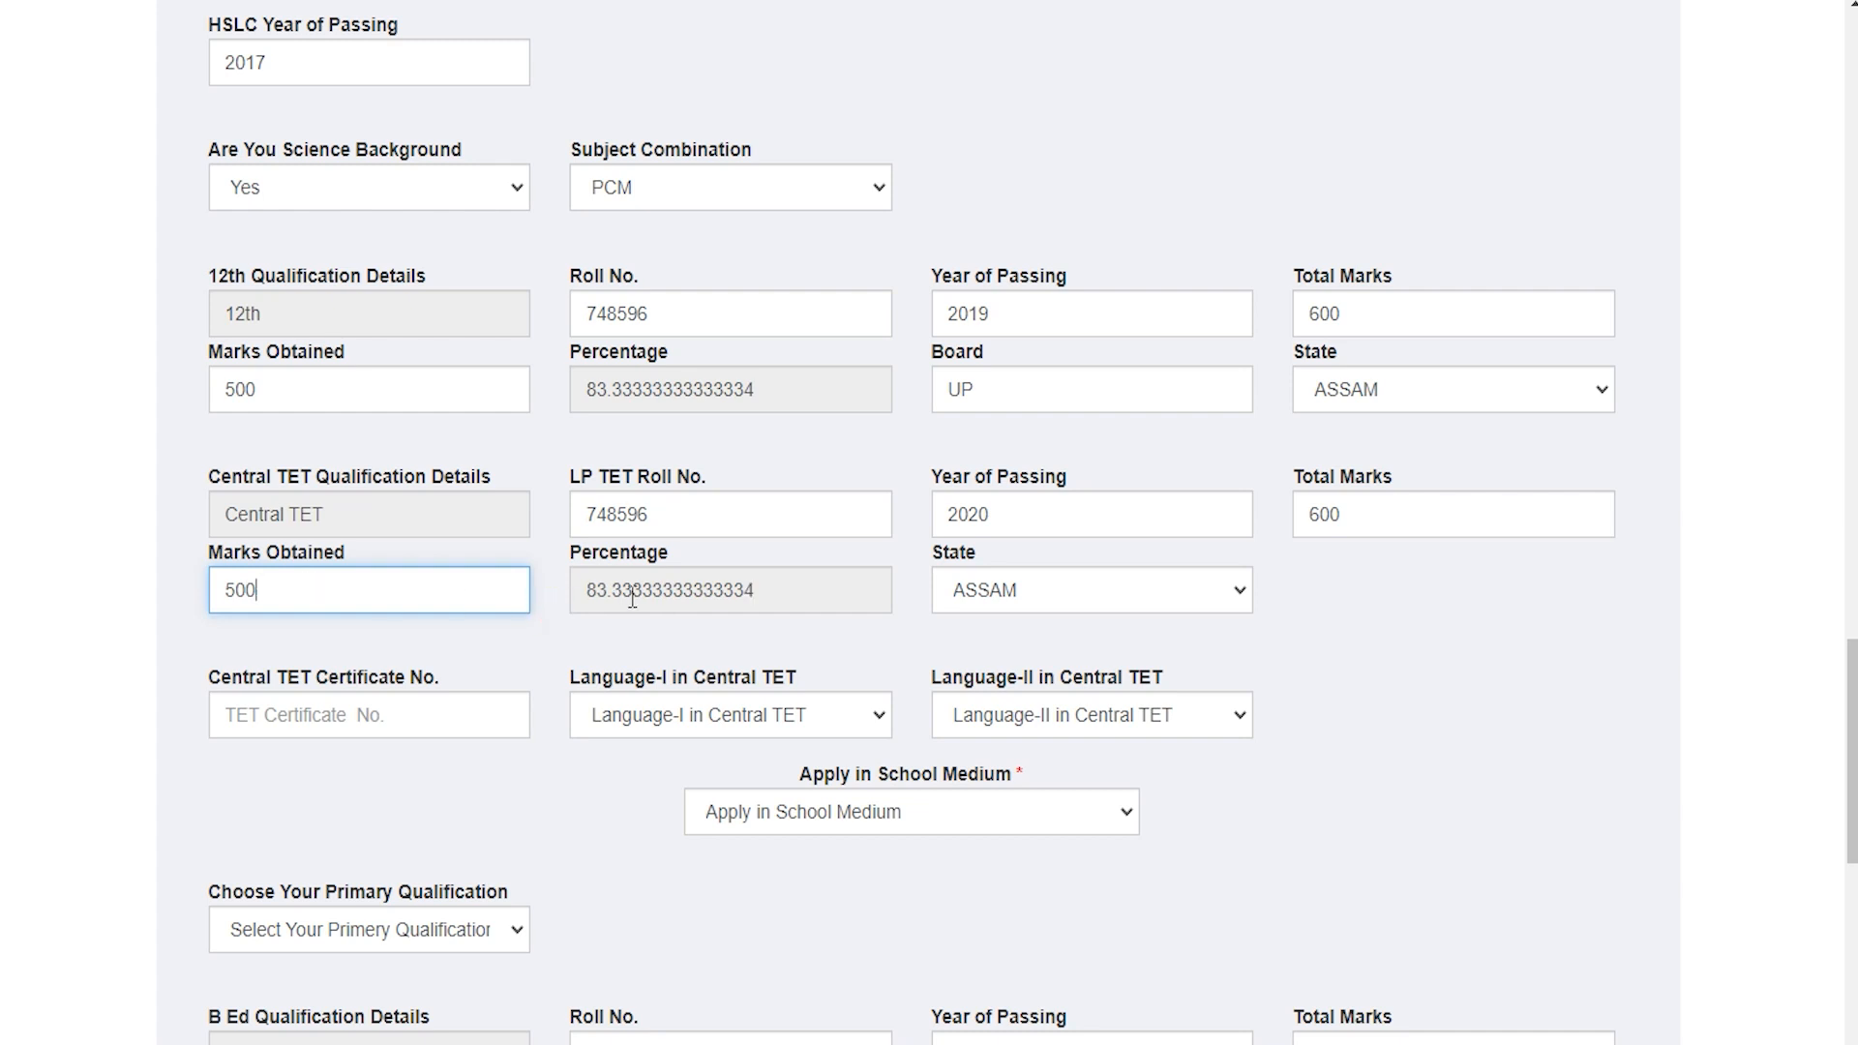
{"action": "left_click", "coordinate": [1043, 591]}
{"action": "left_click", "coordinate": [1043, 591]}
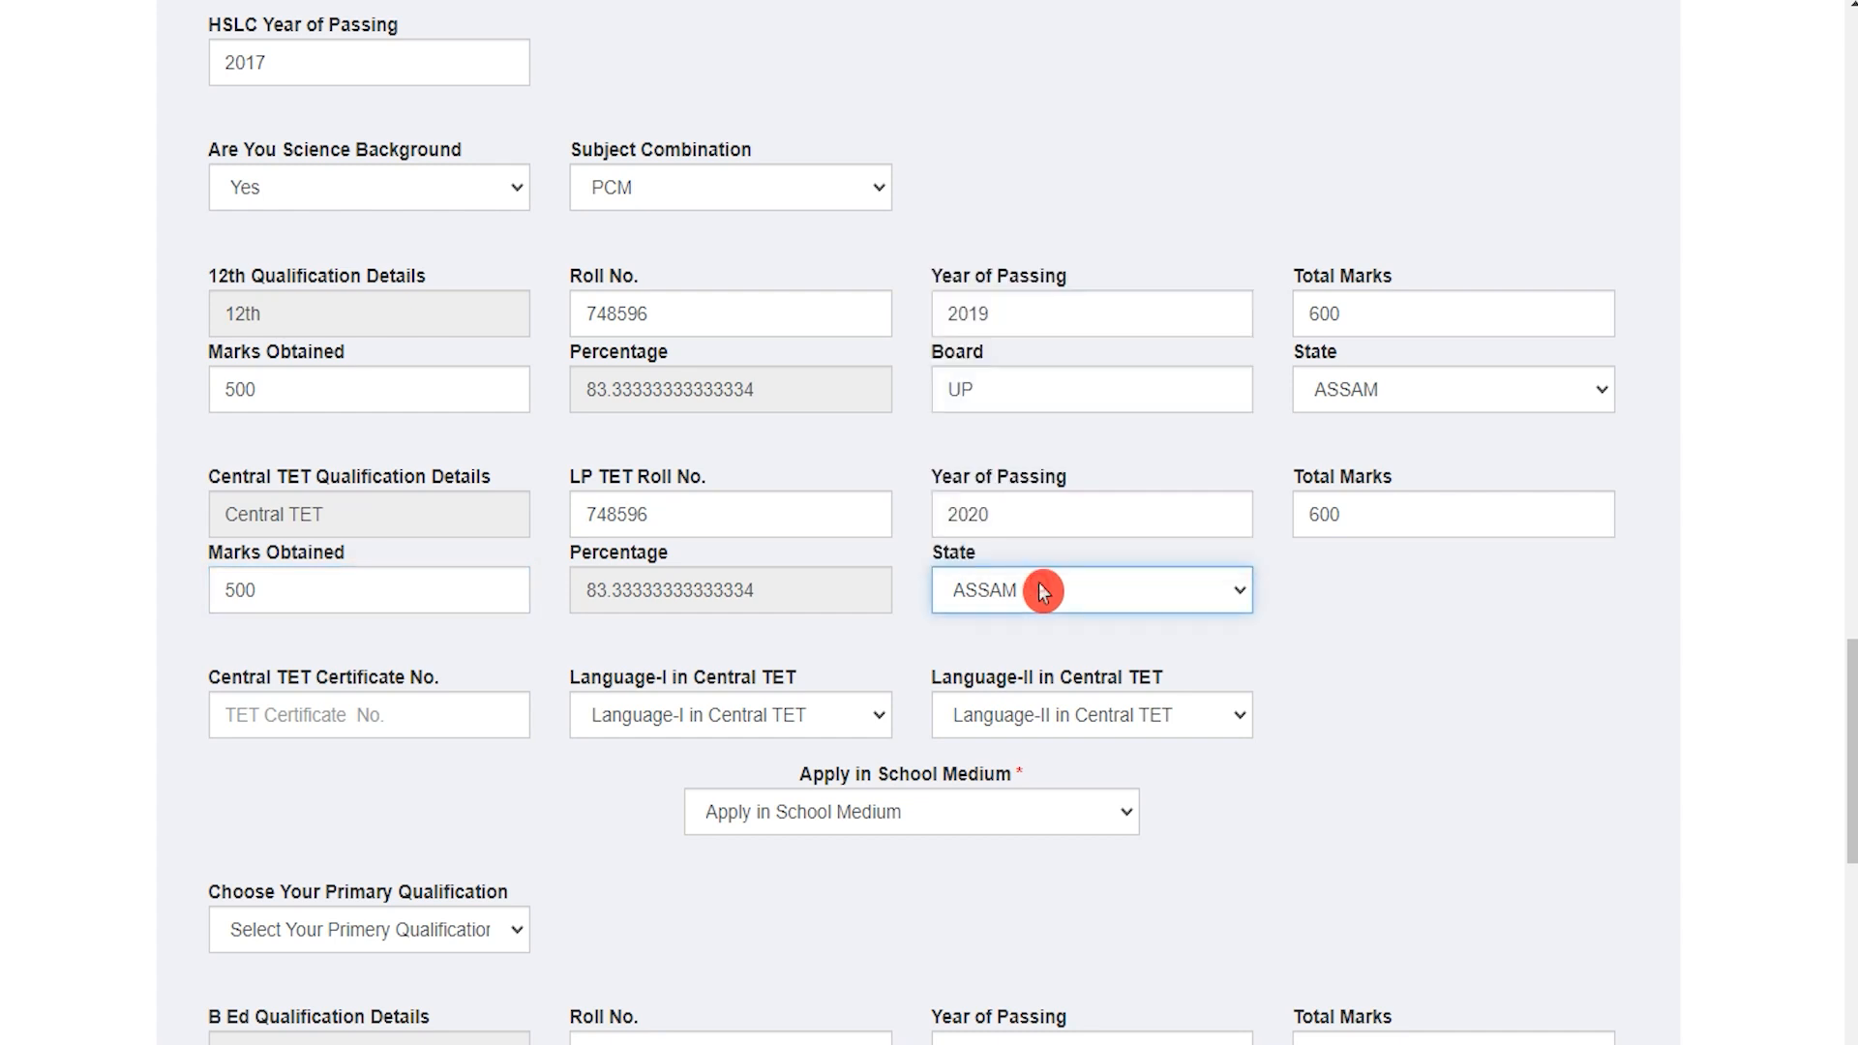
Step: Enter the Central TET certificate number; choose Assamese, Bodo languages and Bengali school medium
{"action": "left_click_drag", "start_coordinate": [231, 677], "coordinate": [390, 677]}
{"action": "left_click", "coordinate": [364, 717]}
{"action": "type", "text": "748596"}
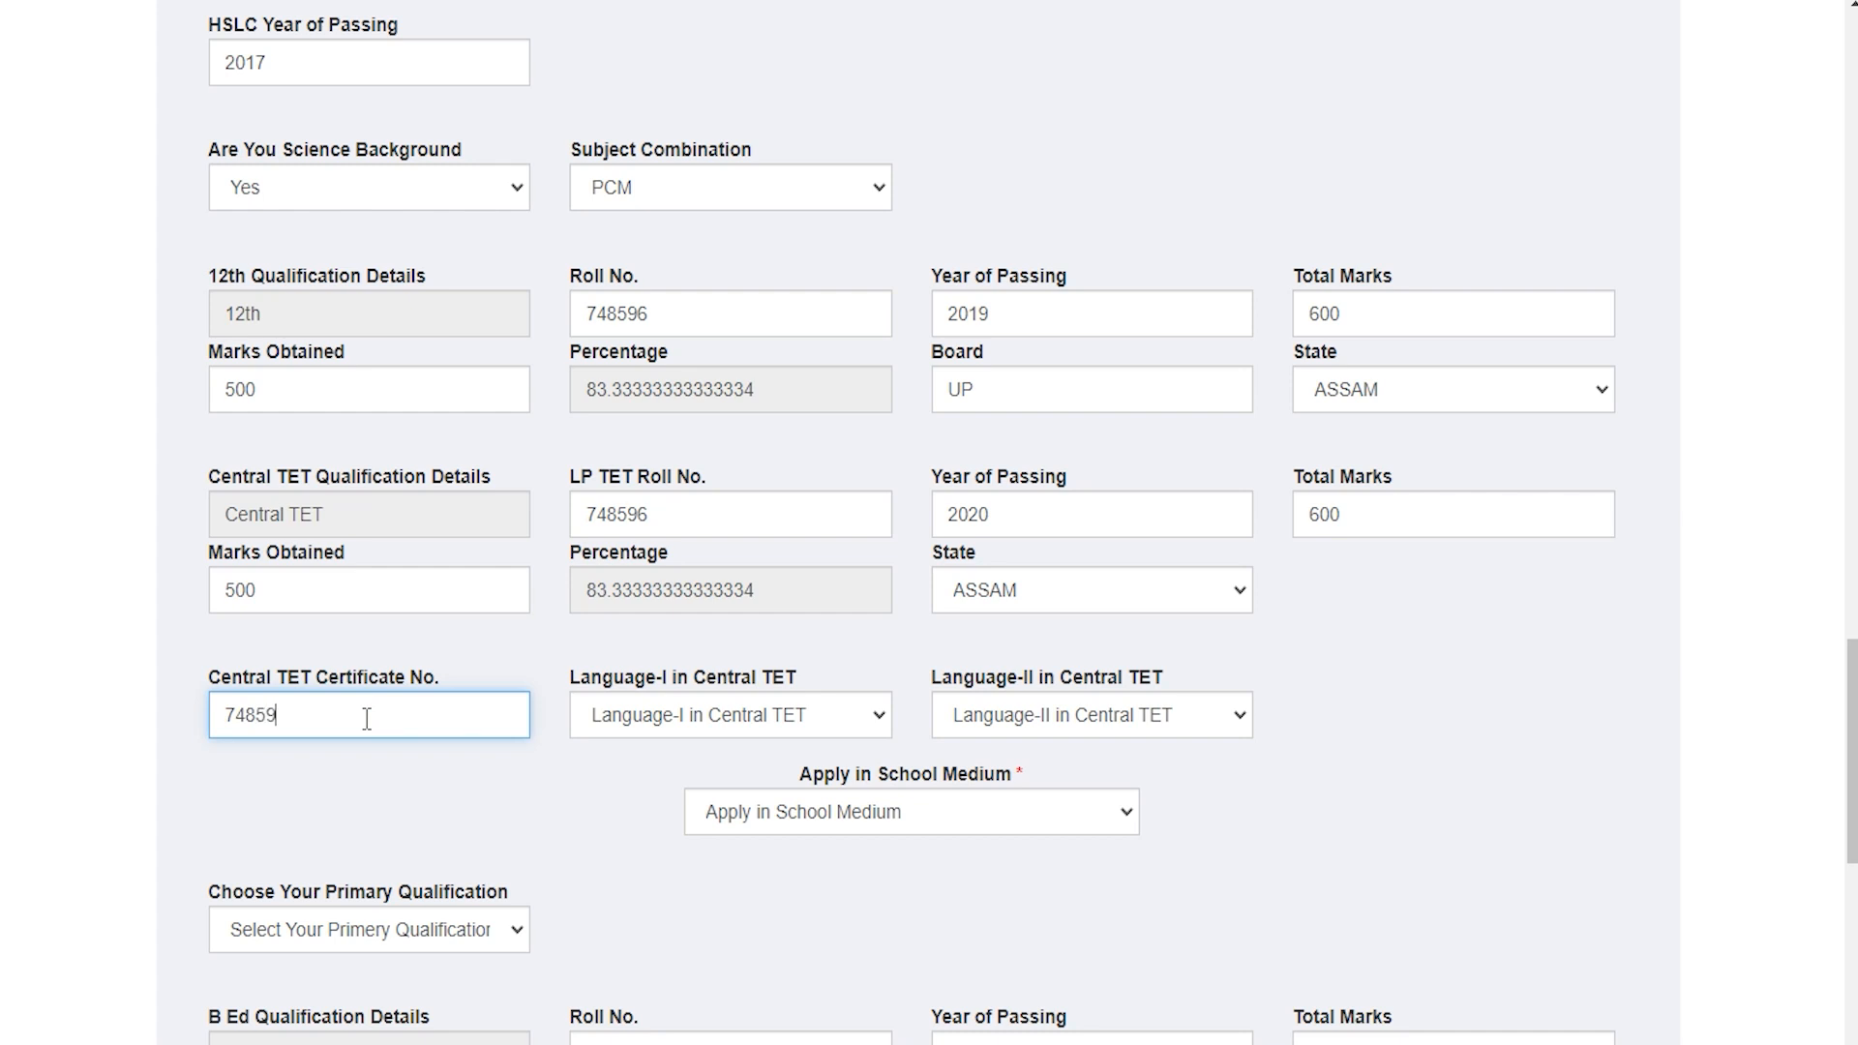
{"action": "left_click", "coordinate": [647, 723]}
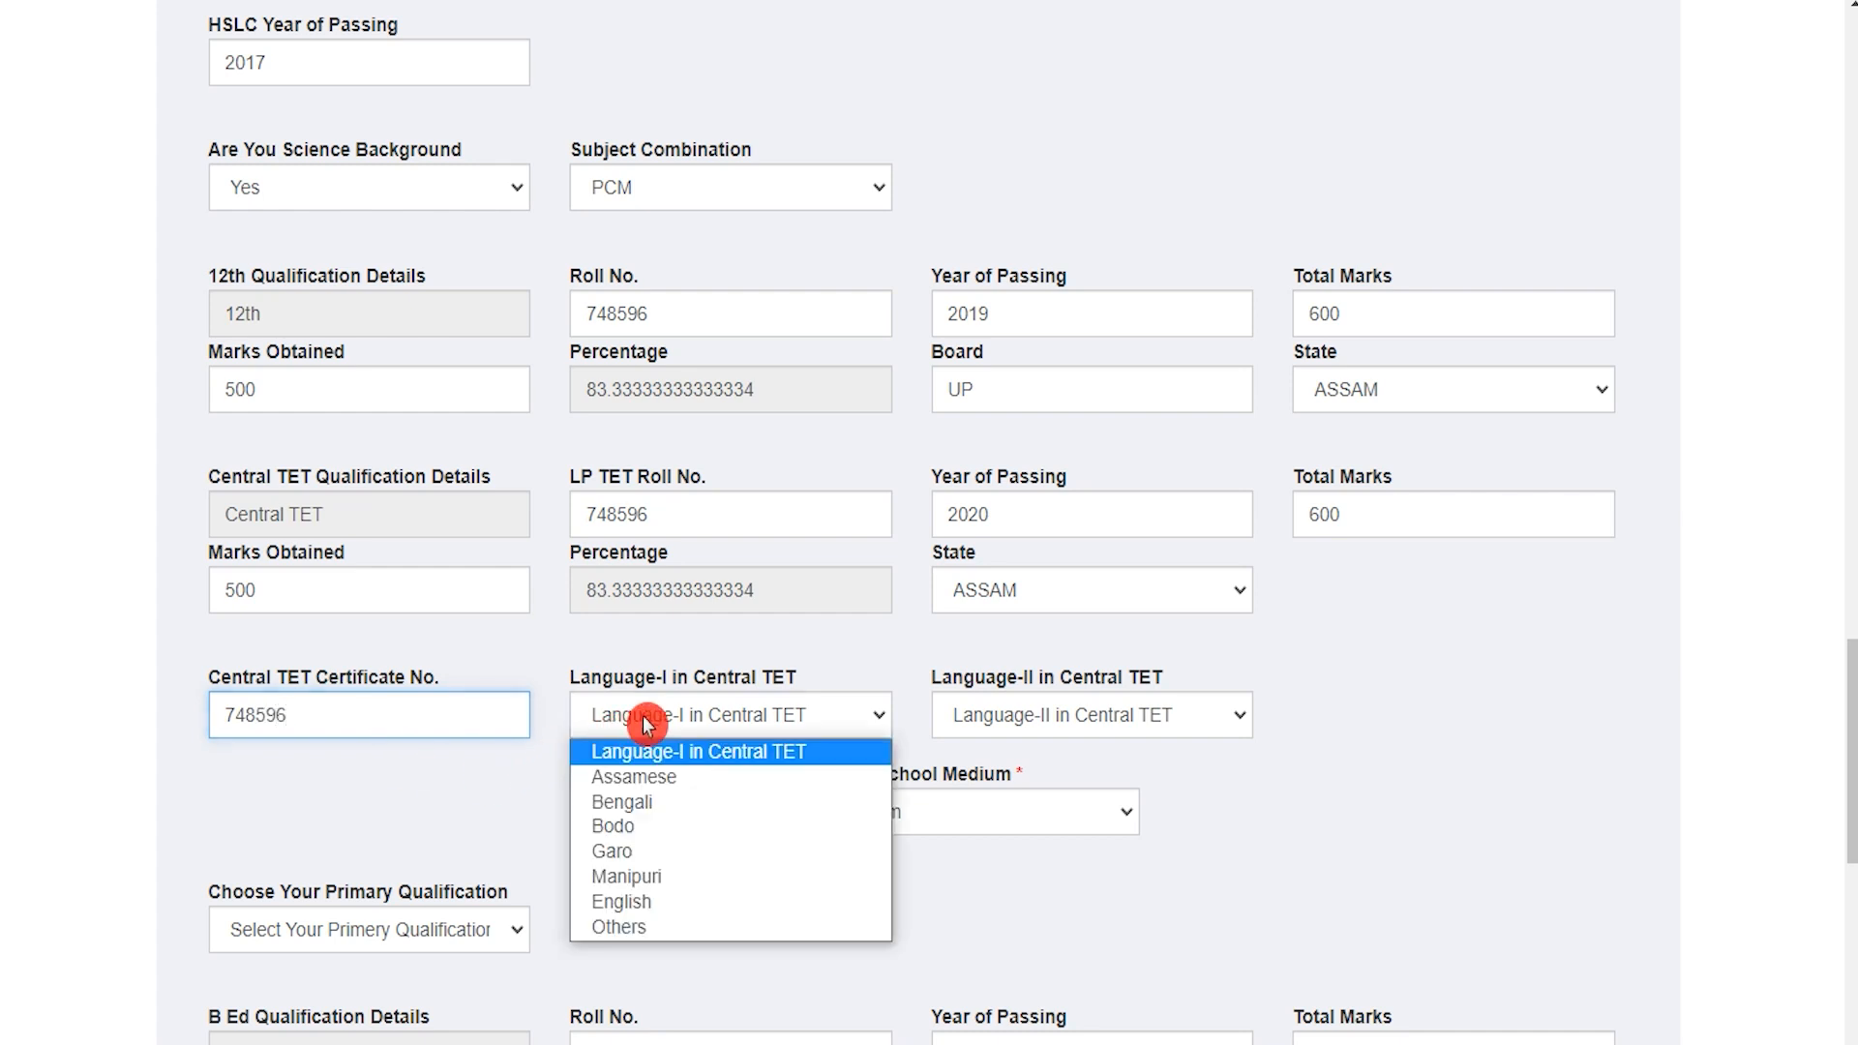
{"action": "left_click", "coordinate": [639, 777]}
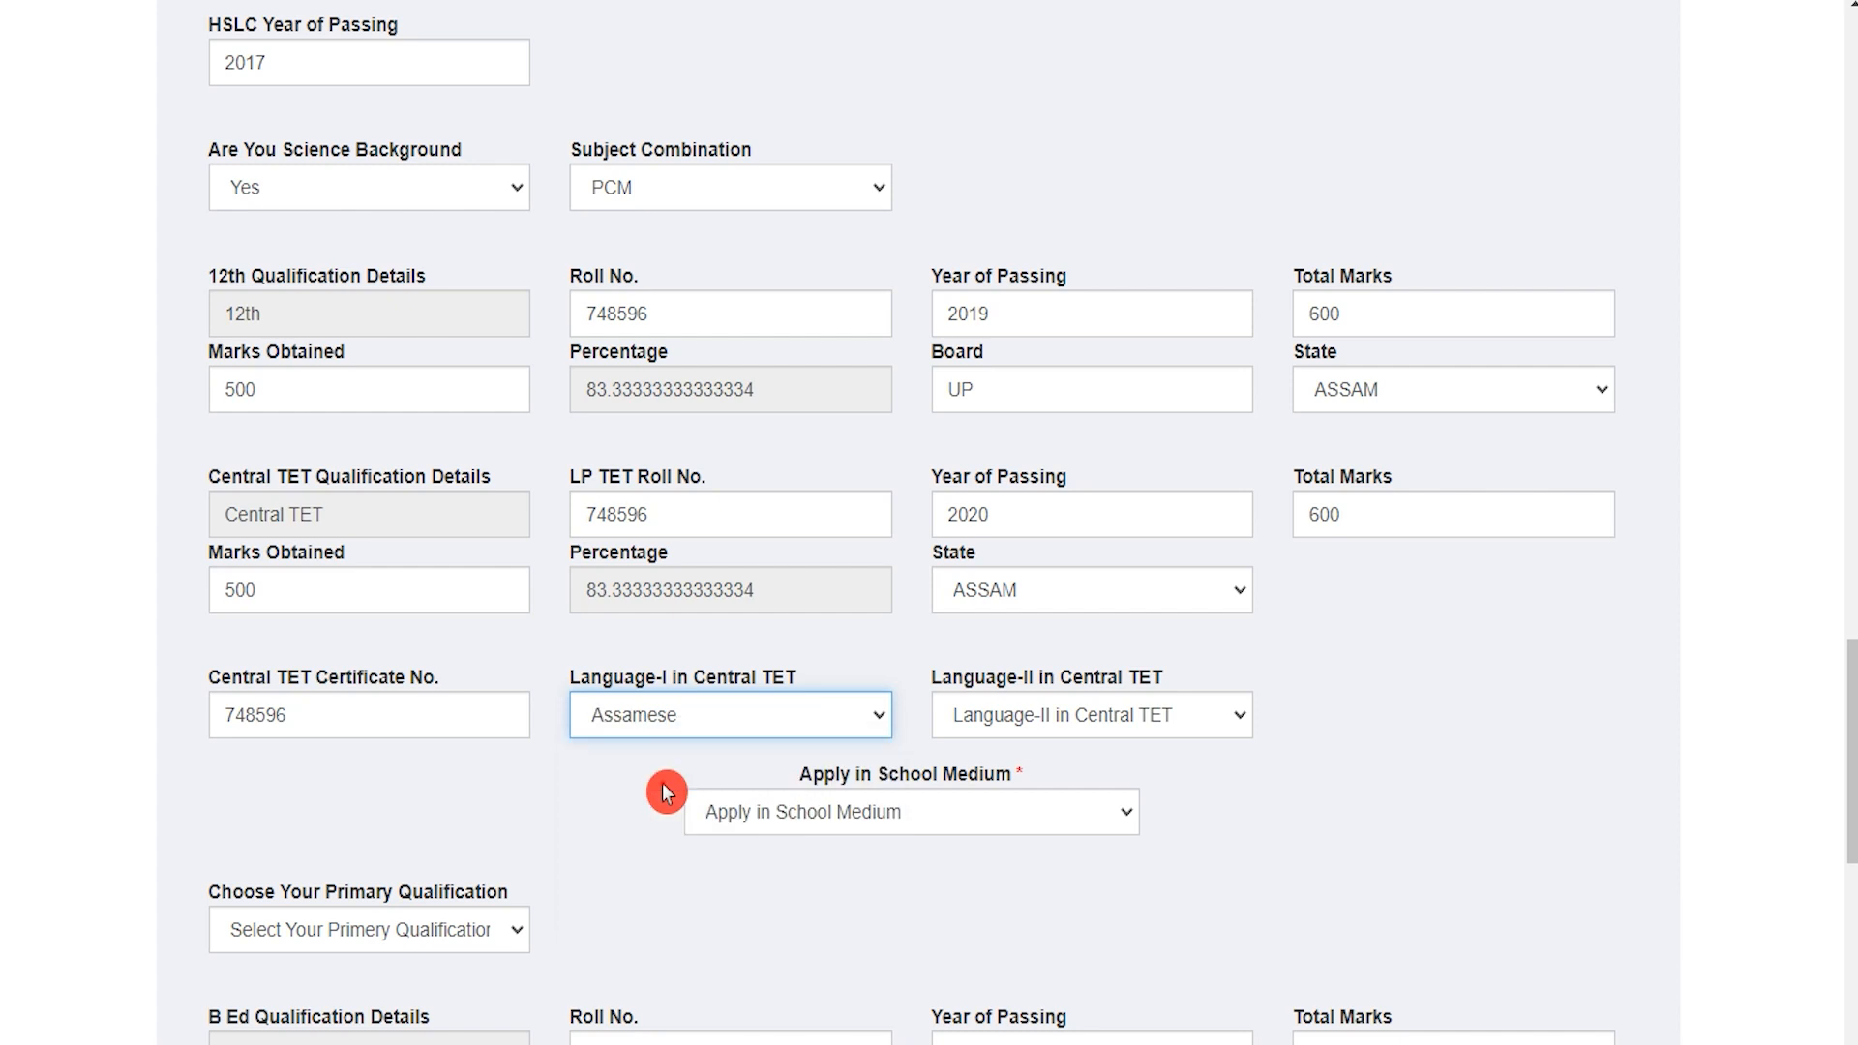
{"action": "left_click", "coordinate": [1045, 726]}
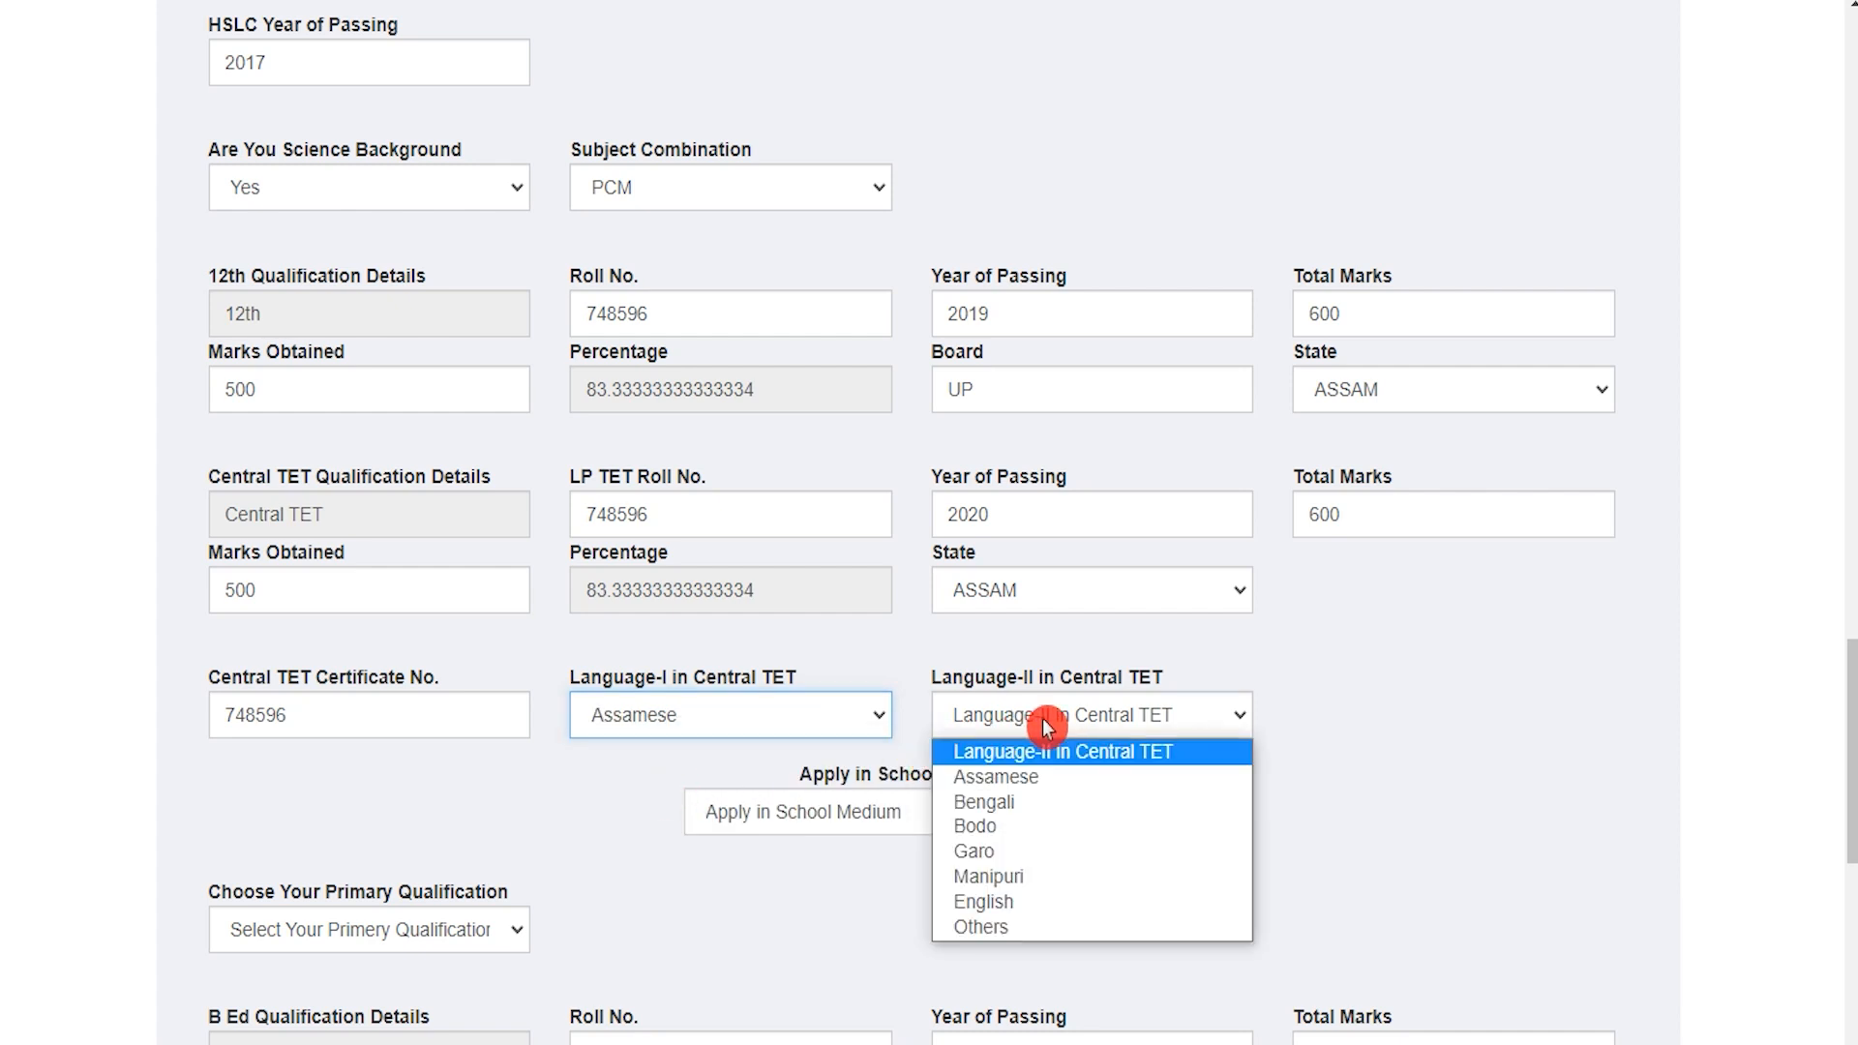
{"action": "left_click", "coordinate": [1014, 824]}
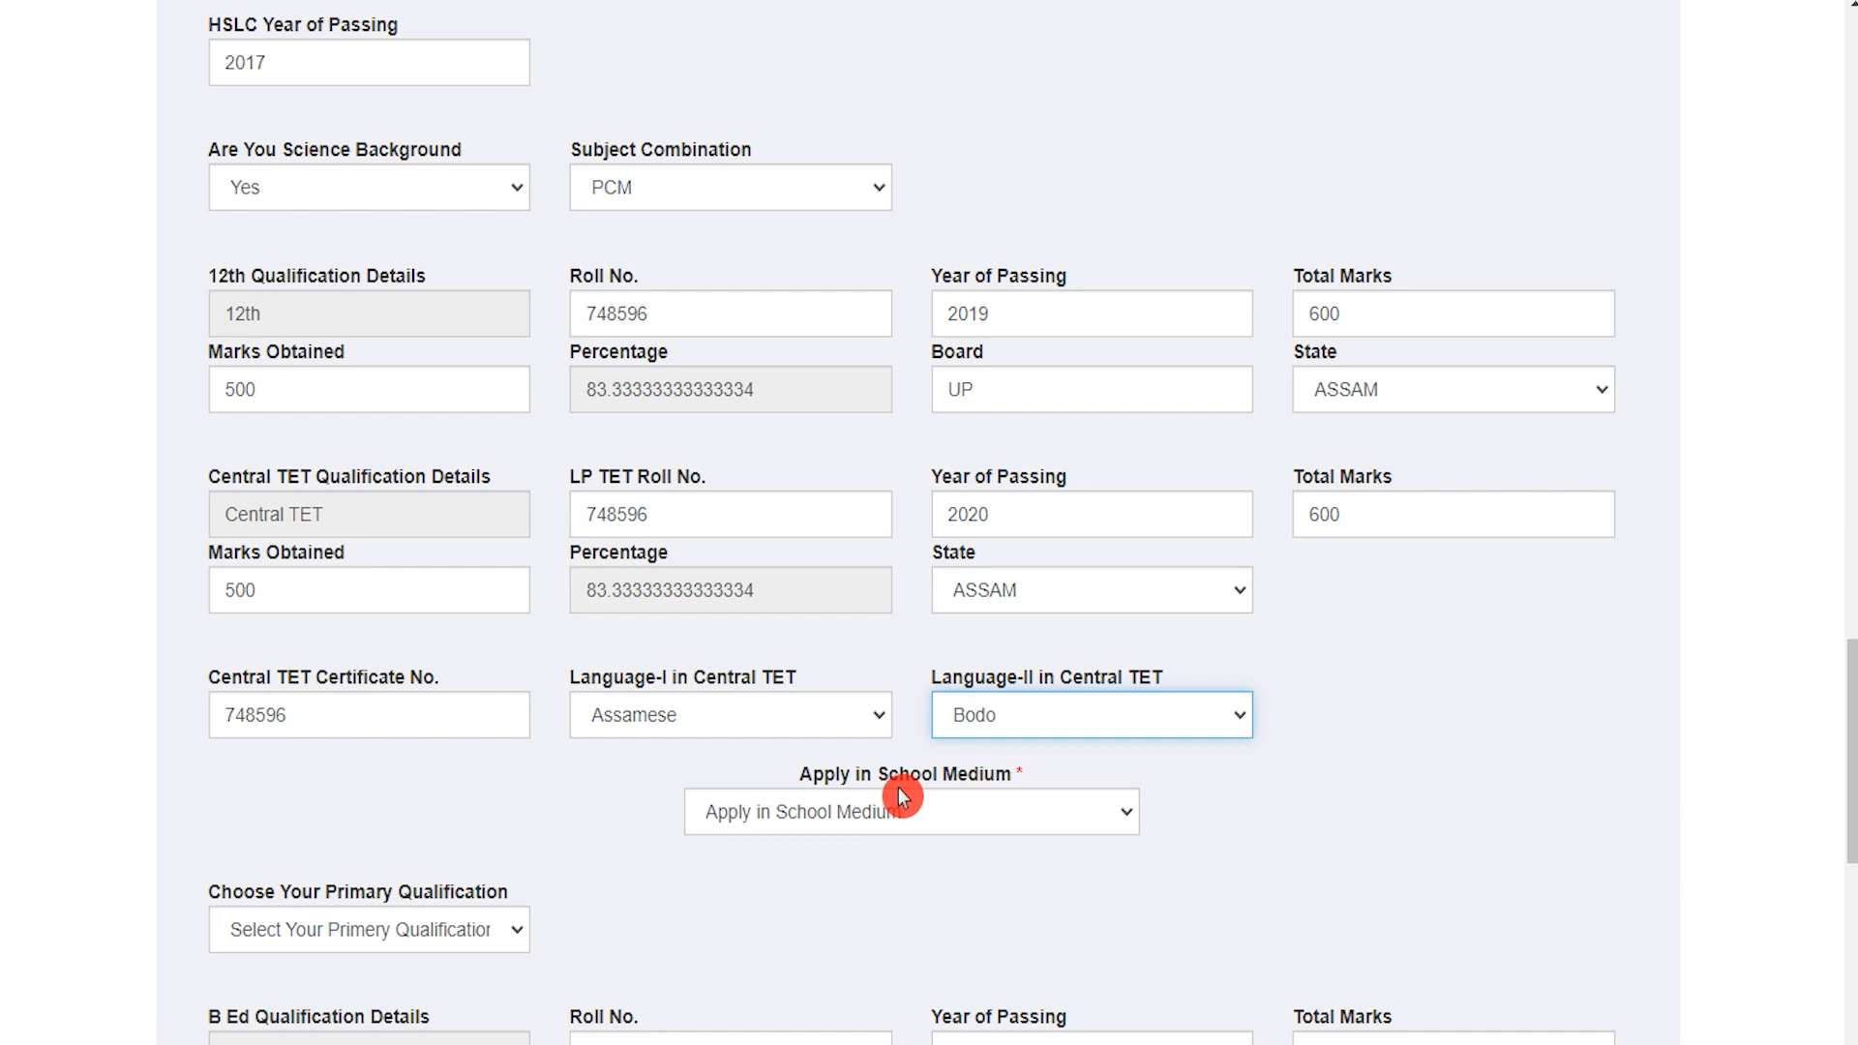
{"action": "left_click_drag", "start_coordinate": [834, 774], "coordinate": [931, 774]}
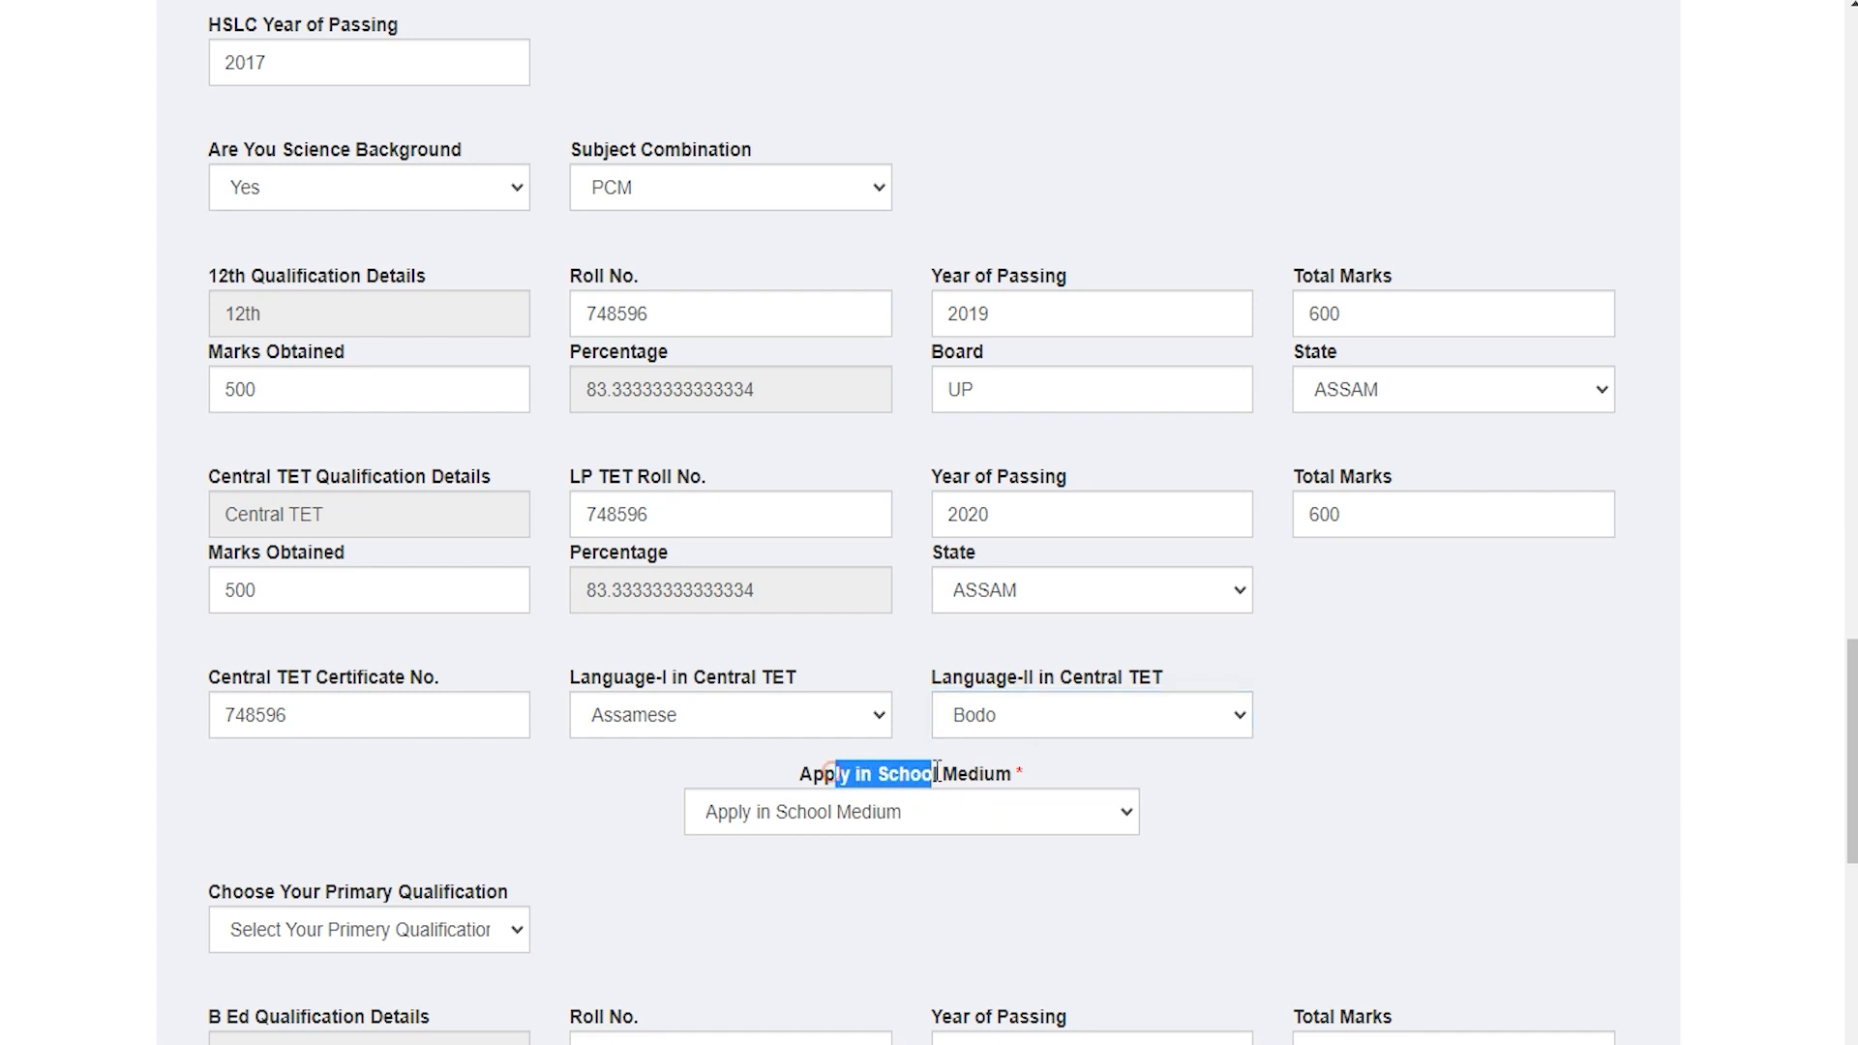
{"action": "left_click", "coordinate": [900, 818]}
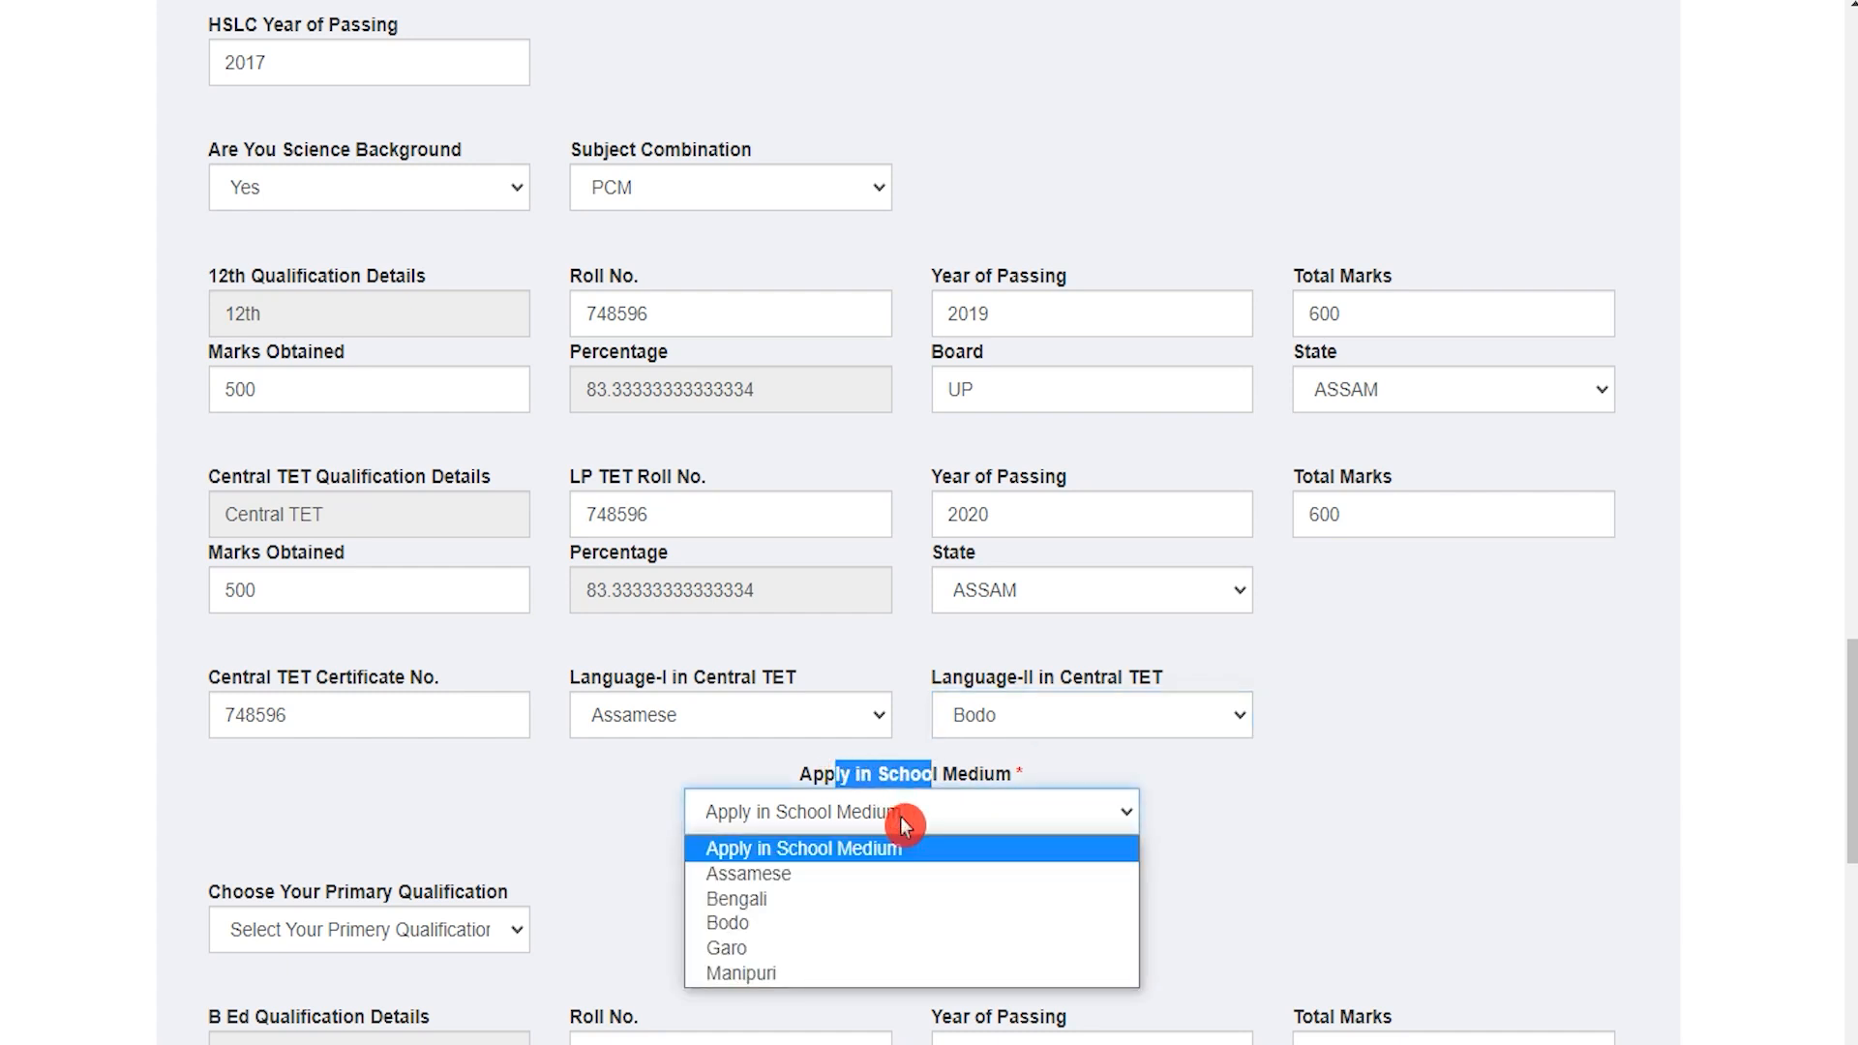
{"action": "left_click", "coordinate": [782, 900]}
Step: Choose B Ed as the primary qualification
{"action": "scroll", "coordinate": [522, 812], "scroll_direction": "down", "scroll_amount": 3}
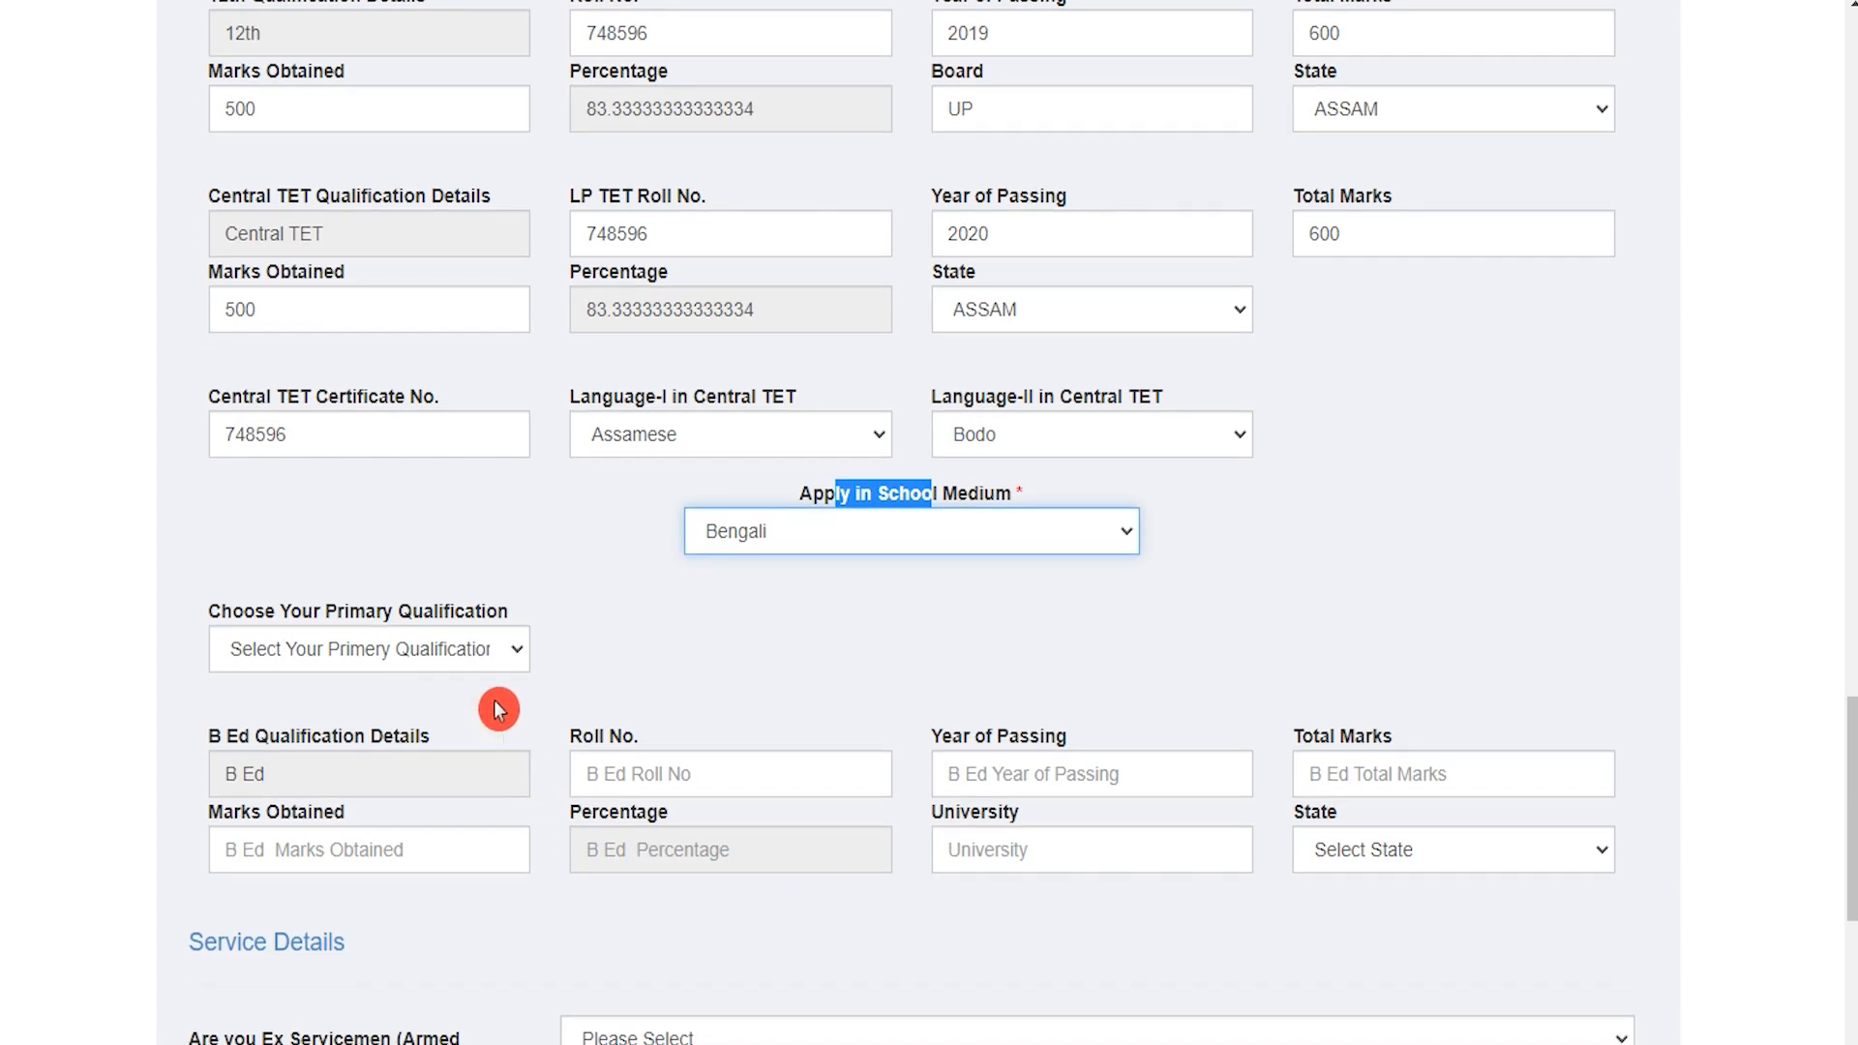
{"action": "left_click_drag", "start_coordinate": [240, 602], "coordinate": [434, 612]}
{"action": "left_click", "coordinate": [388, 665]}
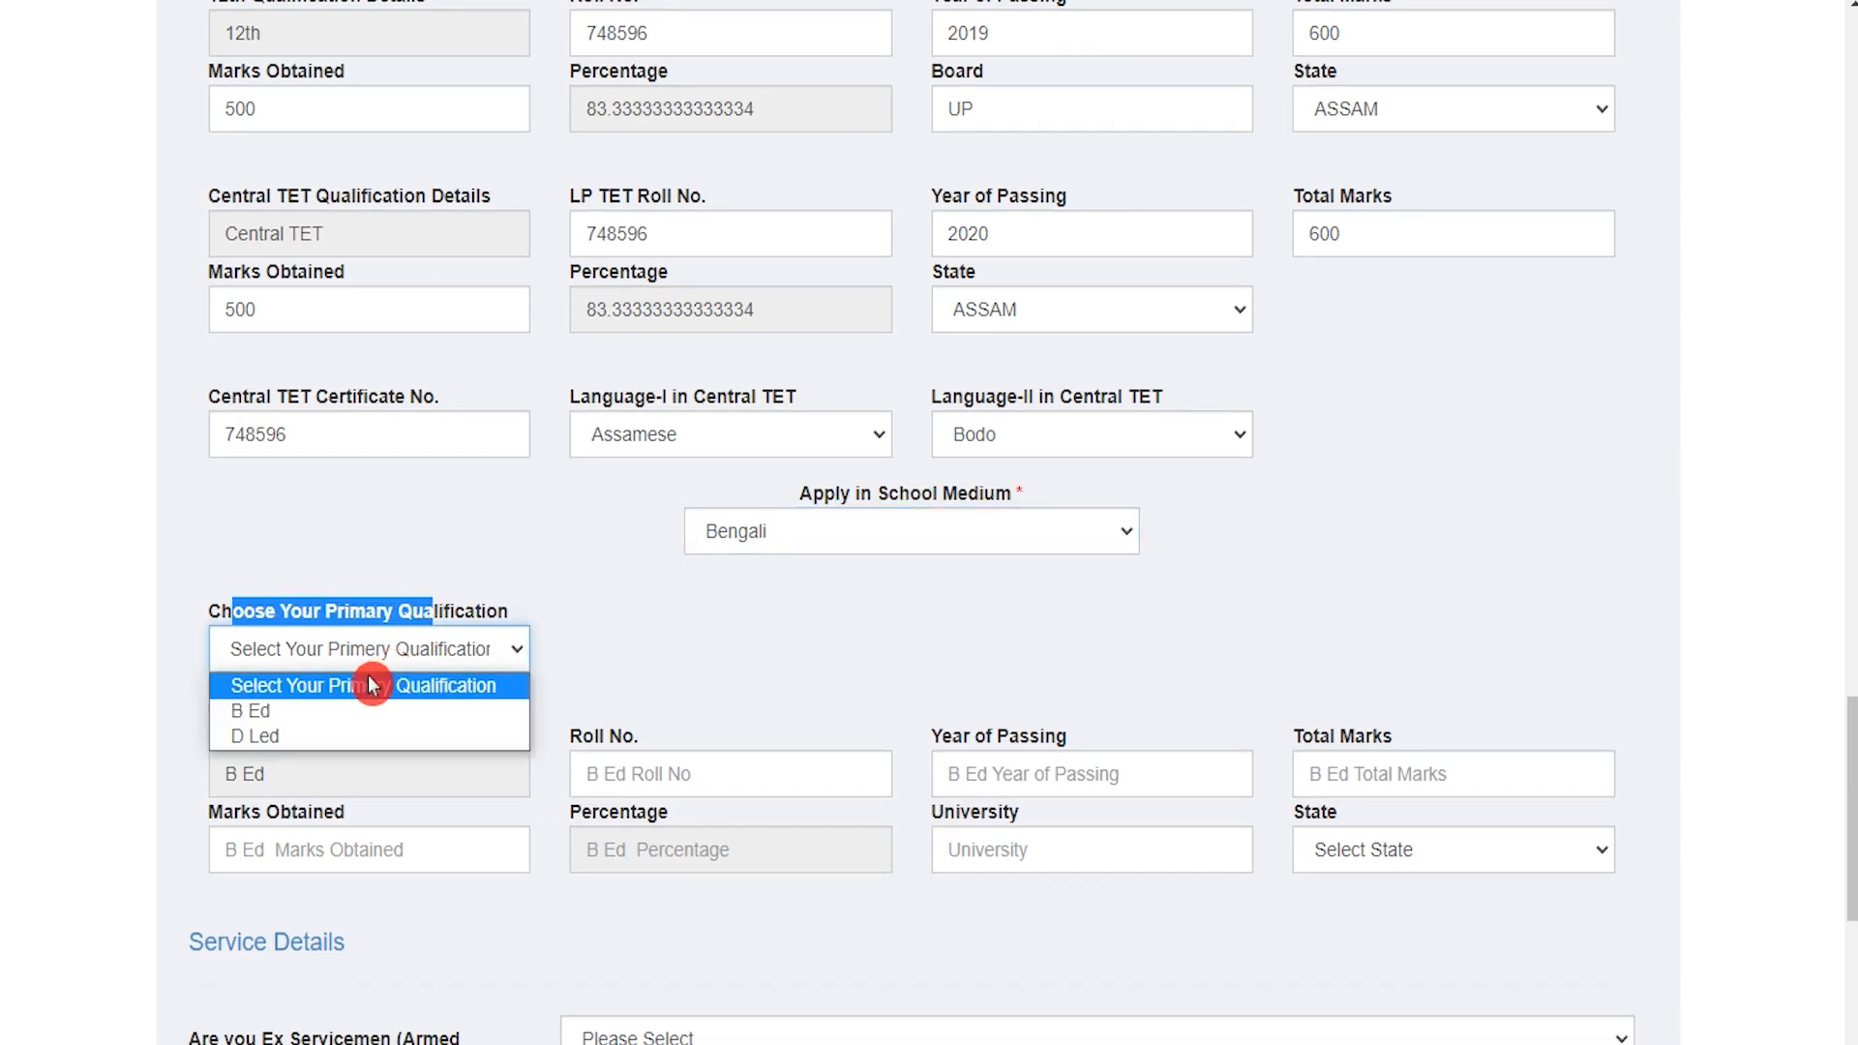
{"action": "left_click", "coordinate": [290, 716]}
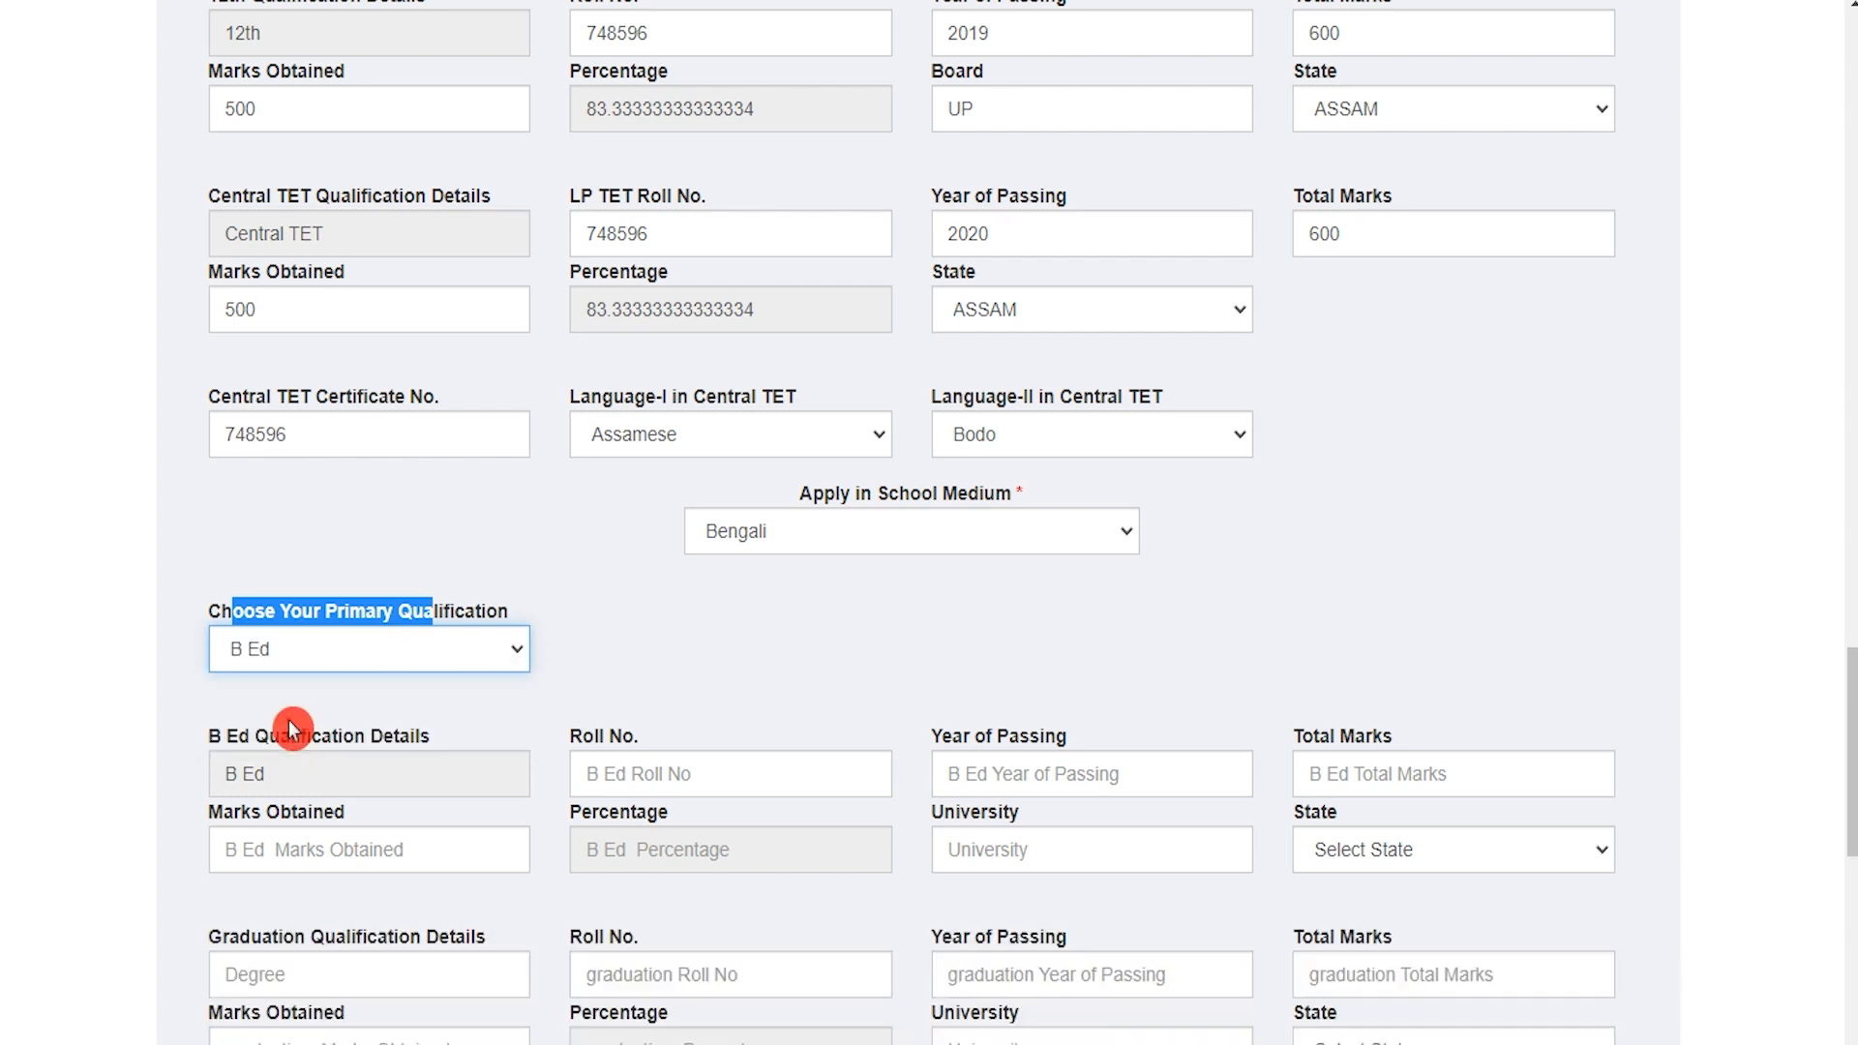
{"action": "left_click", "coordinate": [534, 713]}
{"action": "scroll", "coordinate": [547, 678], "scroll_direction": "down", "scroll_amount": 3}
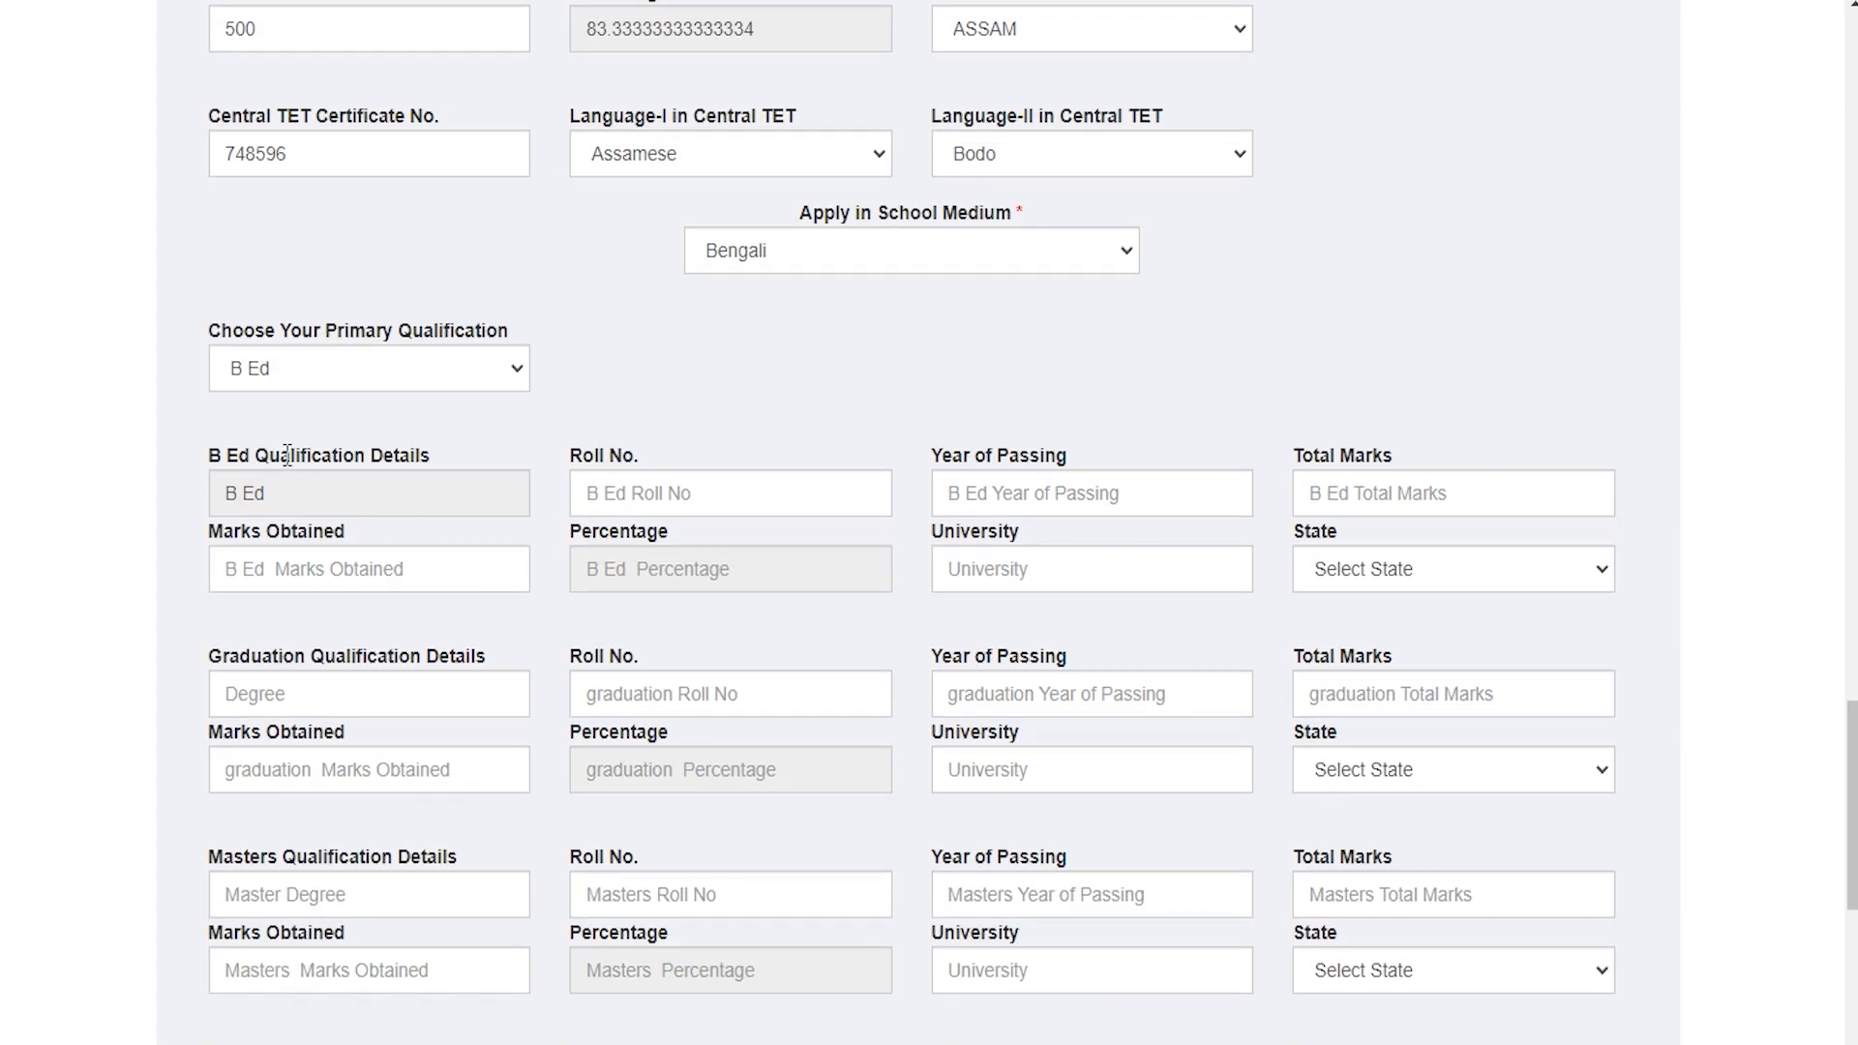
Step: Fill the B Ed roll number, year of passing, 600 total marks and 500 obtained
{"action": "left_click", "coordinate": [619, 494]}
{"action": "type", "text": "748596"}
{"action": "key", "text": "Tab"}
{"action": "type", "text": "2"}
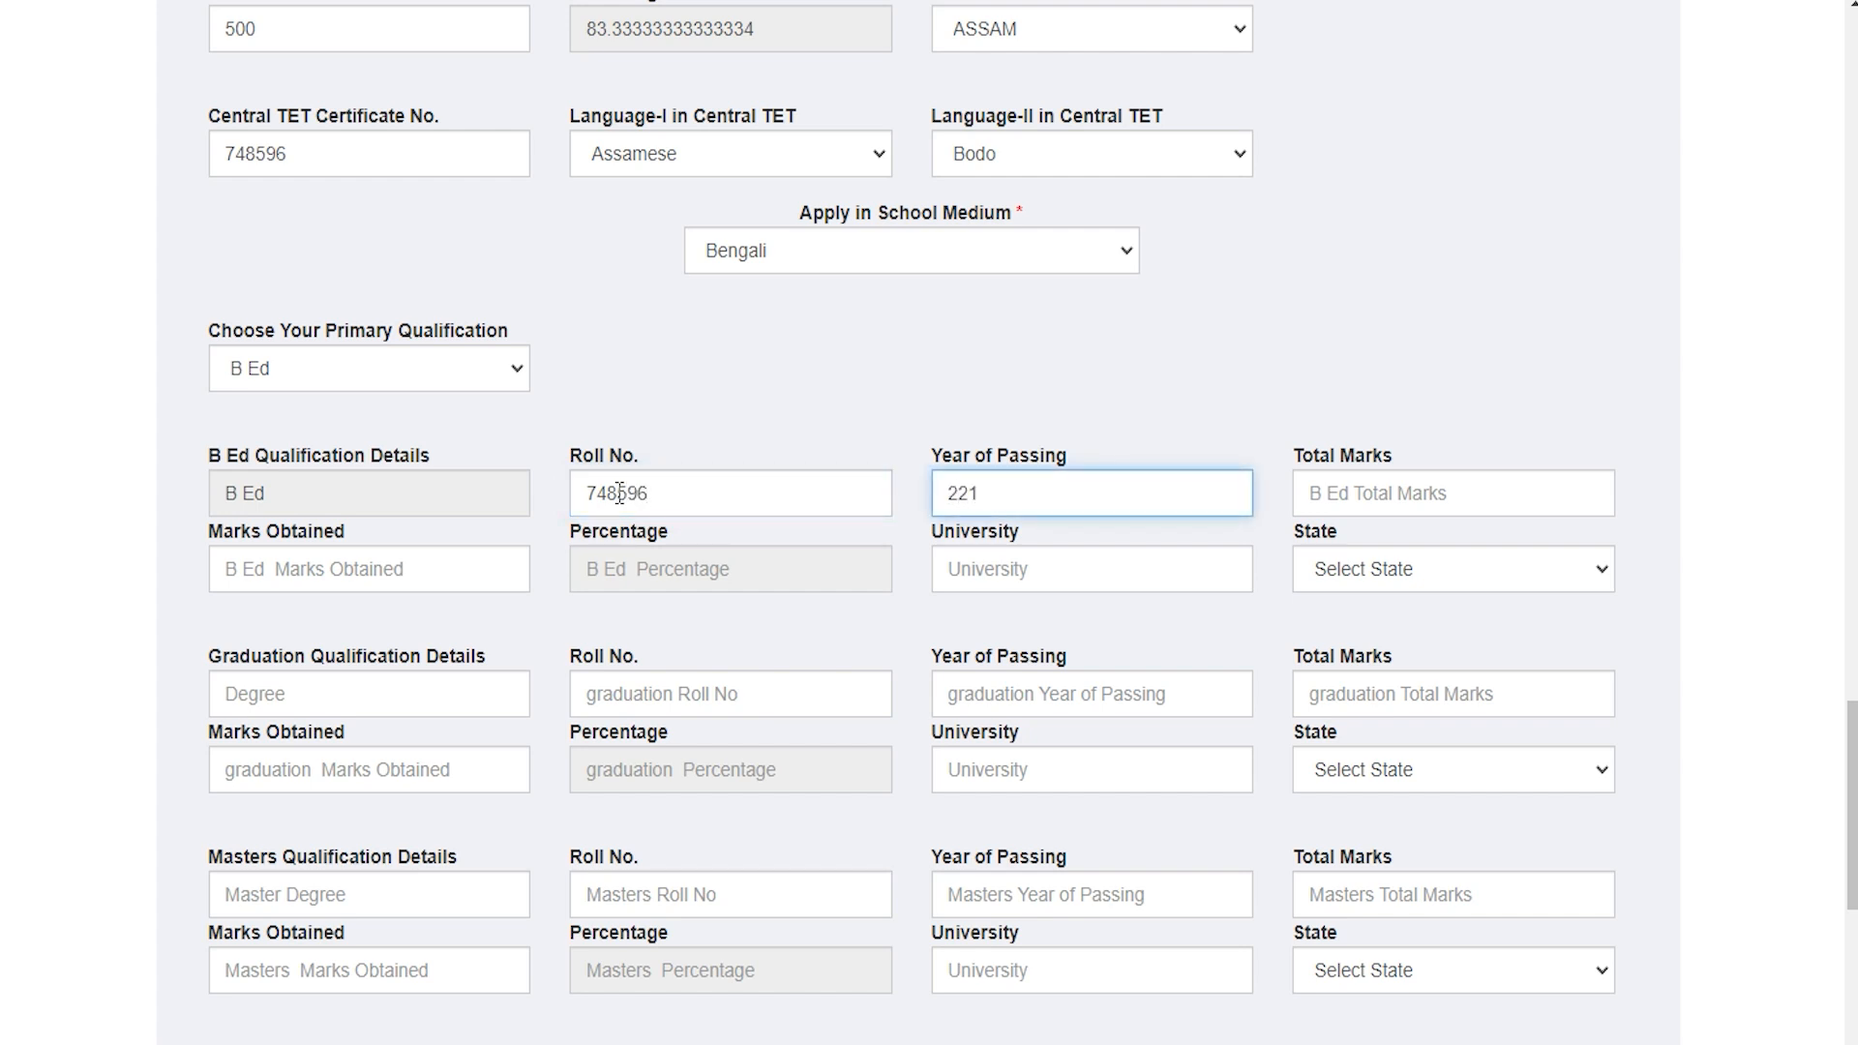
{"action": "key", "text": "Tab"}
{"action": "type", "text": "6"}
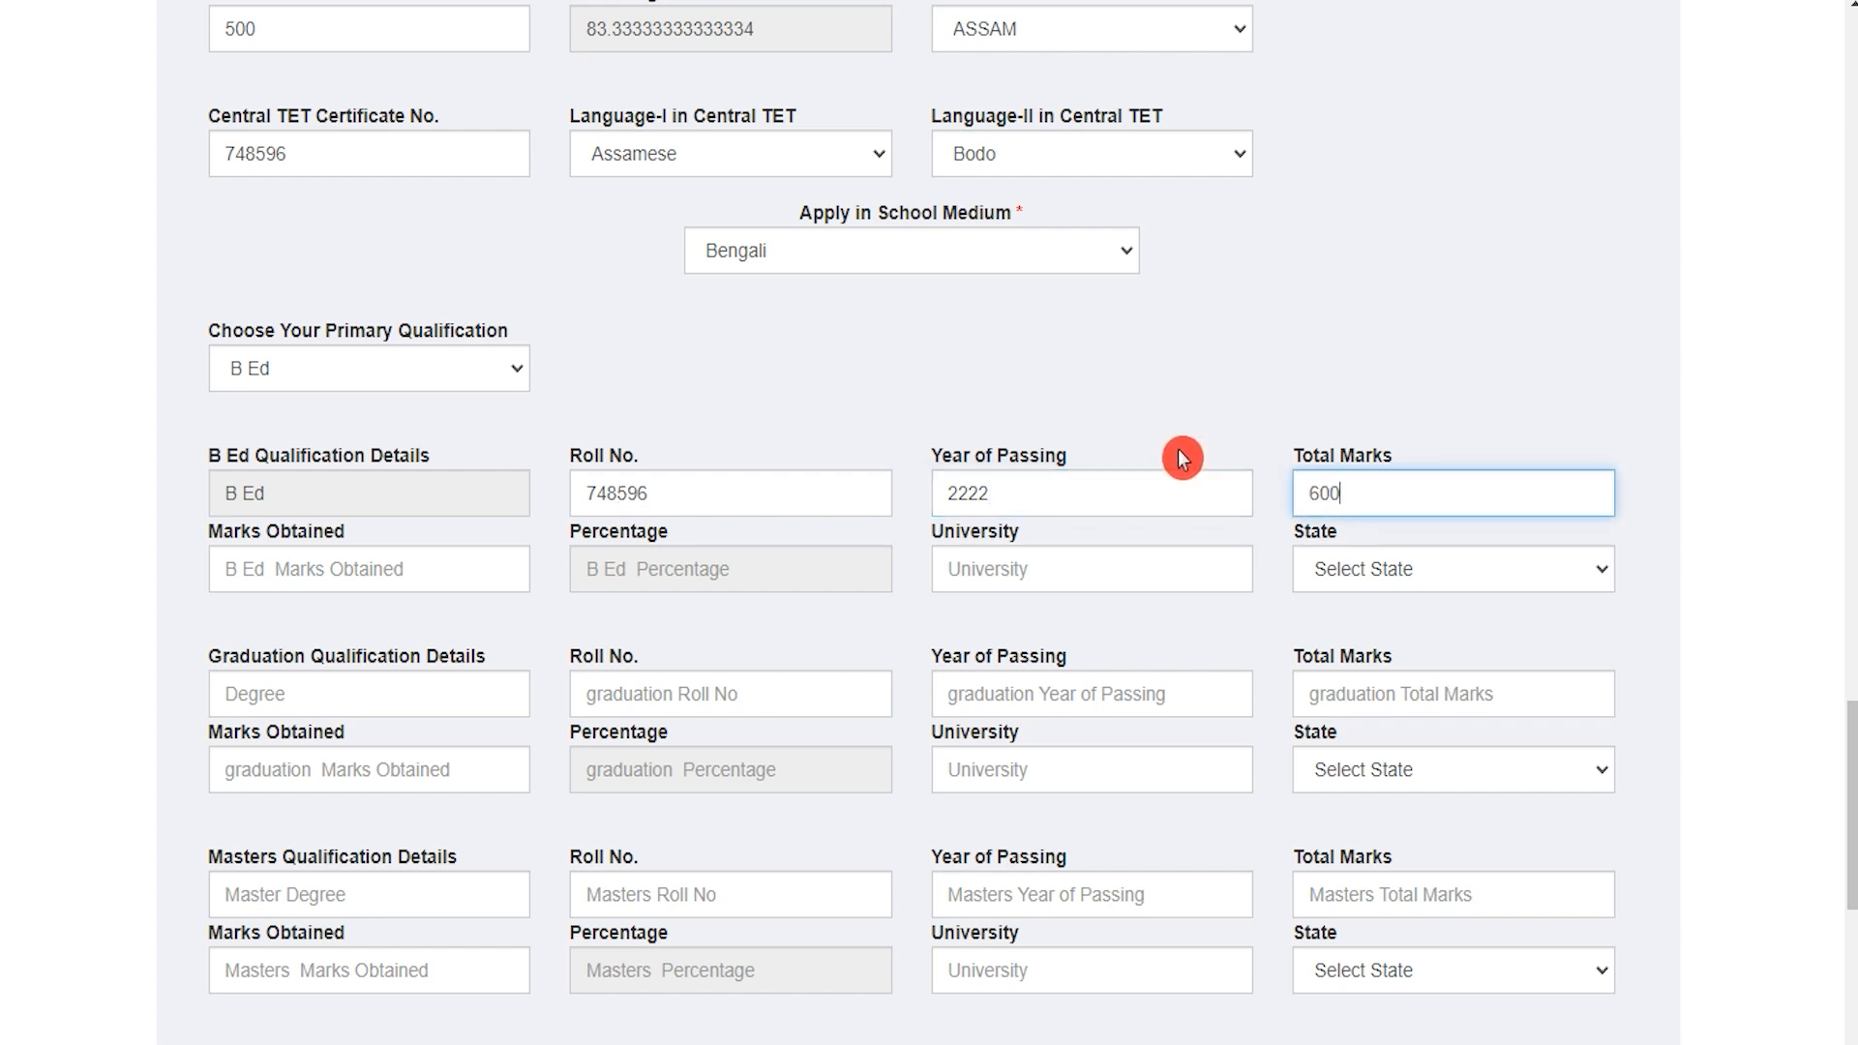
{"action": "key", "text": "Tab"}
{"action": "type", "text": "500"}
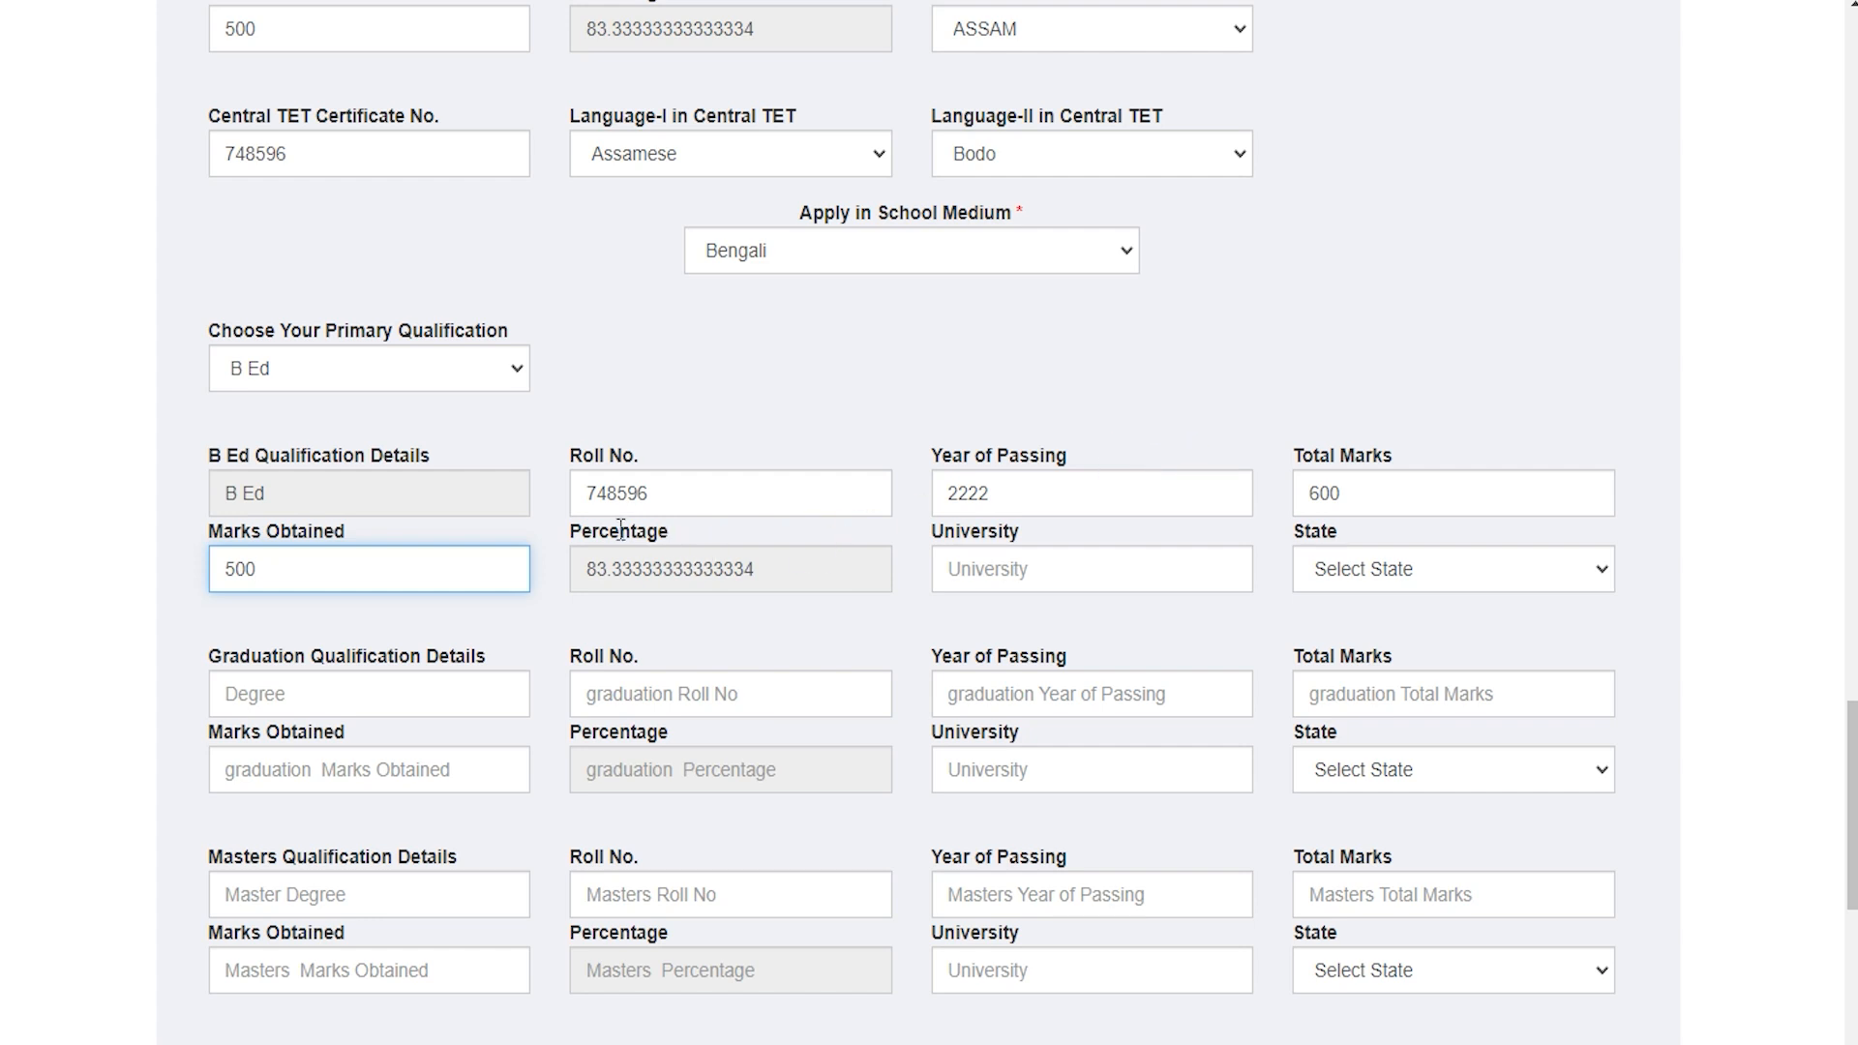
{"action": "left_click_drag", "start_coordinate": [582, 532], "coordinate": [665, 535]}
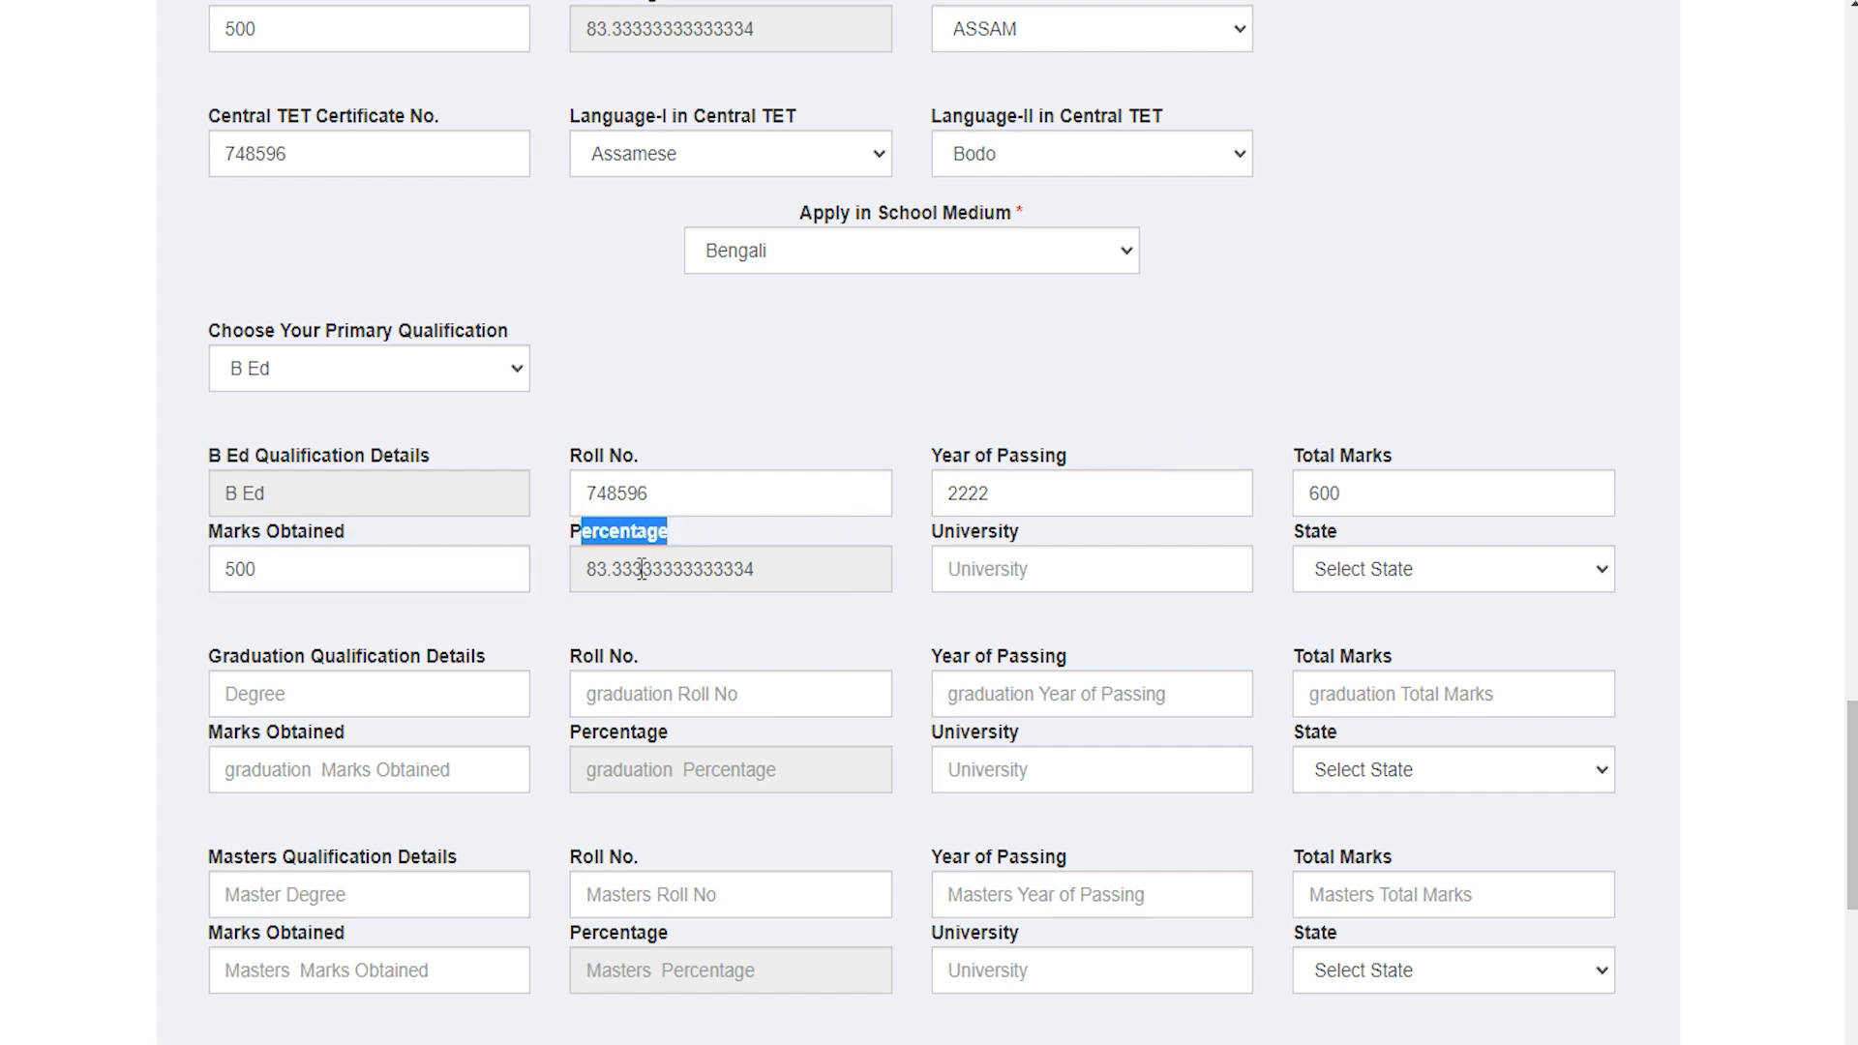
Step: Set the B Ed university to CCS and the state to ASSAM
{"action": "left_click", "coordinate": [1016, 569]}
{"action": "type", "text": "CCS"}
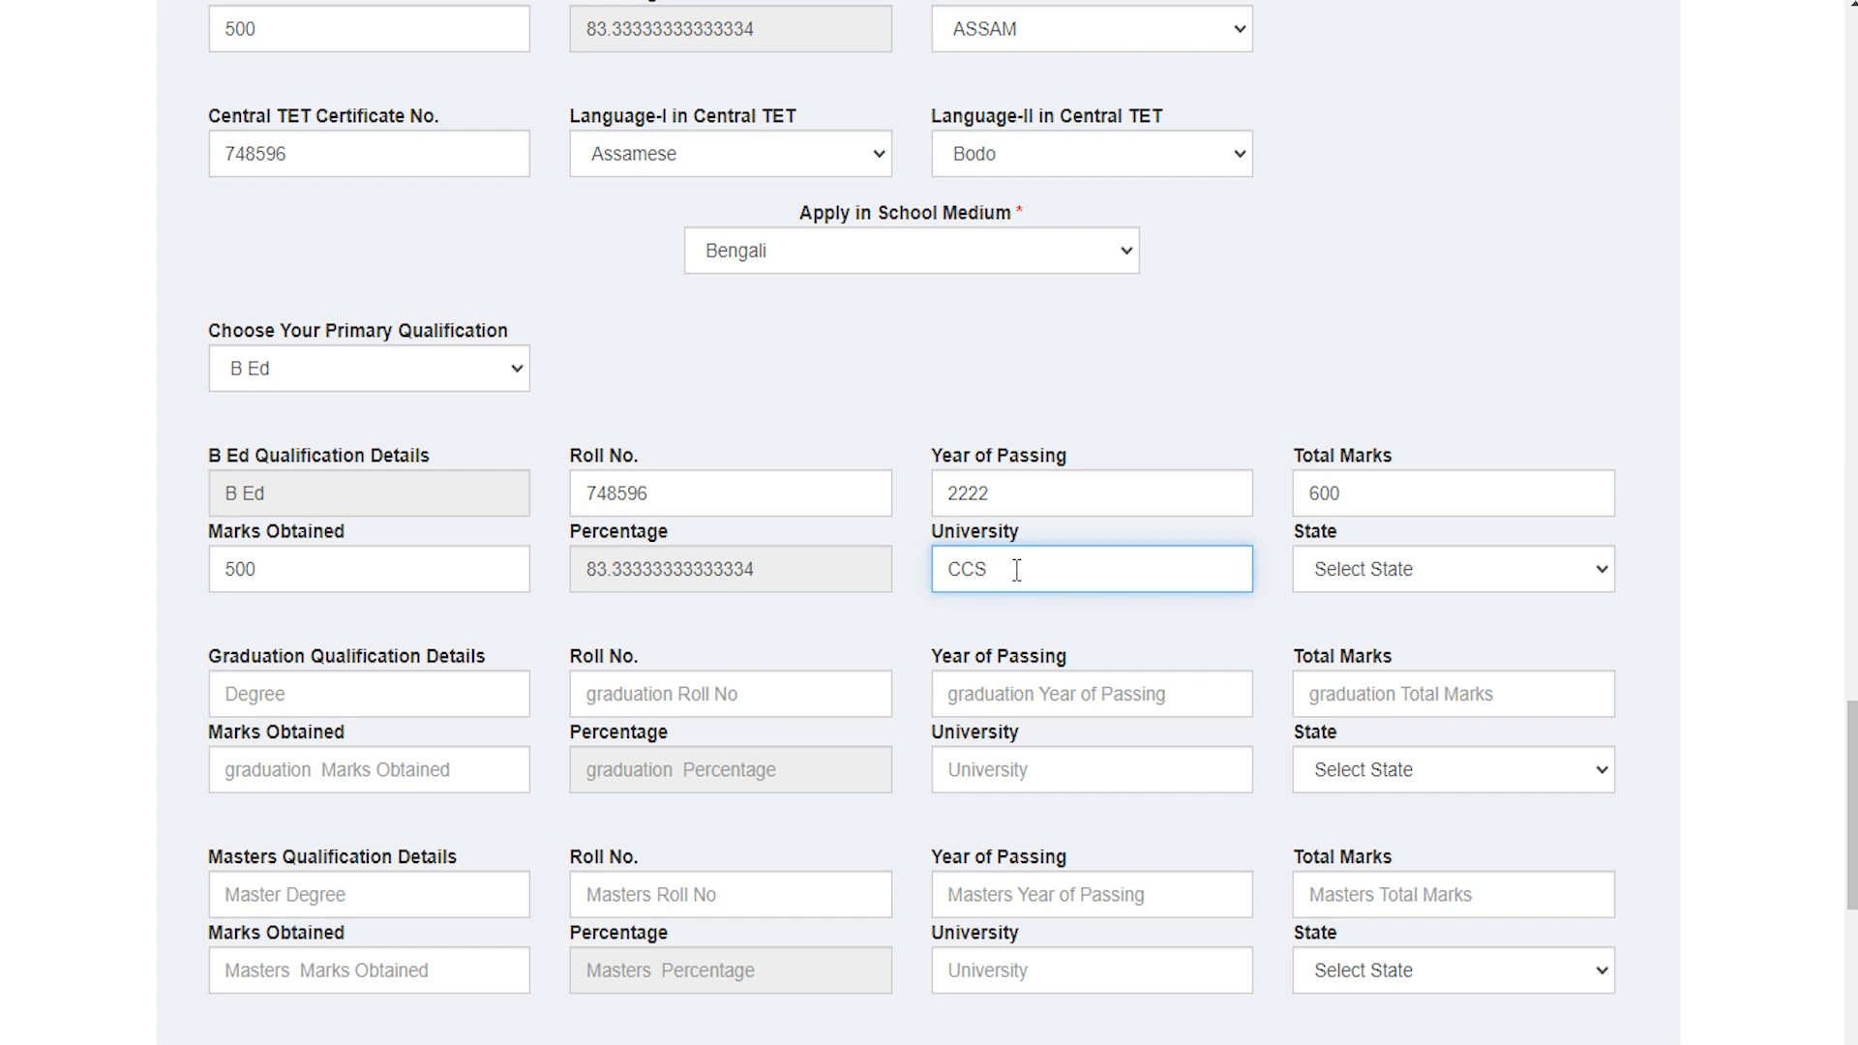
{"action": "left_click", "coordinate": [1432, 572]}
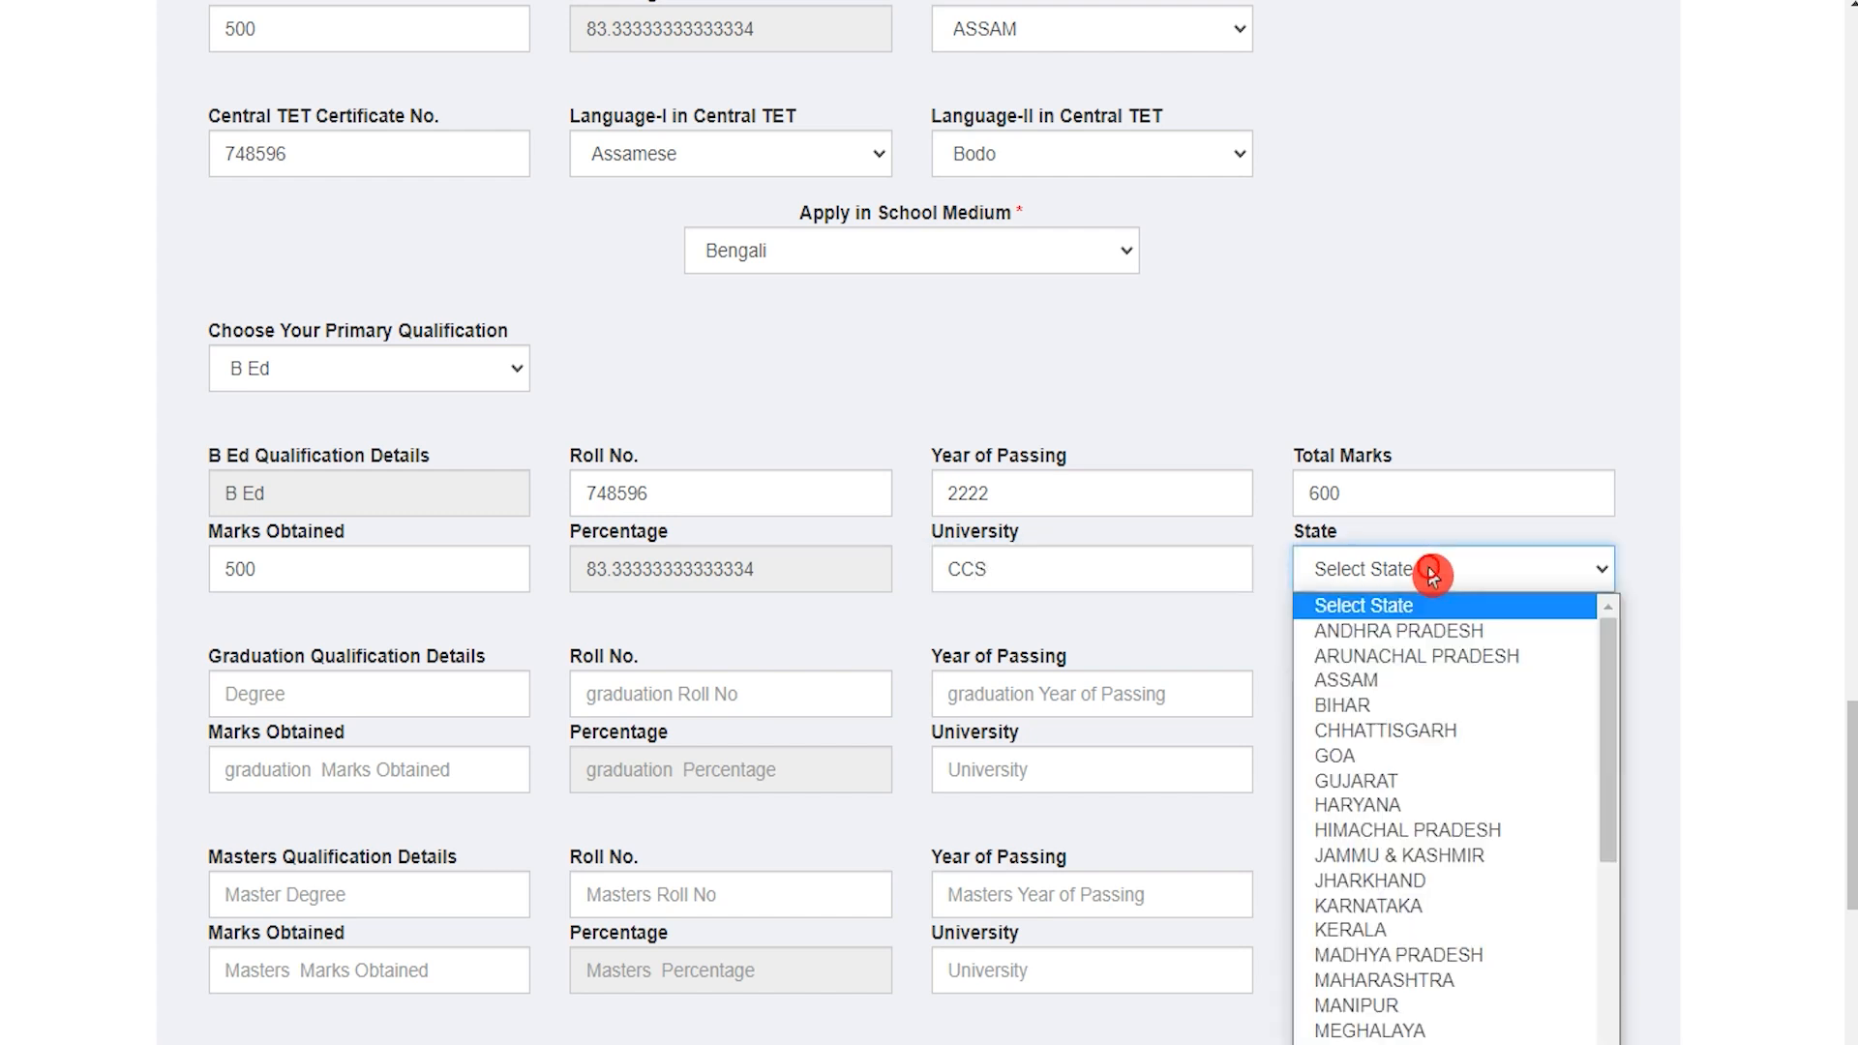
{"action": "type", "text": "as"}
{"action": "left_click", "coordinate": [1432, 573]}
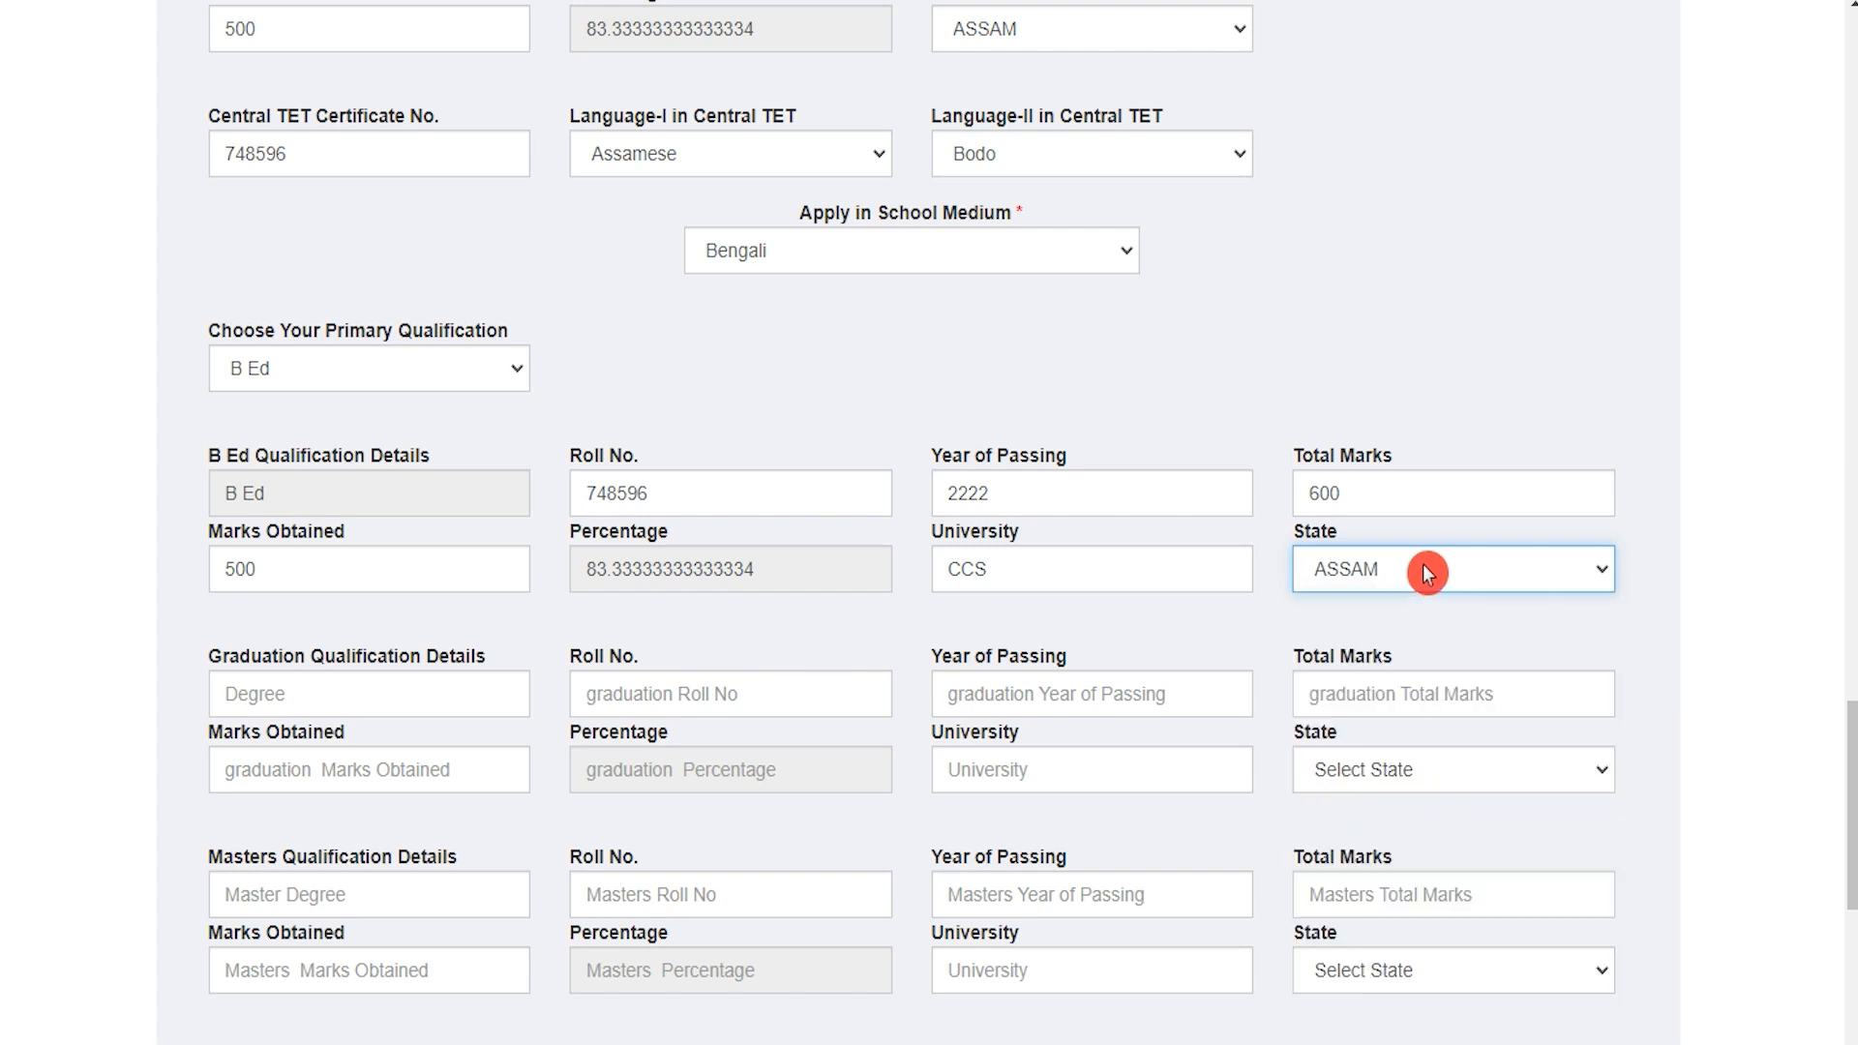
{"action": "left_click_drag", "start_coordinate": [249, 658], "coordinate": [409, 658]}
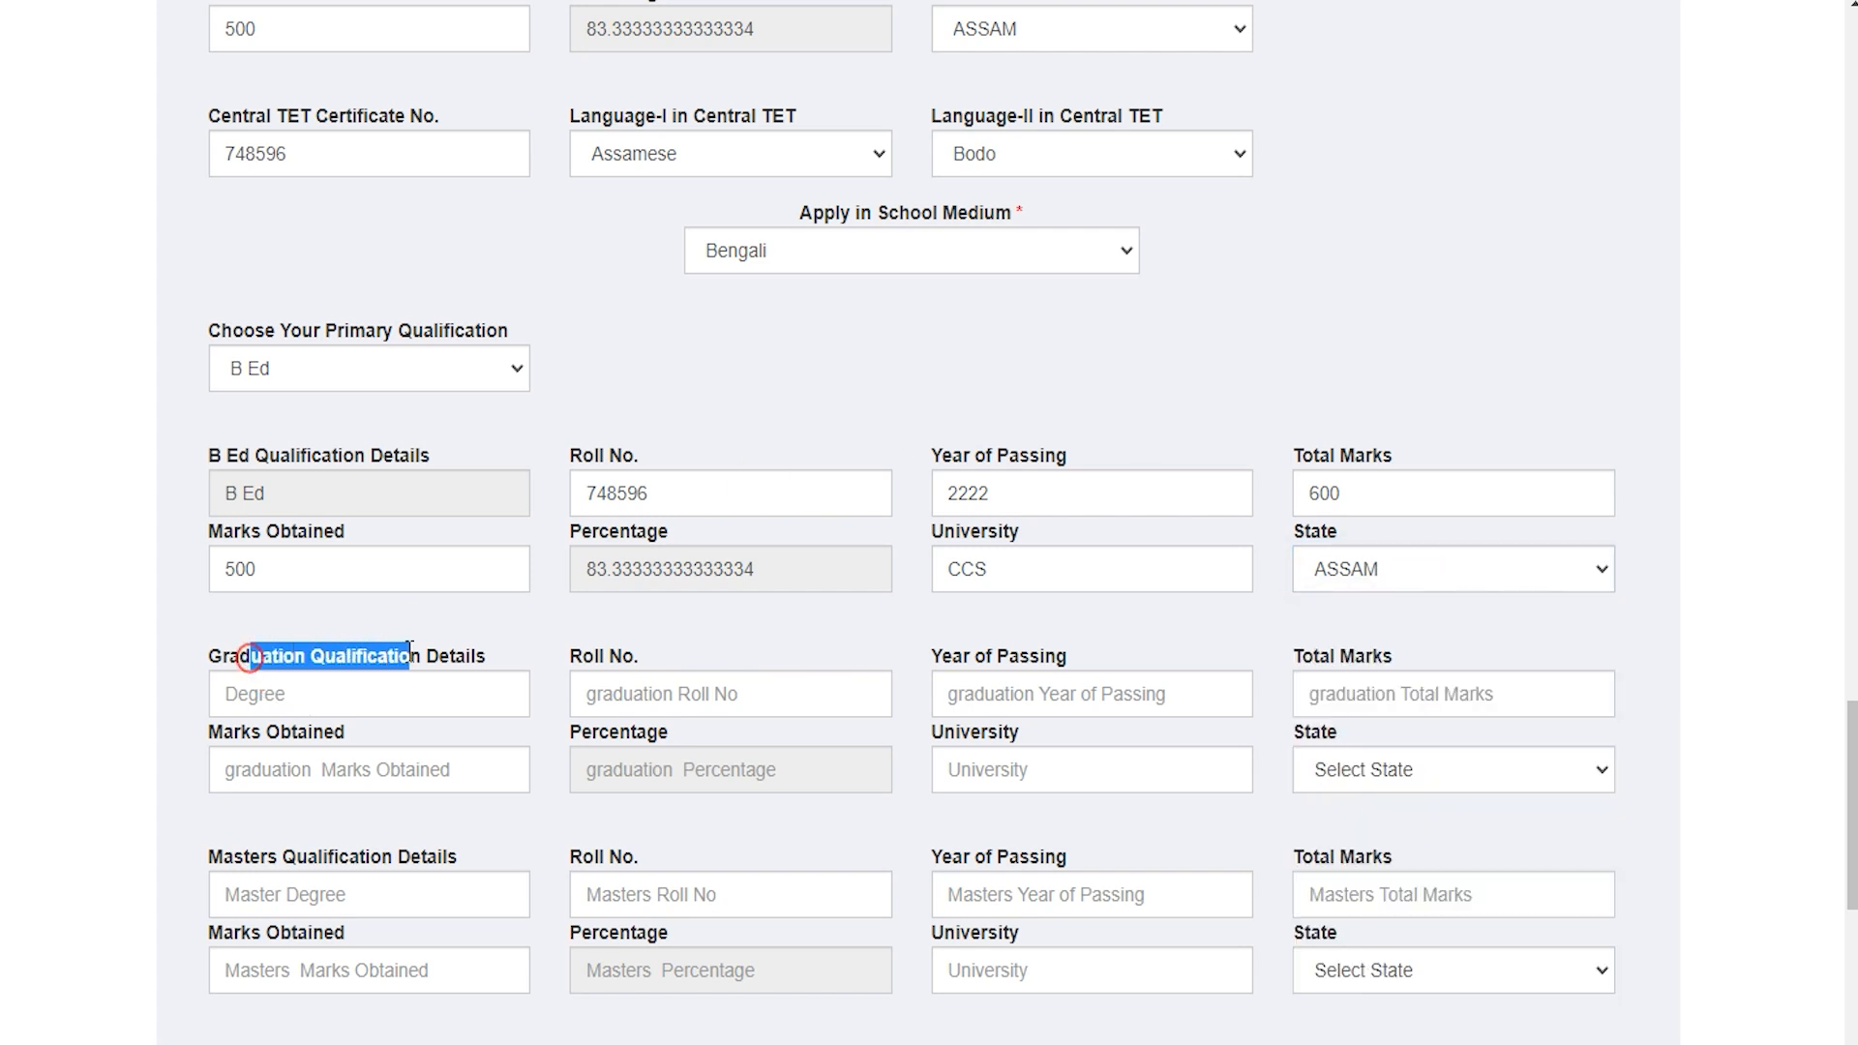
{"action": "scroll", "coordinate": [406, 651], "scroll_direction": "down", "scroll_amount": 3}
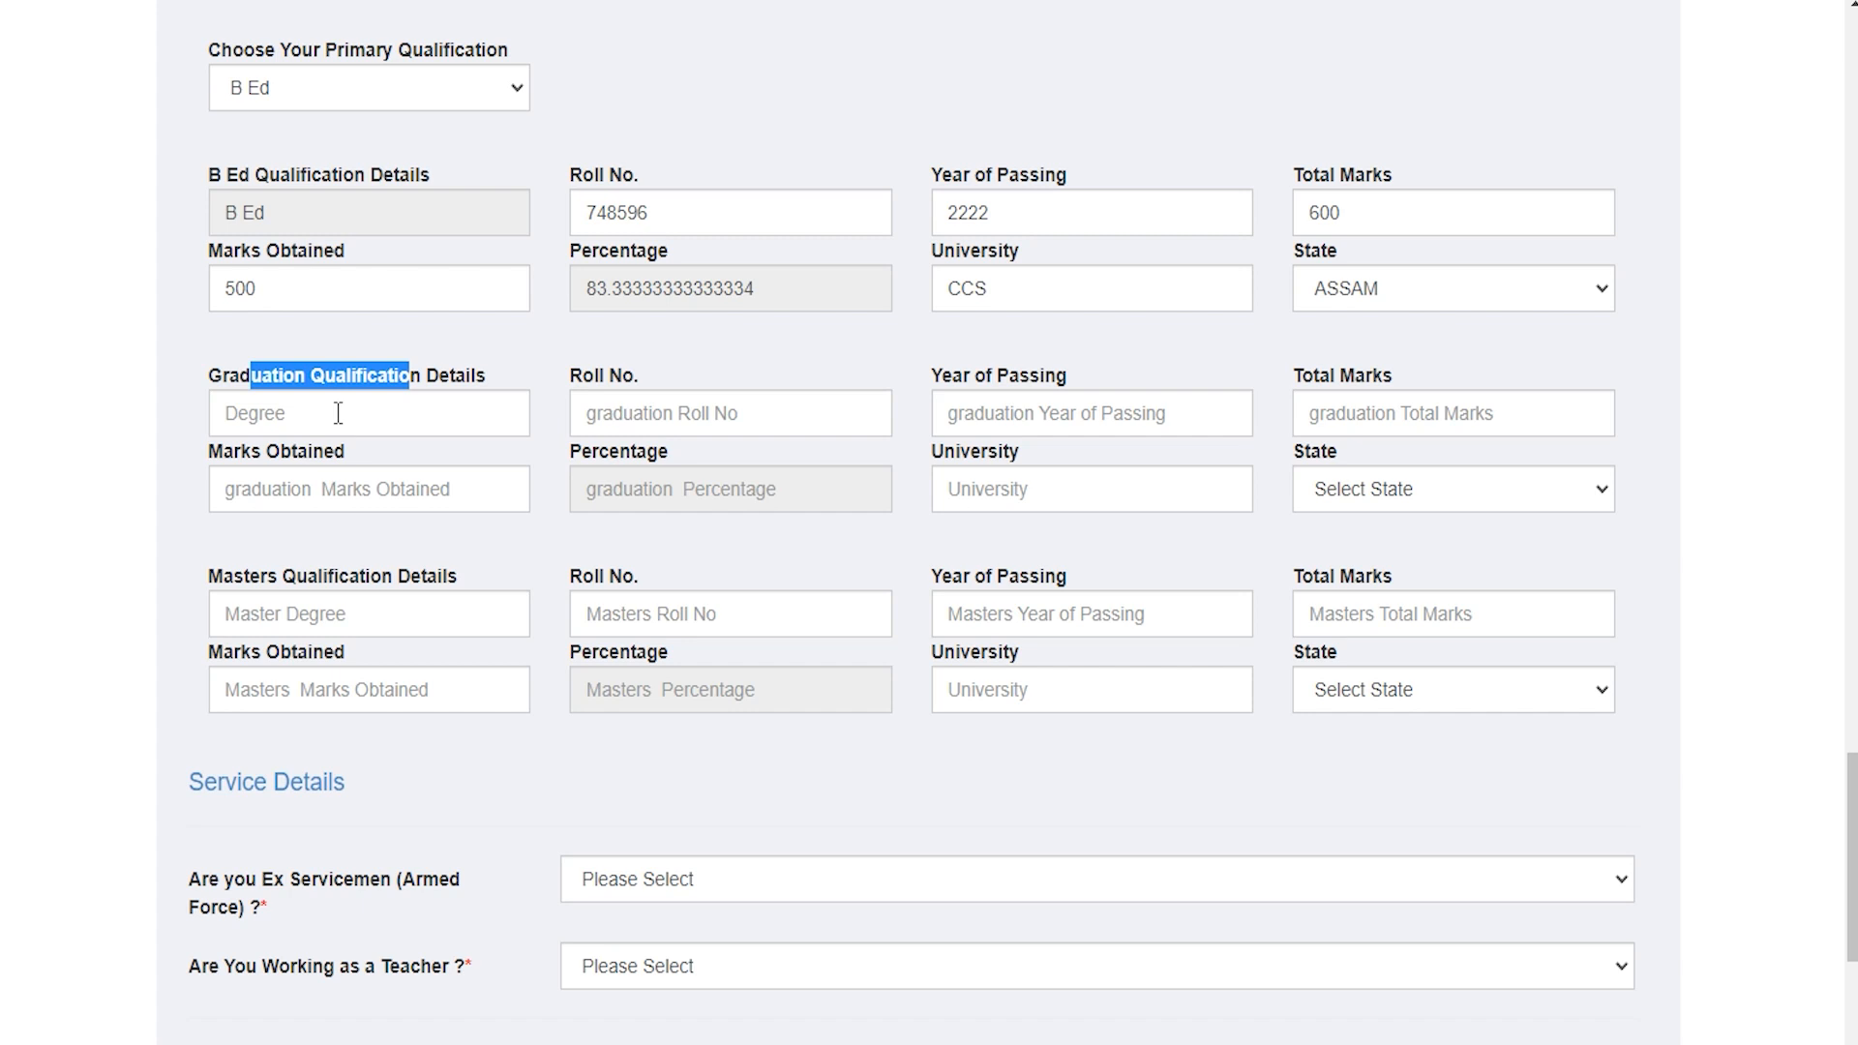
Step: Enter graduation degree BA, roll number, year 2022, 600 total, 500 obtained, university CCS
{"action": "left_click", "coordinate": [337, 413]}
{"action": "type", "text": "BA"}
{"action": "key", "text": "Tab"}
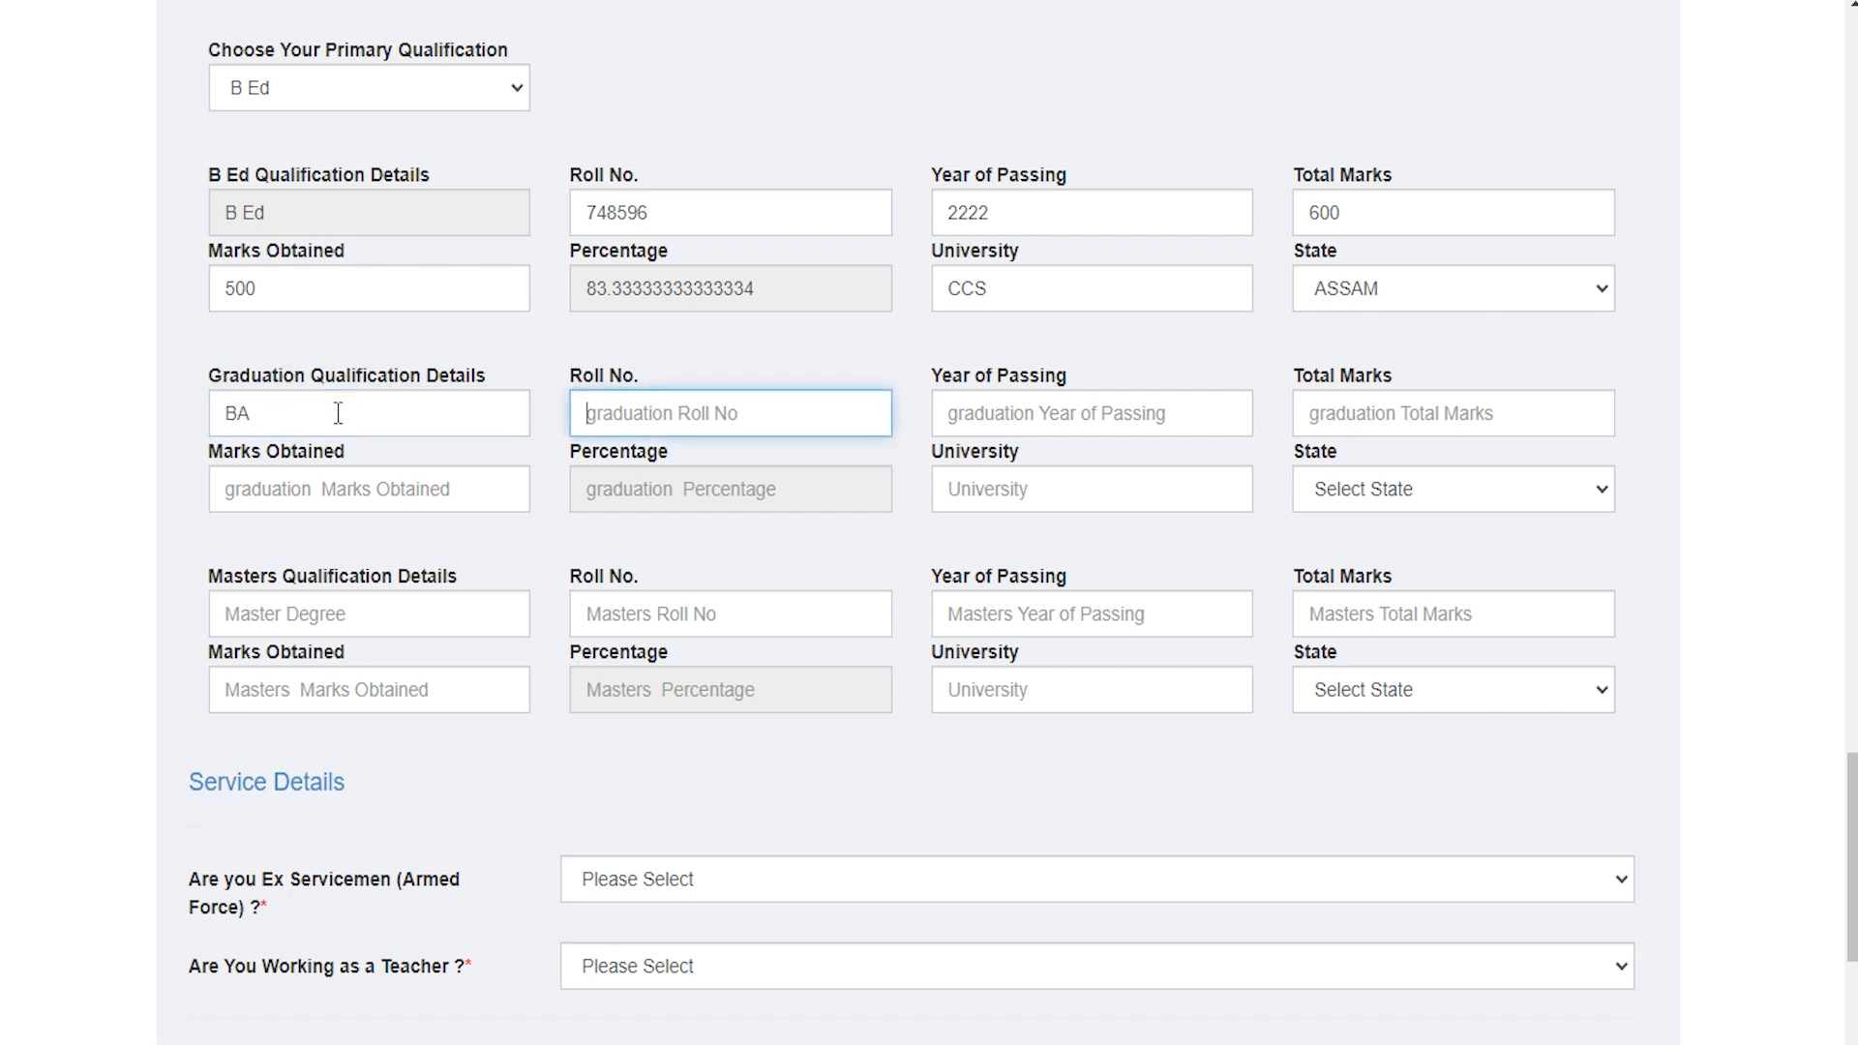
{"action": "type", "text": "748596"}
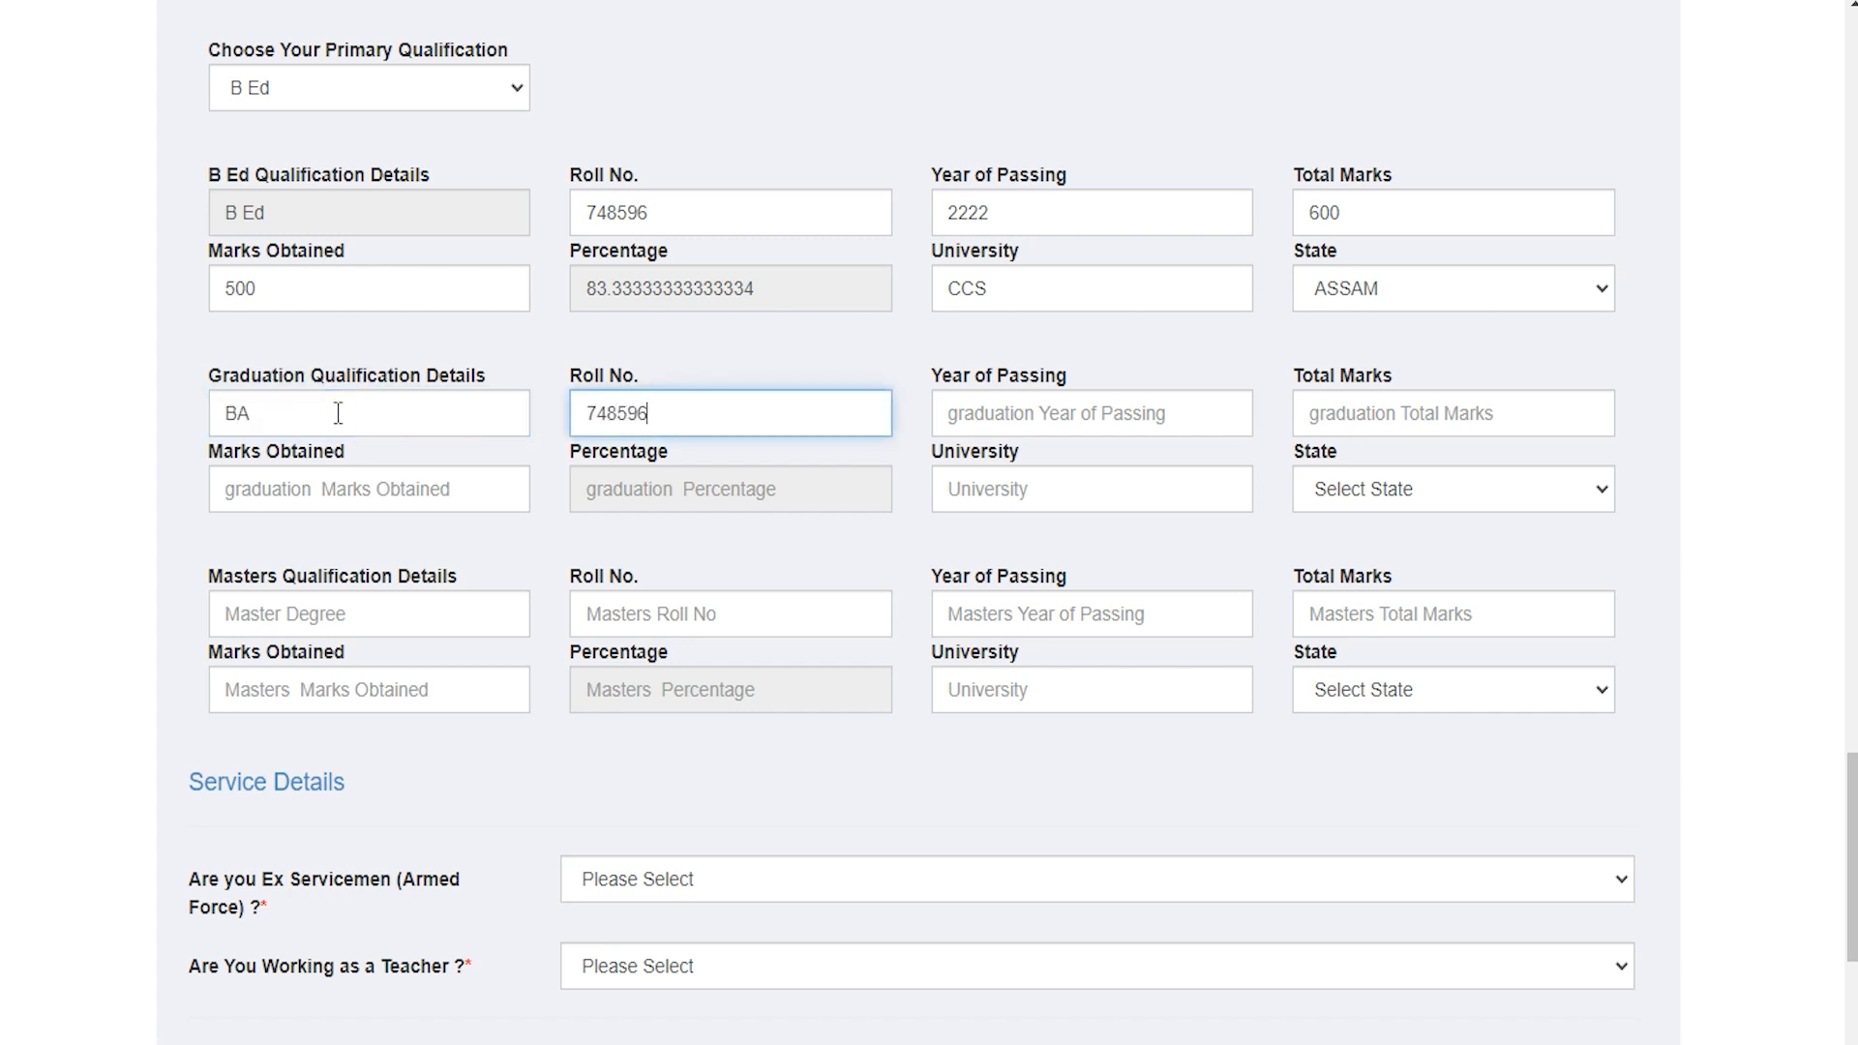
{"action": "key", "text": "Tab"}
{"action": "type", "text": "2"}
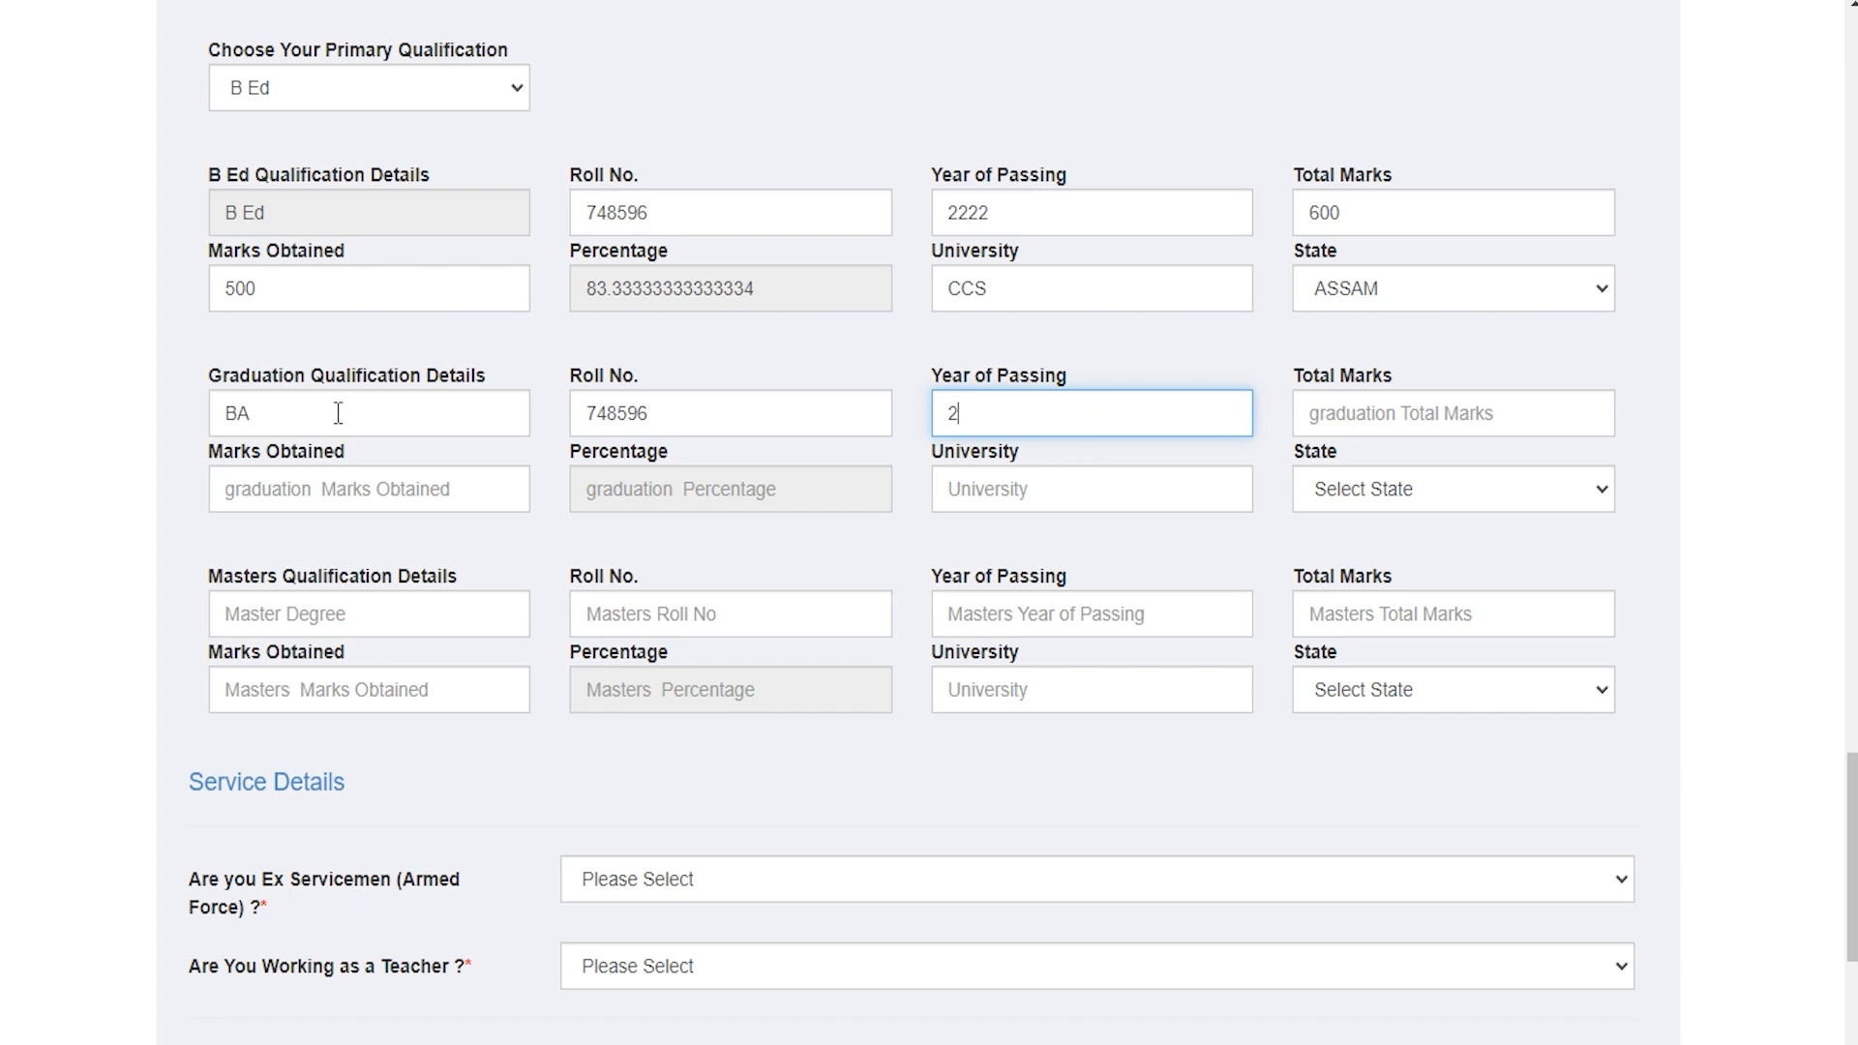
{"action": "key", "text": "Tab"}
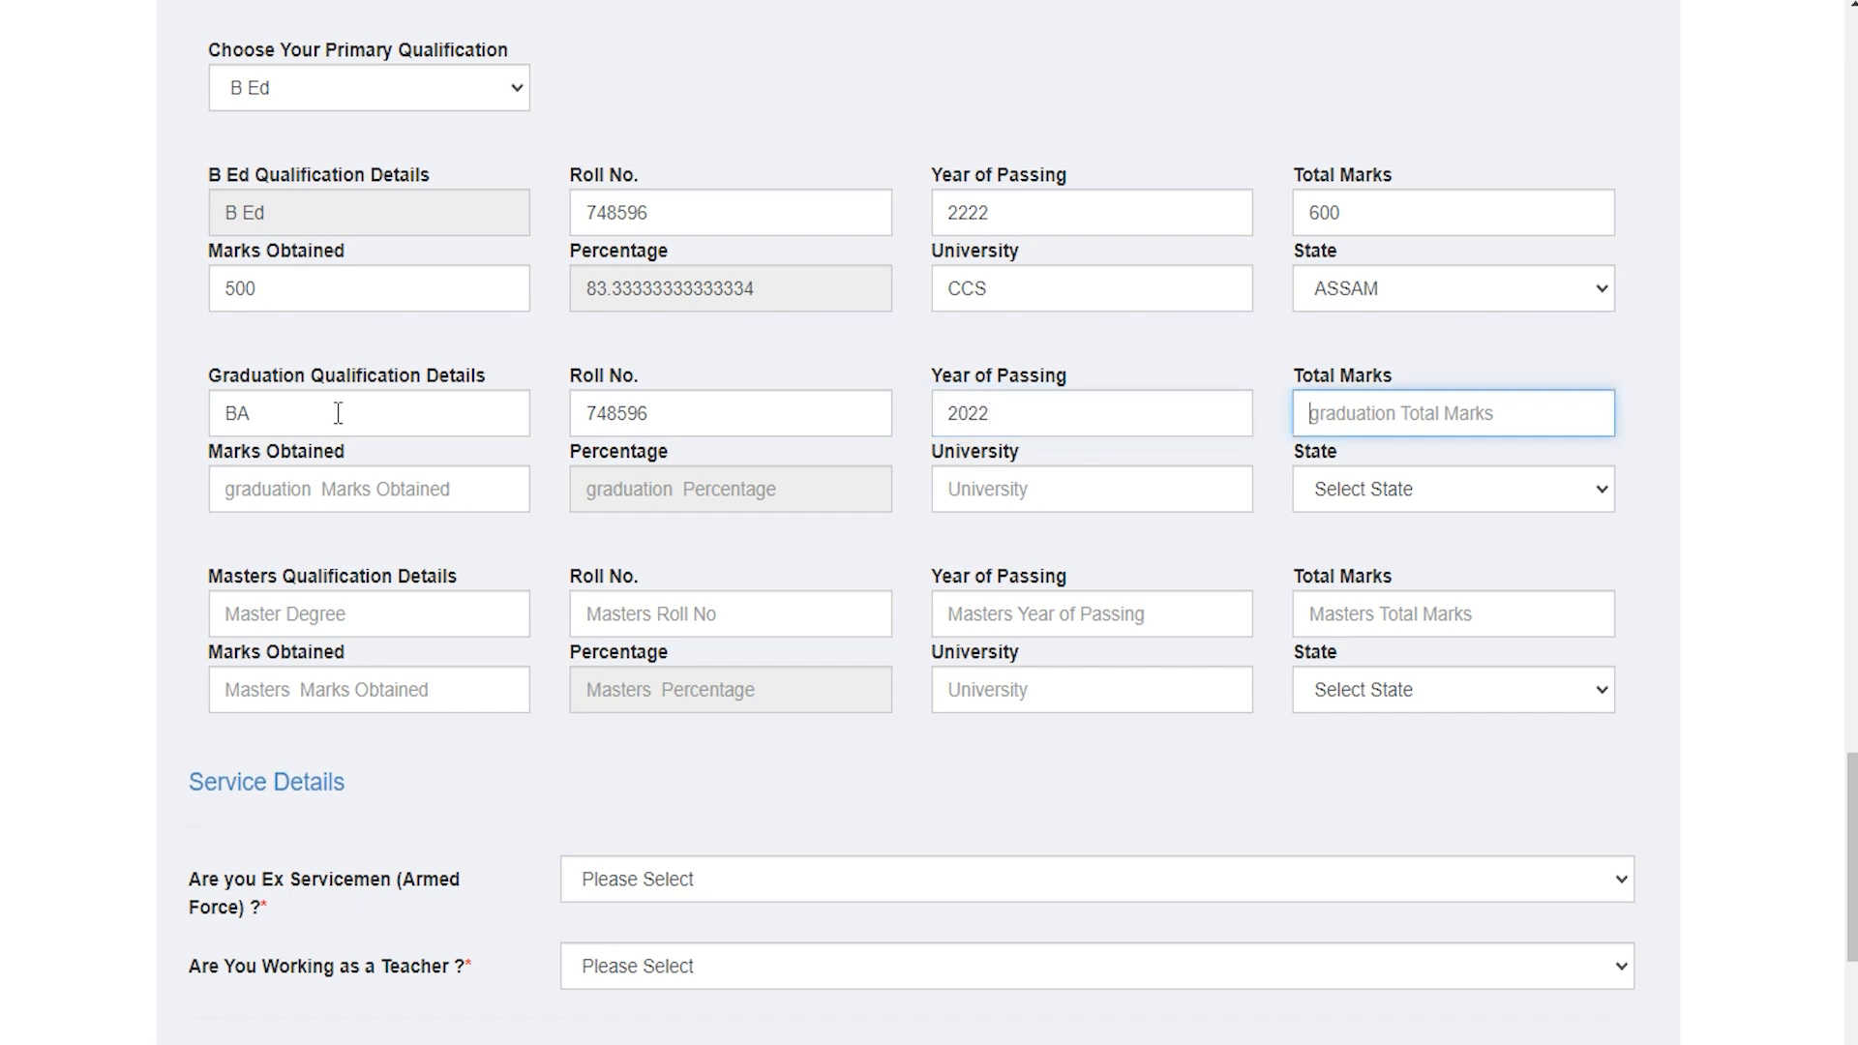
{"action": "type", "text": "600"}
{"action": "key", "text": "Tab"}
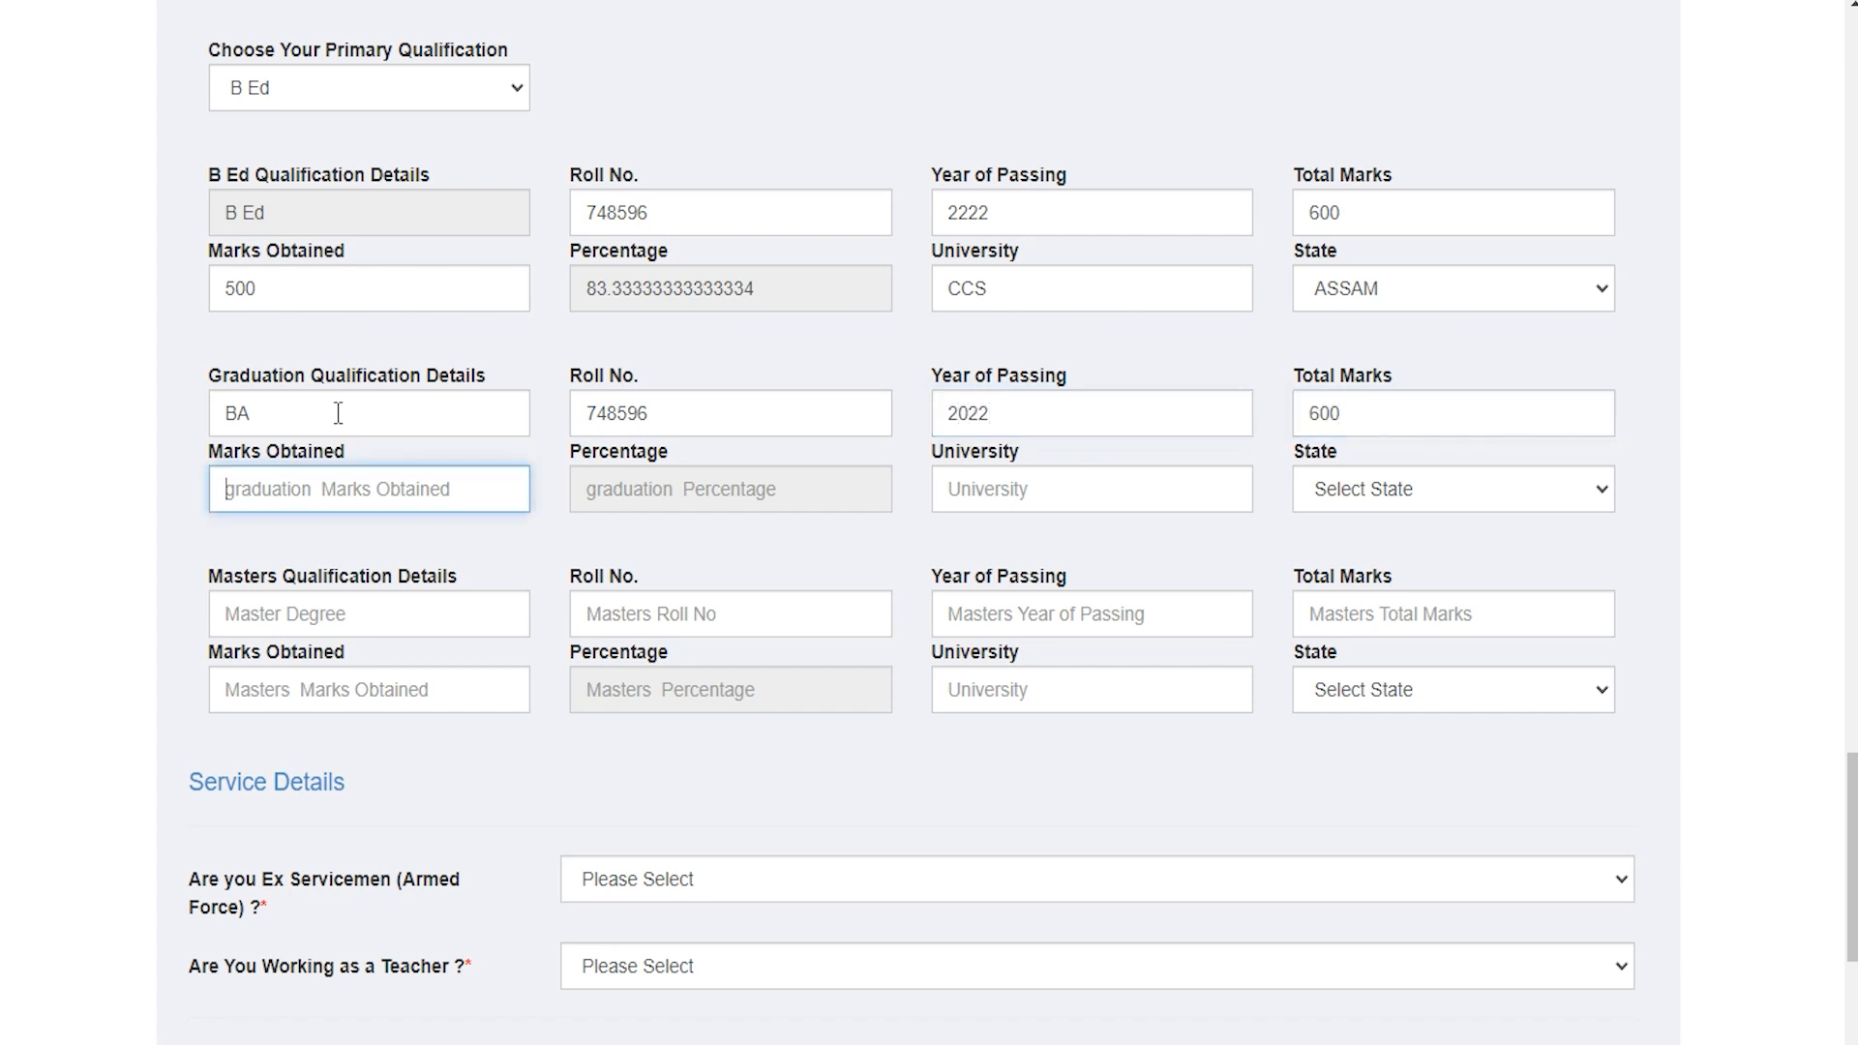
{"action": "type", "text": "500"}
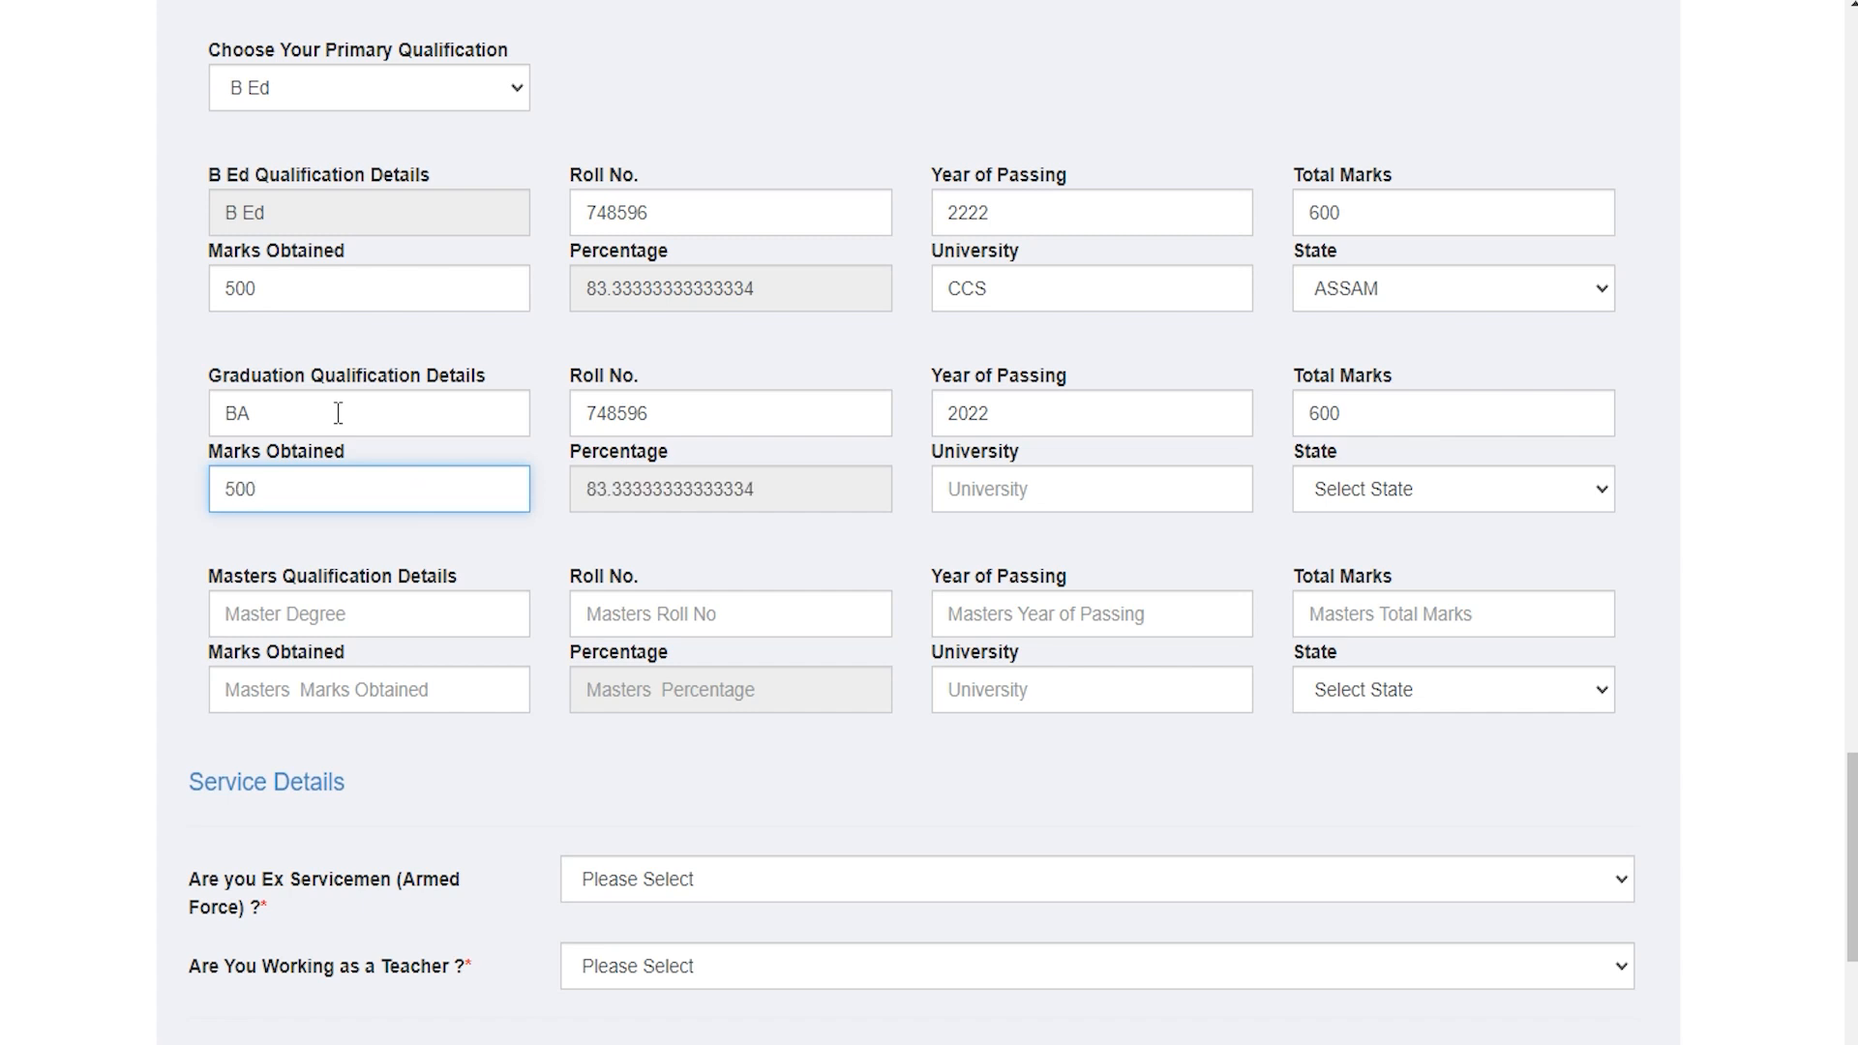
{"action": "left_click", "coordinate": [985, 495]}
{"action": "type", "text": "CC"}
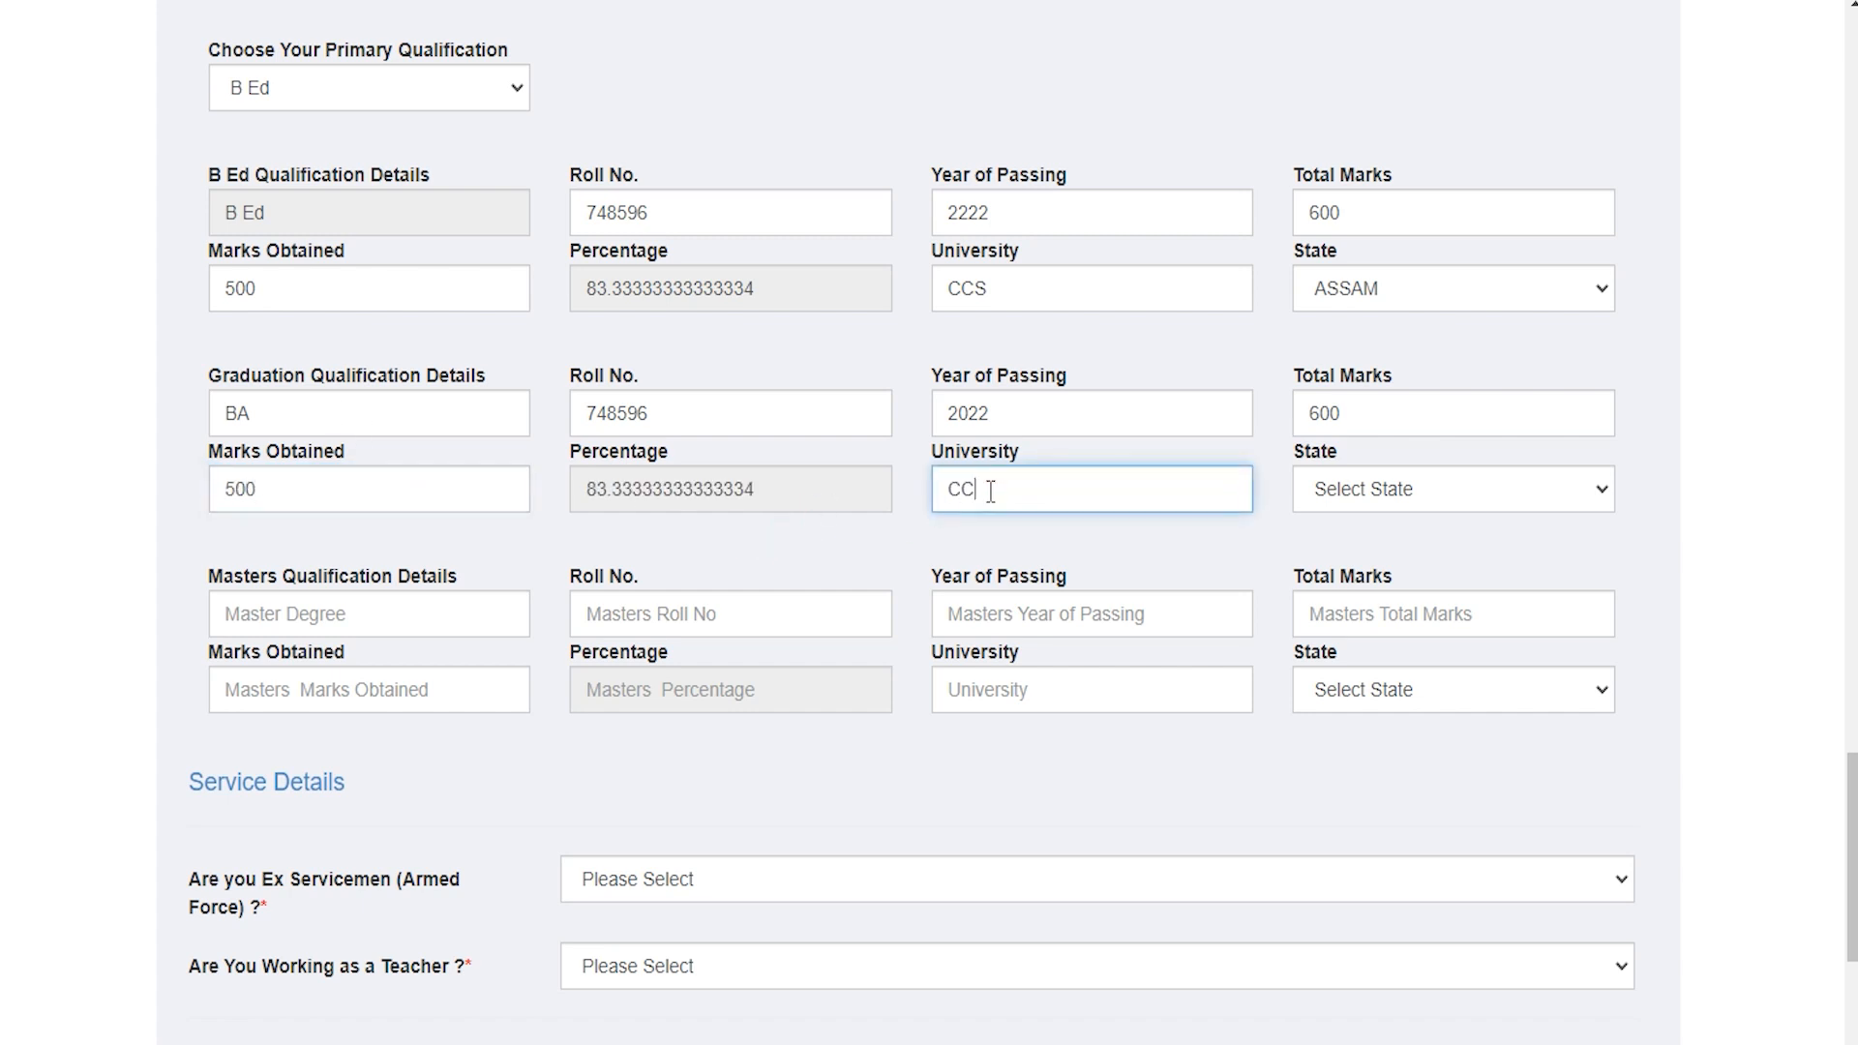
{"action": "type", "text": "S"}
{"action": "left_click", "coordinate": [1394, 503]}
Step: Pick ASSAM as the graduation state and scroll down to Service Details
{"action": "type", "text": "as"}
{"action": "left_click", "coordinate": [1394, 503]}
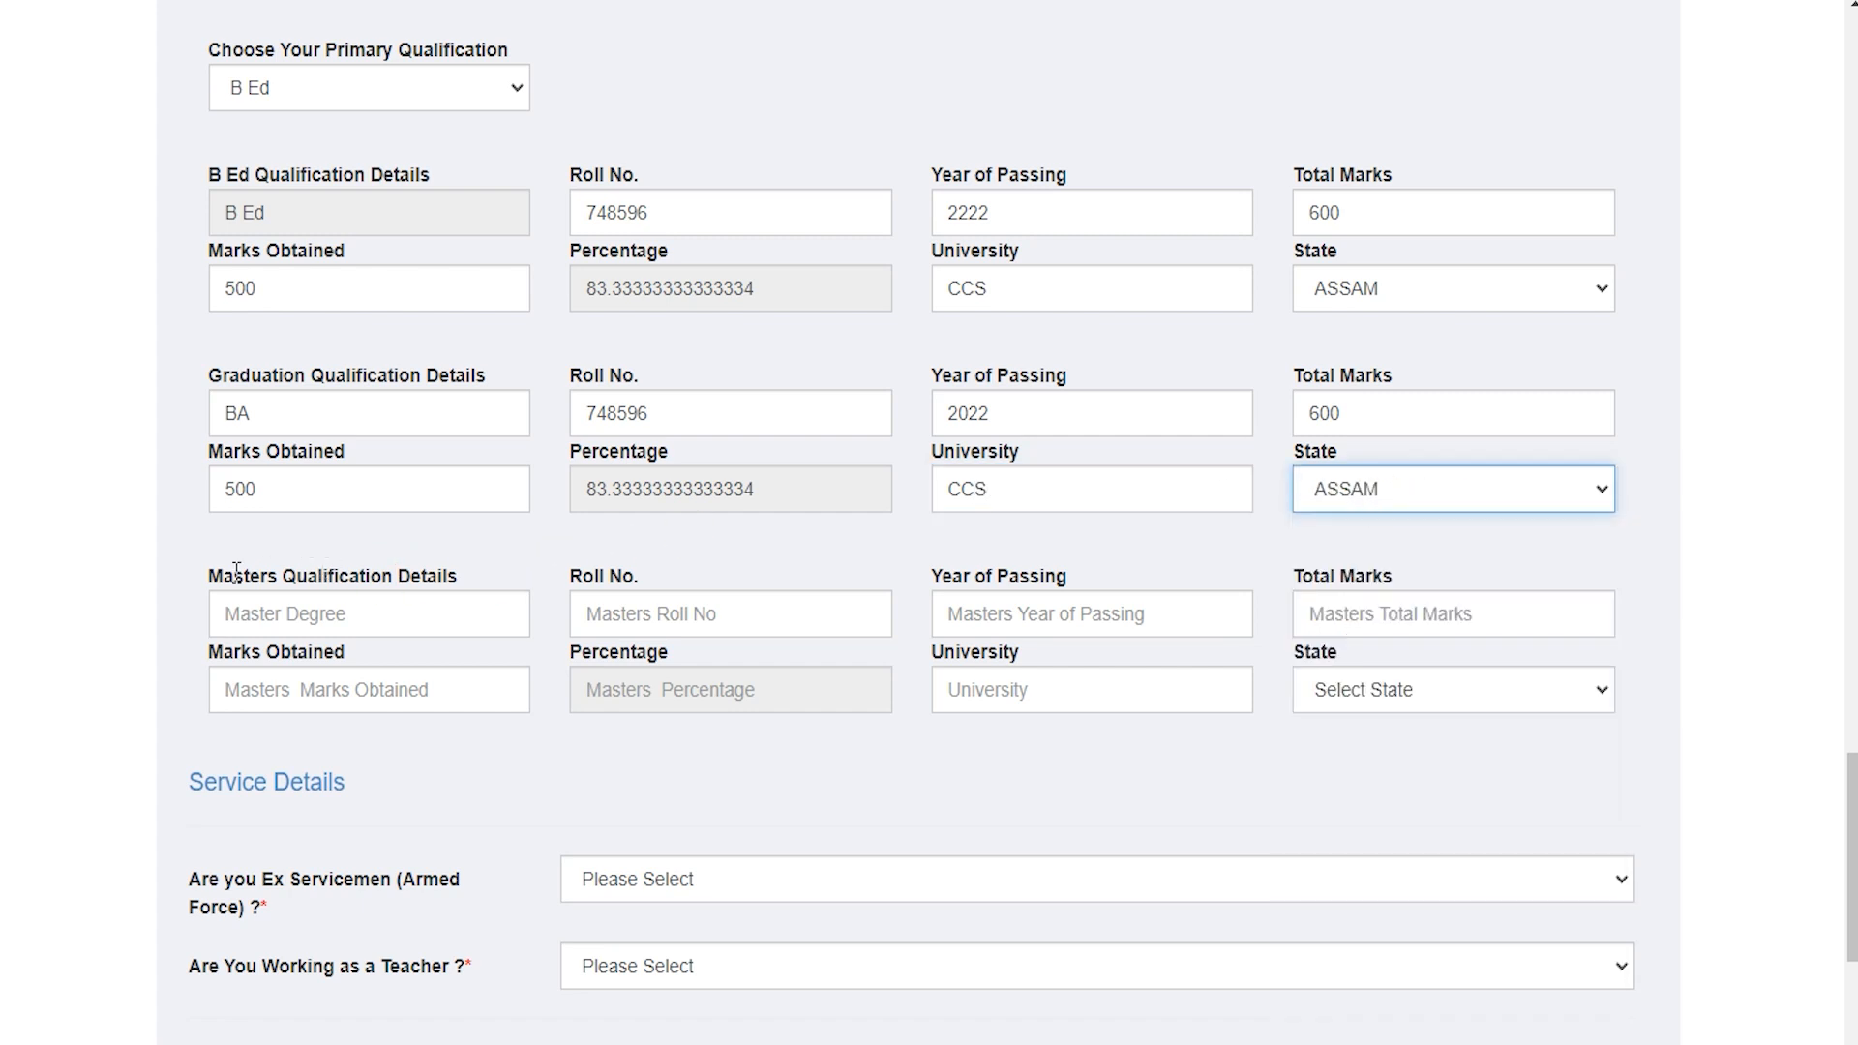
{"action": "left_click_drag", "start_coordinate": [236, 571], "coordinate": [410, 577]}
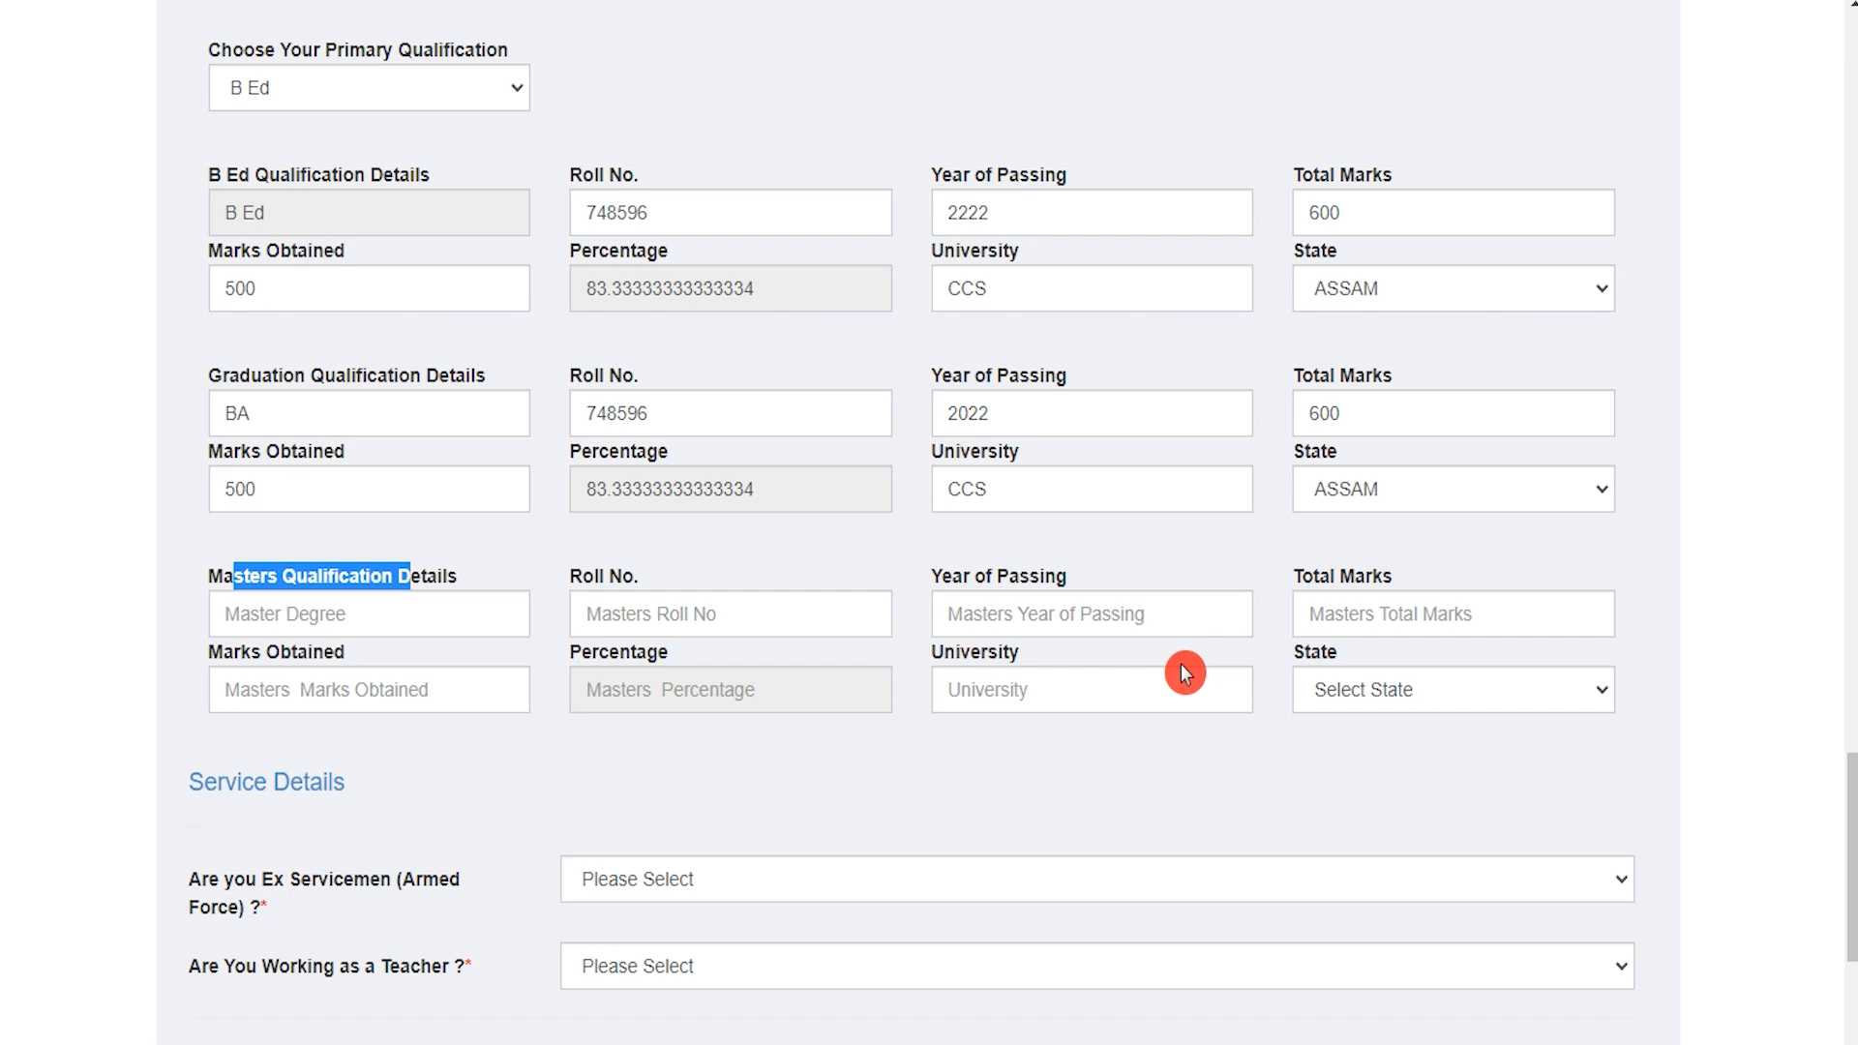
{"action": "scroll", "coordinate": [954, 746], "scroll_direction": "down", "scroll_amount": 3}
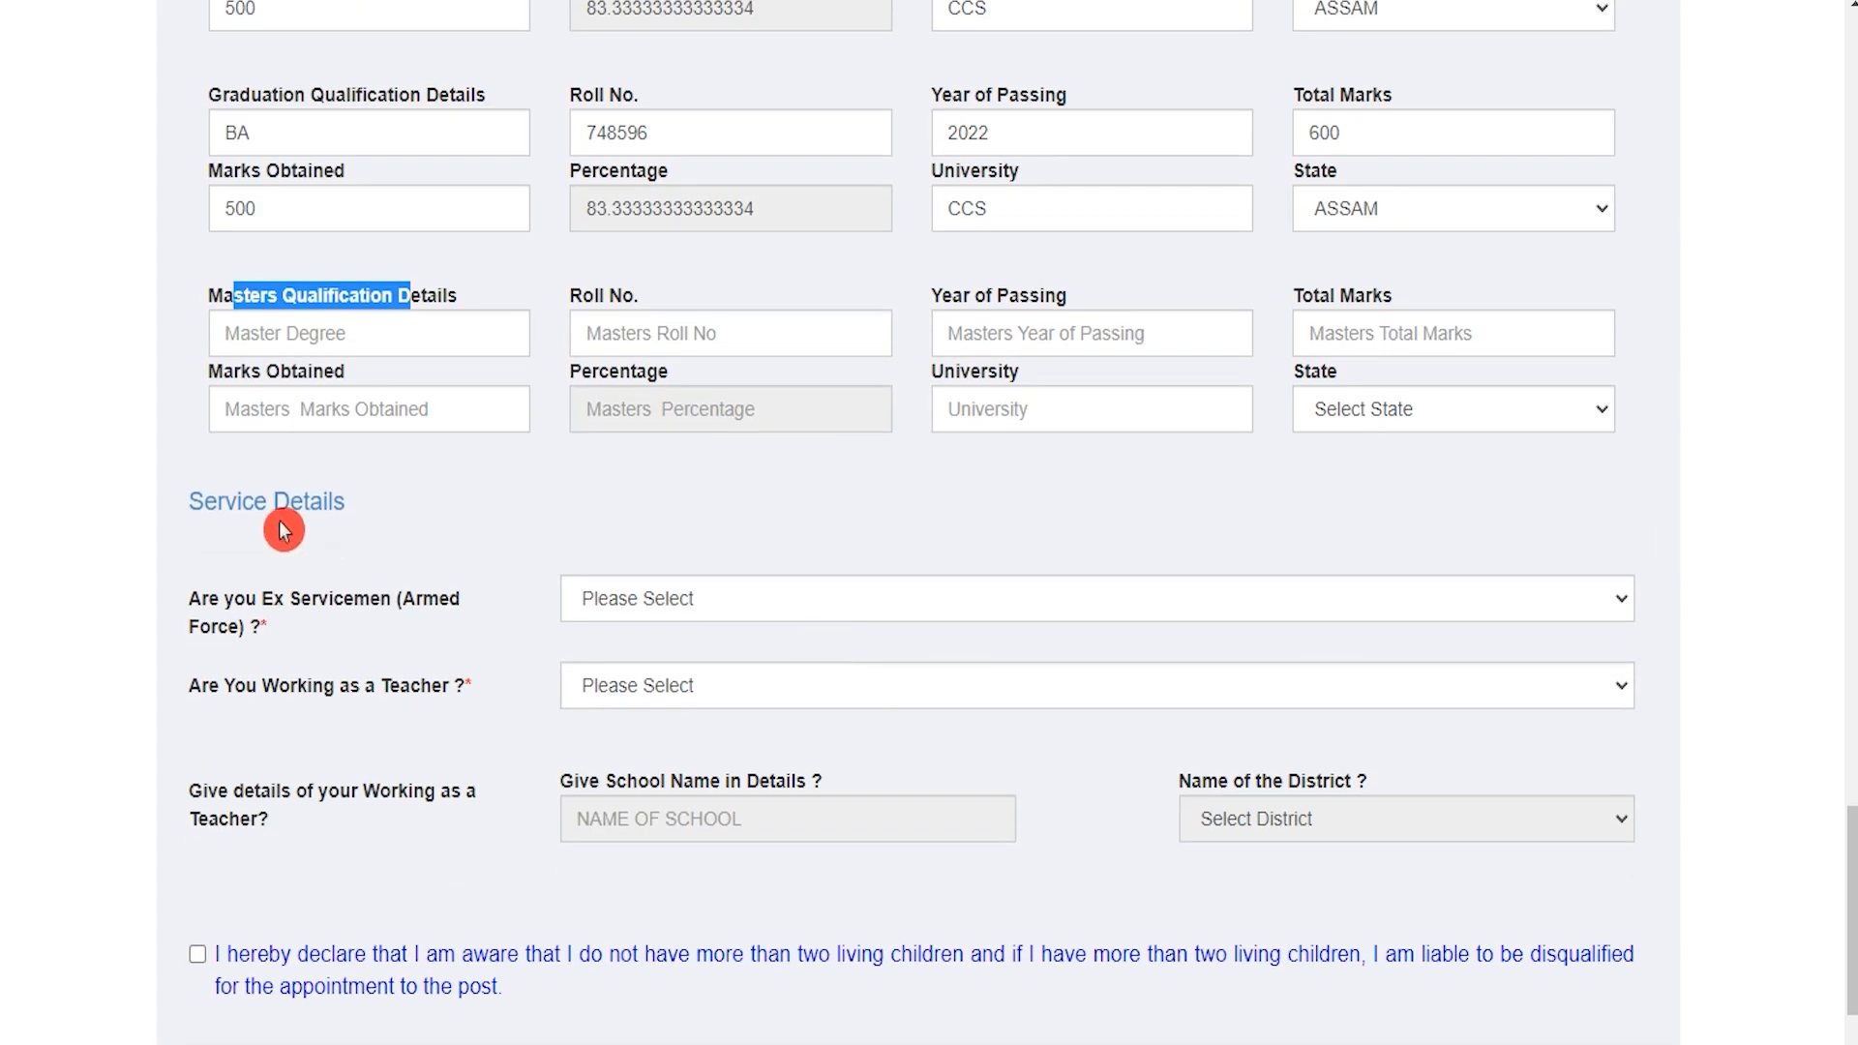
{"action": "left_click_drag", "start_coordinate": [216, 499], "coordinate": [325, 503]}
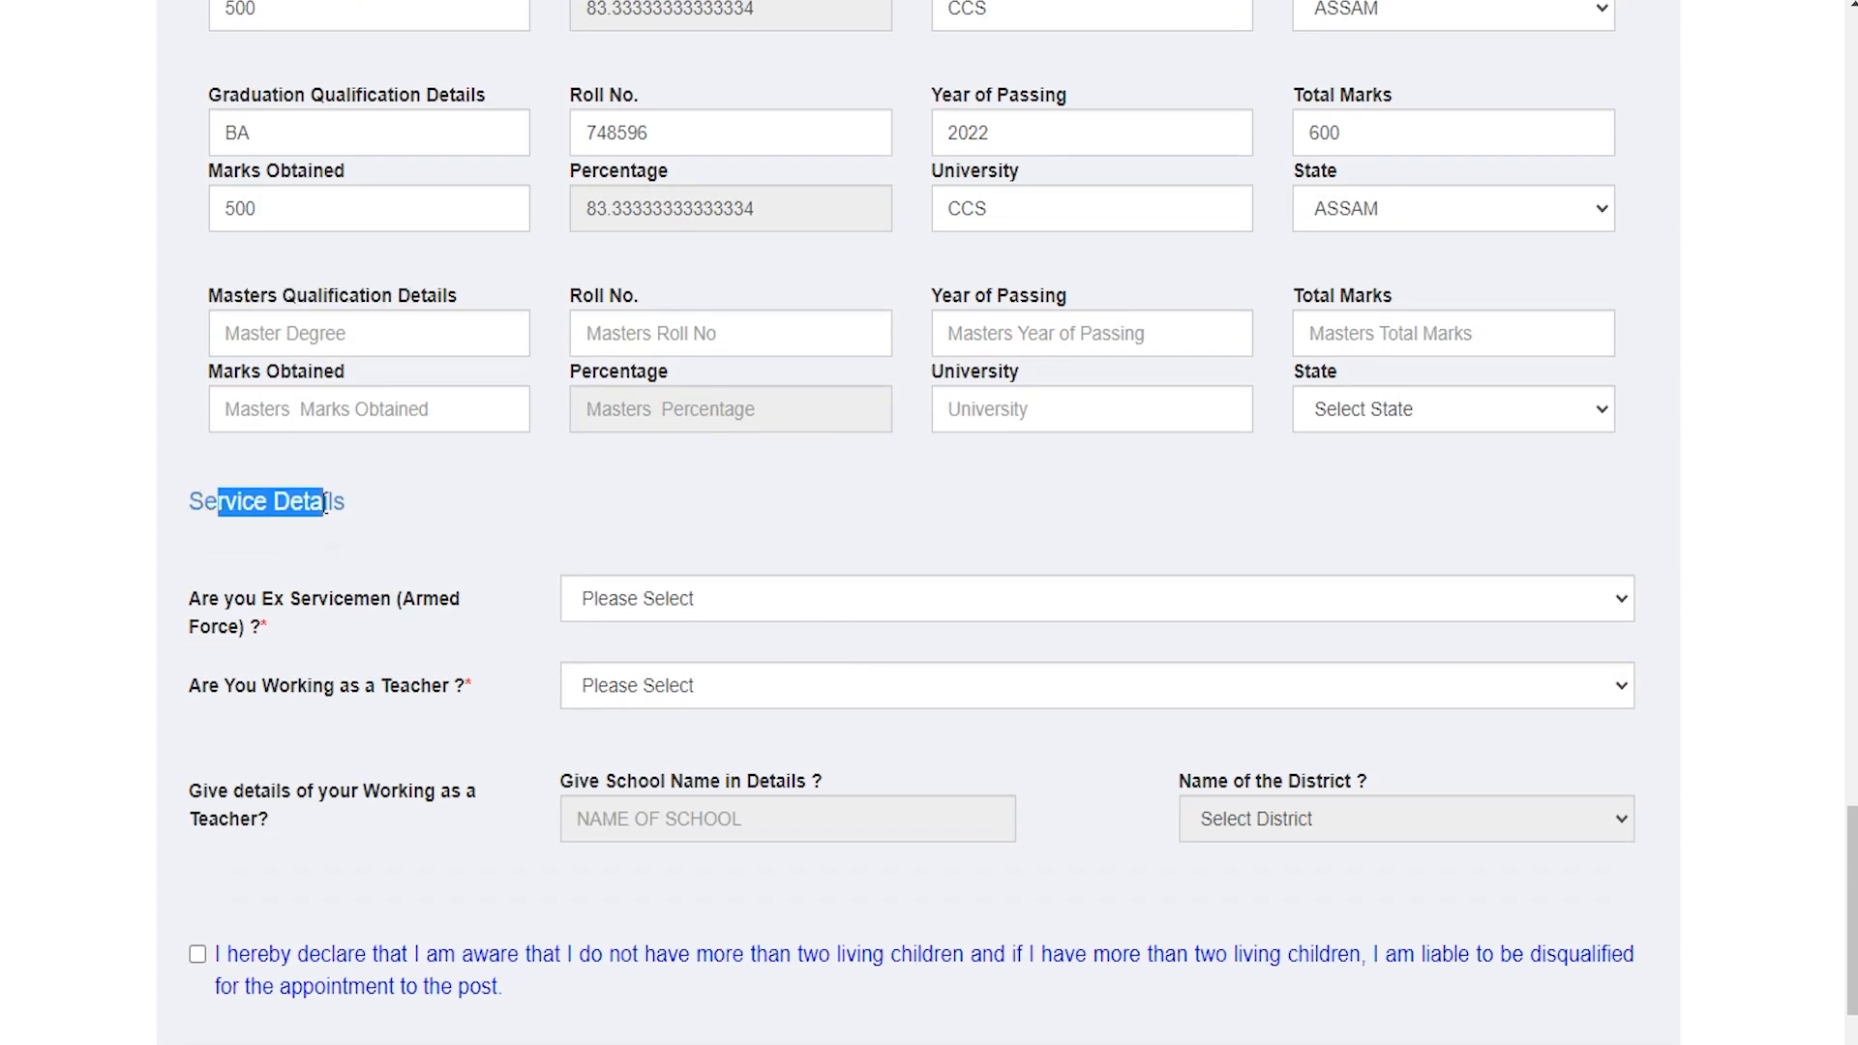
{"action": "scroll", "coordinate": [325, 503], "scroll_direction": "down", "scroll_amount": 1}
{"action": "left_click_drag", "start_coordinate": [211, 452], "coordinate": [346, 457]}
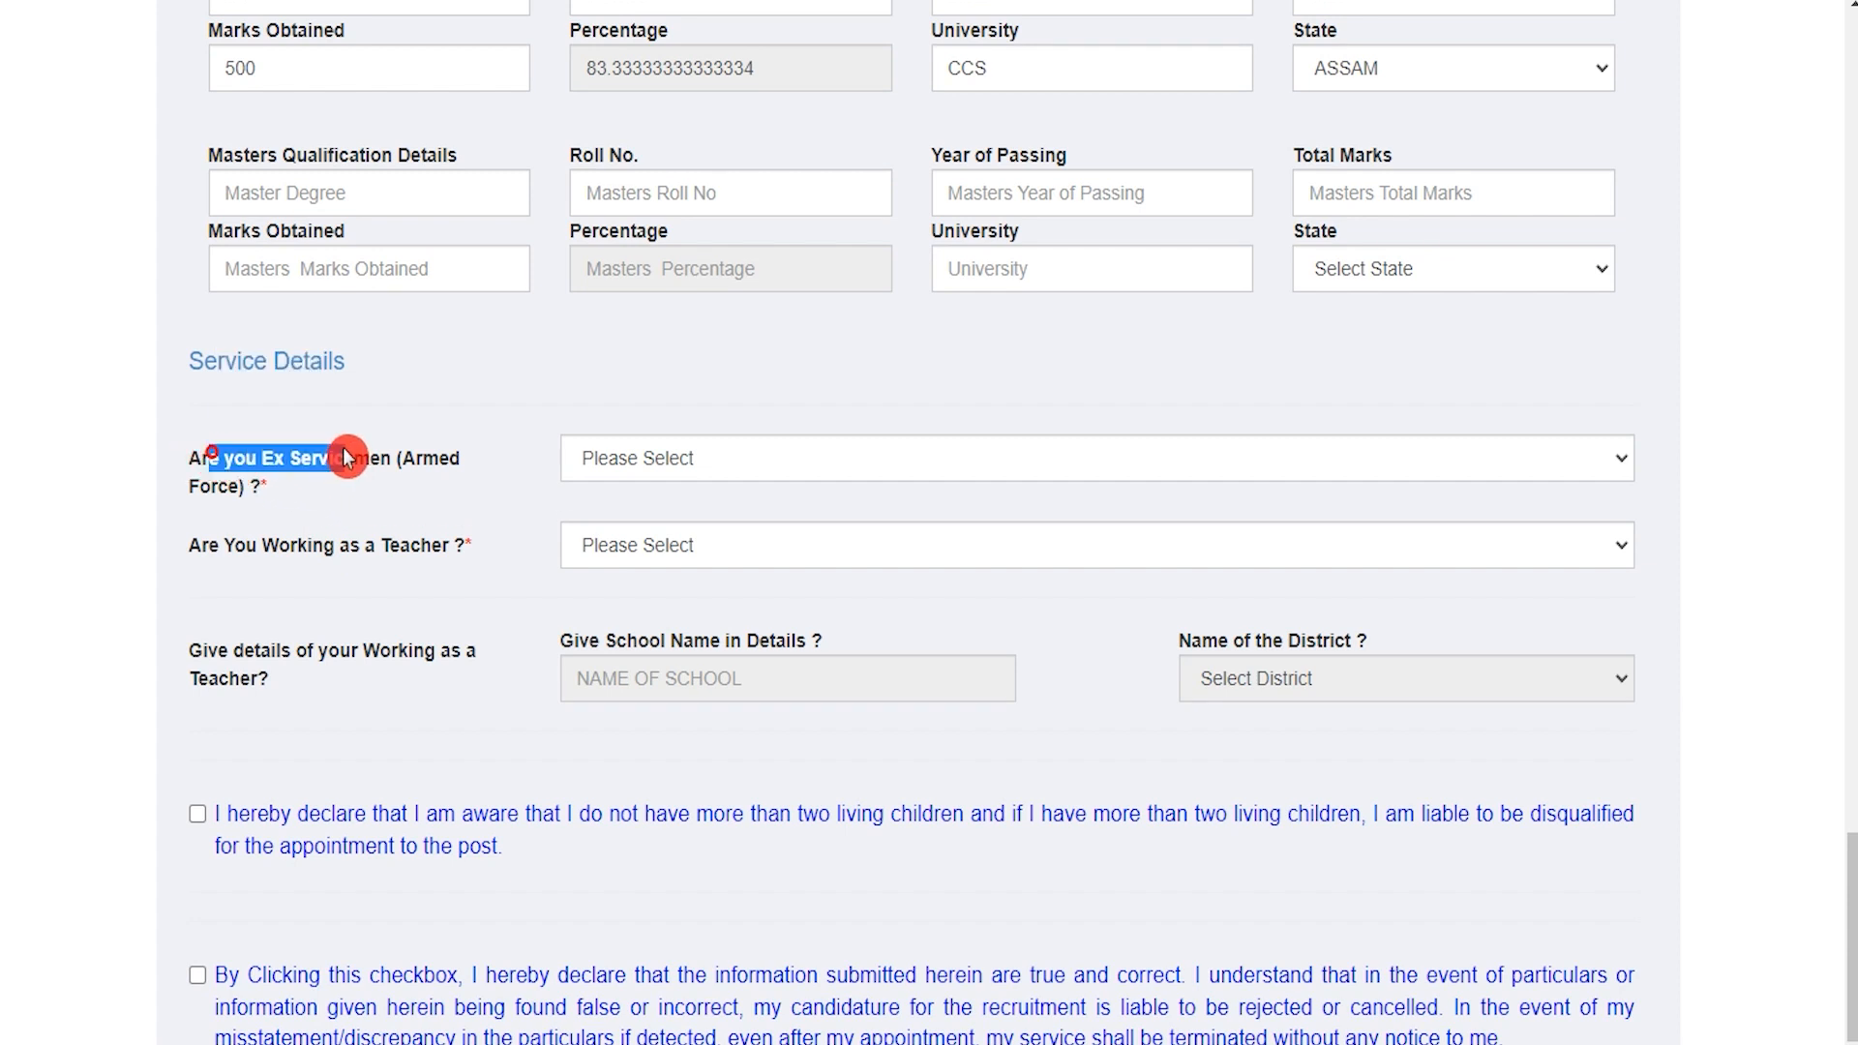
Step: Set both 'Are you Ex Servicemen' and 'Are You Working as a Teacher' to No
{"action": "left_click", "coordinate": [724, 461]}
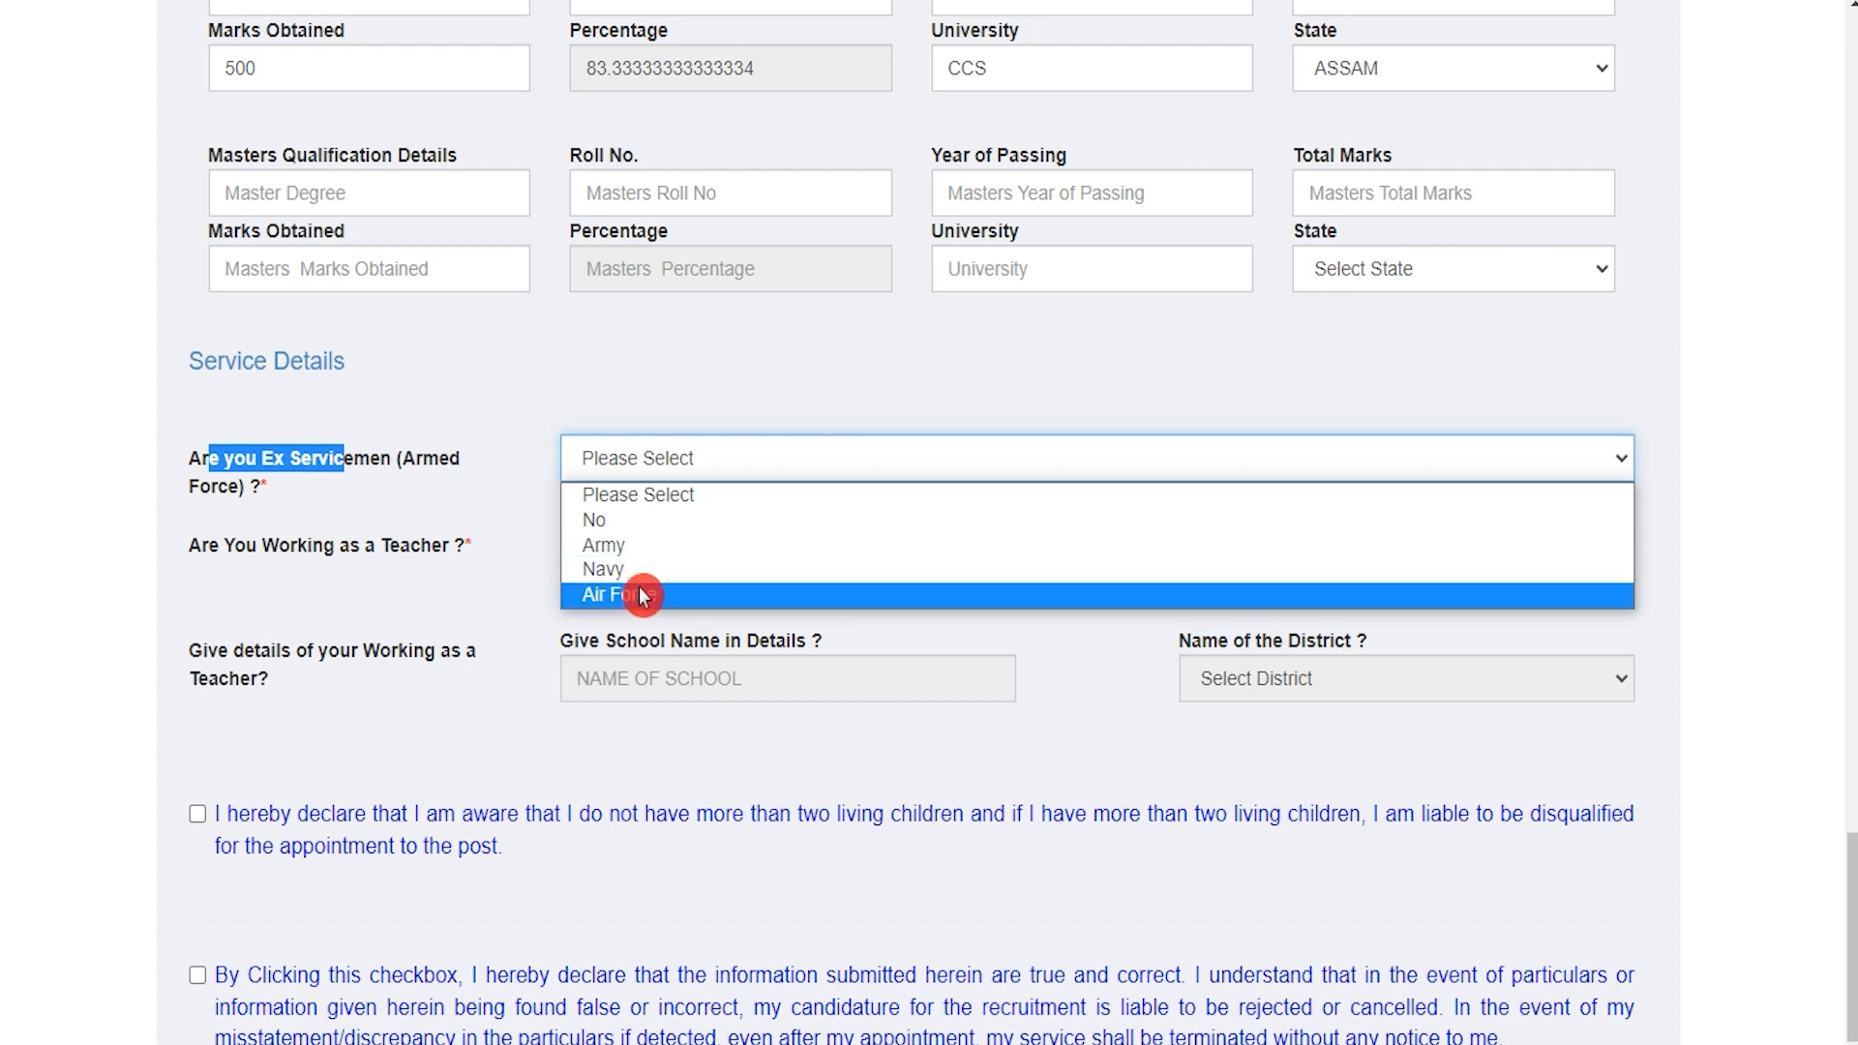
{"action": "left_click", "coordinate": [620, 529]}
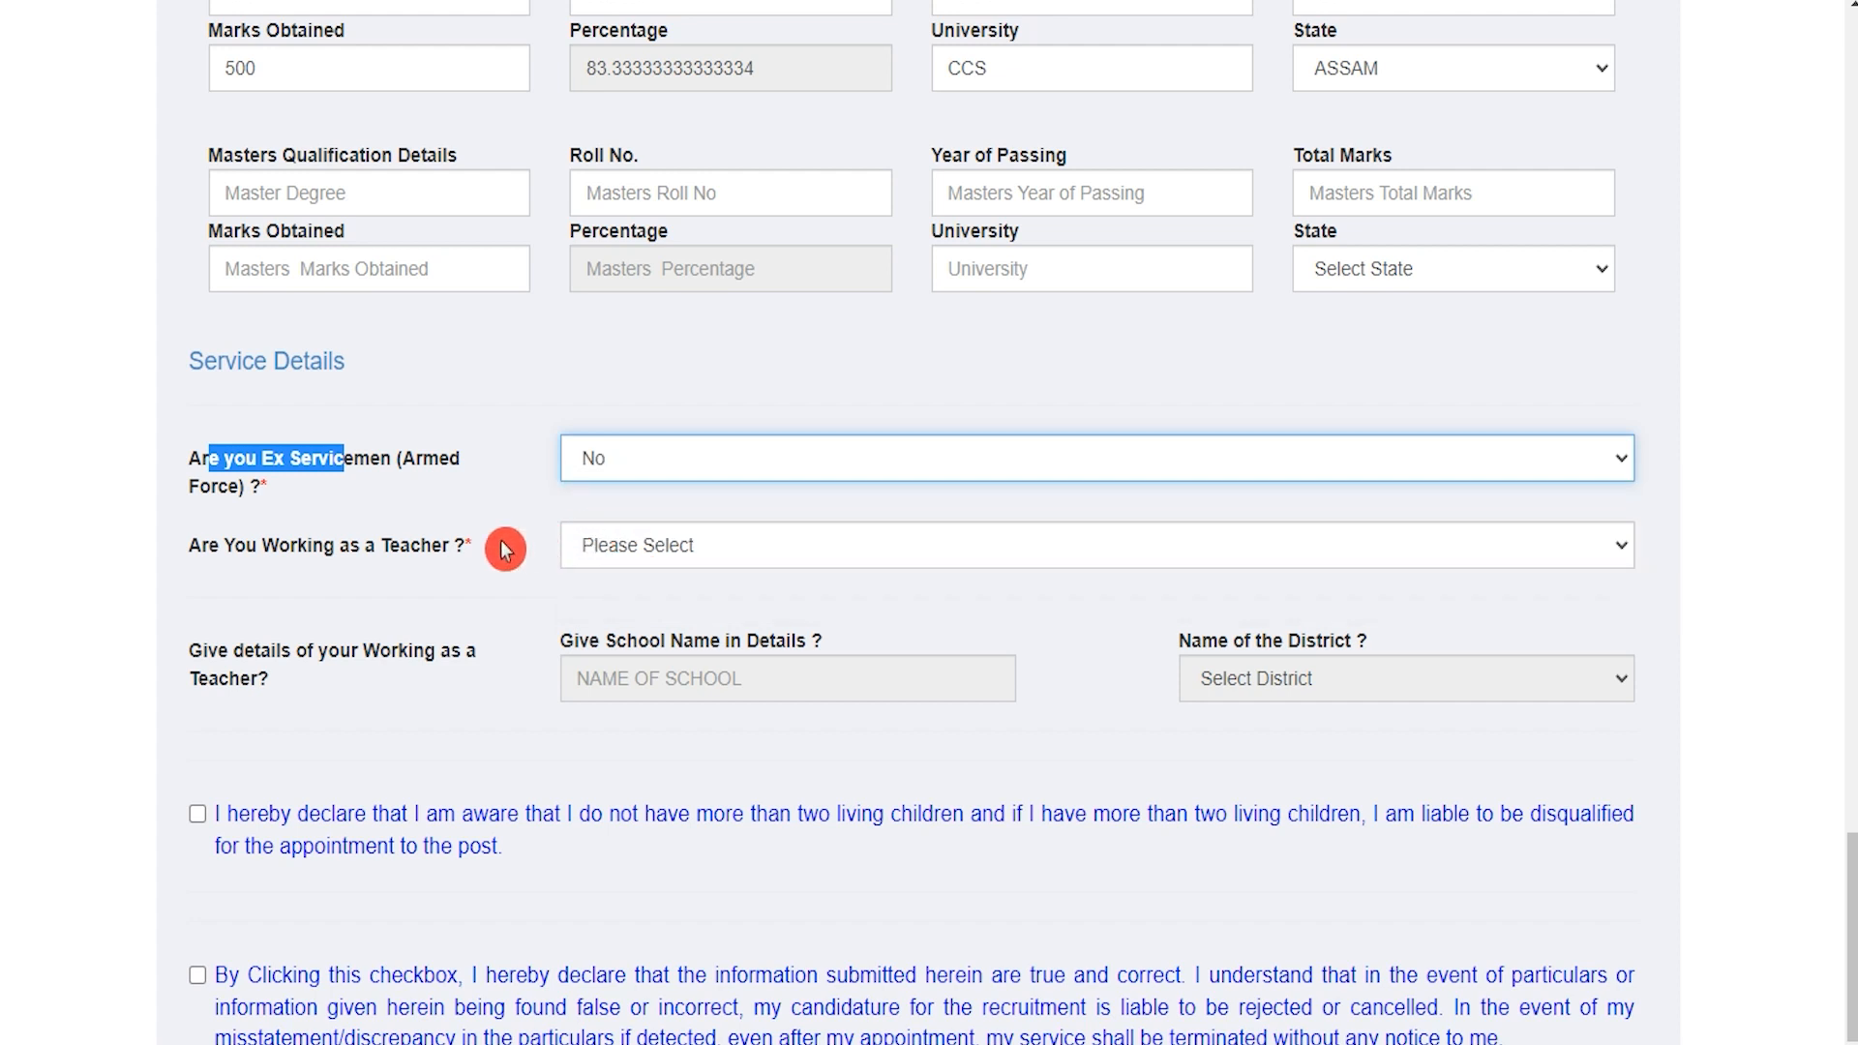
{"action": "left_click_drag", "start_coordinate": [224, 545], "coordinate": [351, 545]}
{"action": "left_click", "coordinate": [624, 547]}
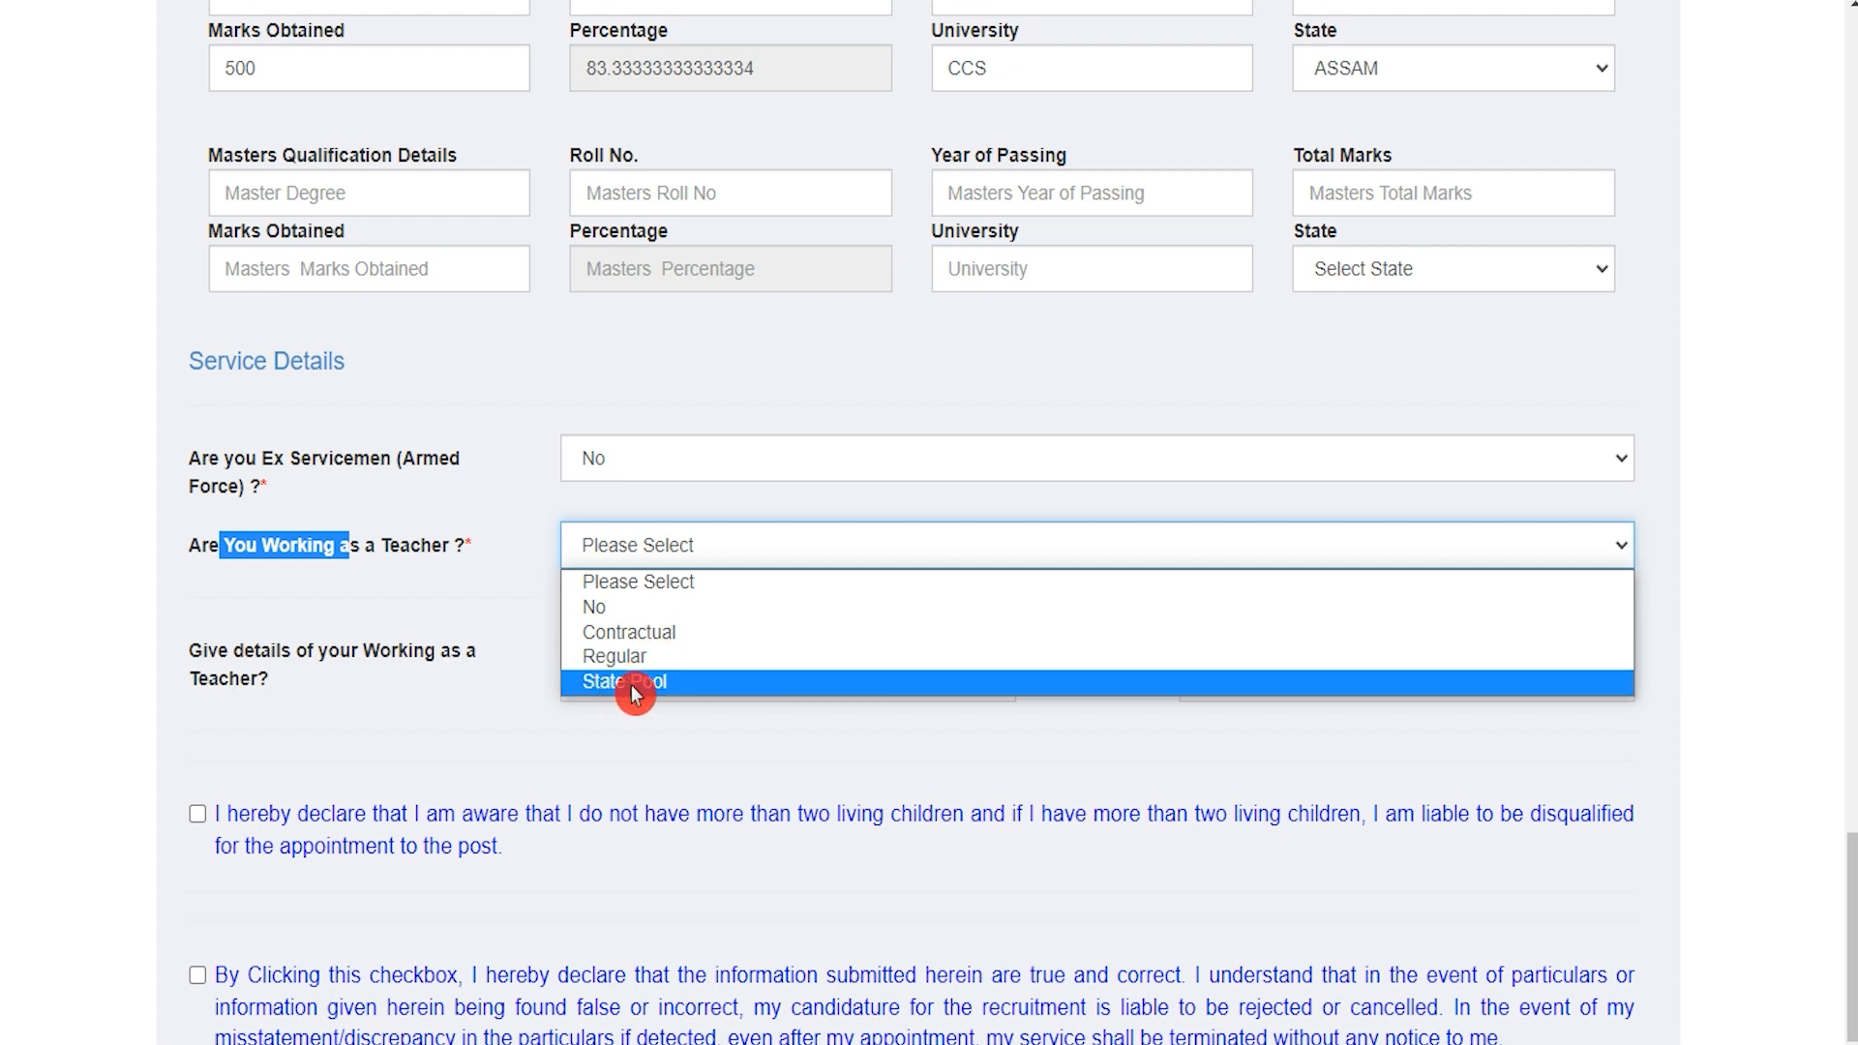
{"action": "left_click", "coordinate": [601, 608]}
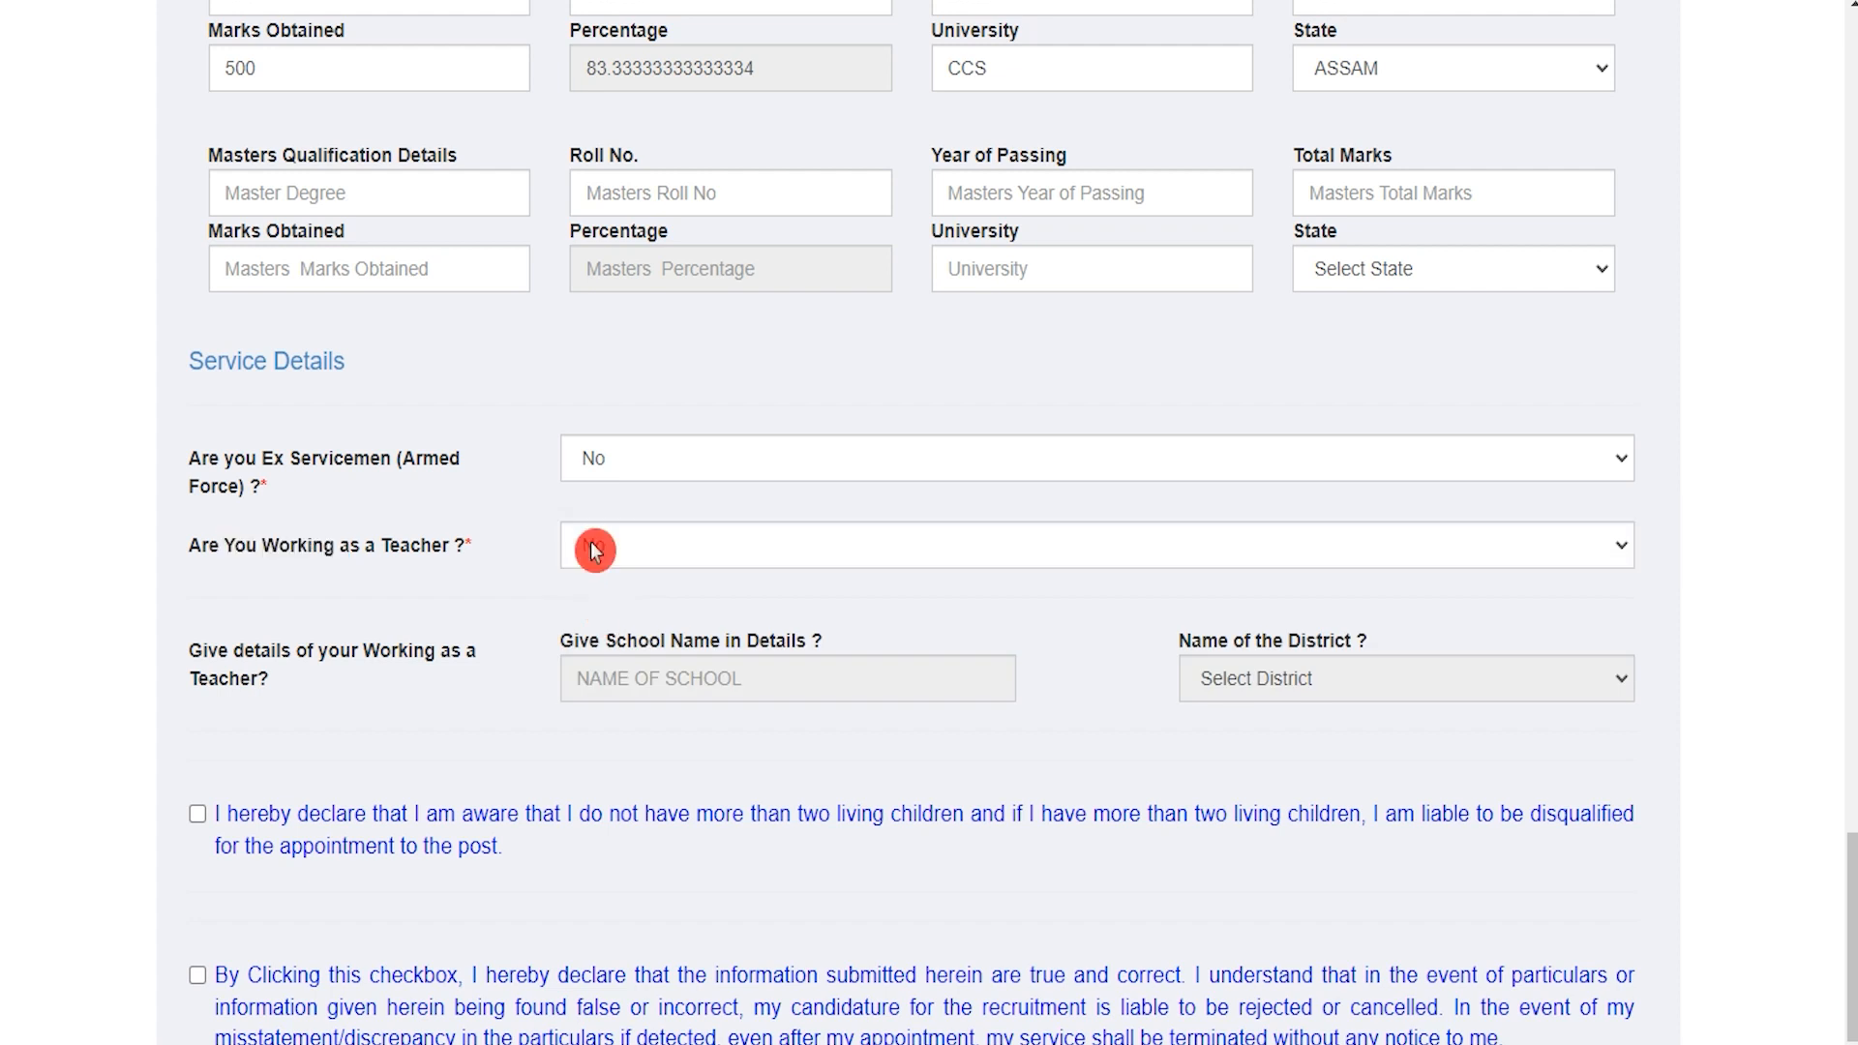
{"action": "left_click_drag", "start_coordinate": [224, 646], "coordinate": [304, 653]}
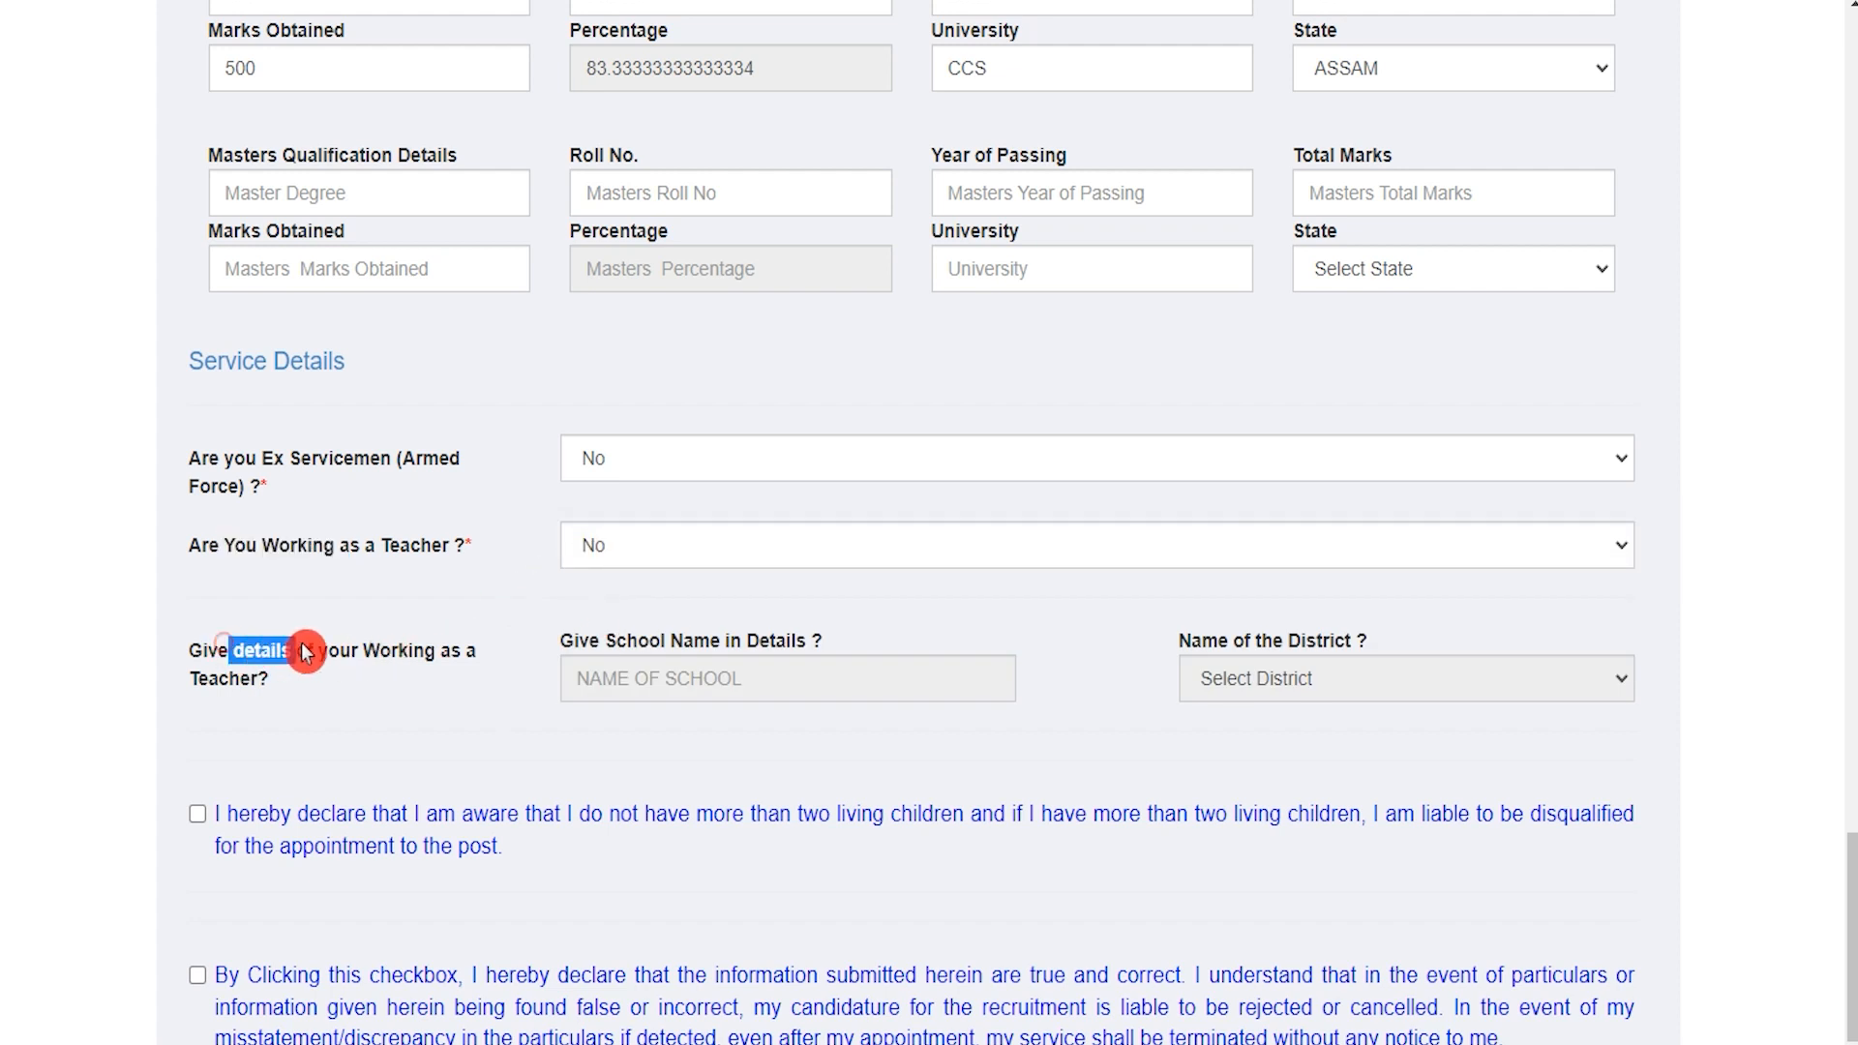
{"action": "left_click", "coordinate": [640, 678]}
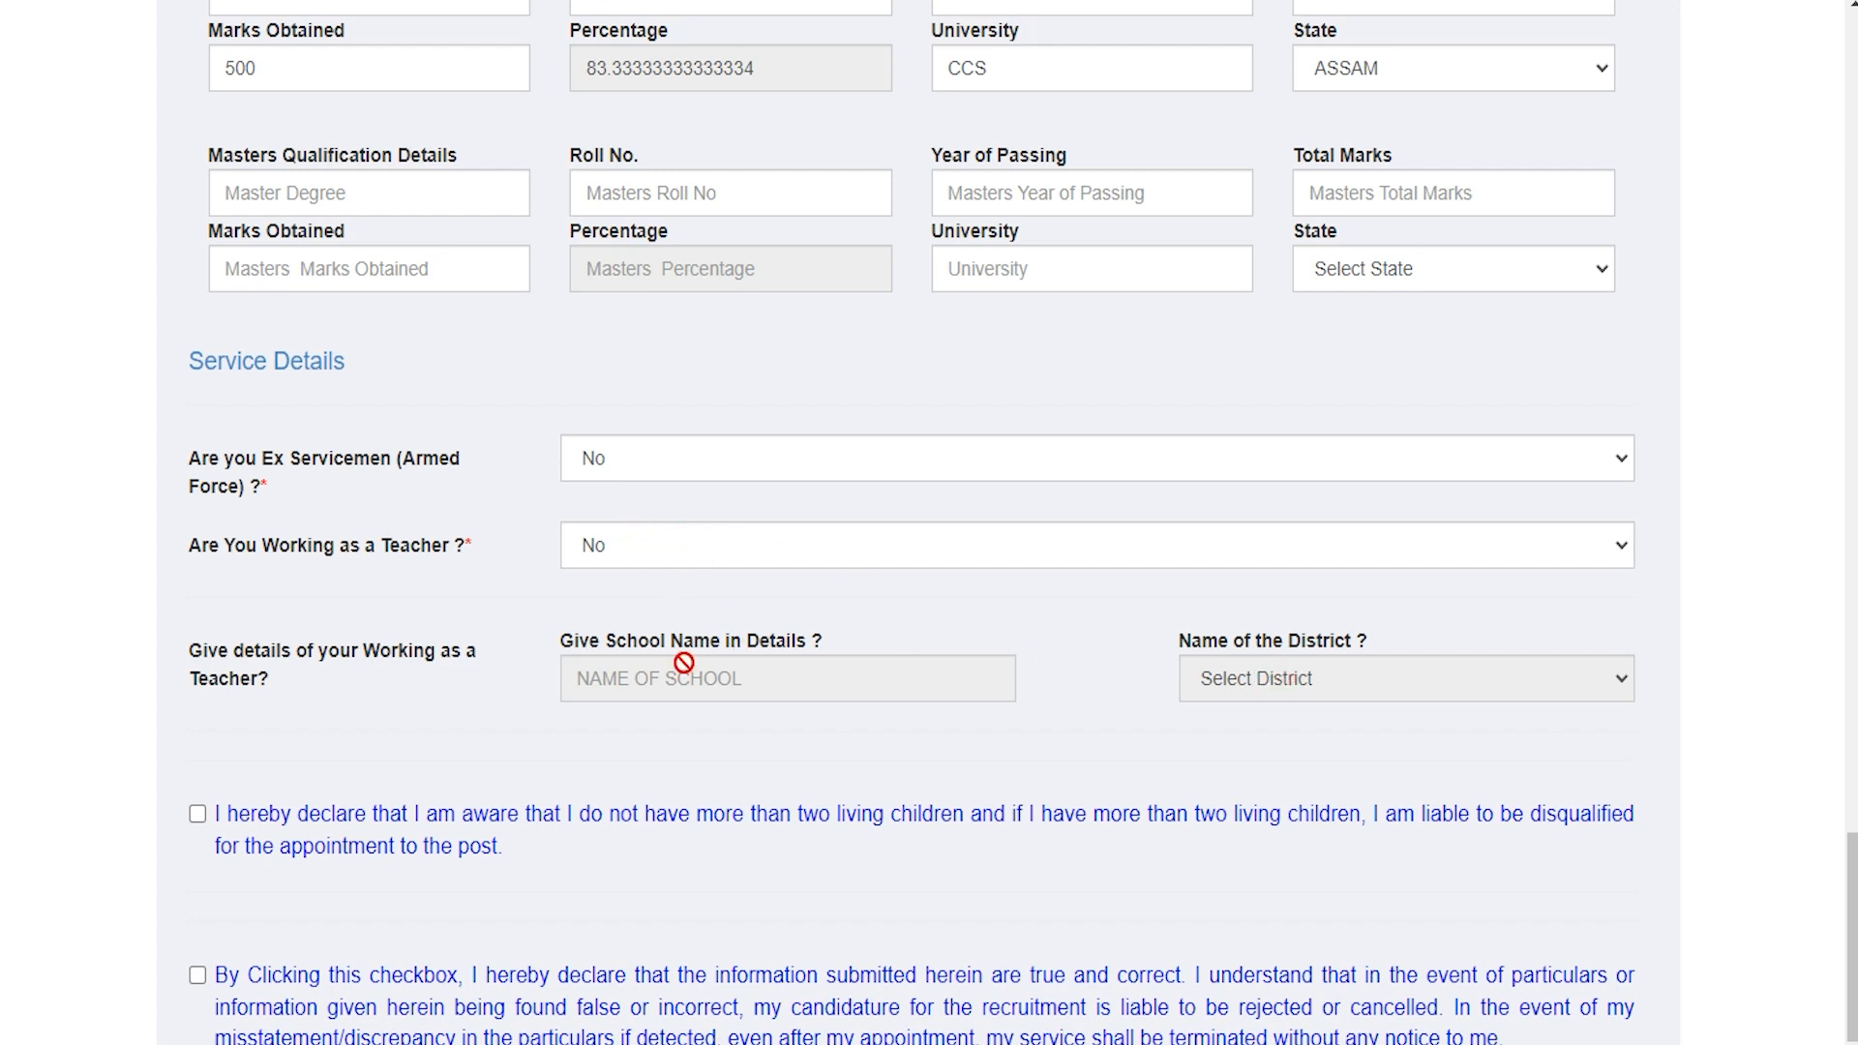
Step: Tick the two-children and true-information declarations, then submit the application form
{"action": "scroll", "coordinate": [948, 670], "scroll_direction": "down", "scroll_amount": 1}
{"action": "scroll", "coordinate": [950, 678], "scroll_direction": "down", "scroll_amount": 1}
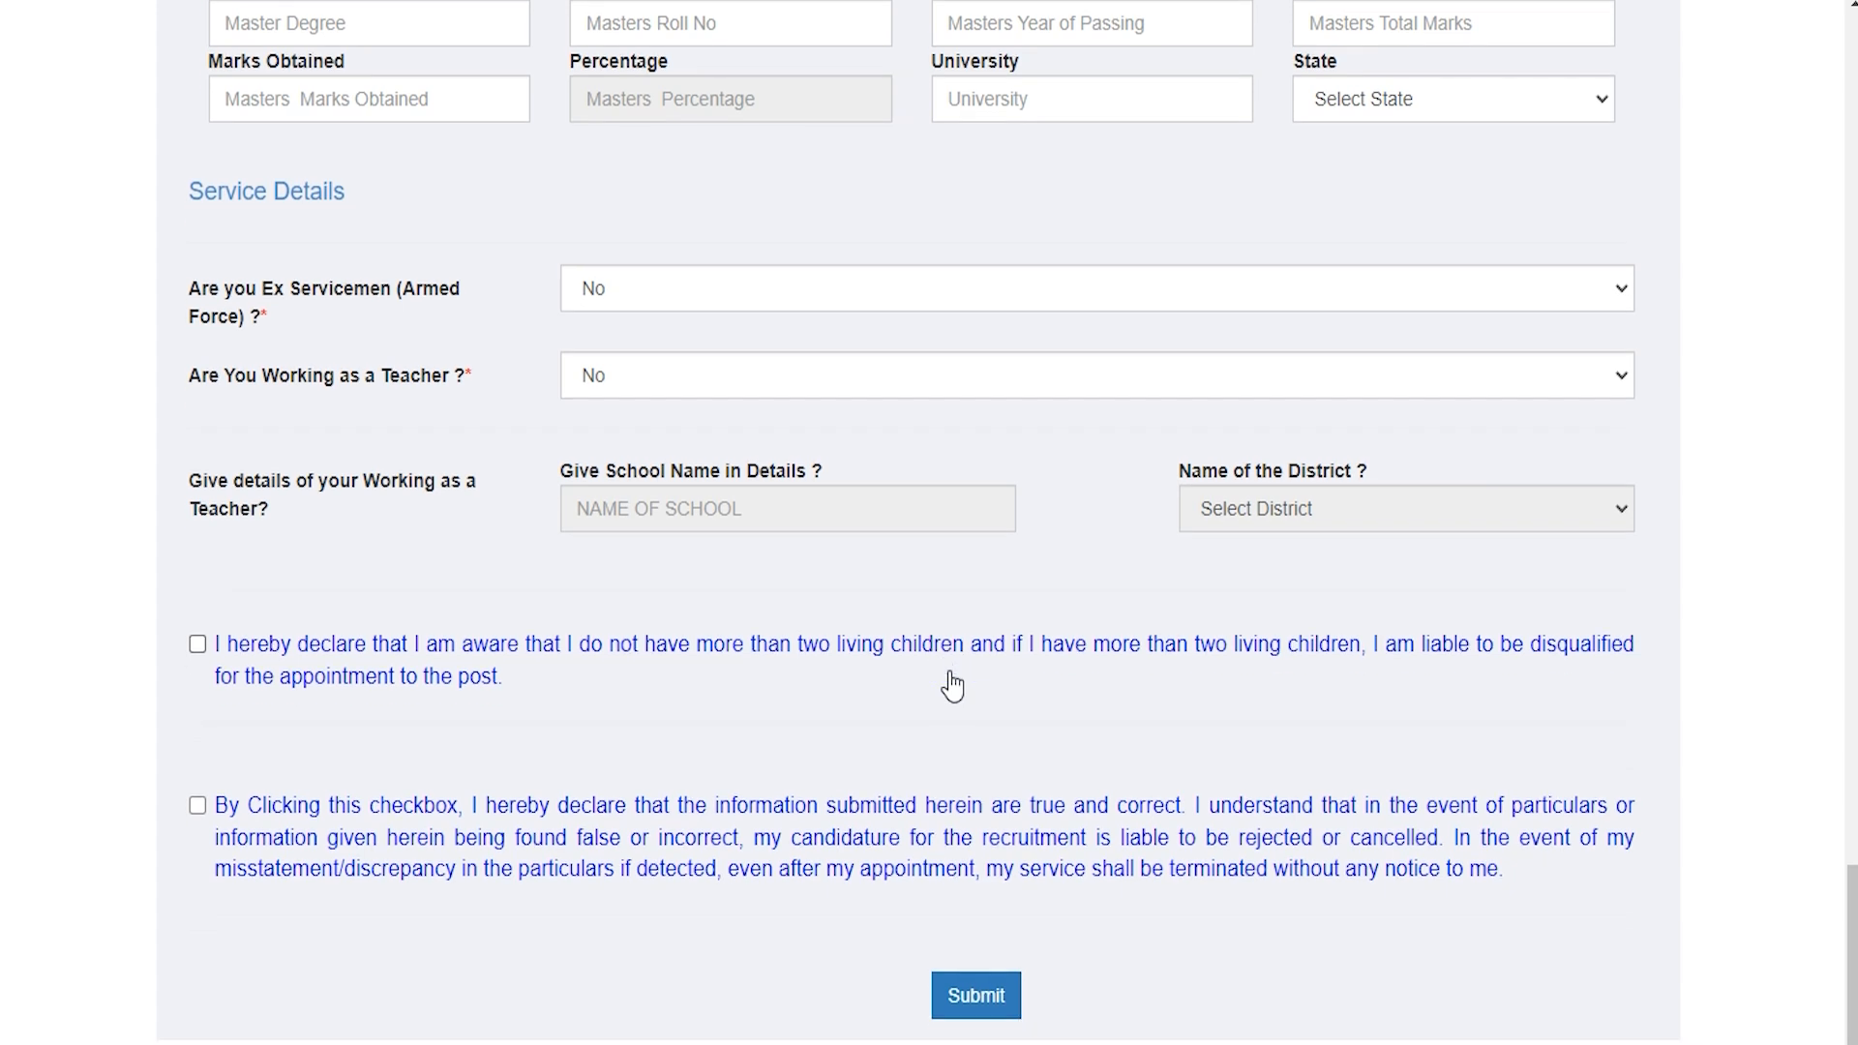
{"action": "left_click", "coordinate": [206, 649]}
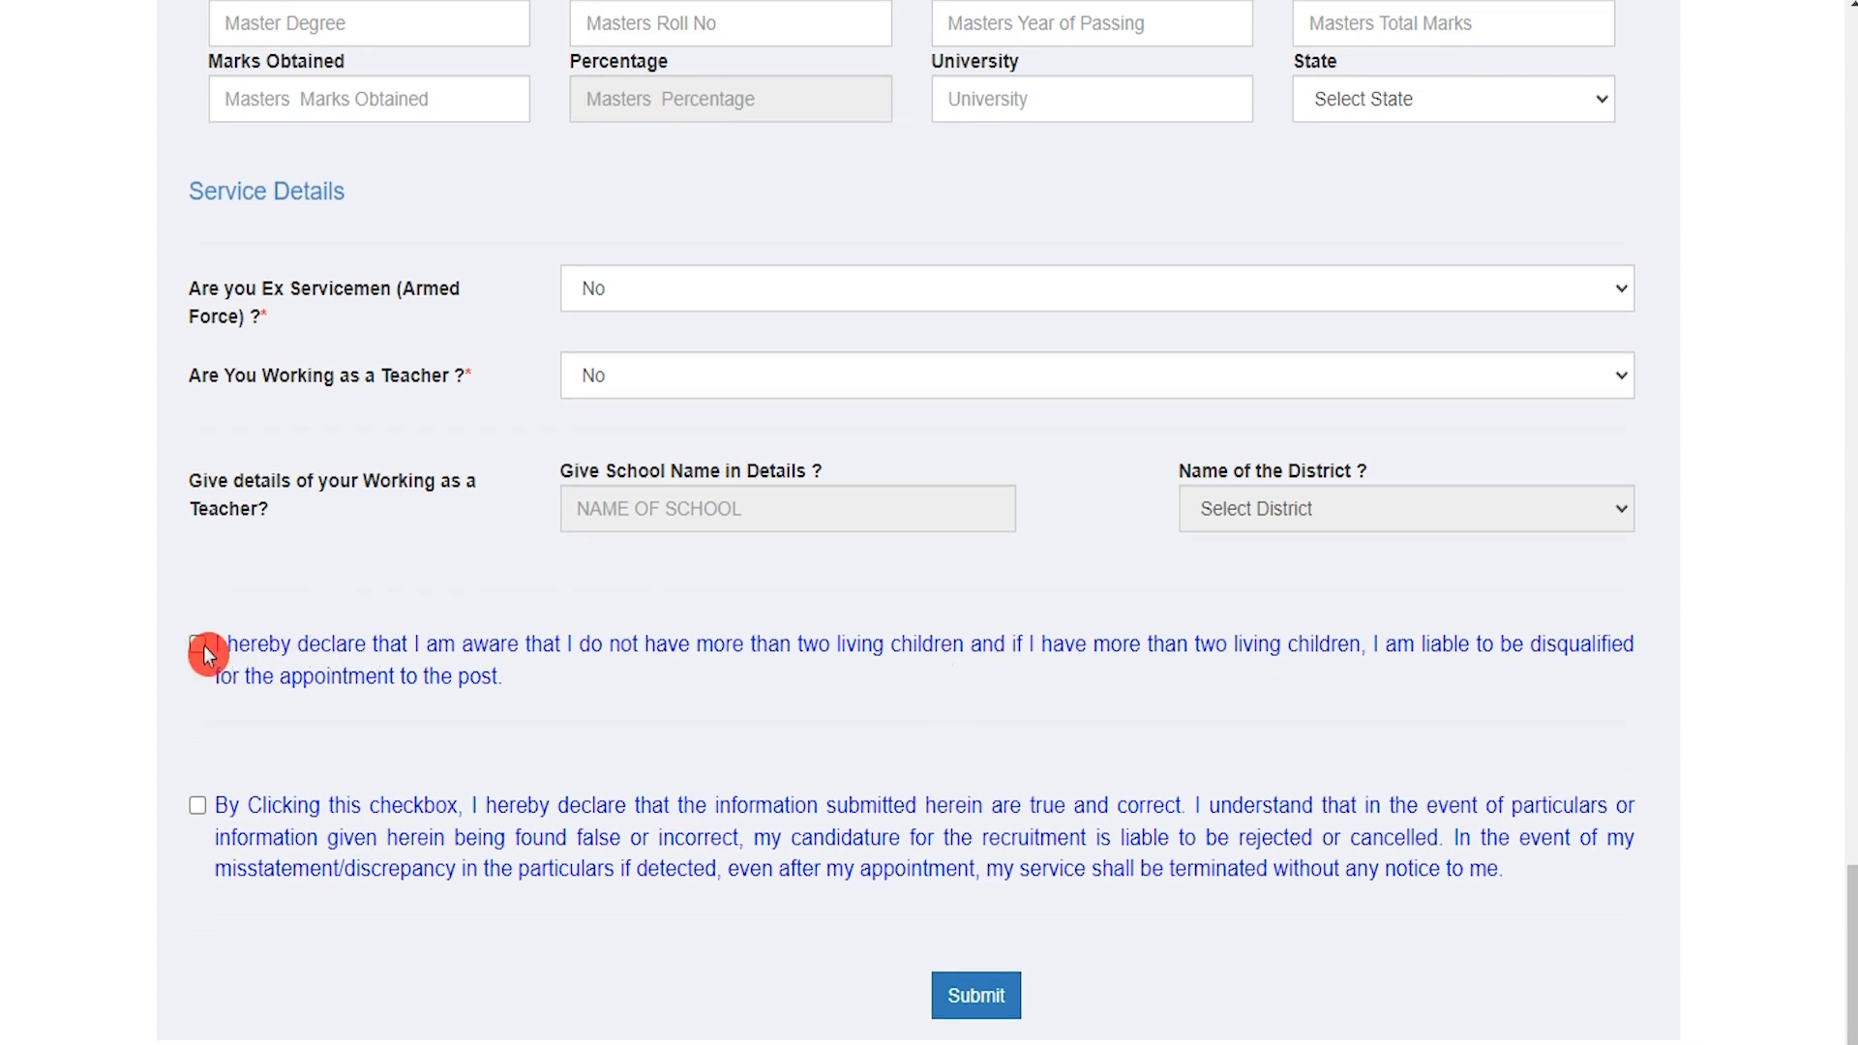
{"action": "left_click", "coordinate": [199, 646]}
{"action": "left_click", "coordinate": [201, 811]}
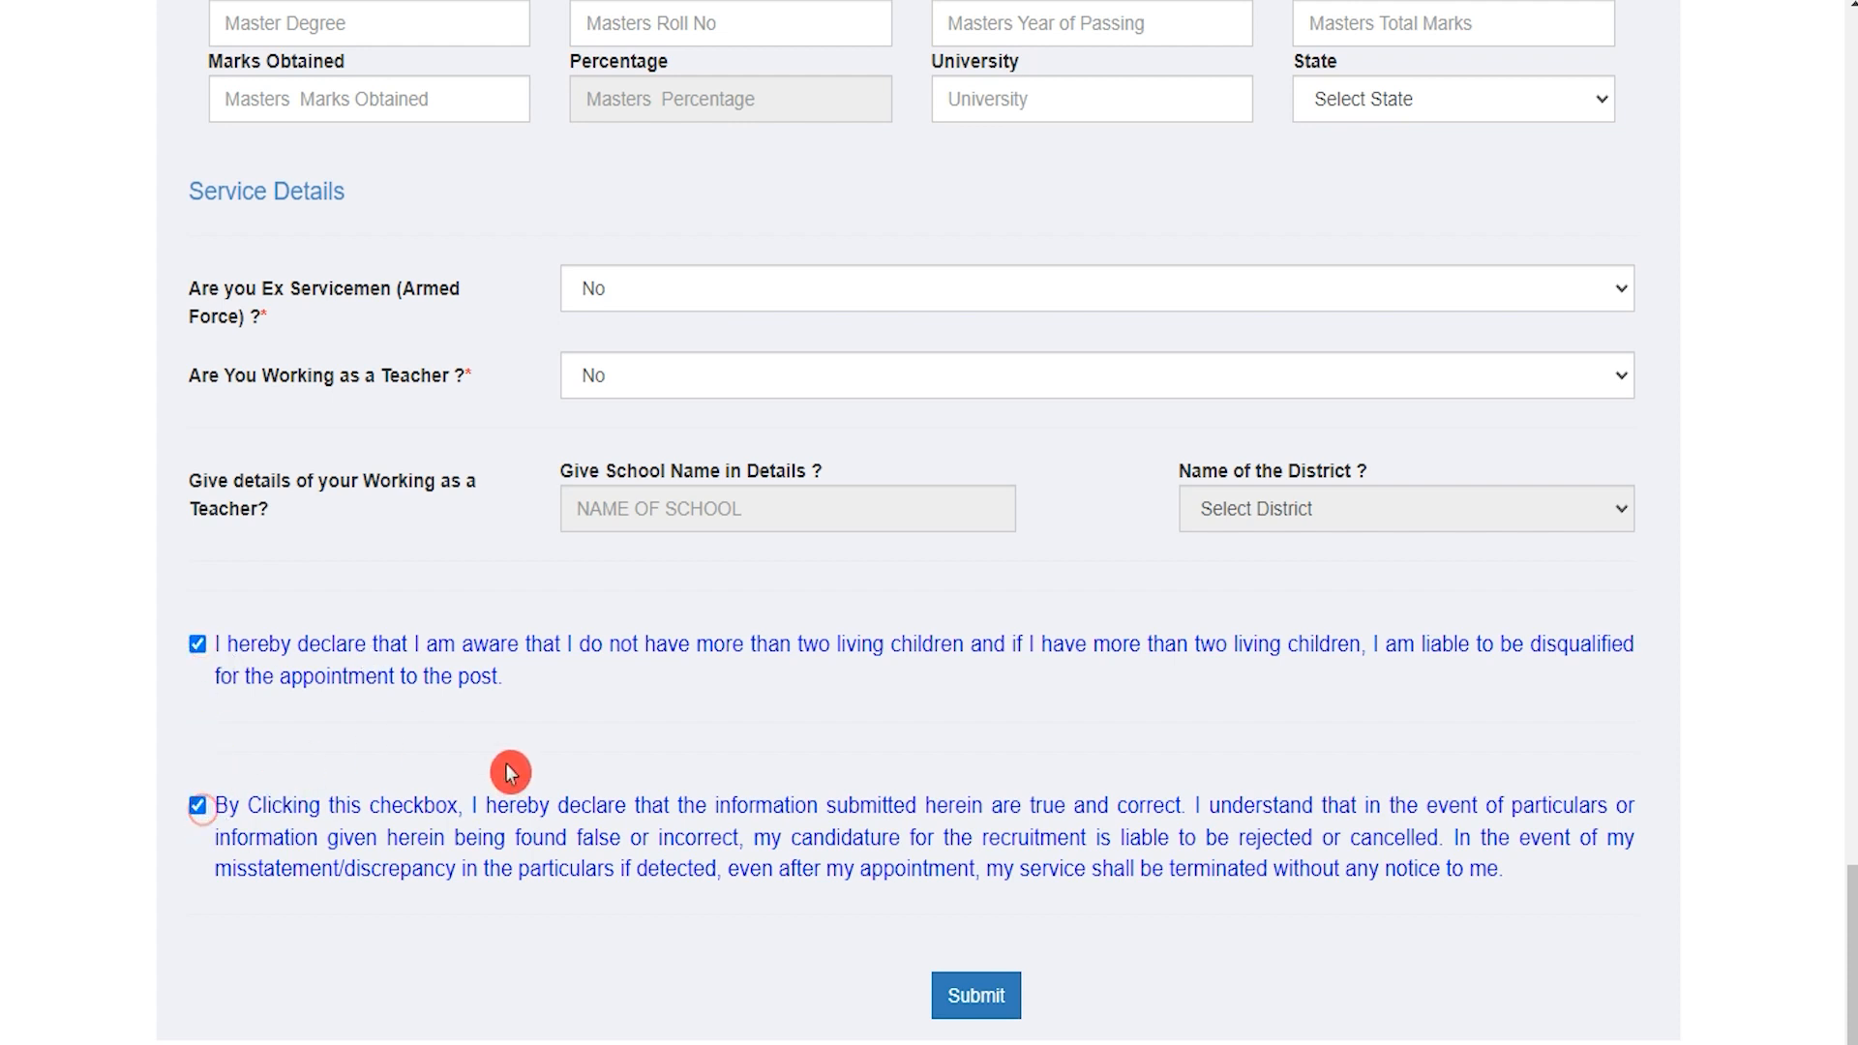
{"action": "left_click", "coordinate": [977, 997]}
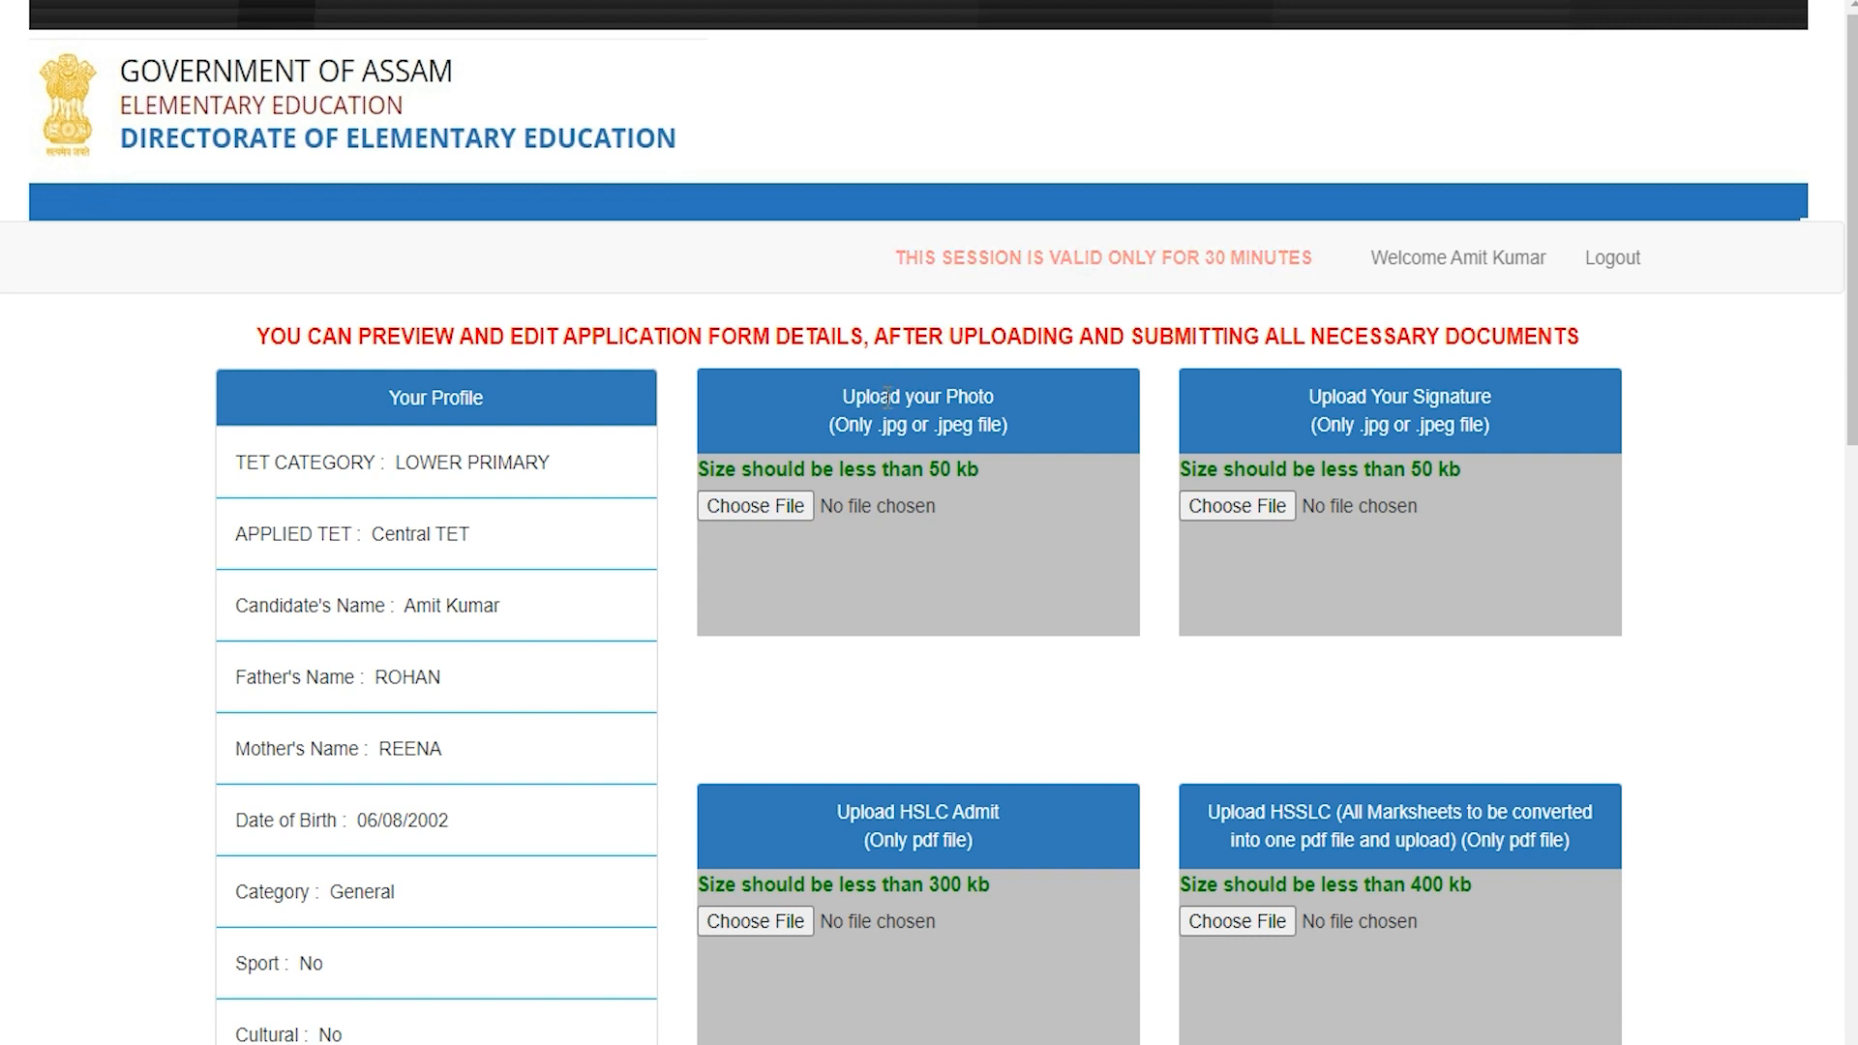
{"action": "left_click_drag", "start_coordinate": [878, 397], "coordinate": [972, 387]}
{"action": "left_click", "coordinate": [804, 508]}
{"action": "left_click", "coordinate": [1069, 742]}
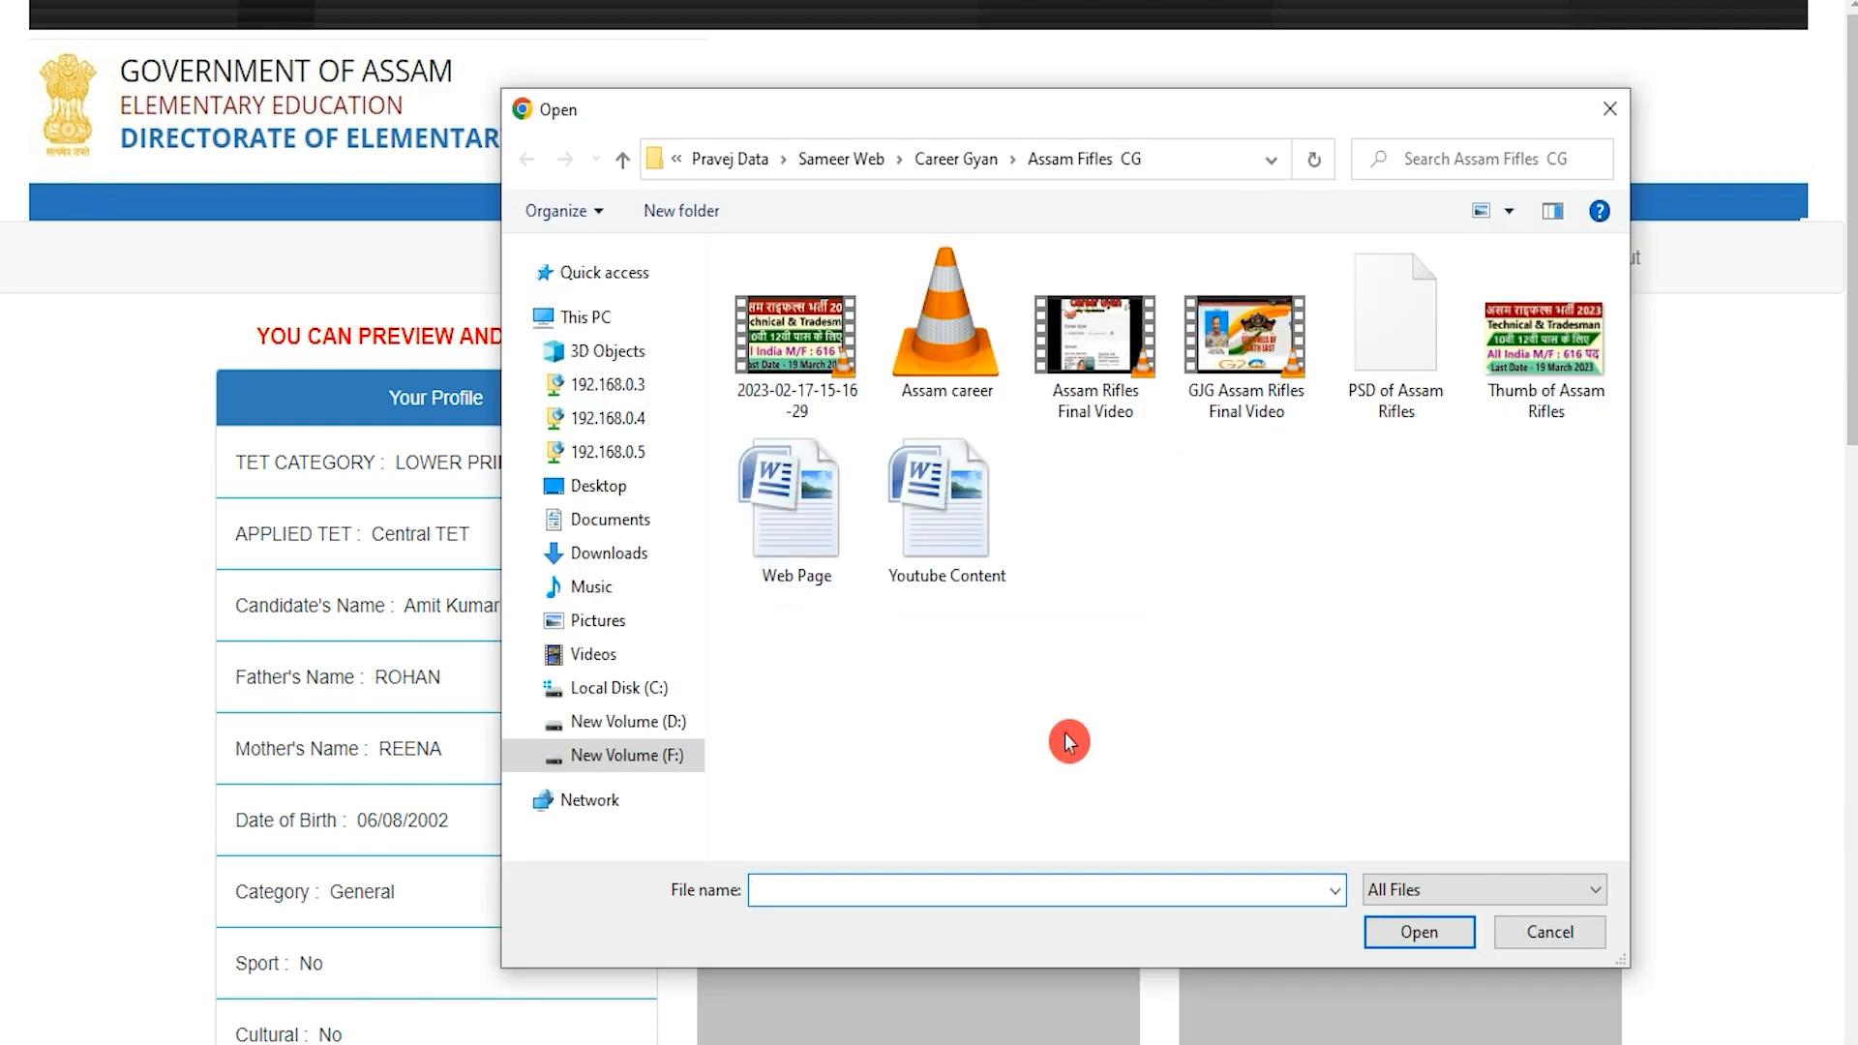
{"action": "left_click", "coordinate": [1549, 931]}
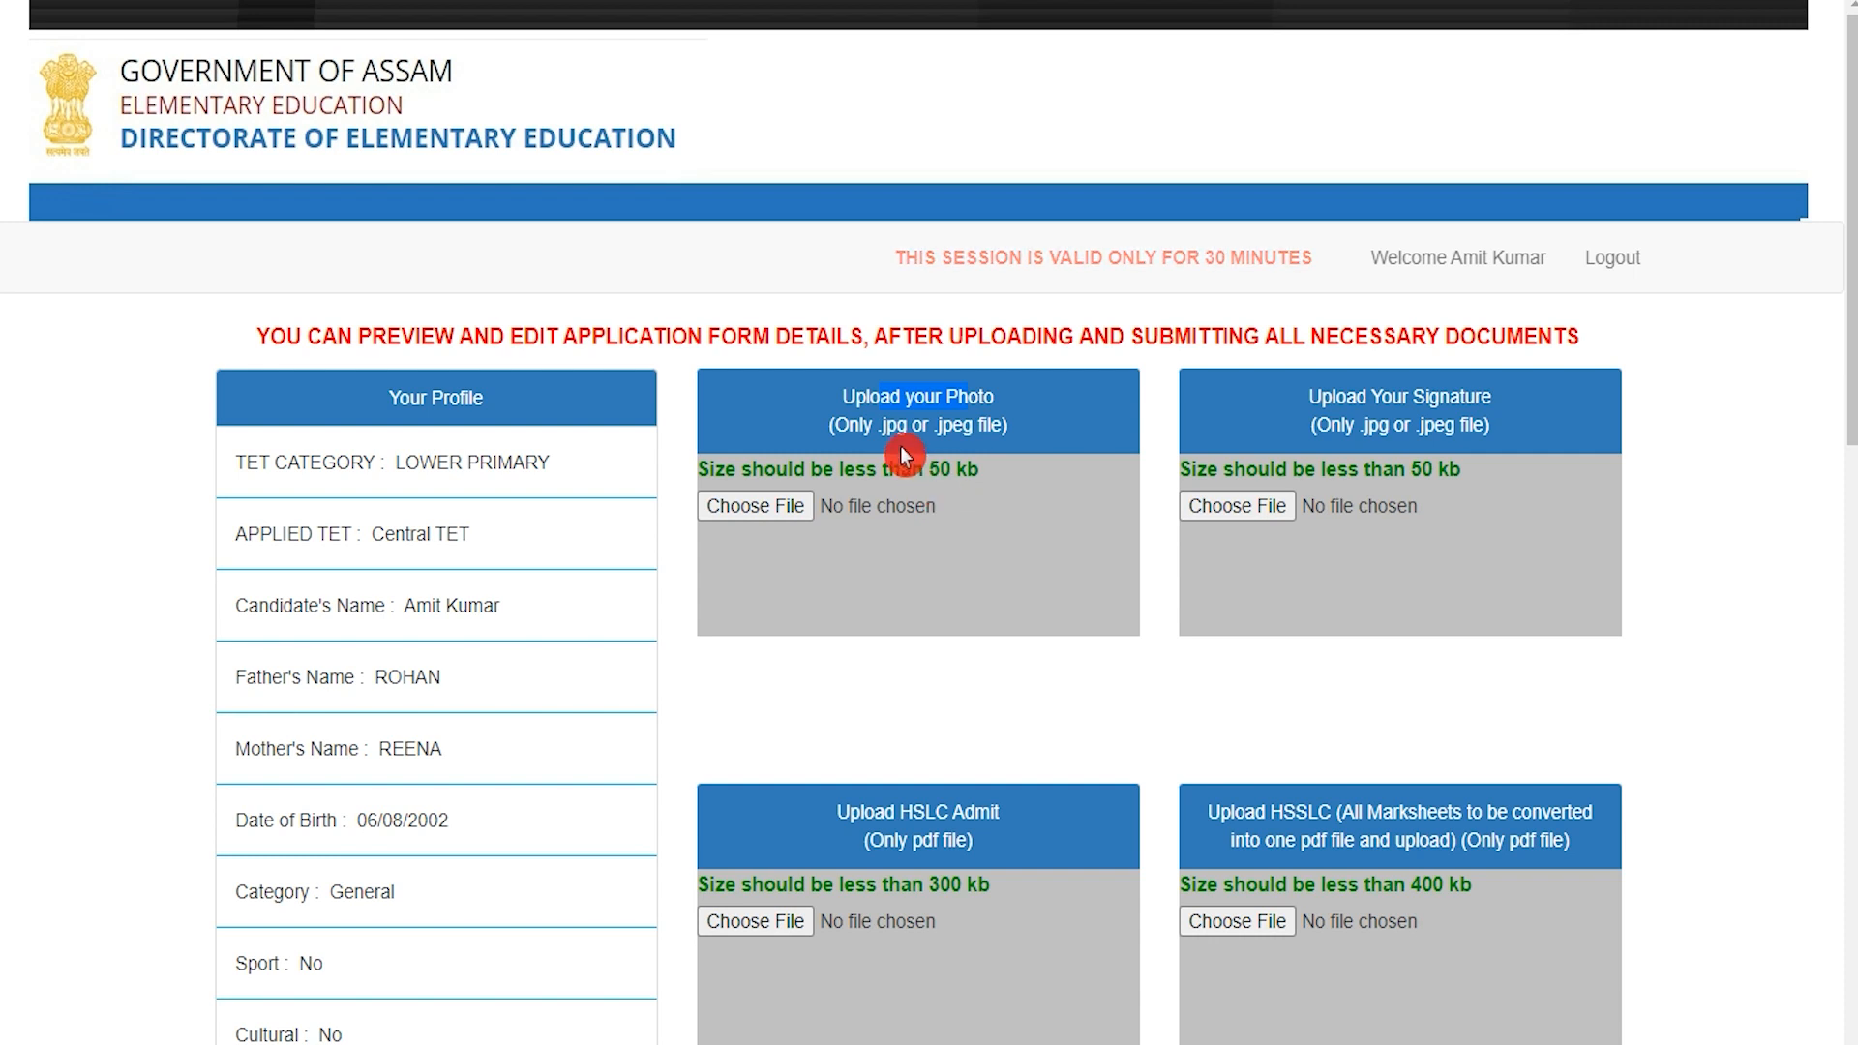
{"action": "mouse_move", "coordinate": [882, 426]}
{"action": "left_mouse_down"}
{"action": "mouse_move", "coordinate": [990, 431]}
{"action": "mouse_move", "coordinate": [961, 471]}
{"action": "mouse_move", "coordinate": [1086, 514]}
{"action": "left_mouse_up"}
{"action": "left_click_drag", "start_coordinate": [1338, 399], "coordinate": [1456, 388]}
{"action": "left_click_drag", "start_coordinate": [1412, 472], "coordinate": [1465, 477]}
{"action": "left_click_drag", "start_coordinate": [1365, 427], "coordinate": [1465, 439]}
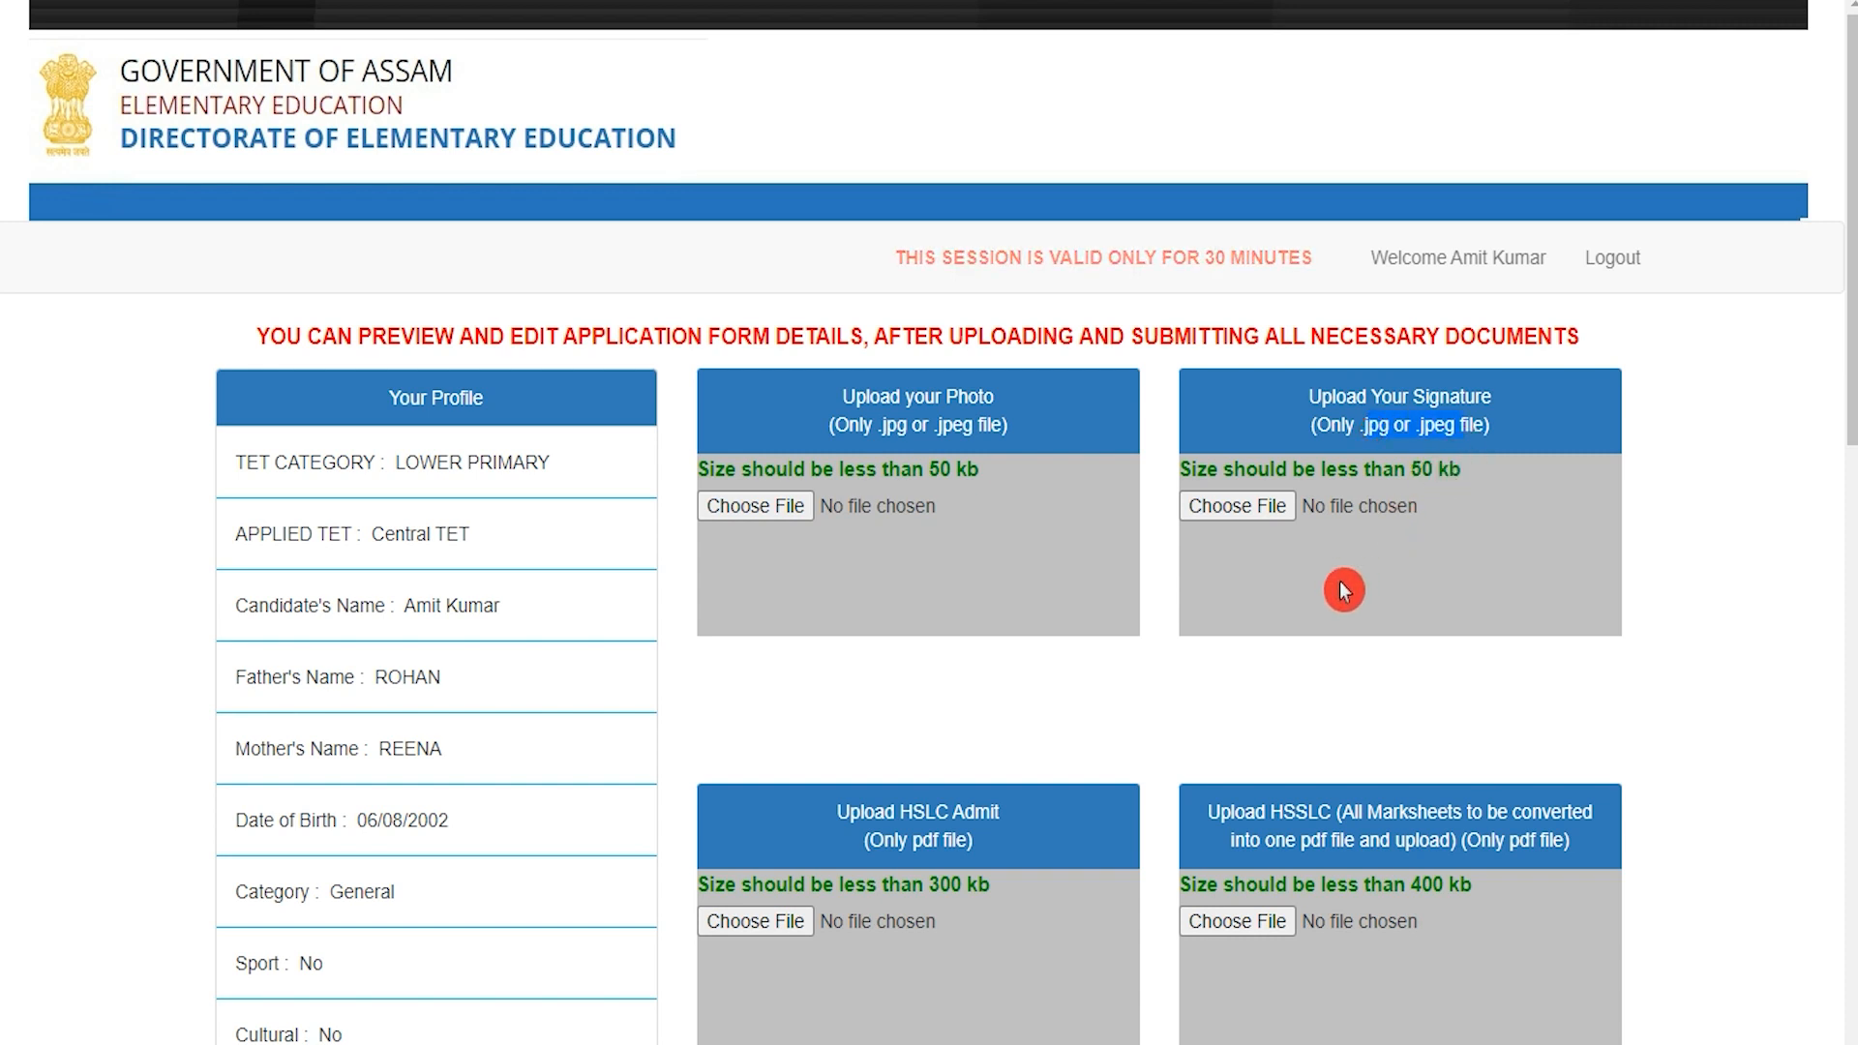
{"action": "scroll", "coordinate": [1350, 580], "scroll_direction": "down", "scroll_amount": 4}
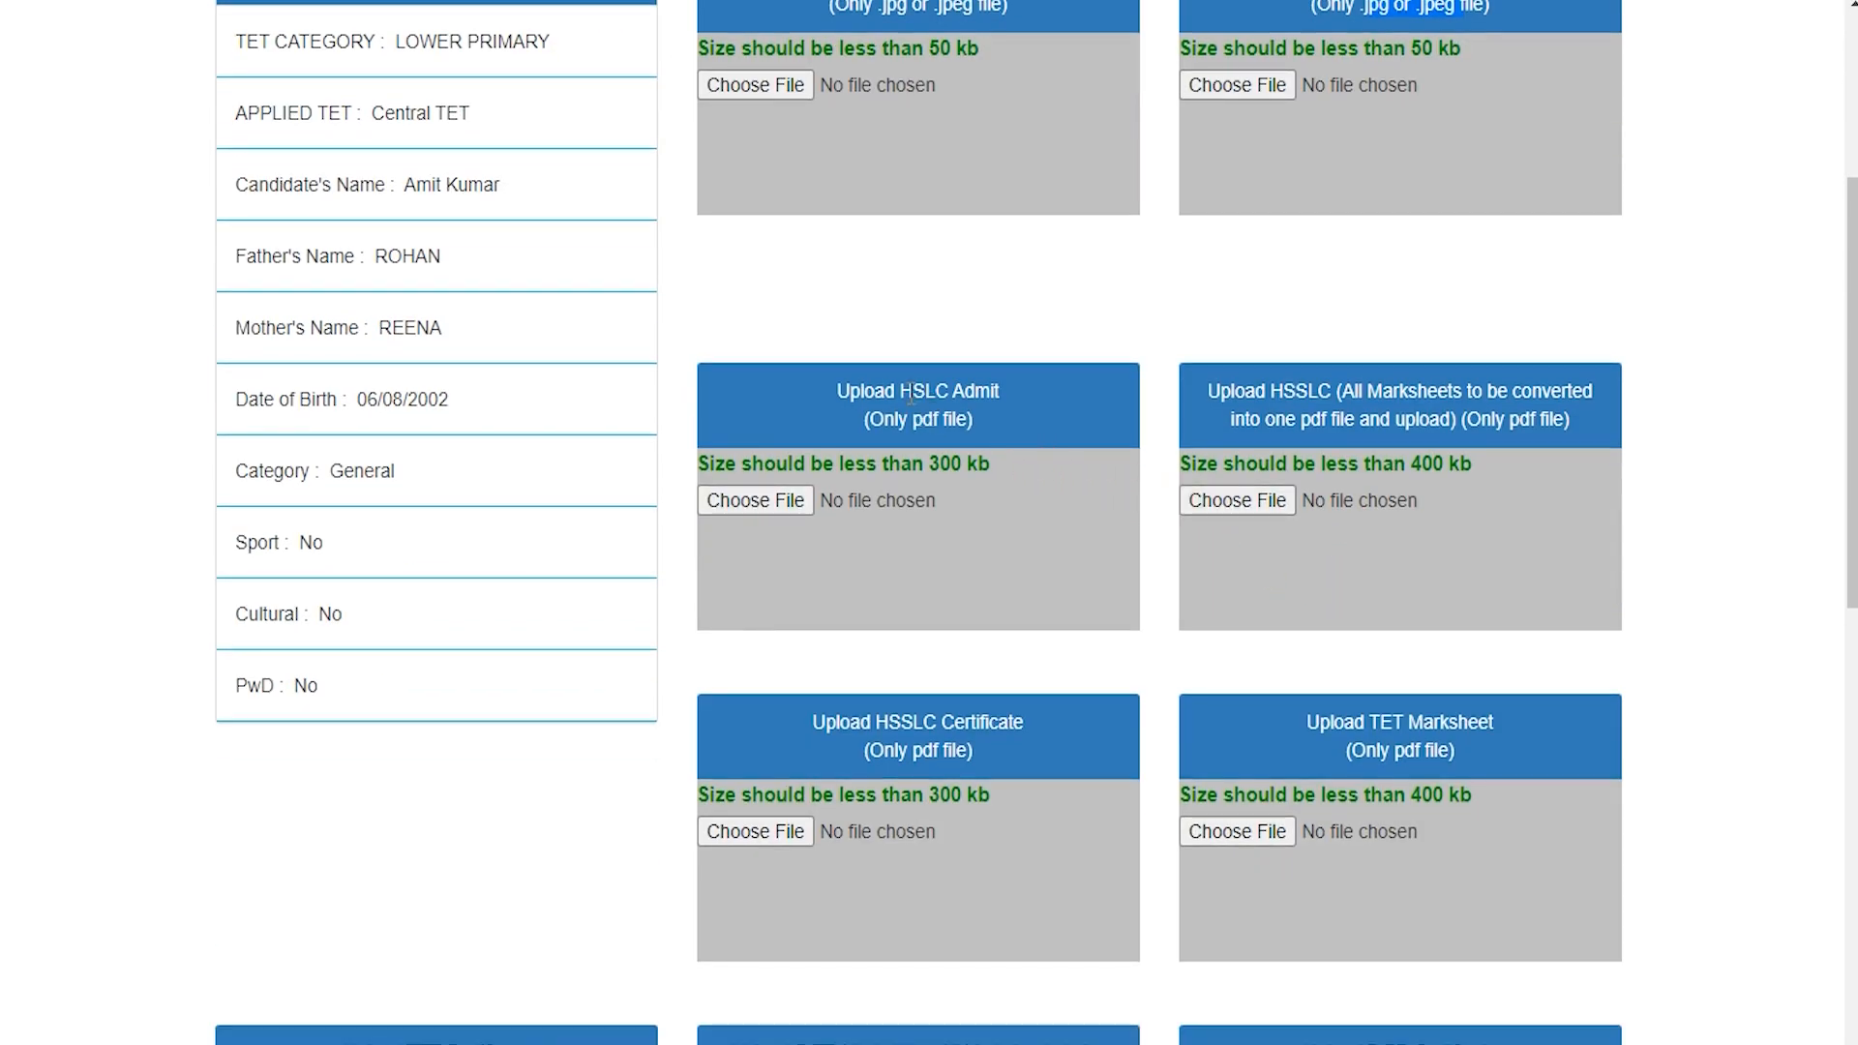
{"action": "left_click_drag", "start_coordinate": [907, 384], "coordinate": [998, 389]}
{"action": "left_click_drag", "start_coordinate": [929, 469], "coordinate": [989, 476]}
{"action": "left_click", "coordinate": [1369, 474]}
{"action": "left_click_drag", "start_coordinate": [1411, 476], "coordinate": [1453, 485]}
{"action": "scroll", "coordinate": [1409, 548], "scroll_direction": "down", "scroll_amount": 2}
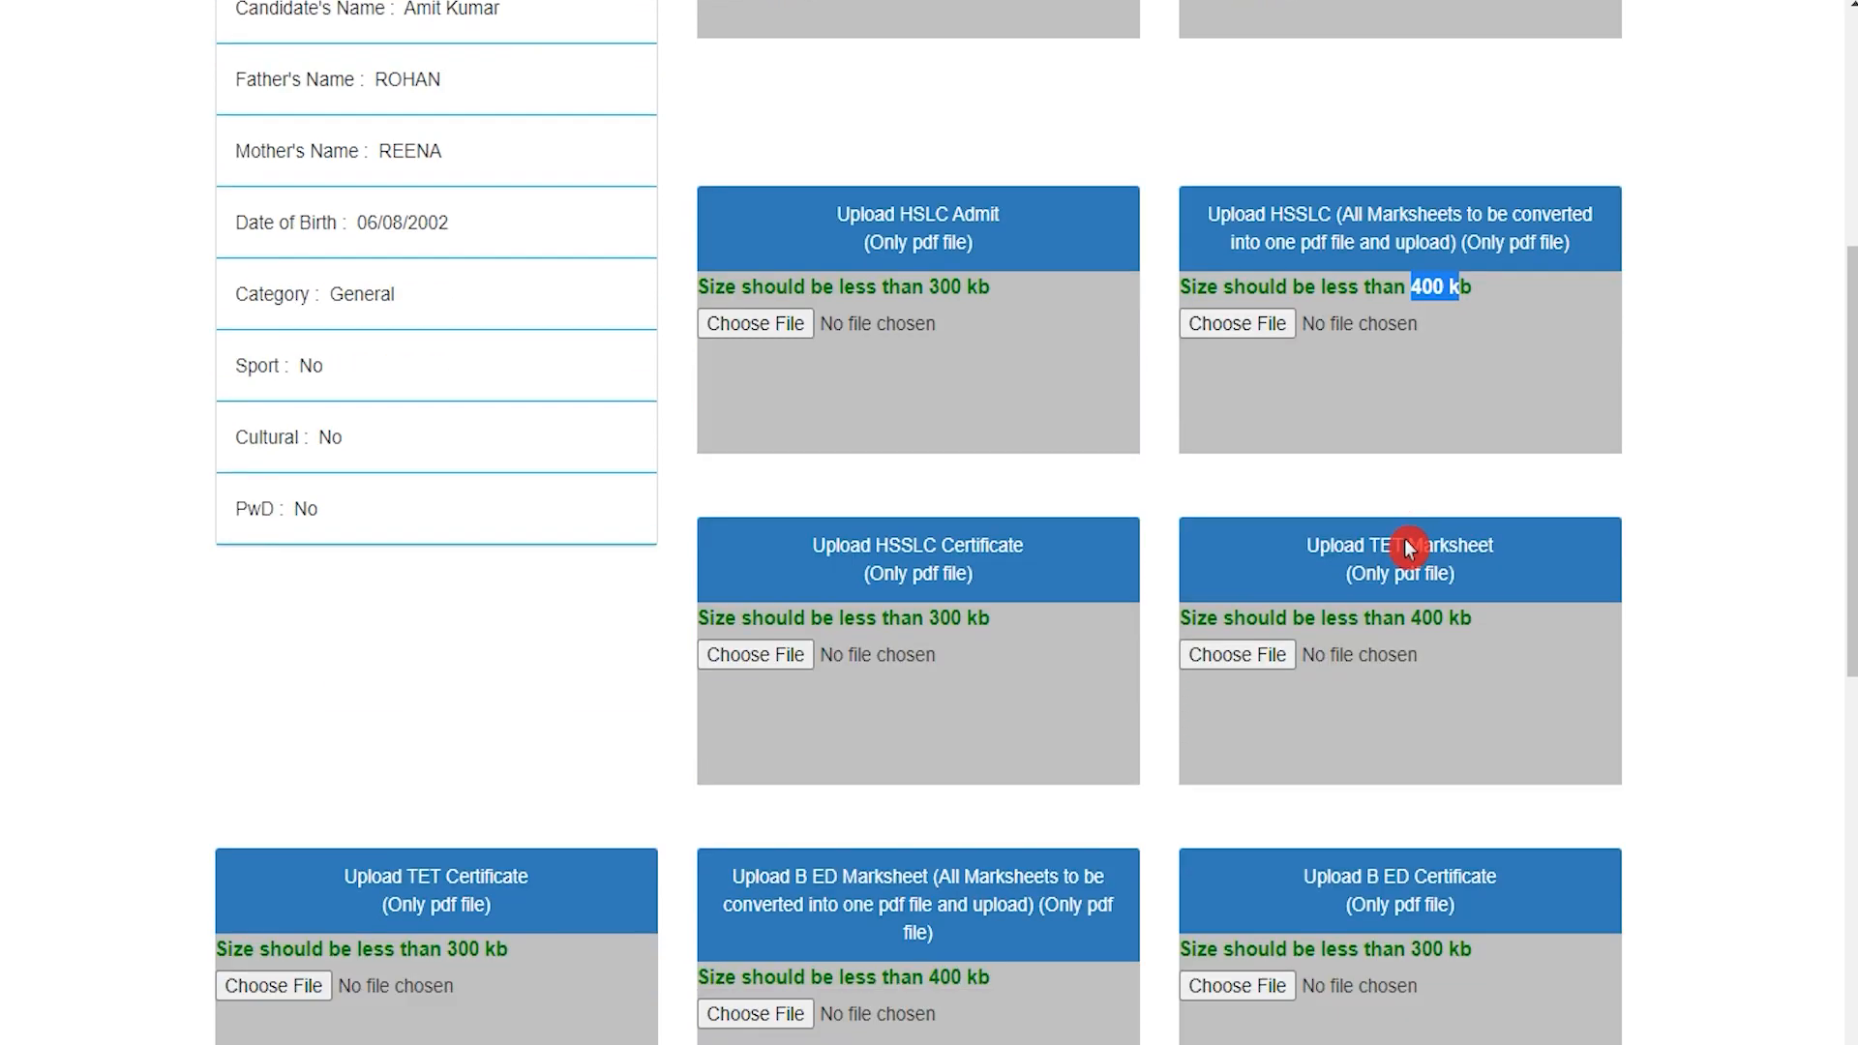
{"action": "scroll", "coordinate": [1409, 547], "scroll_direction": "down", "scroll_amount": 2}
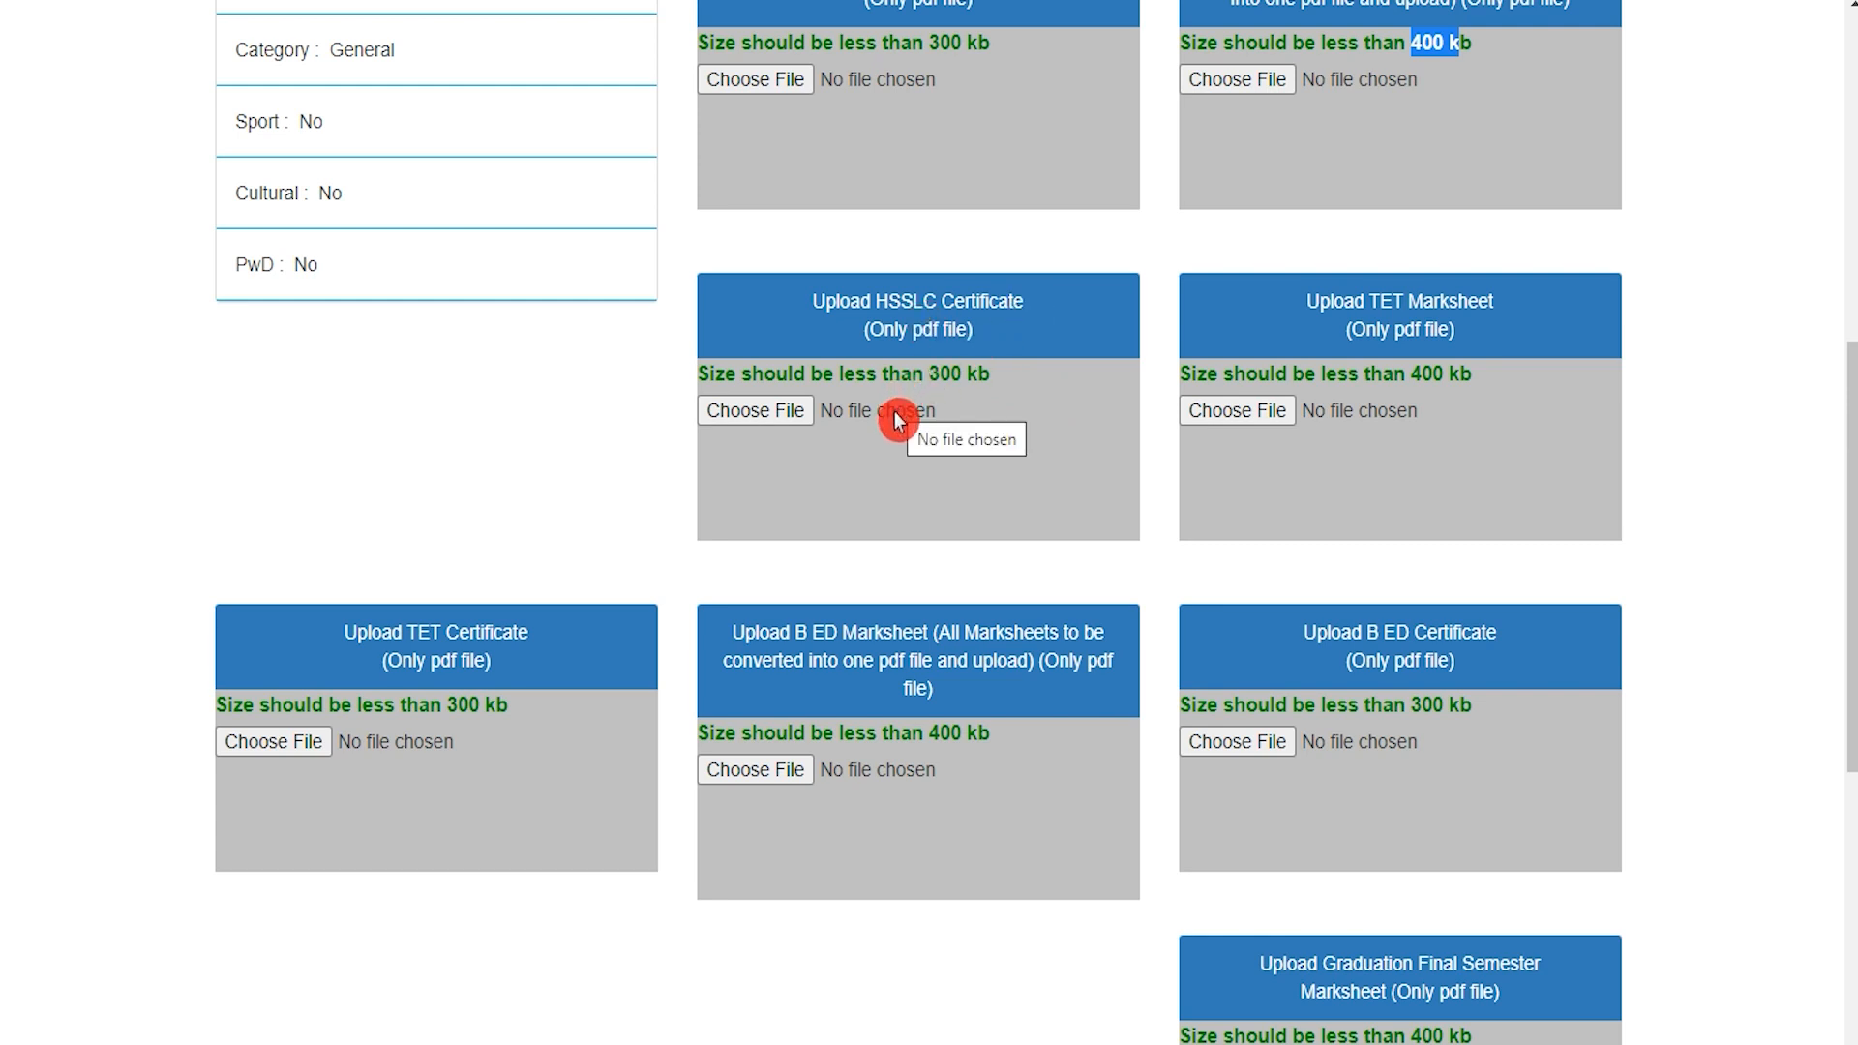
{"action": "left_click", "coordinate": [946, 386]}
{"action": "left_click_drag", "start_coordinate": [989, 378], "coordinate": [988, 377]}
{"action": "scroll", "coordinate": [989, 378], "scroll_direction": "down", "scroll_amount": 1}
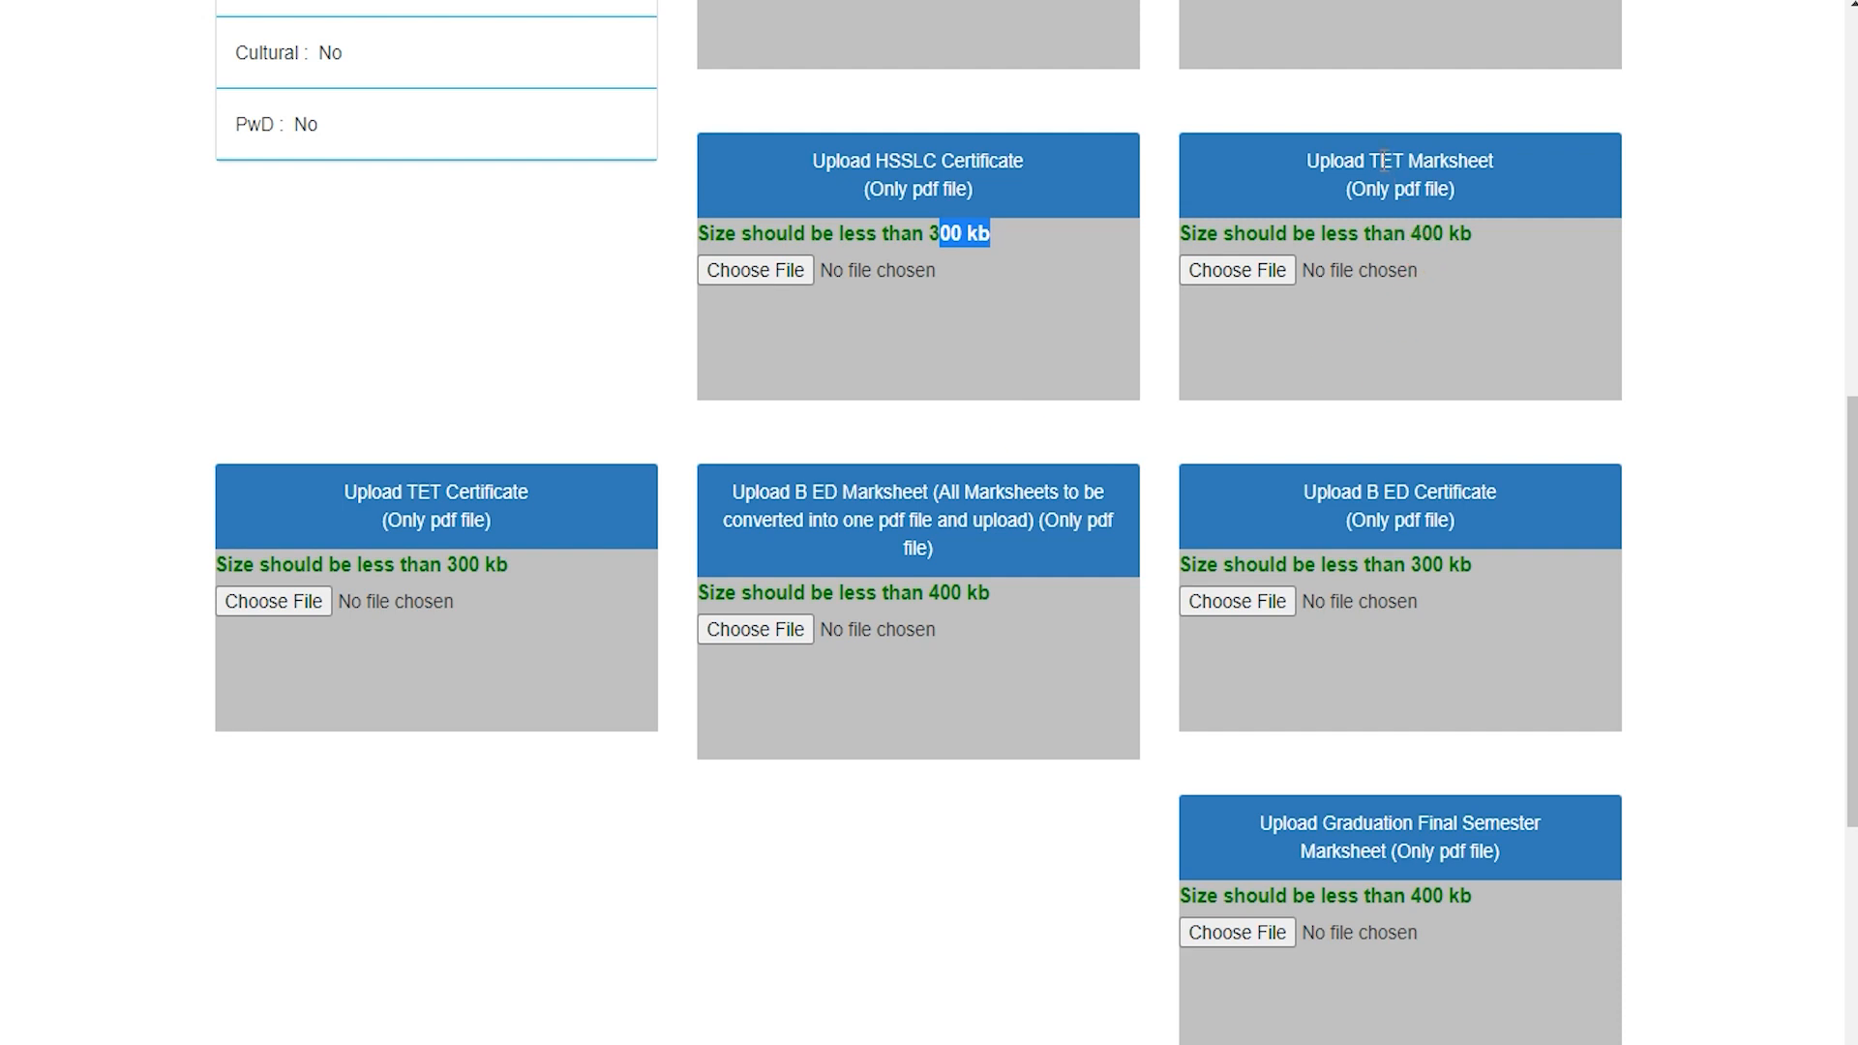
{"action": "left_click_drag", "start_coordinate": [1378, 157], "coordinate": [1491, 160]}
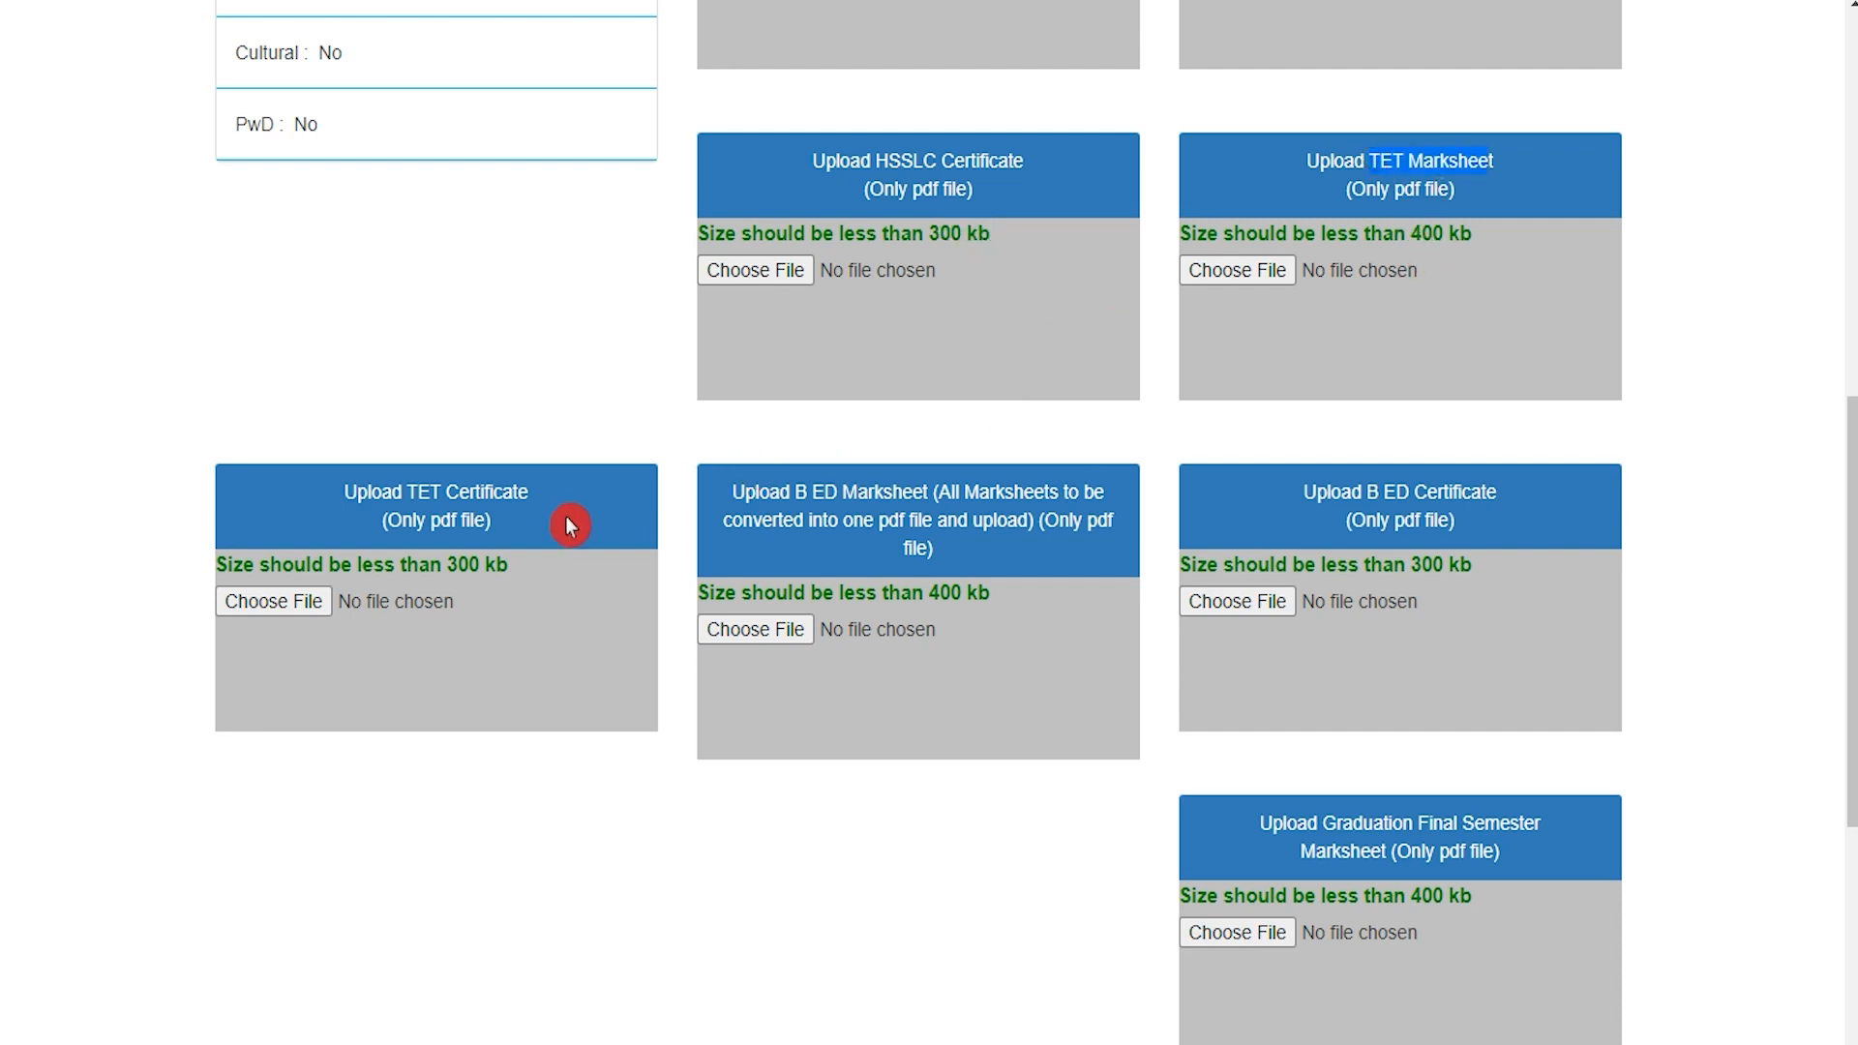
{"action": "left_click_drag", "start_coordinate": [418, 492], "coordinate": [493, 491]}
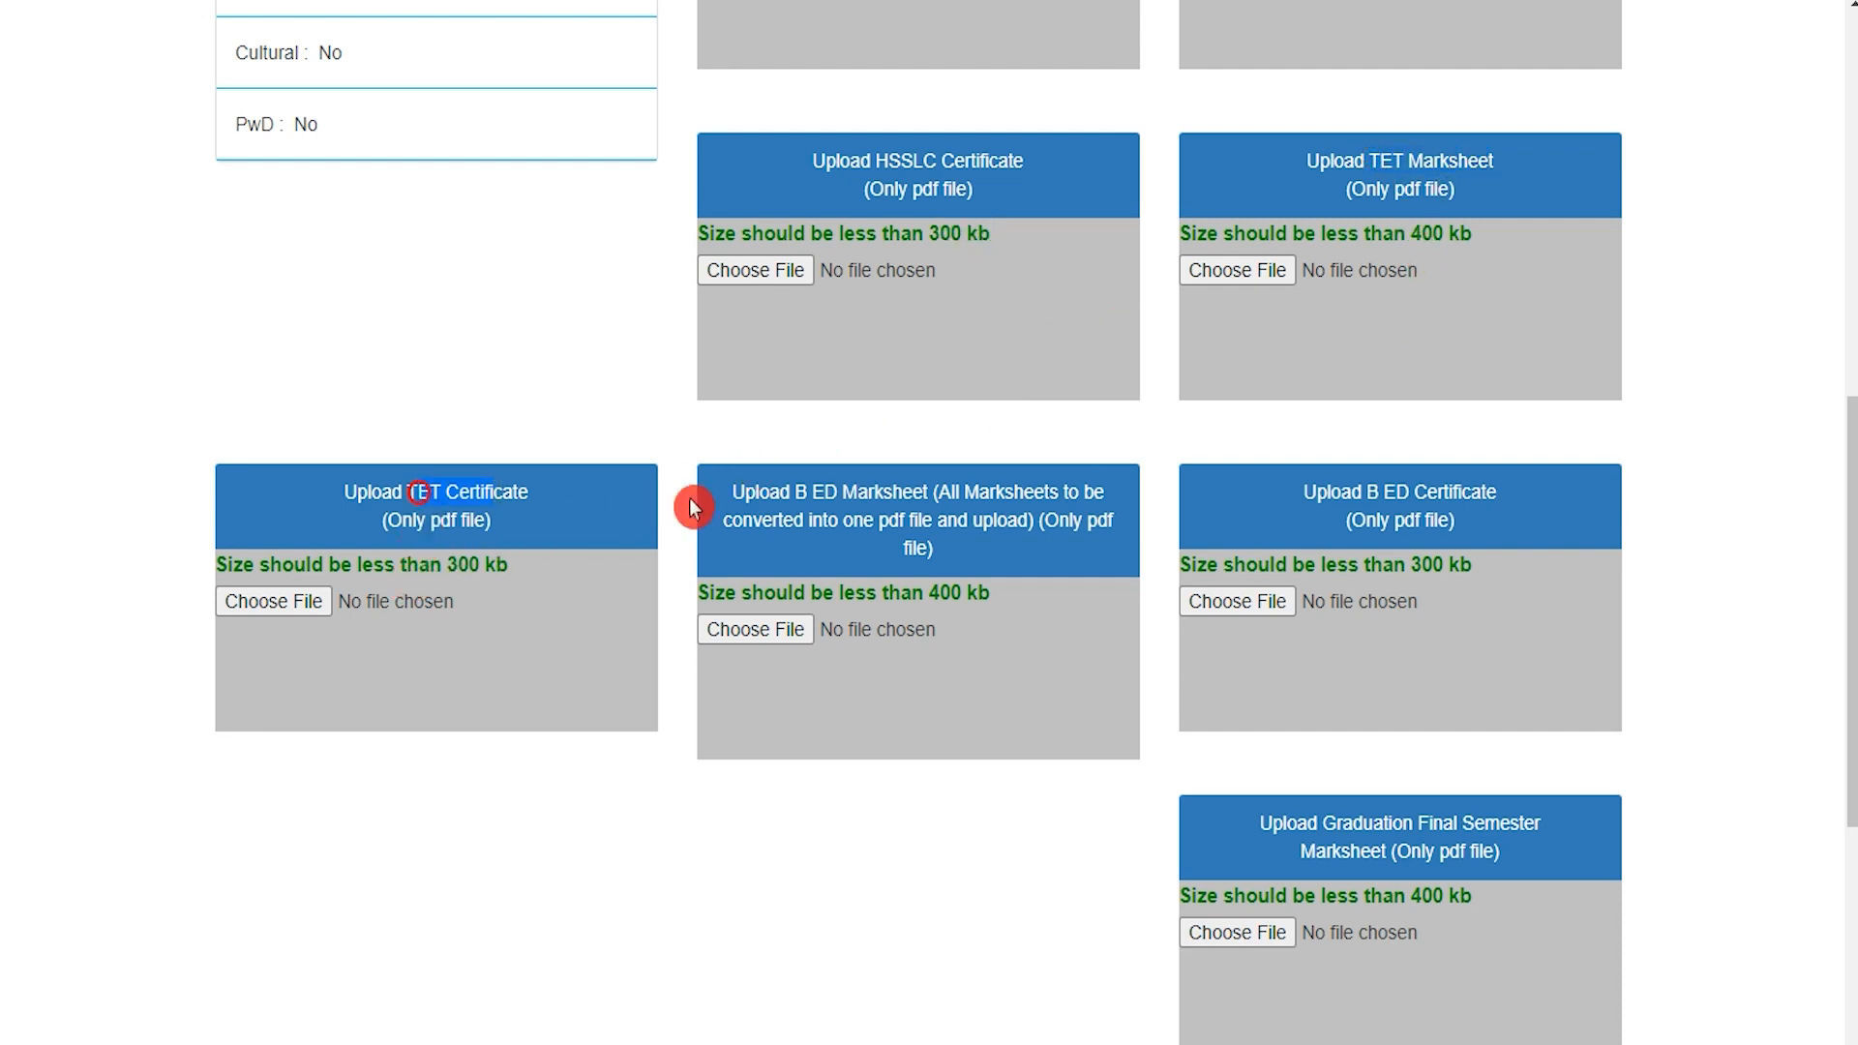
{"action": "left_click_drag", "start_coordinate": [1394, 492], "coordinate": [1457, 493]}
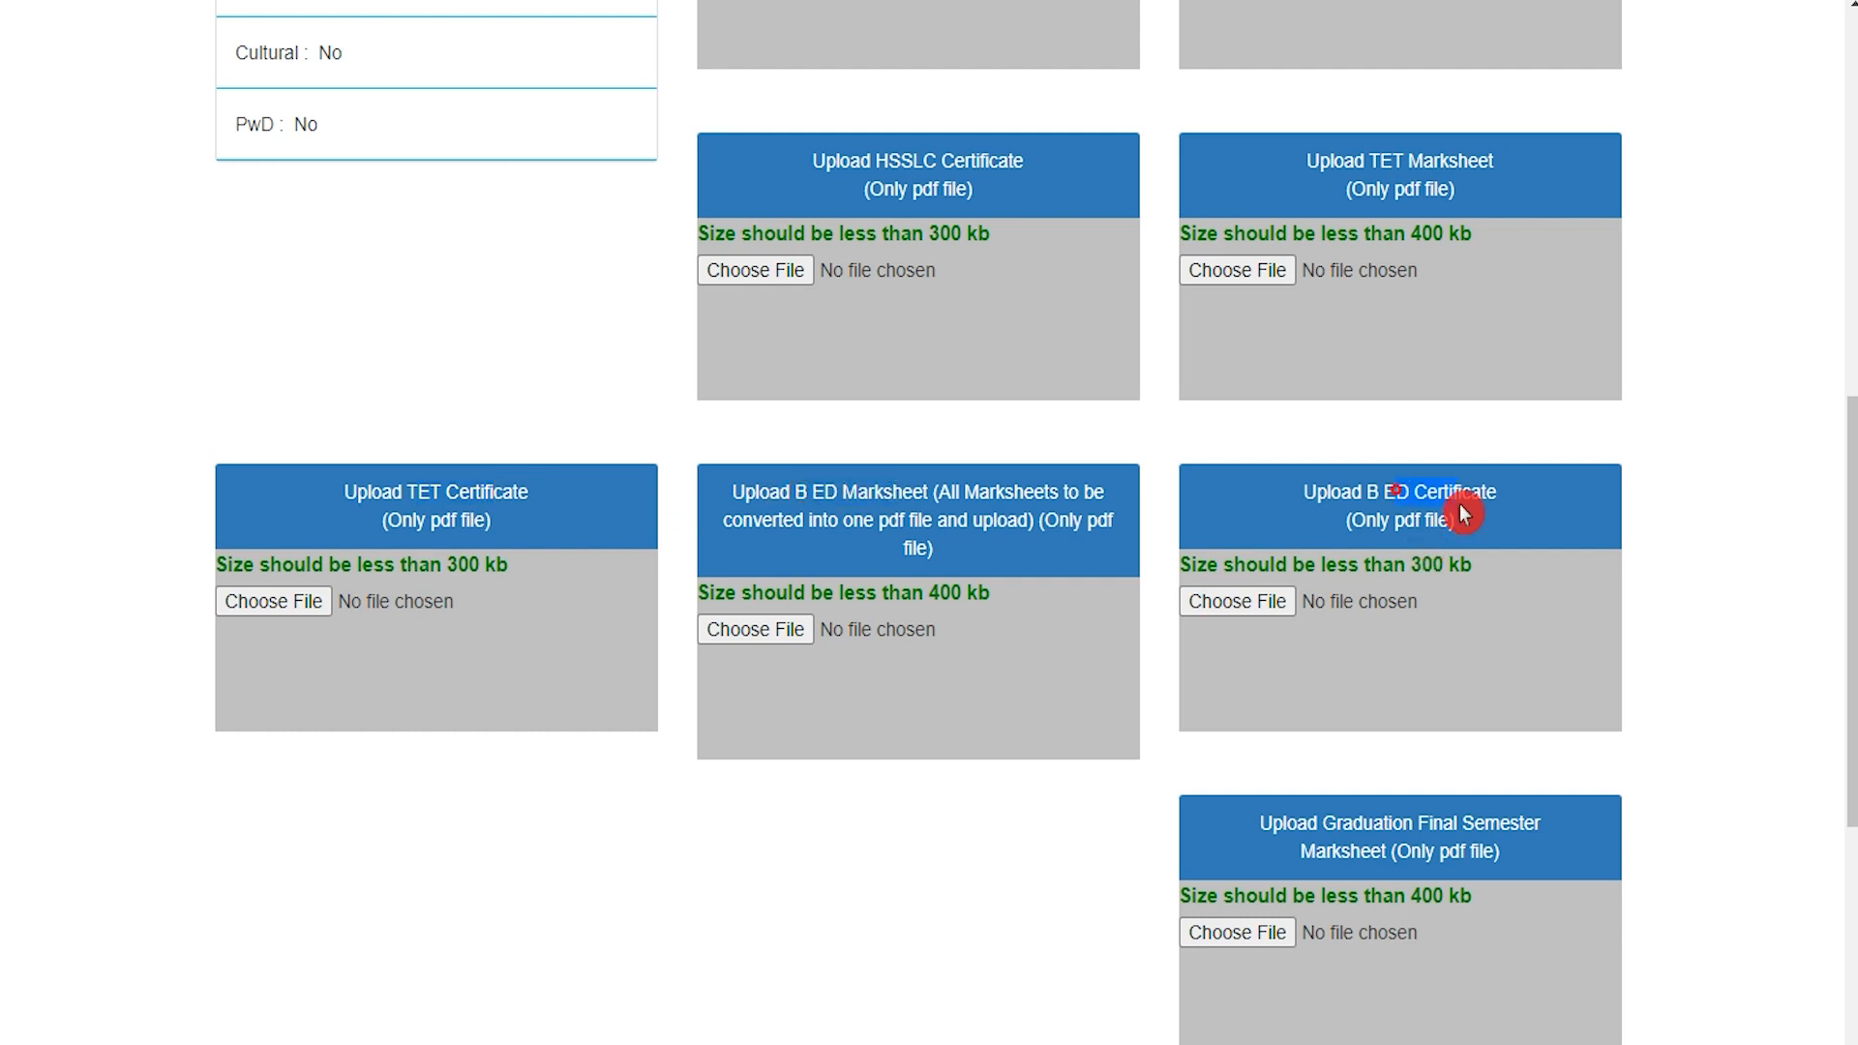
{"action": "left_click_drag", "start_coordinate": [1423, 817], "coordinate": [1453, 823]}
{"action": "scroll", "coordinate": [1451, 830], "scroll_direction": "down", "scroll_amount": 6}
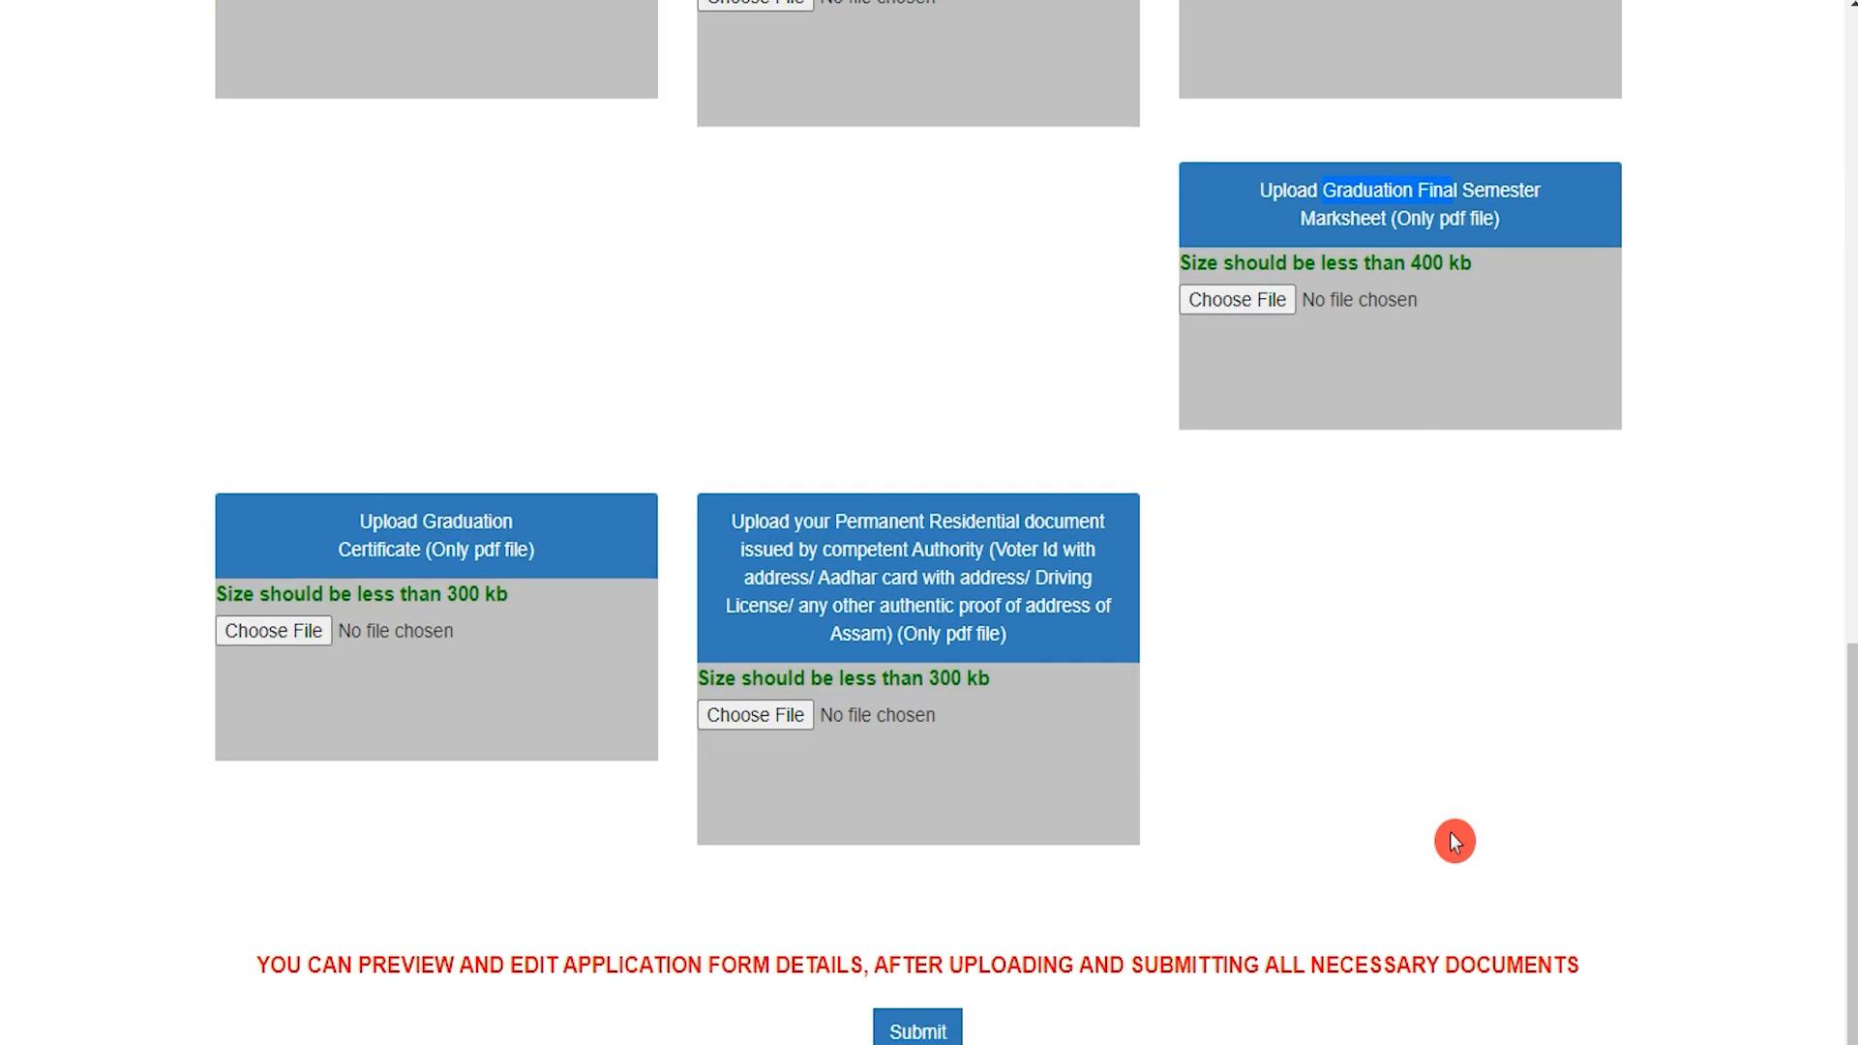
{"action": "left_click_drag", "start_coordinate": [448, 524], "coordinate": [518, 528]}
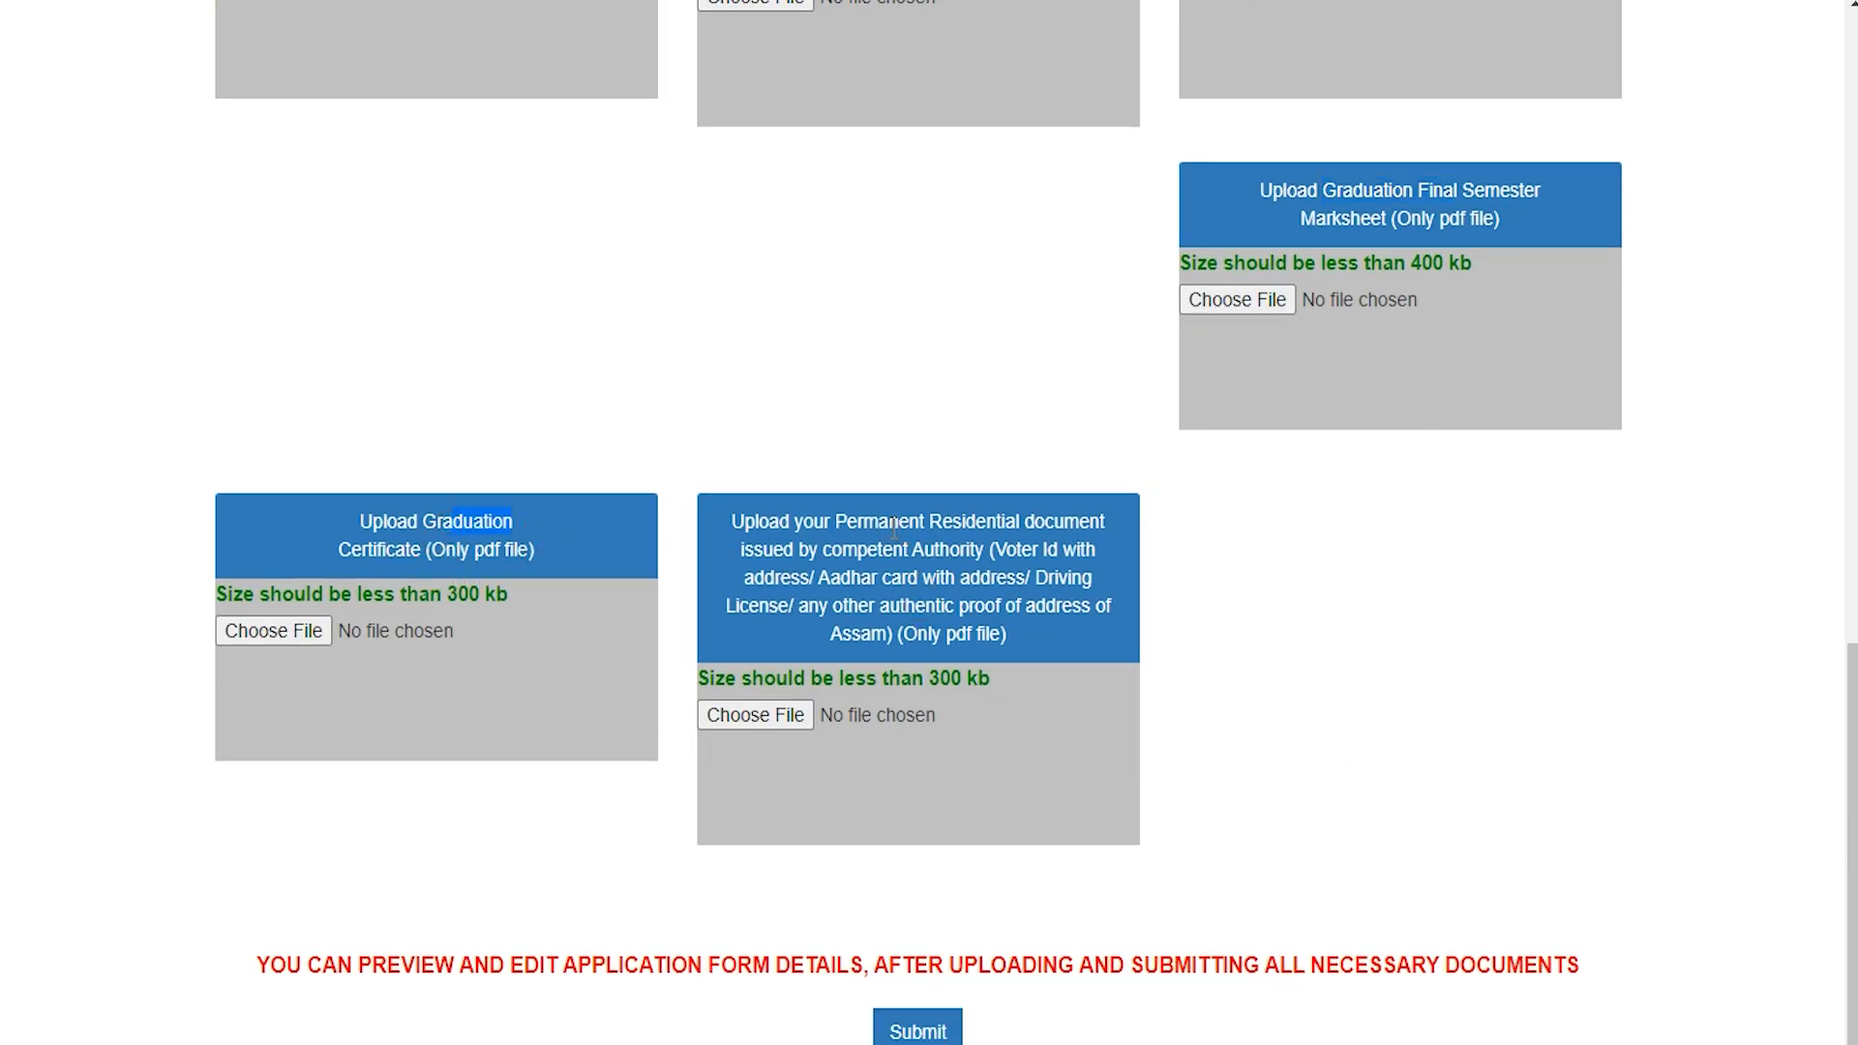
{"action": "left_click_drag", "start_coordinate": [868, 528], "coordinate": [996, 529]}
{"action": "left_click", "coordinate": [922, 598]}
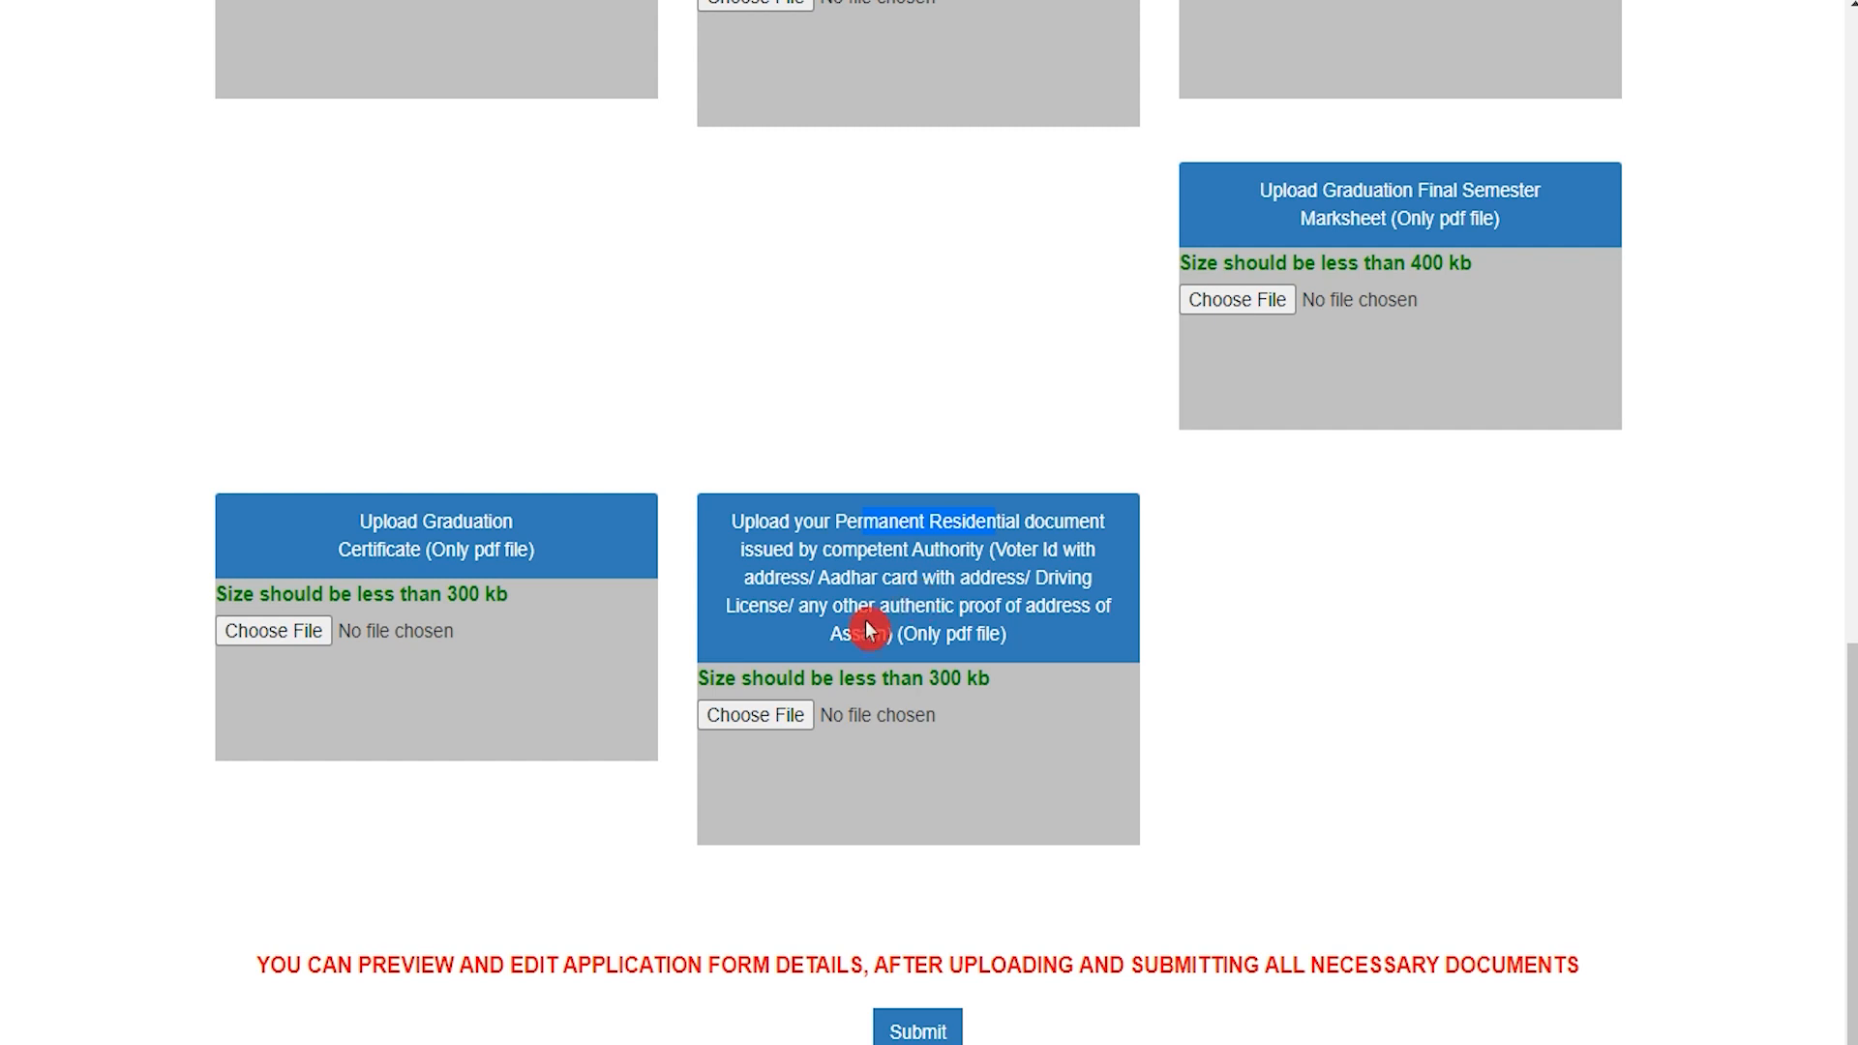
{"action": "left_click_drag", "start_coordinate": [878, 607], "coordinate": [994, 605]}
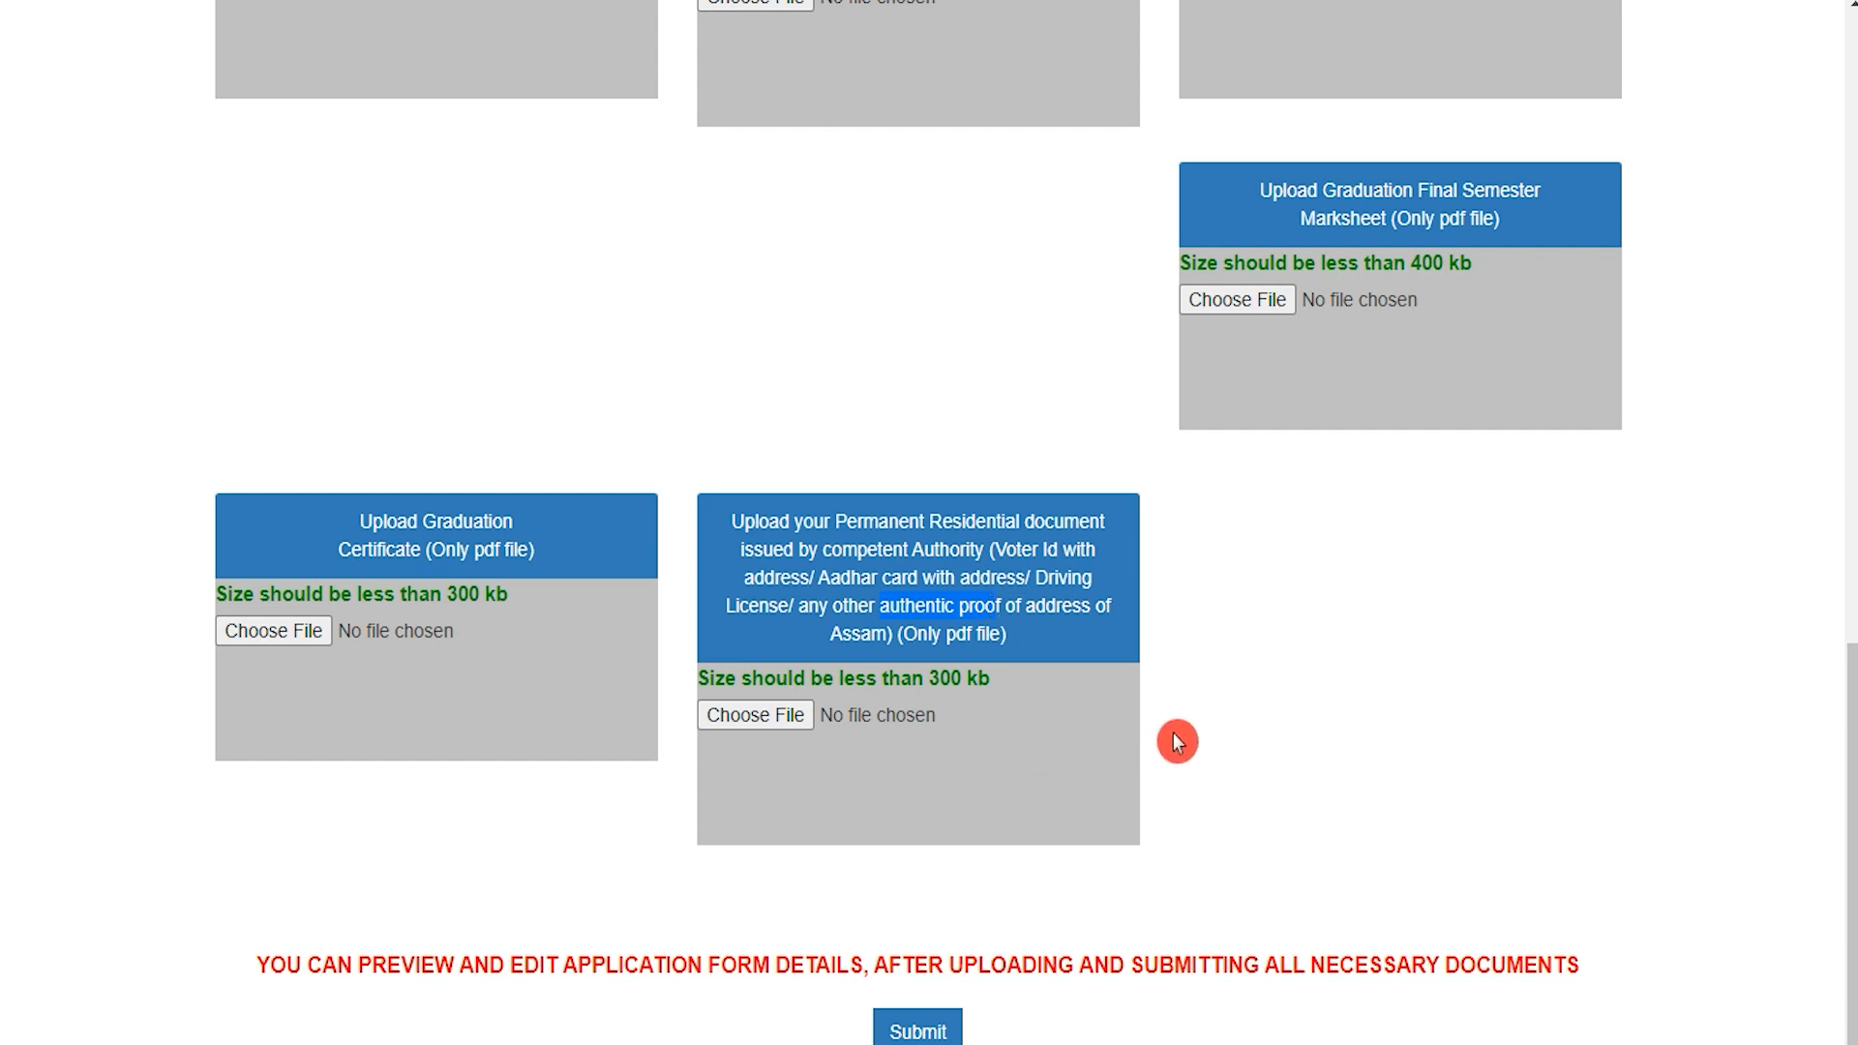
{"action": "scroll", "coordinate": [1158, 803], "scroll_direction": "up", "scroll_amount": 10}
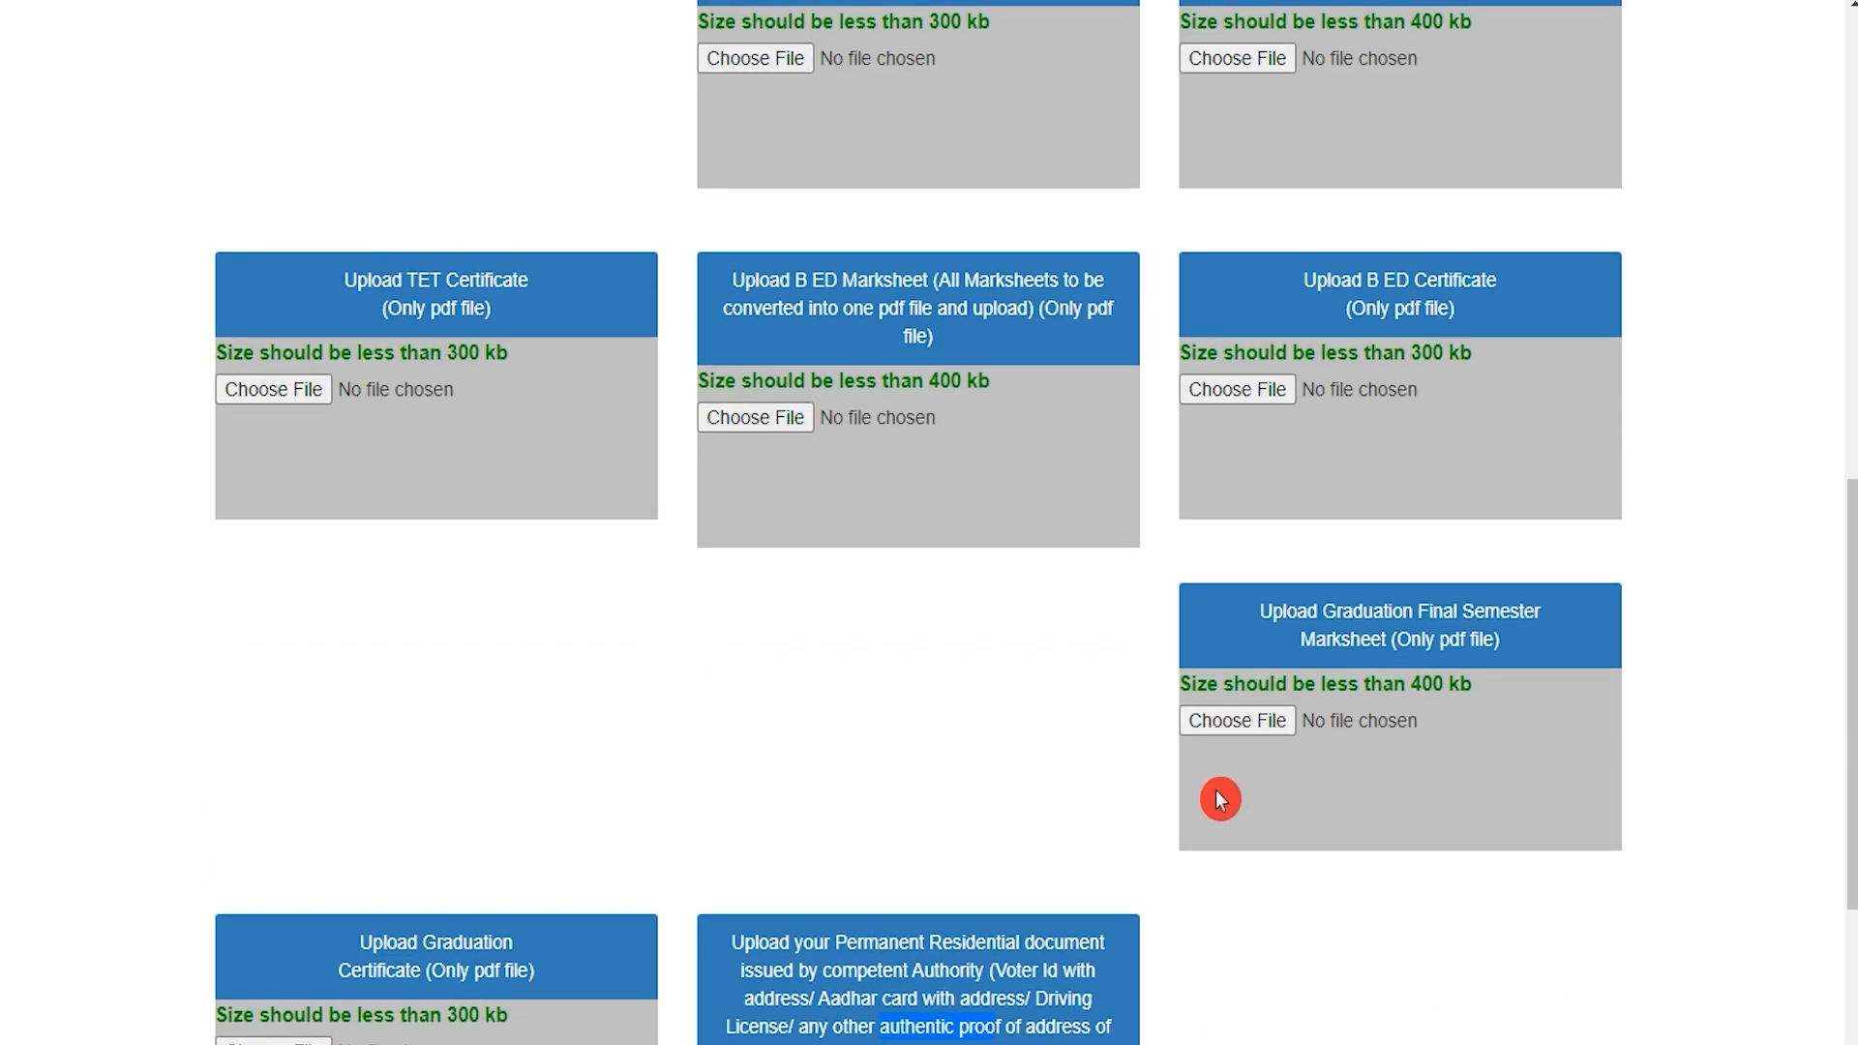
Step: Check the uploaded photo, signature and PDF documents, then submit them
{"action": "scroll", "coordinate": [1257, 779], "scroll_direction": "up", "scroll_amount": 4}
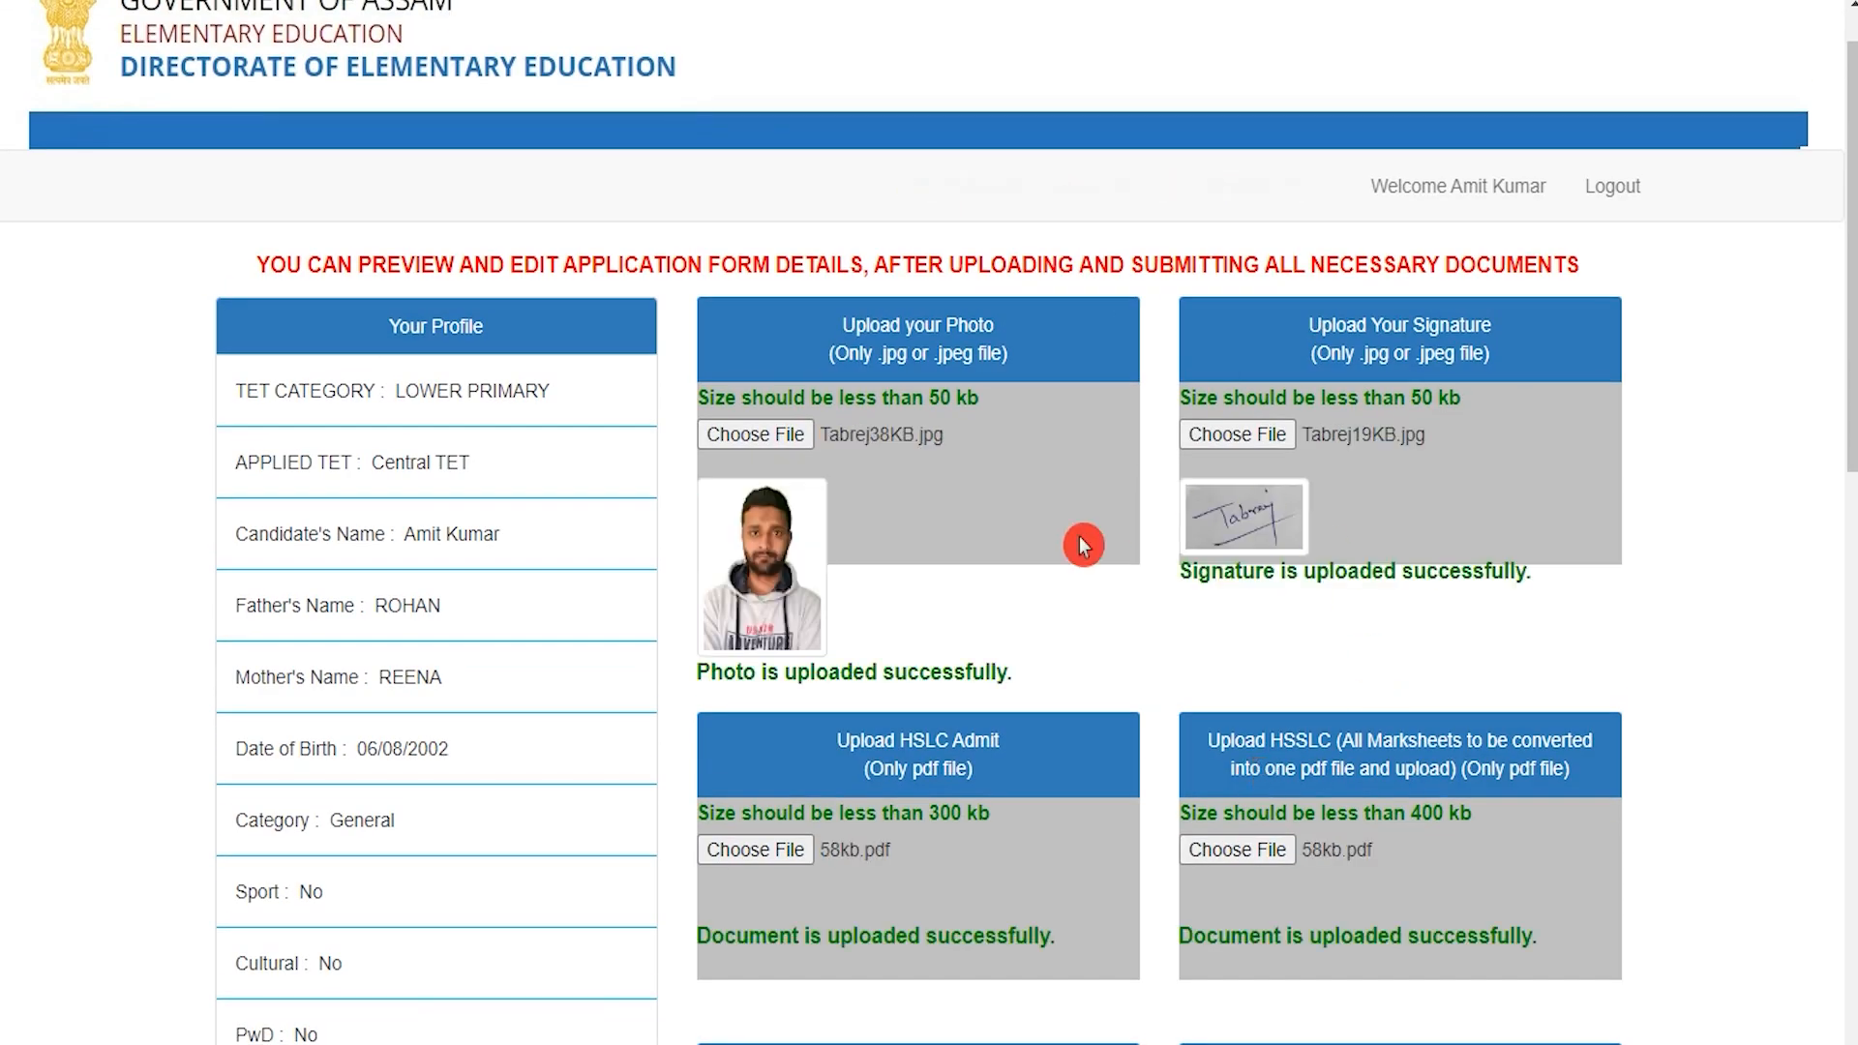
{"action": "scroll", "coordinate": [1286, 834], "scroll_direction": "down", "scroll_amount": 1}
{"action": "scroll", "coordinate": [1286, 834], "scroll_direction": "down", "scroll_amount": 14}
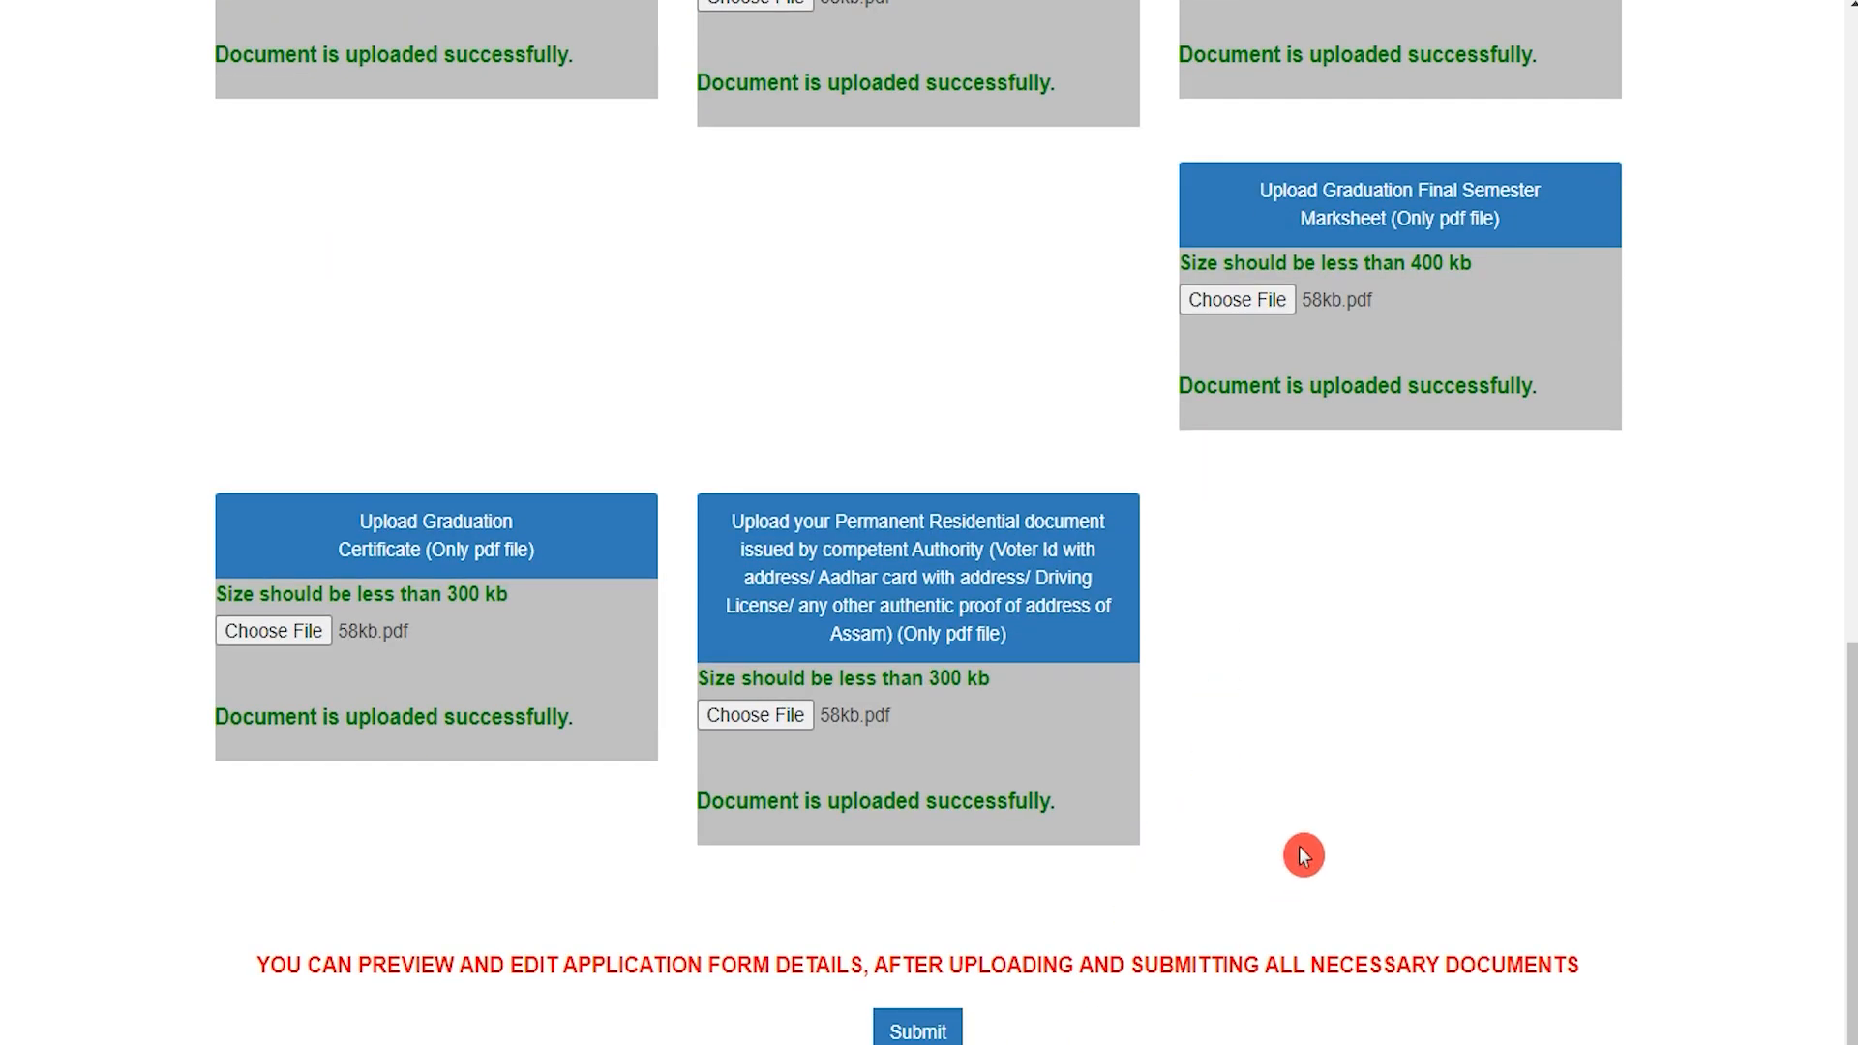
{"action": "scroll", "coordinate": [937, 1031], "scroll_direction": "down", "scroll_amount": 1}
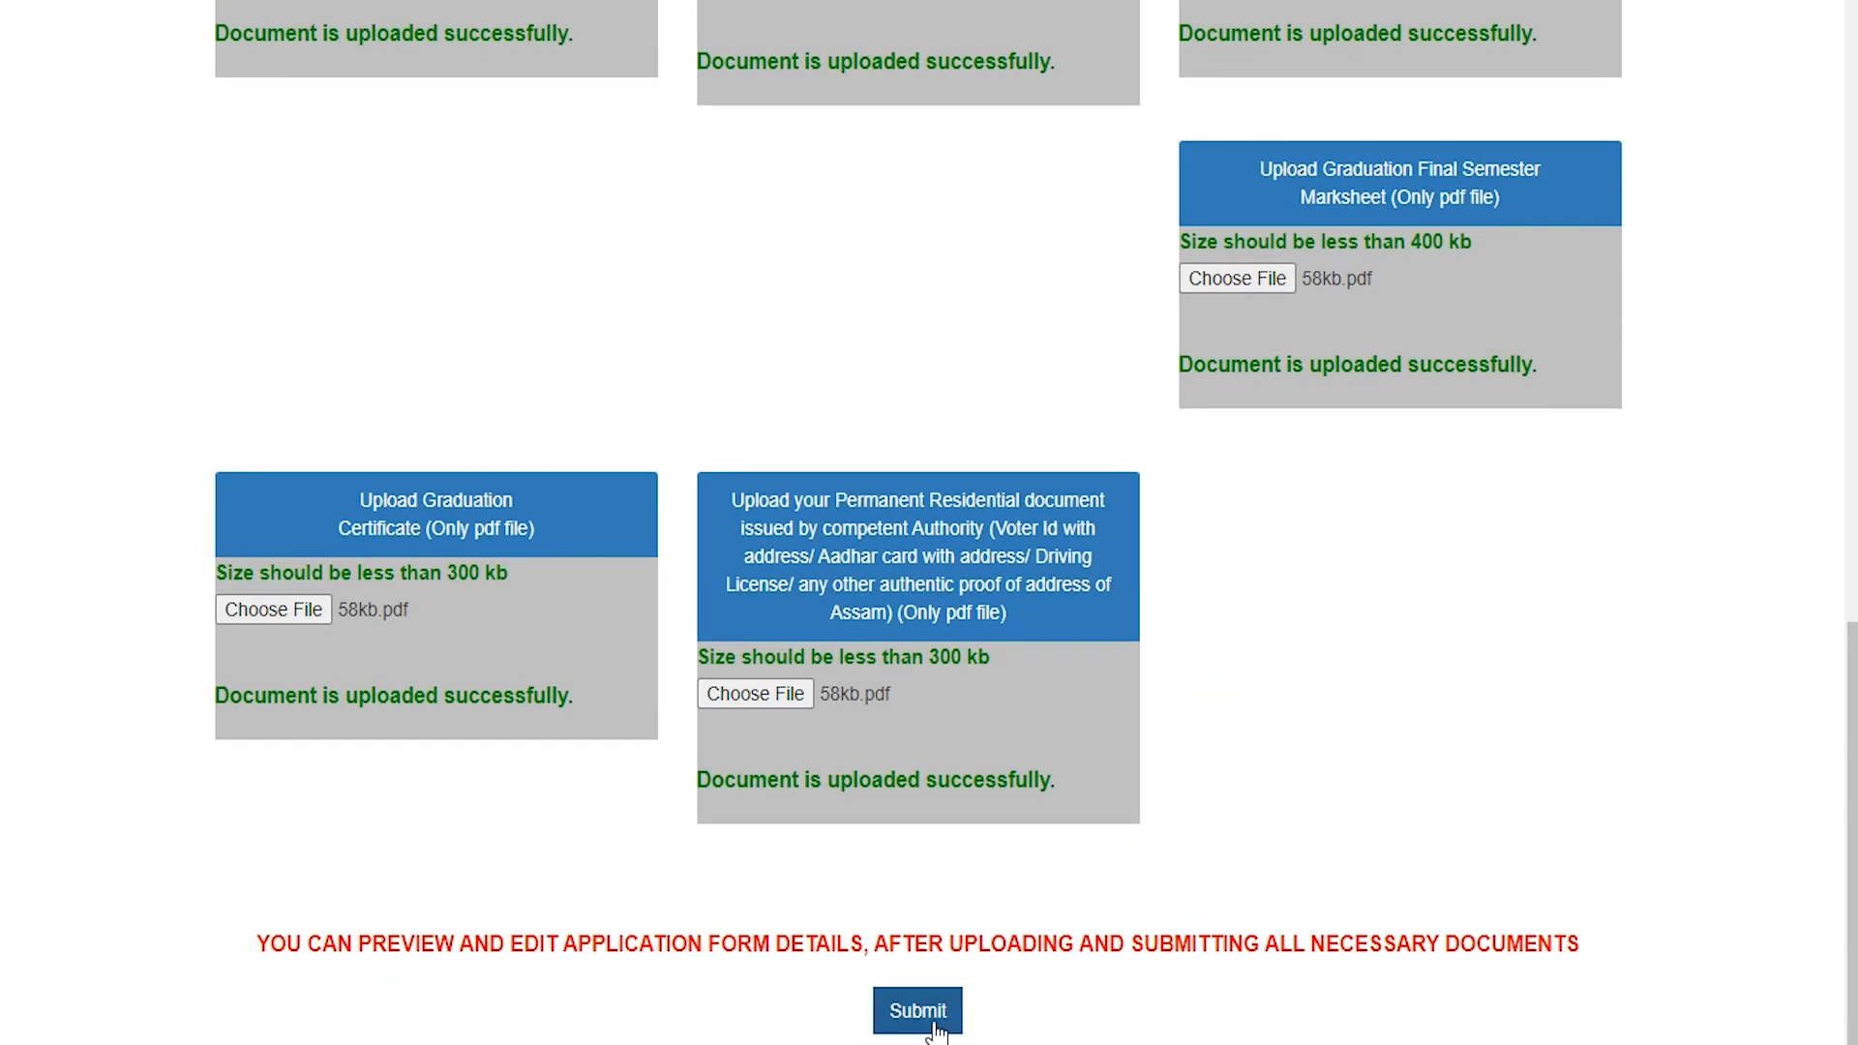
{"action": "left_click", "coordinate": [936, 1028]}
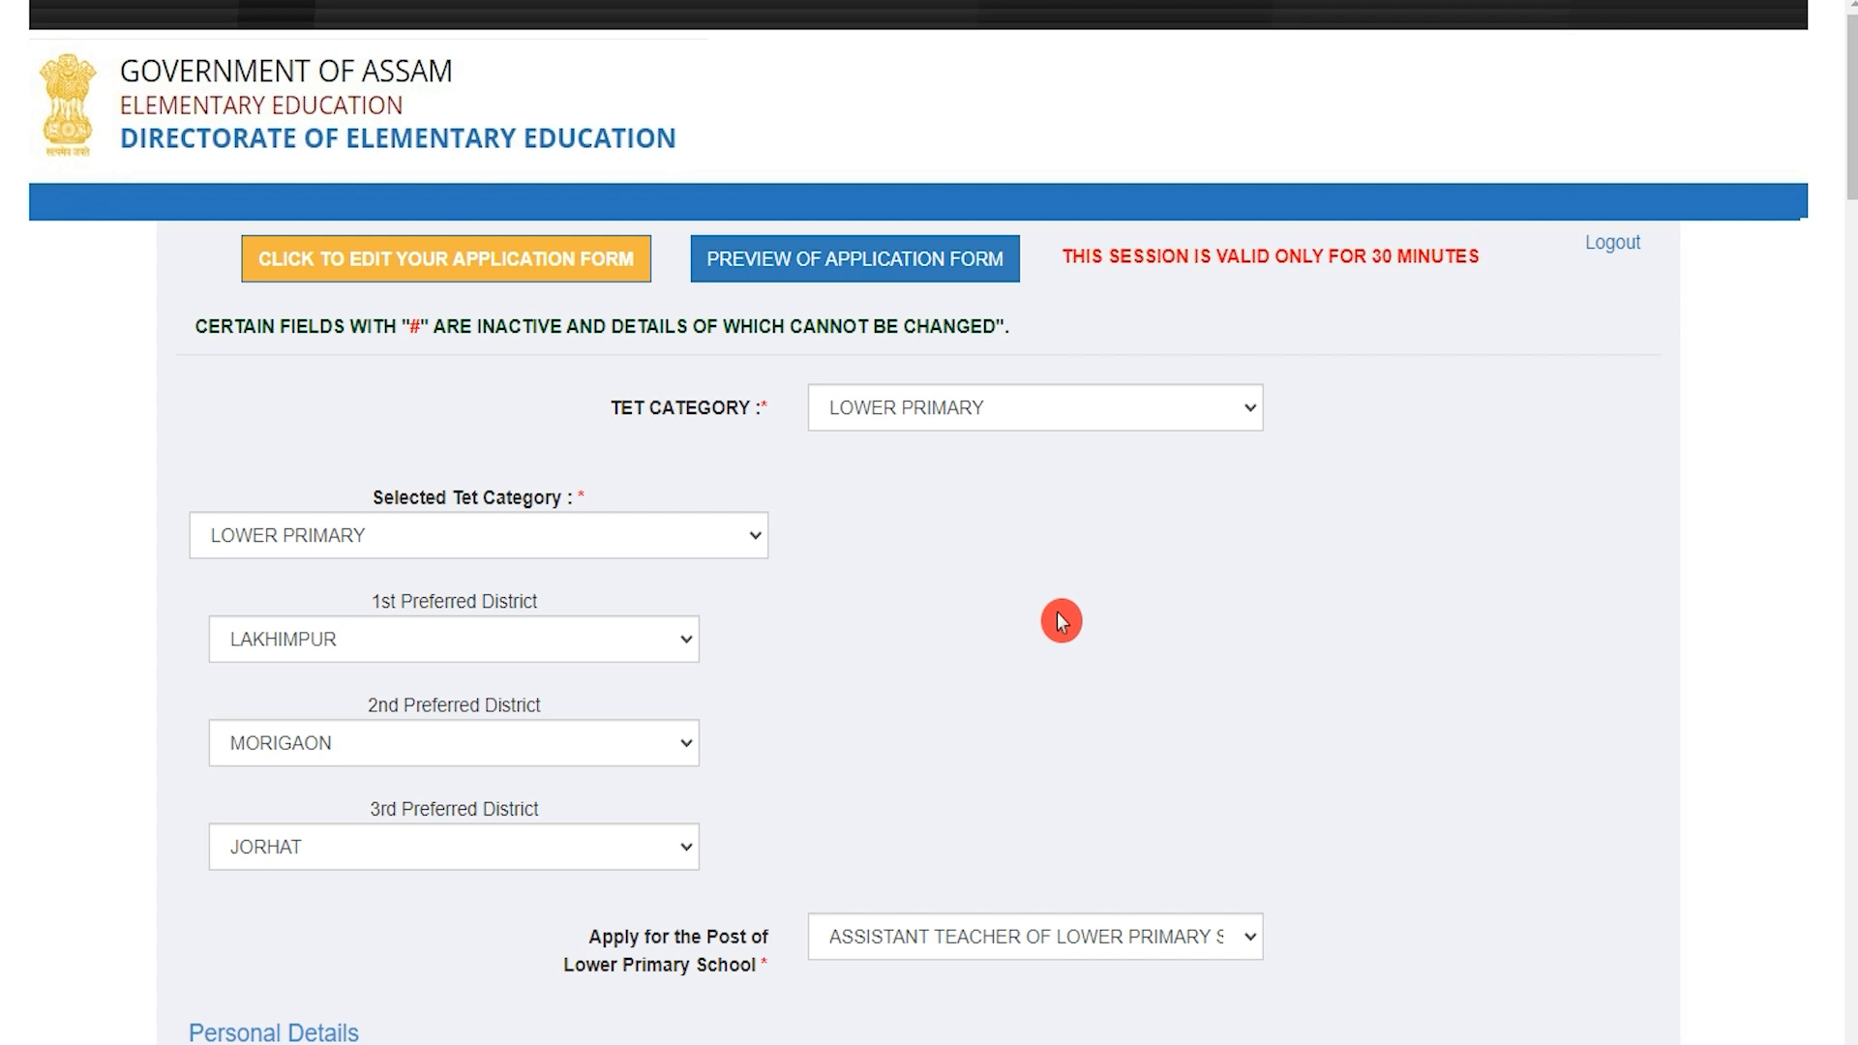
Step: Tick the final true-and-correct declaration and submit the application
{"action": "scroll", "coordinate": [1074, 623], "scroll_direction": "down", "scroll_amount": 1}
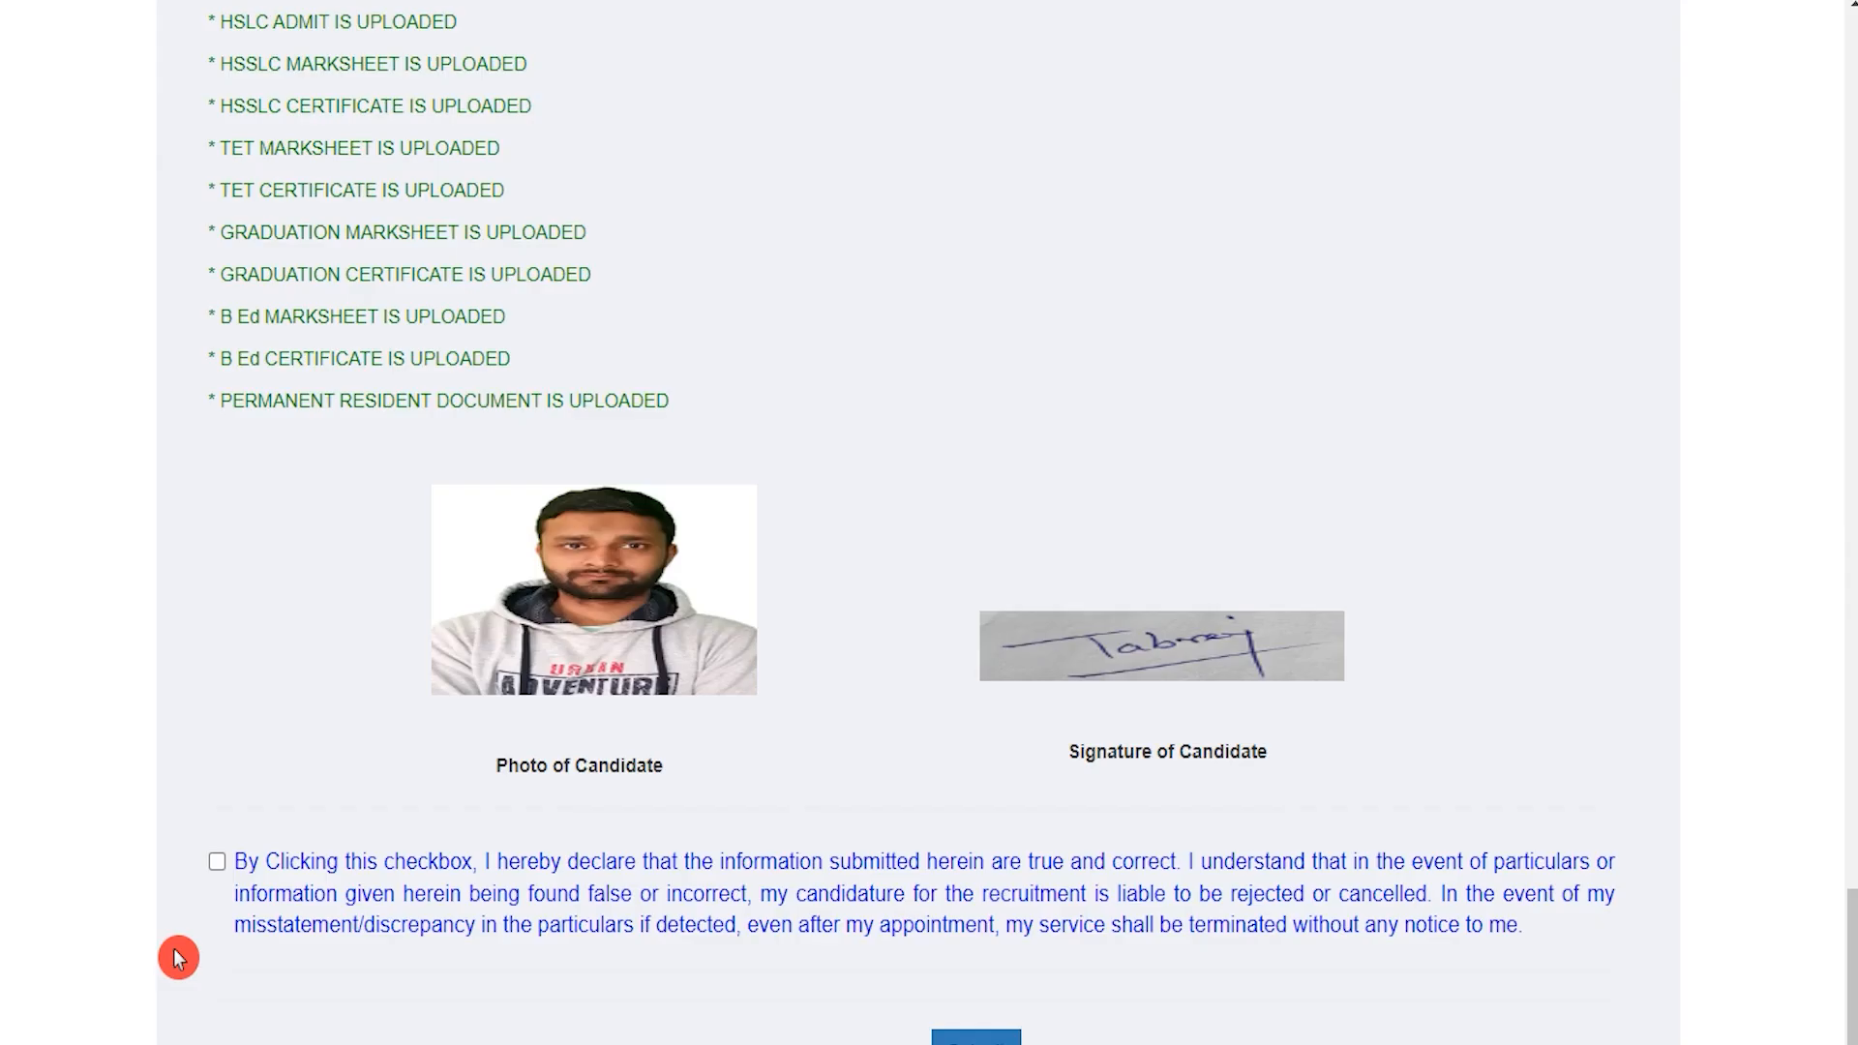
{"action": "left_click", "coordinate": [216, 861]}
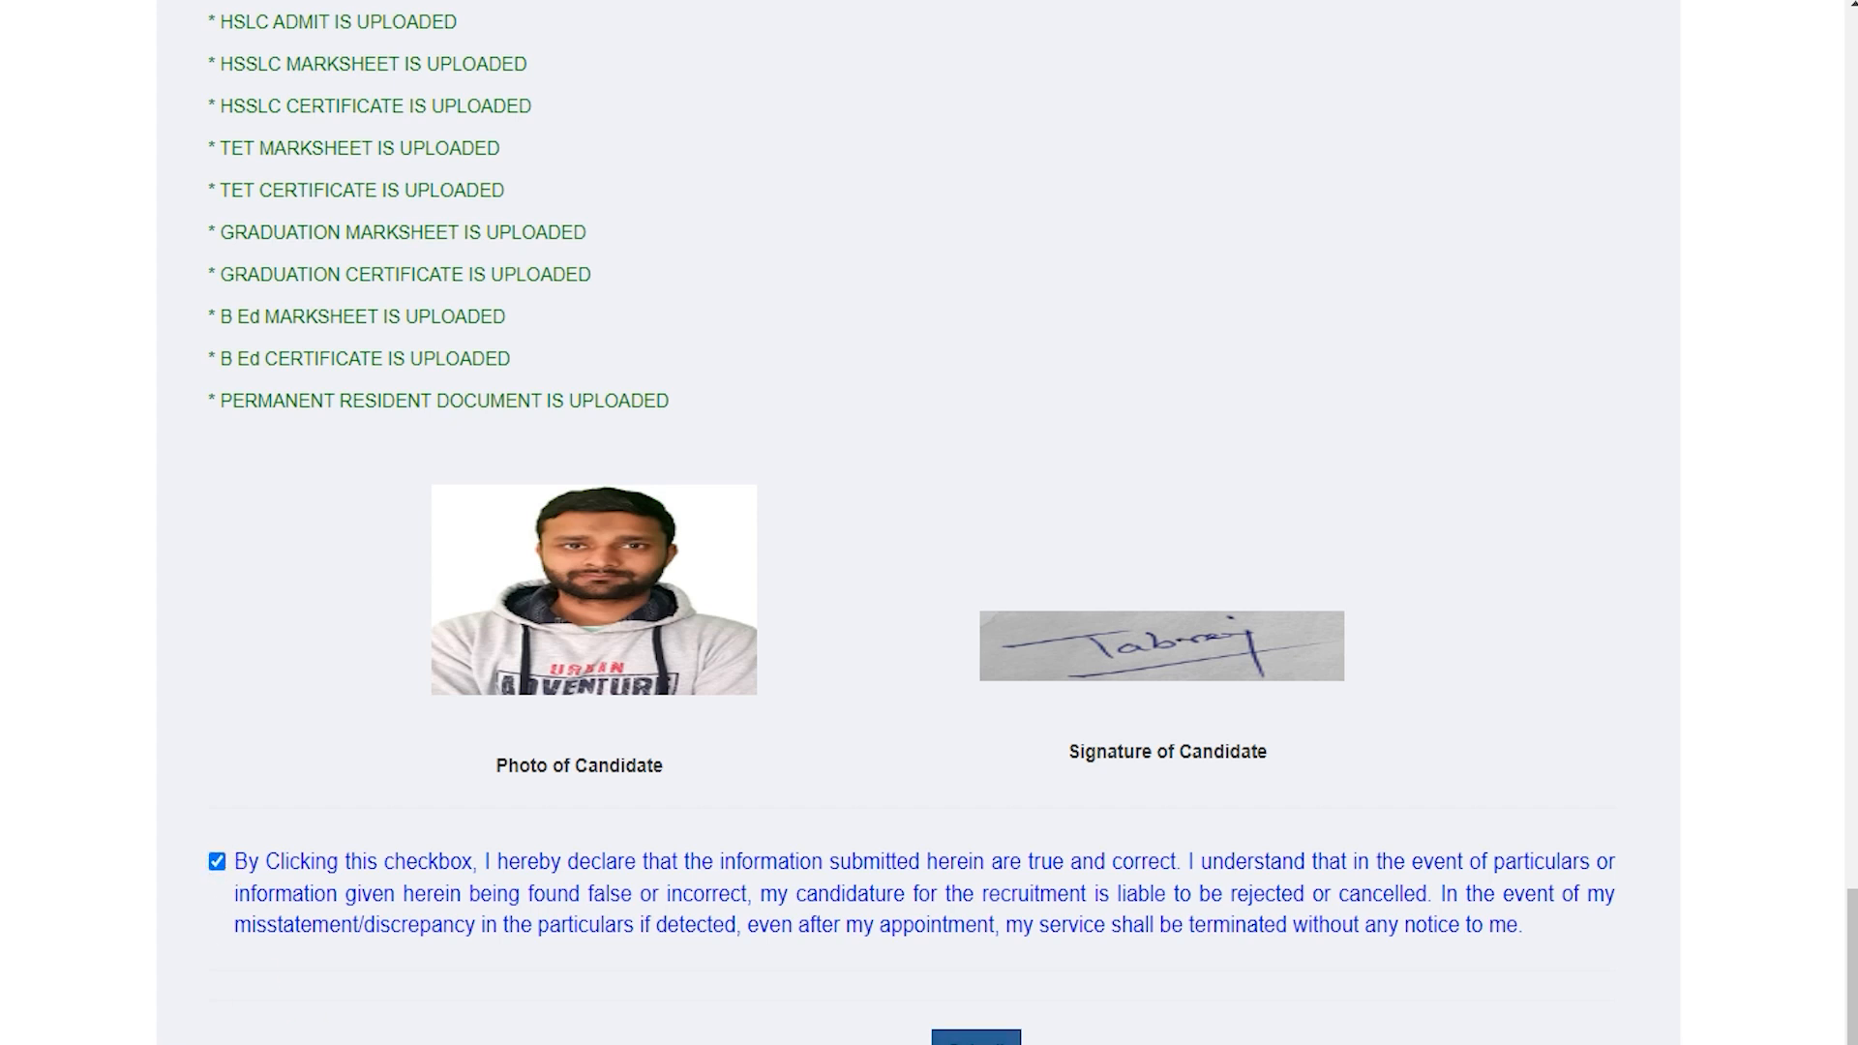
{"action": "left_click", "coordinate": [1027, 639]}
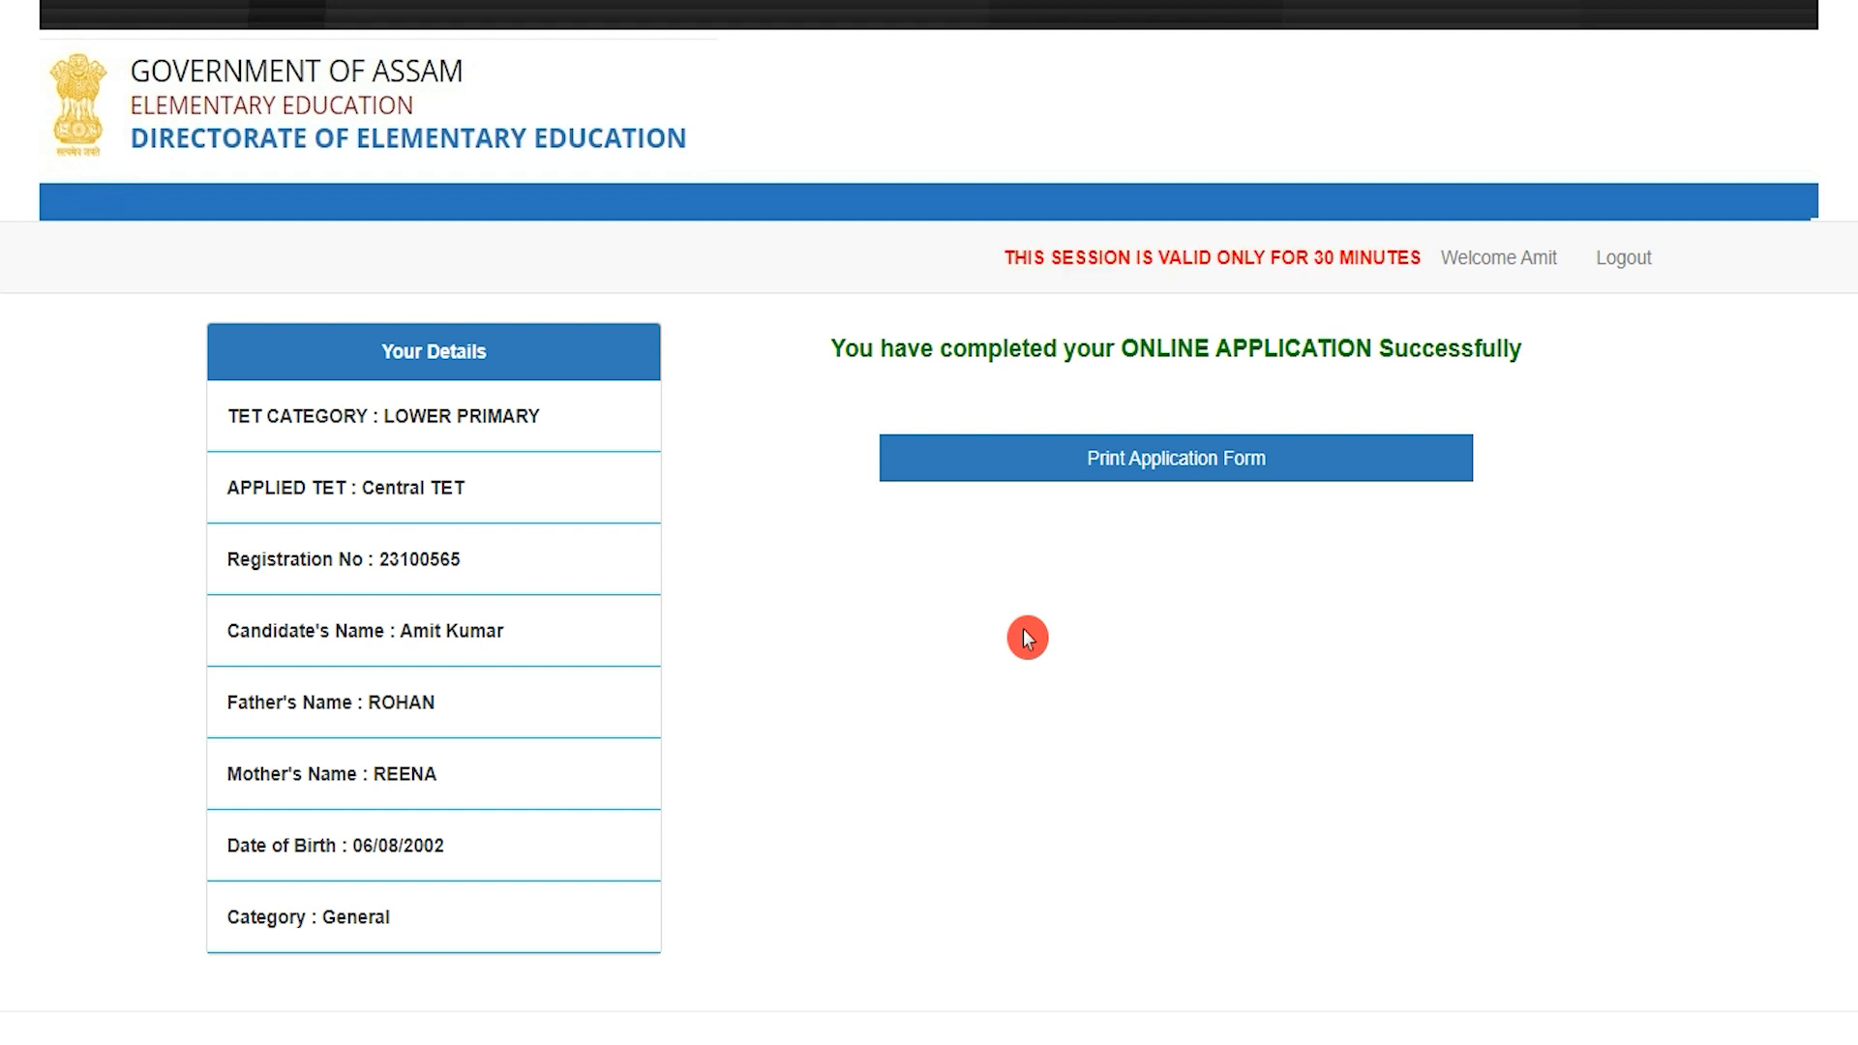
{"action": "left_click_drag", "start_coordinate": [1004, 353], "coordinate": [1343, 373]}
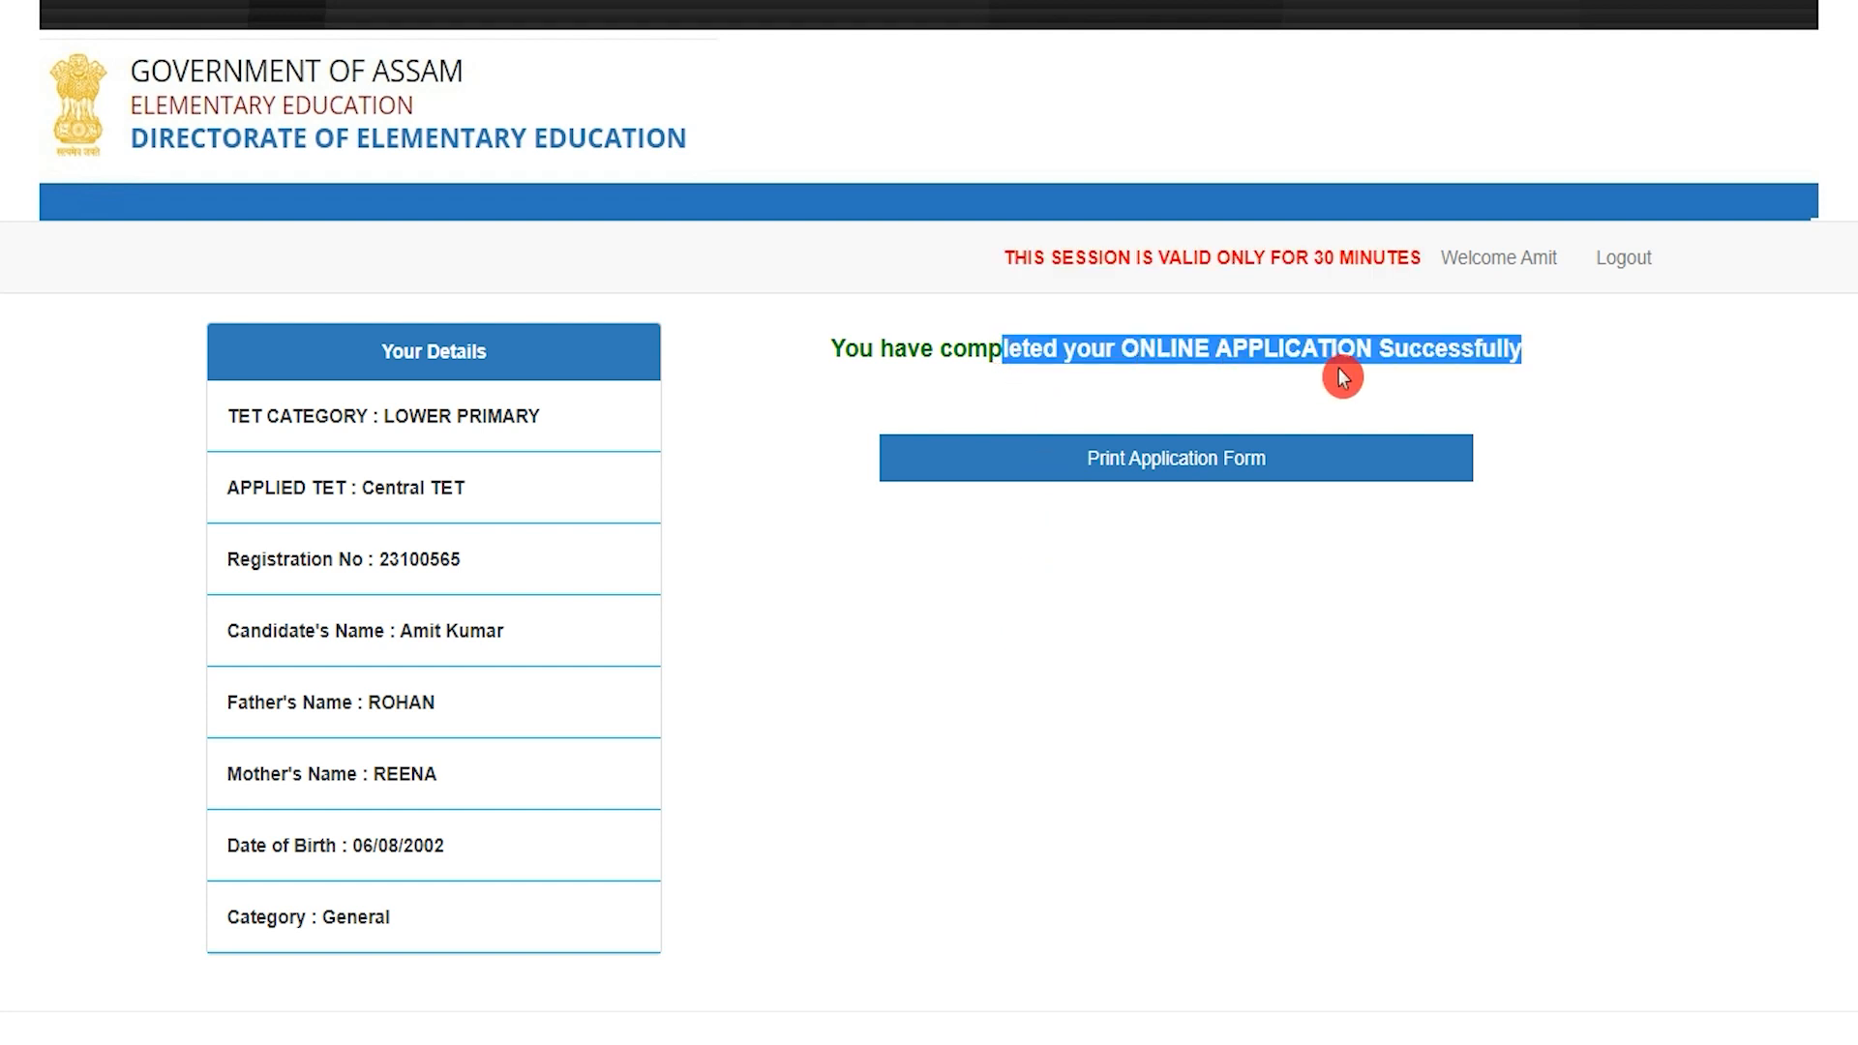
{"action": "left_click", "coordinate": [1248, 465]}
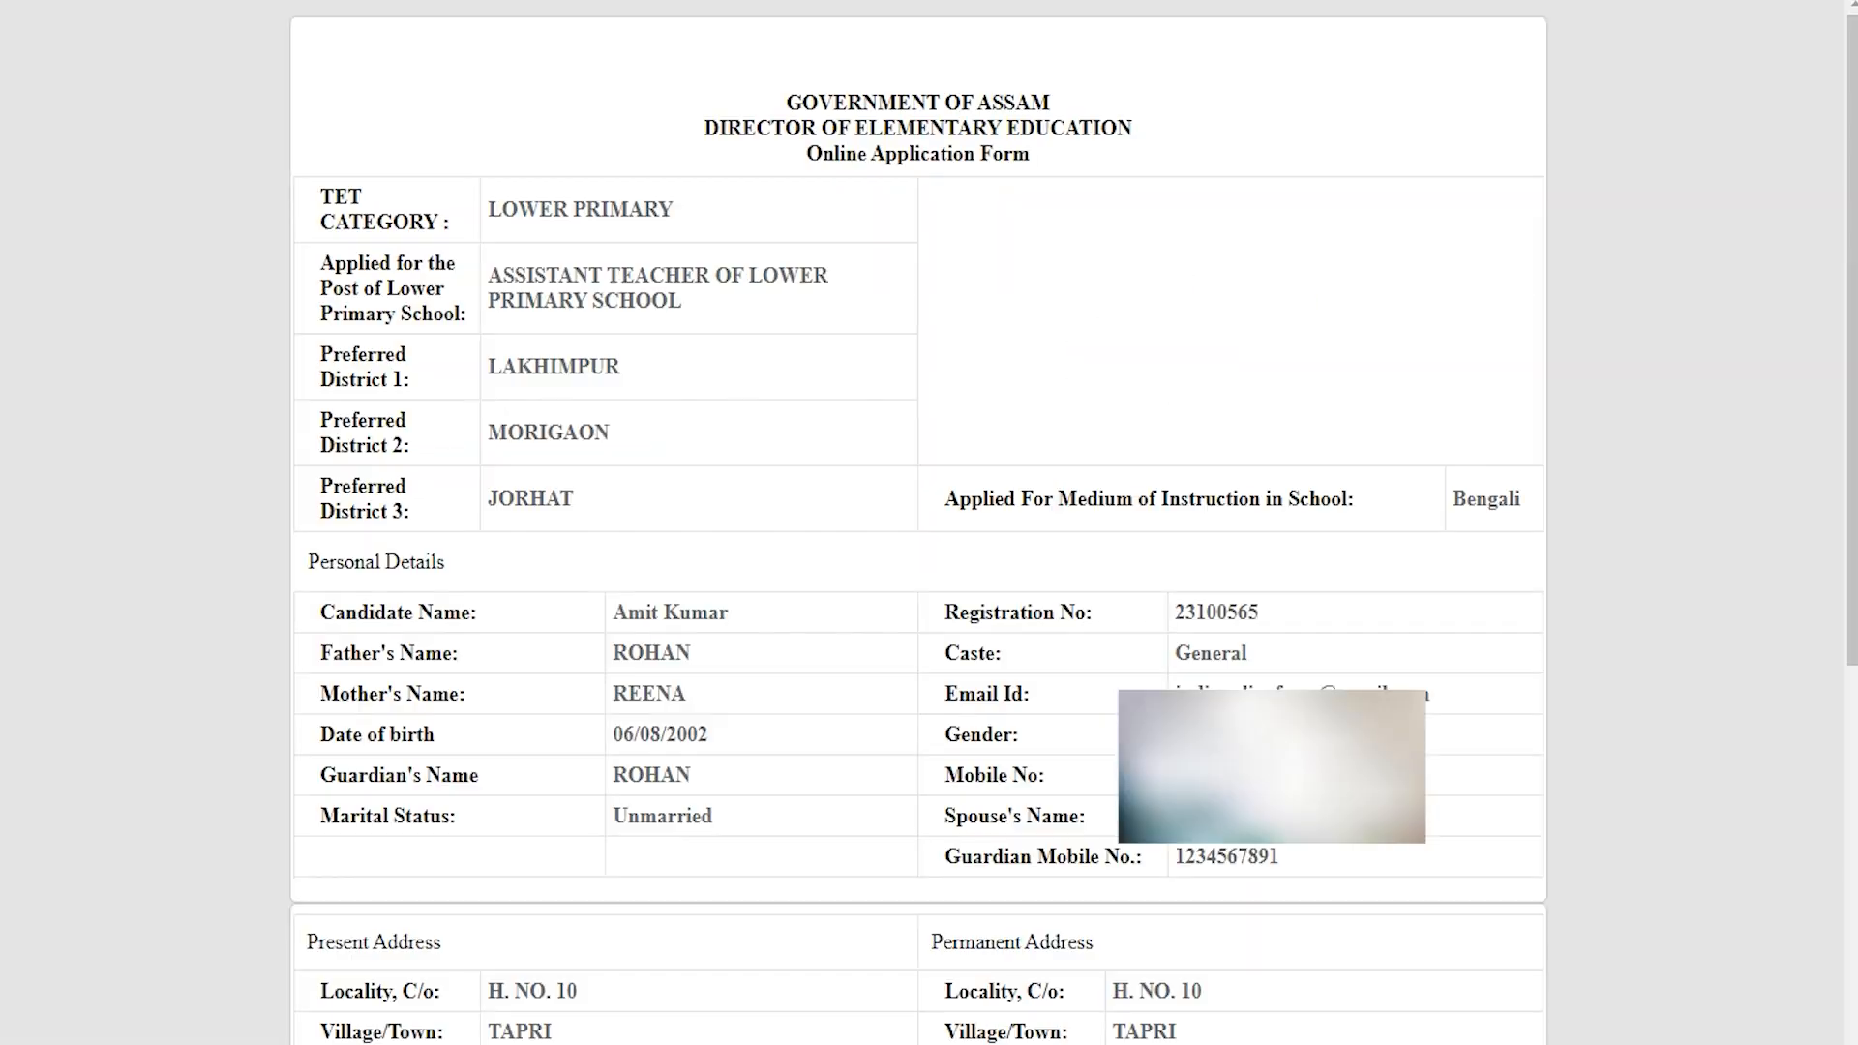
{"action": "left_click", "coordinate": [1004, 564]}
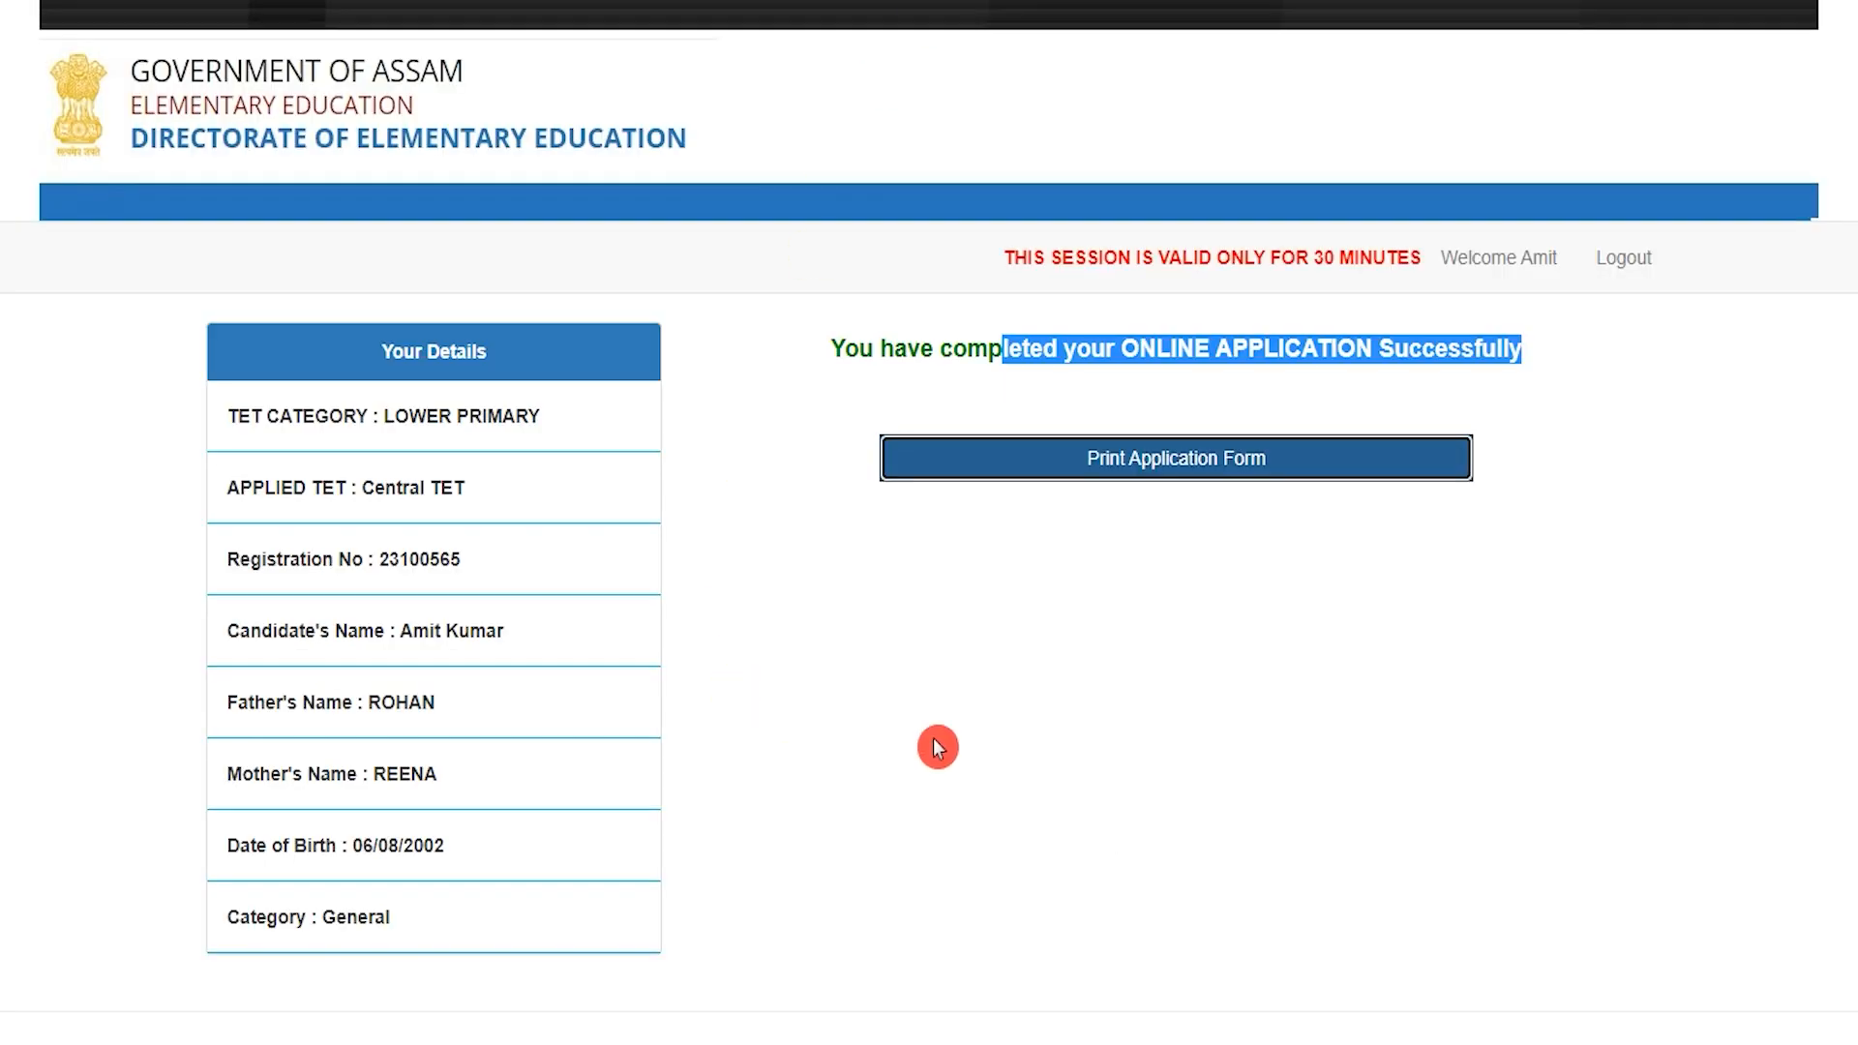
{"action": "left_click", "coordinate": [1033, 697]}
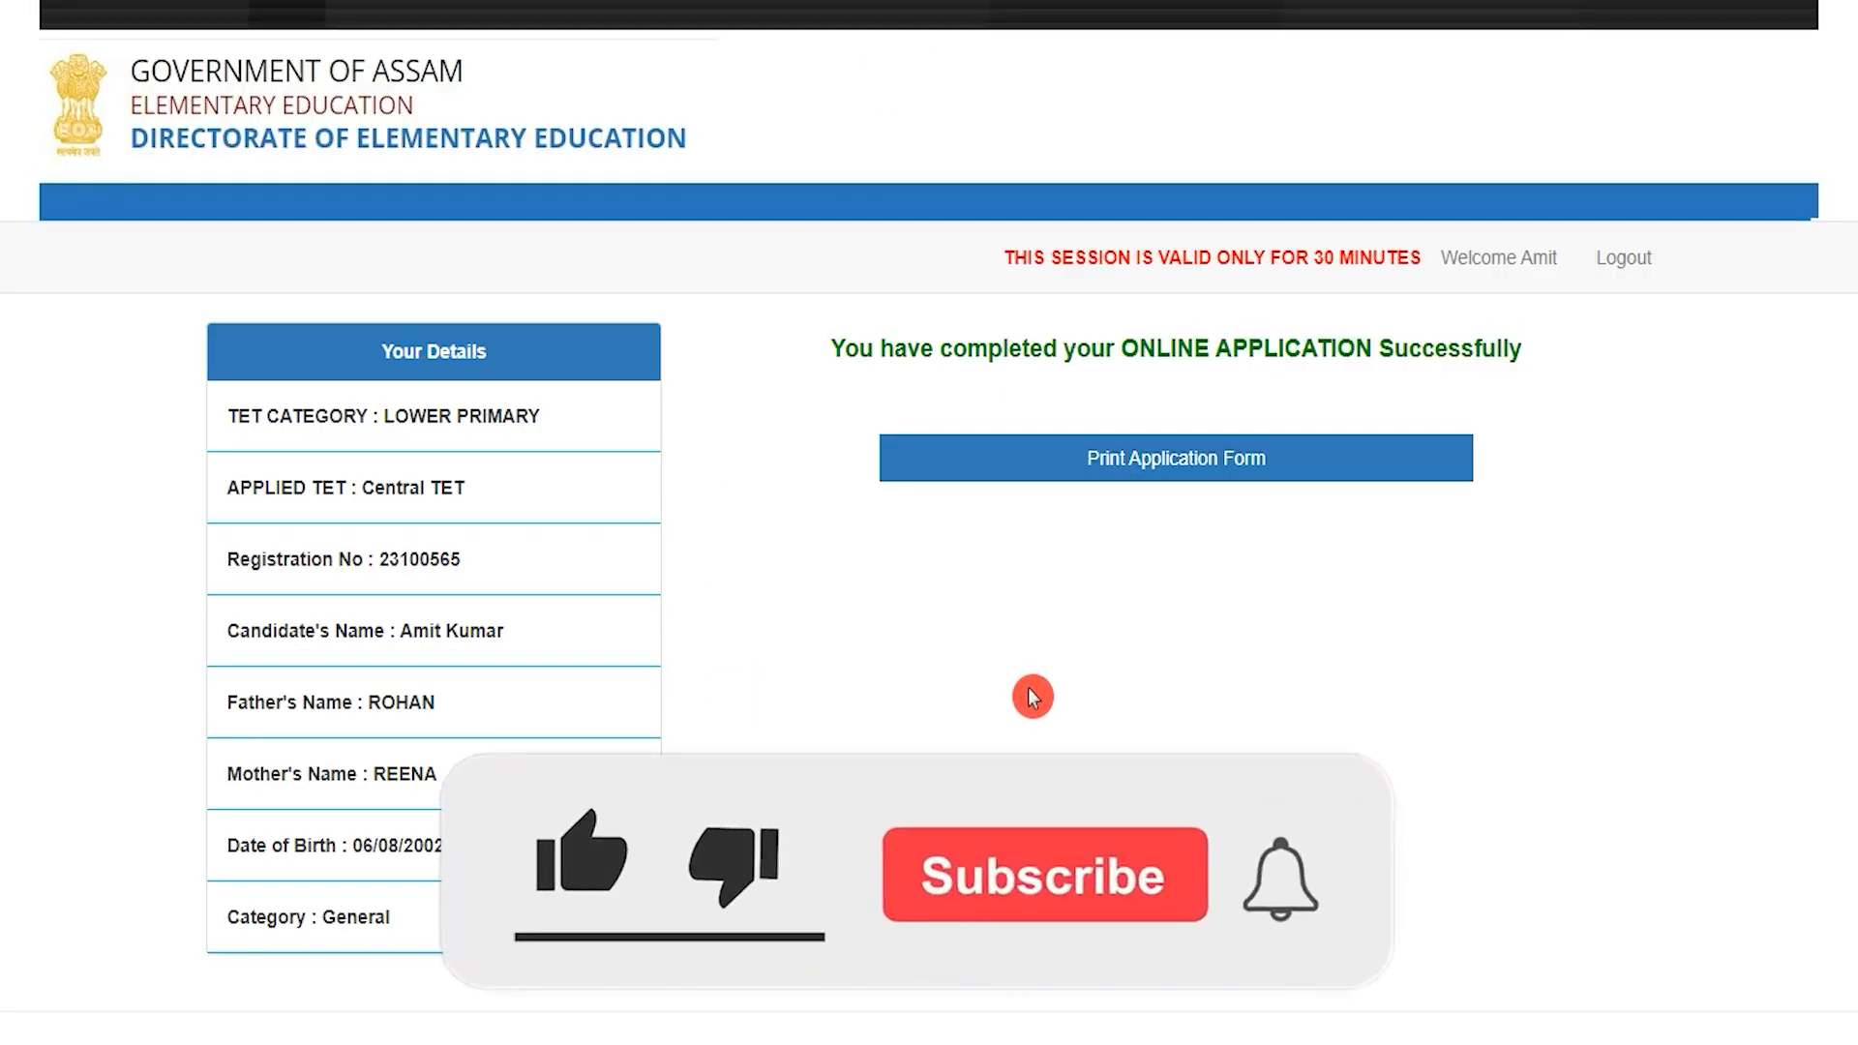